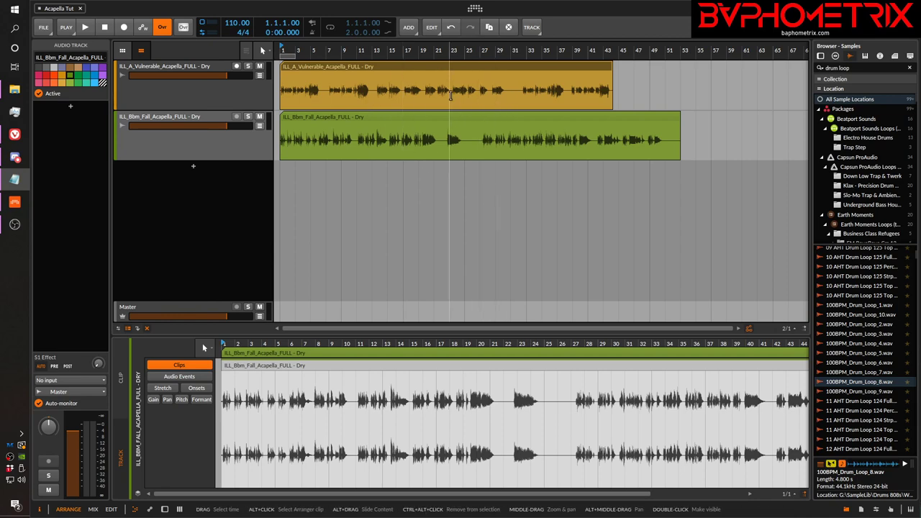
Switch to the Bitwig Handbook in the browser, hide the bookmarks list and open the section on AUDIO Clip and Event Editing.
click(448, 117)
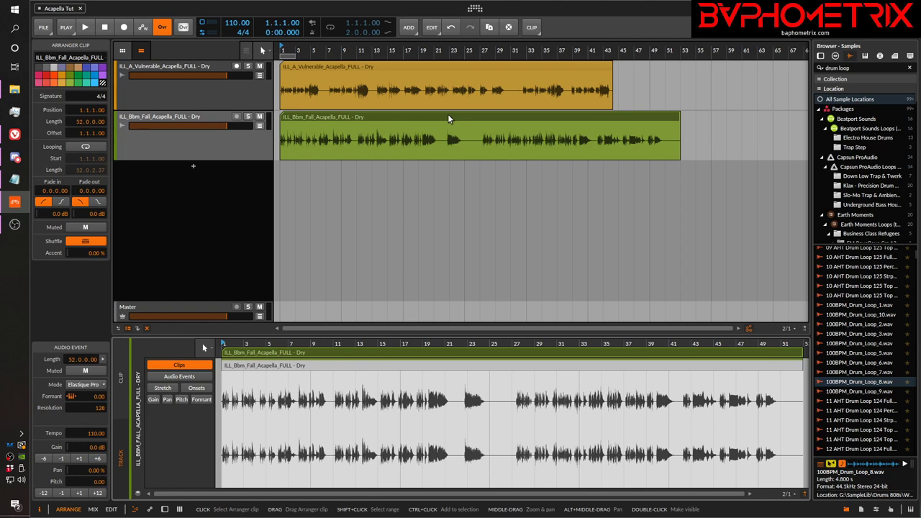
click(18, 135)
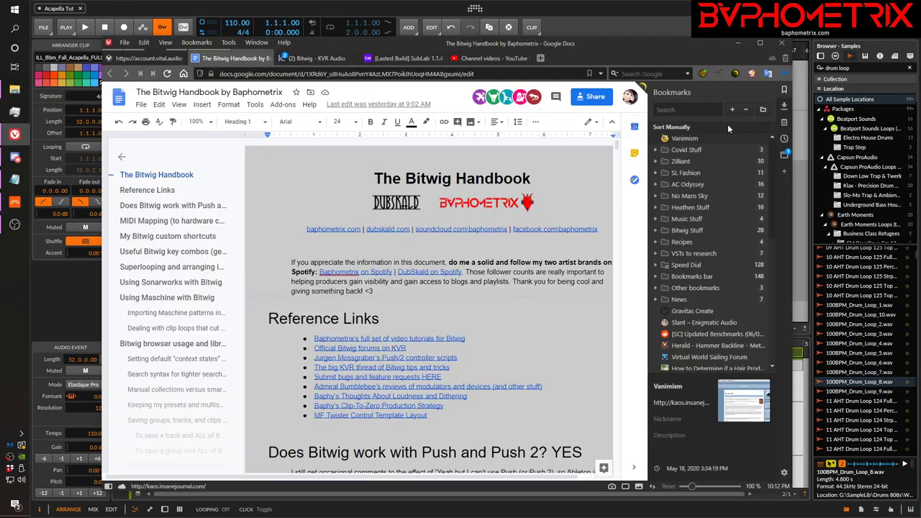
click(785, 91)
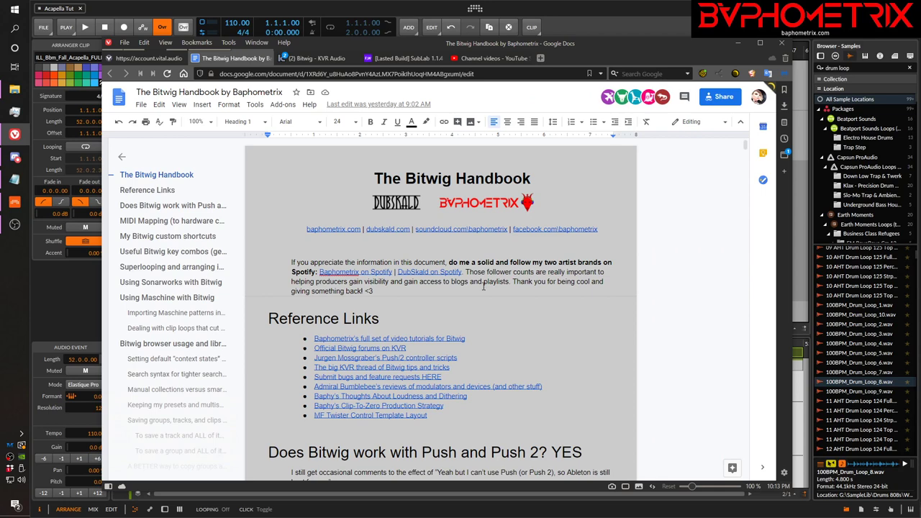
scroll(206, 276, down, 5)
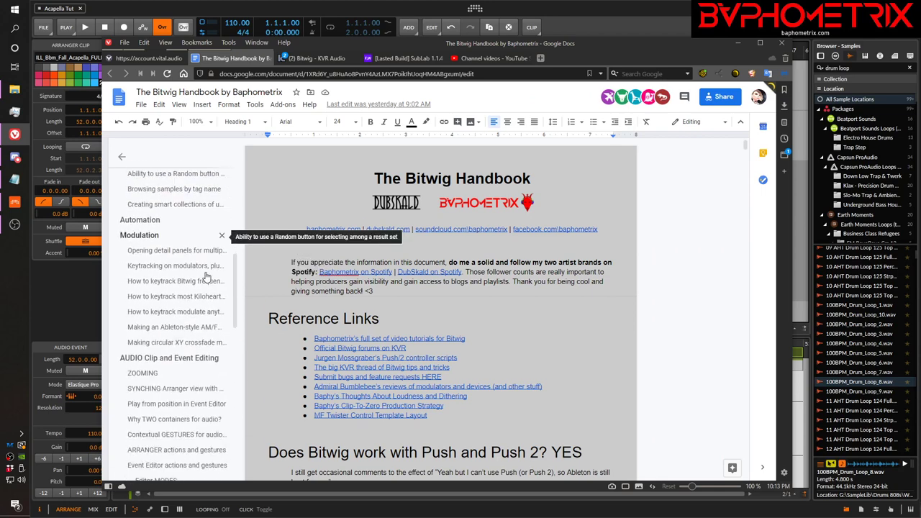
scroll(206, 276, up, 2)
scroll(207, 276, up, 3)
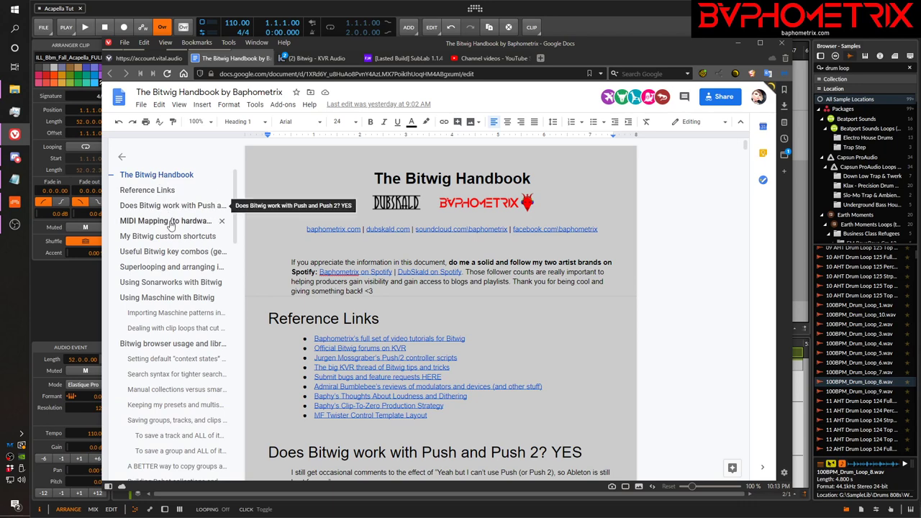
scroll(171, 225, down, 15)
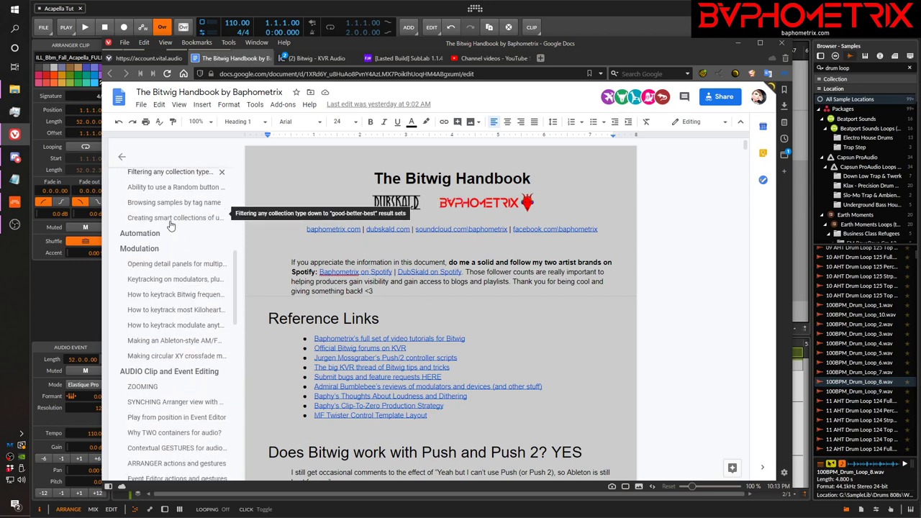
click(170, 216)
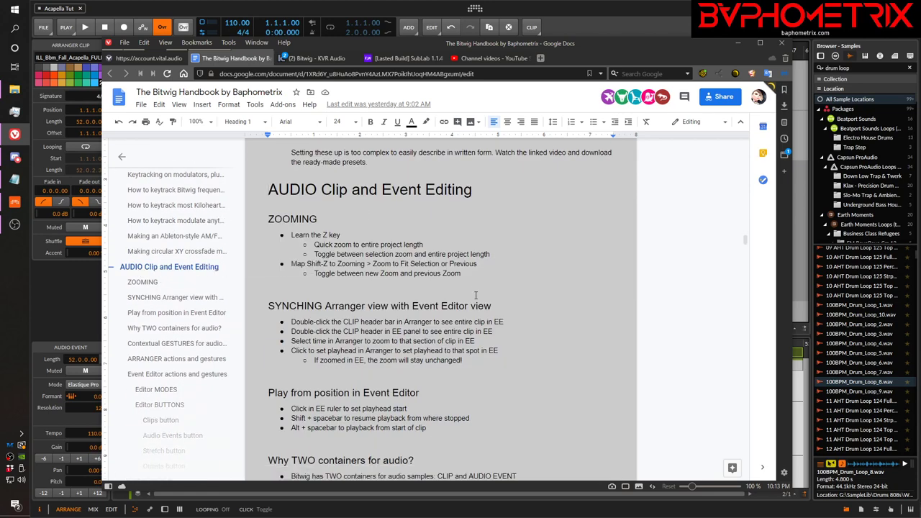
Skim the handbook's audio clip and event editing topics and go to the section Tips for stretching Acapellas.
scroll(475, 295, down, 3)
scroll(475, 295, down, 15)
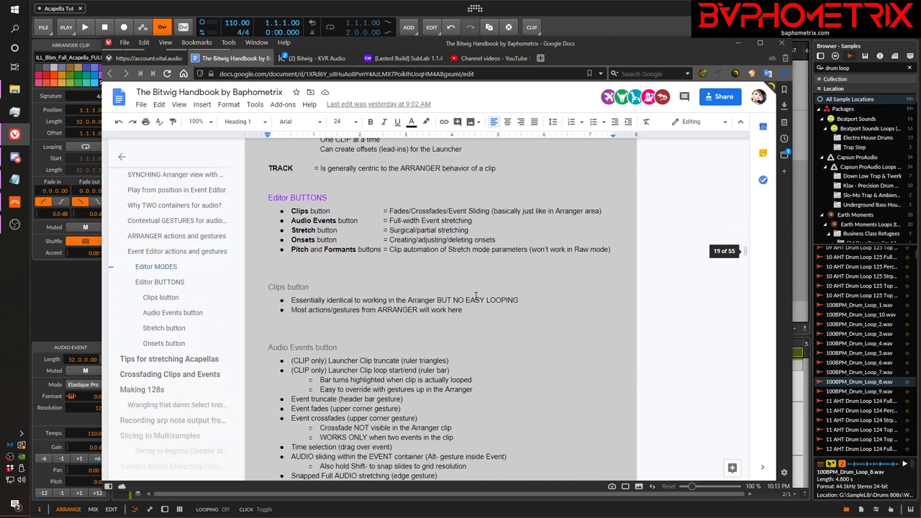
scroll(475, 295, up, 3)
scroll(475, 296, up, 10)
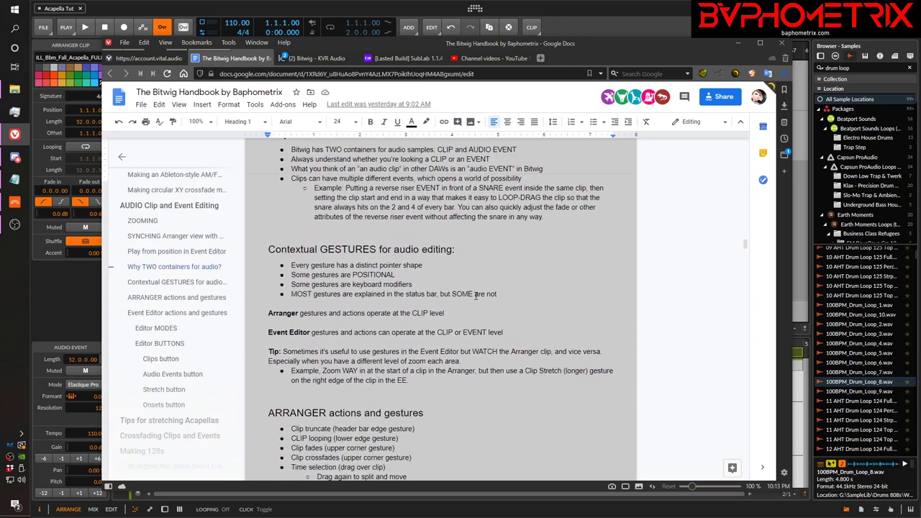
scroll(474, 296, down, 8)
scroll(475, 295, down, 2)
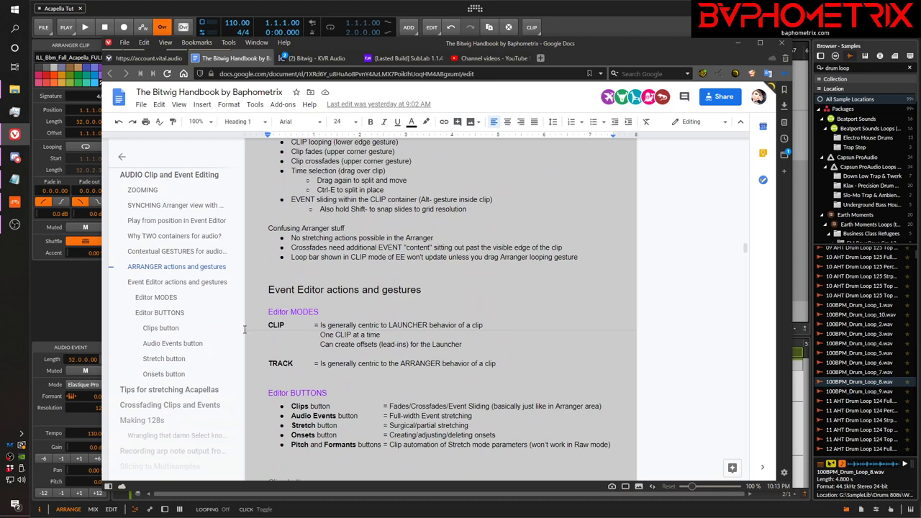
click(154, 393)
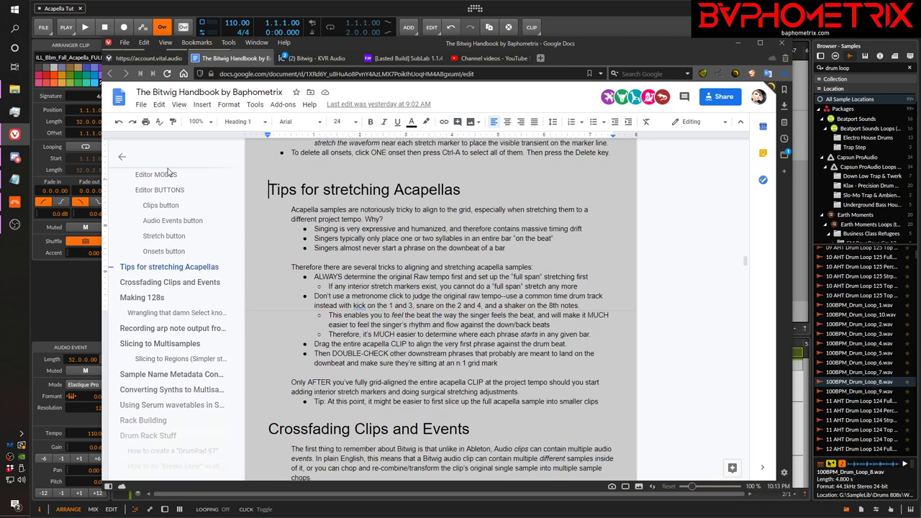
scroll(169, 187, up, 8)
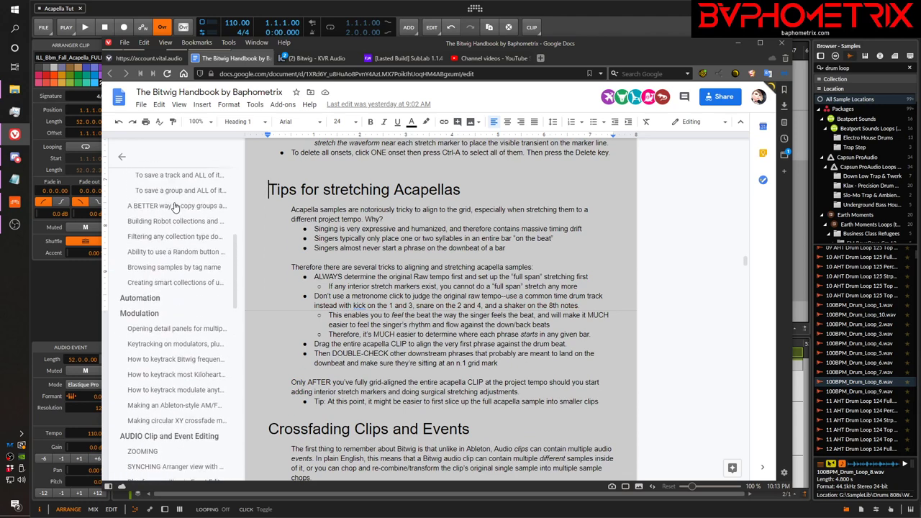
Switch back to Bitwig Studio, place 100BPM_Drum_Loop_8.wav at bar 1 on a new track and make the track taller.
click(627, 11)
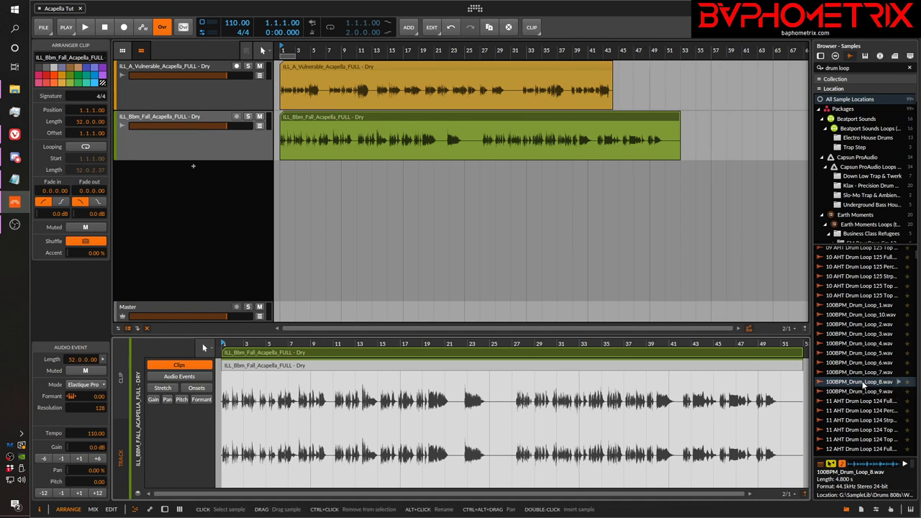
drag(862, 386, 284, 196)
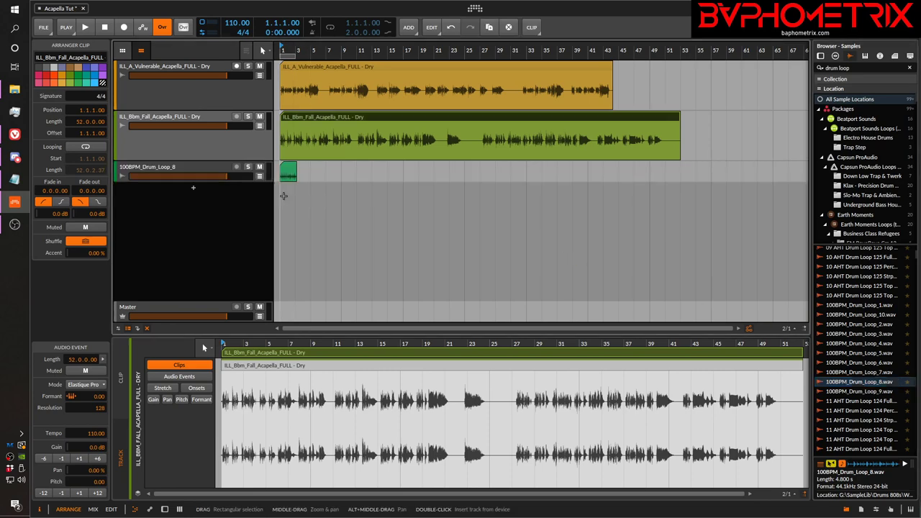
drag(288, 49, 287, 114)
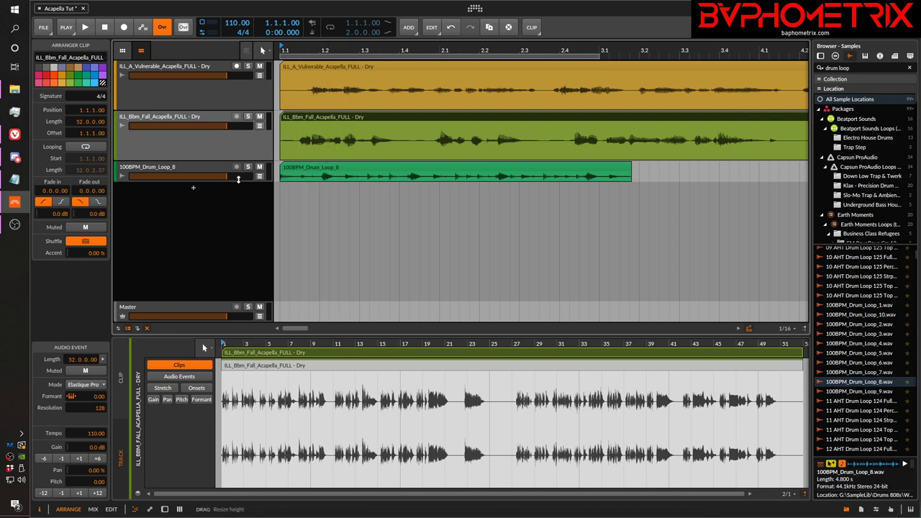
drag(238, 179, 232, 224)
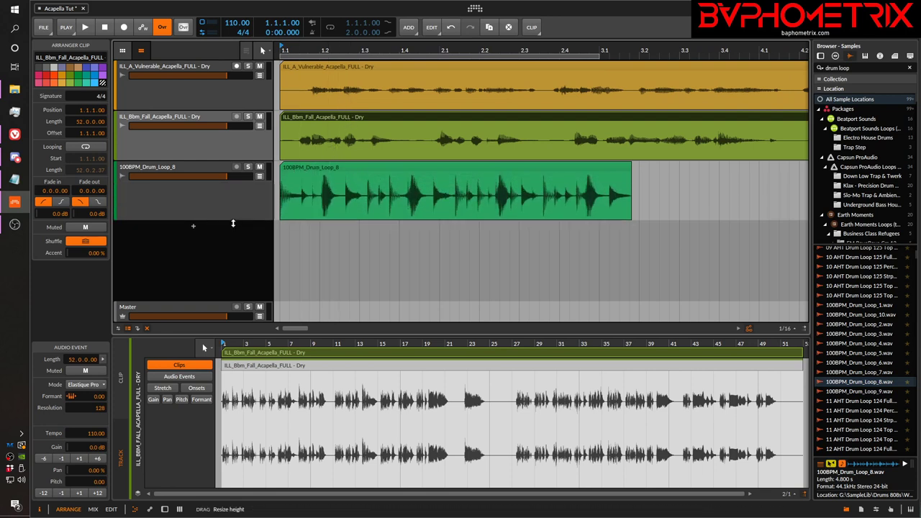
Set the drum loop clip's stretch mode to Elastique Pro.
click(425, 168)
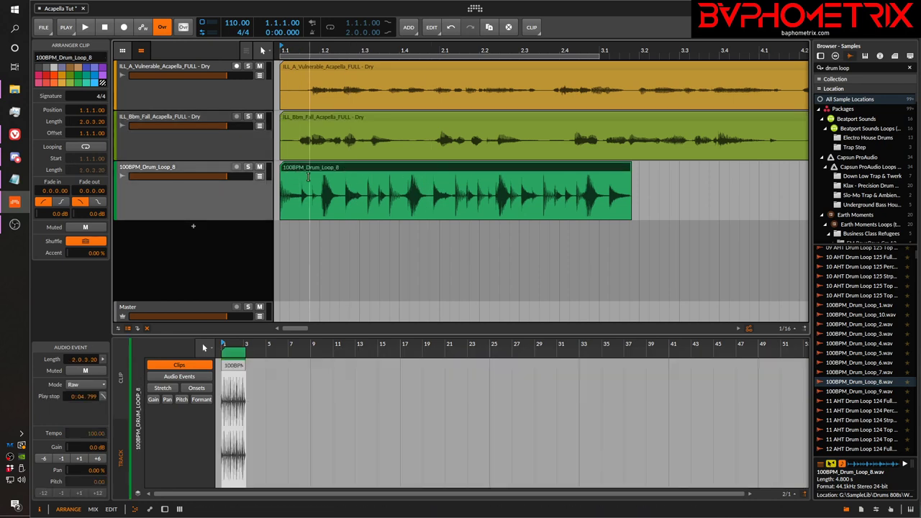
click(88, 384)
click(102, 339)
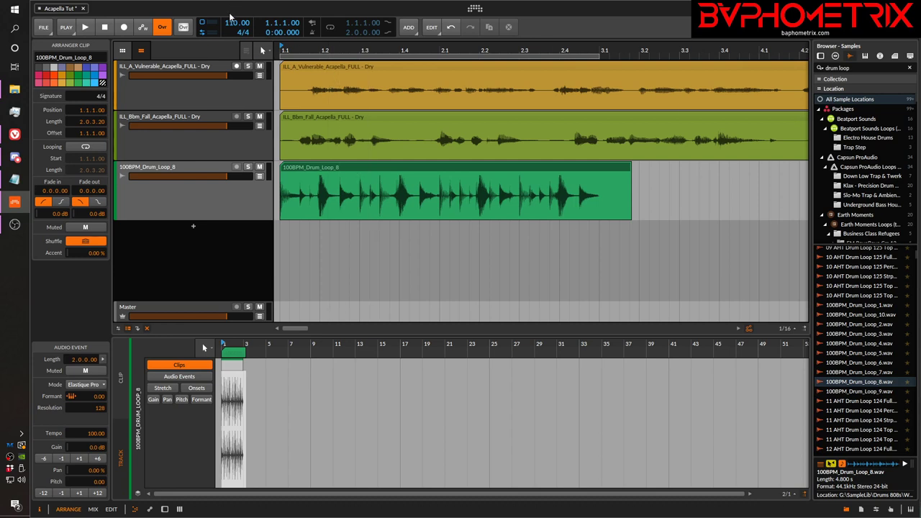
Try trimming the drum loop clip to two bars, and set its audio event tempo to 110.
drag(230, 21, 231, 13)
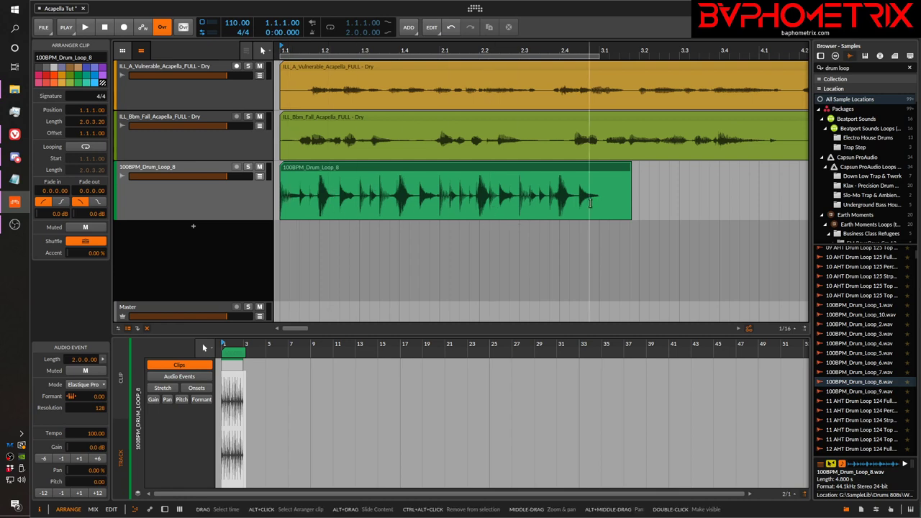
drag(628, 169, 598, 169)
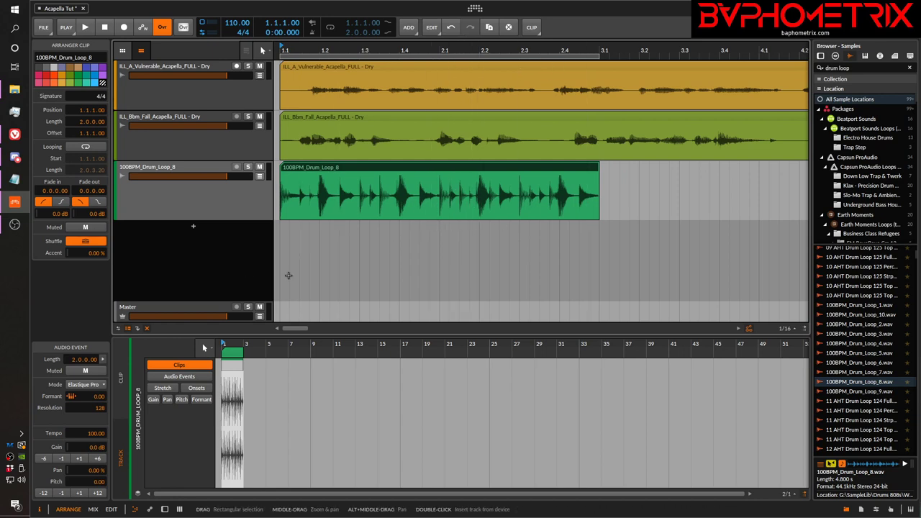
click(381, 170)
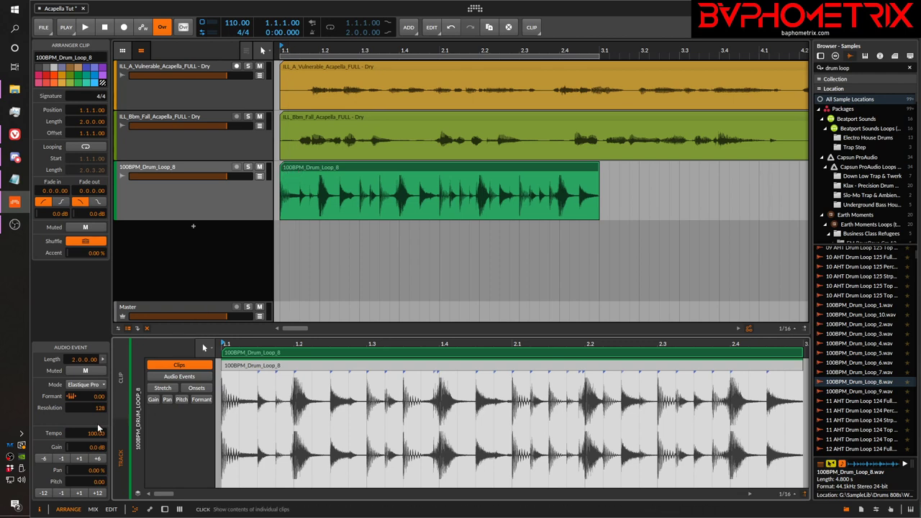
drag(96, 436, 95, 421)
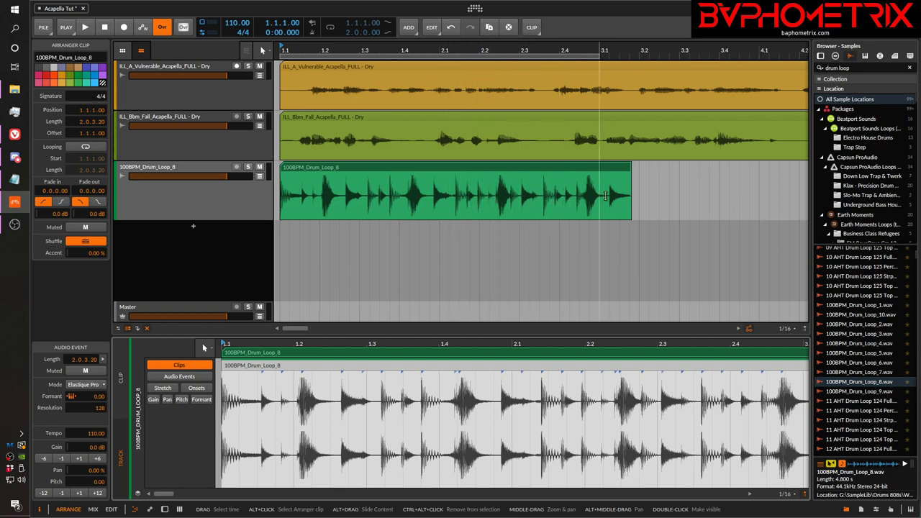
Show the drum loop's audio events and stretch the event's end so it spans about two bars.
click(191, 376)
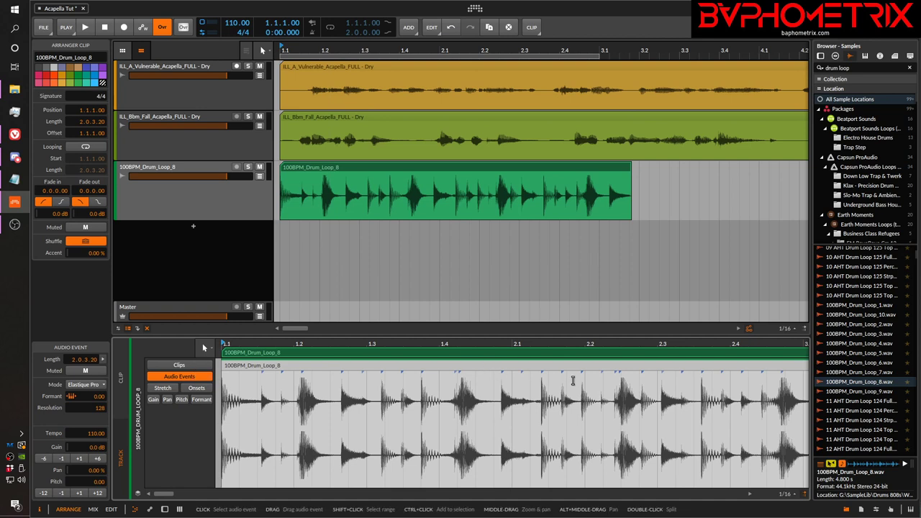
double_click(518, 169)
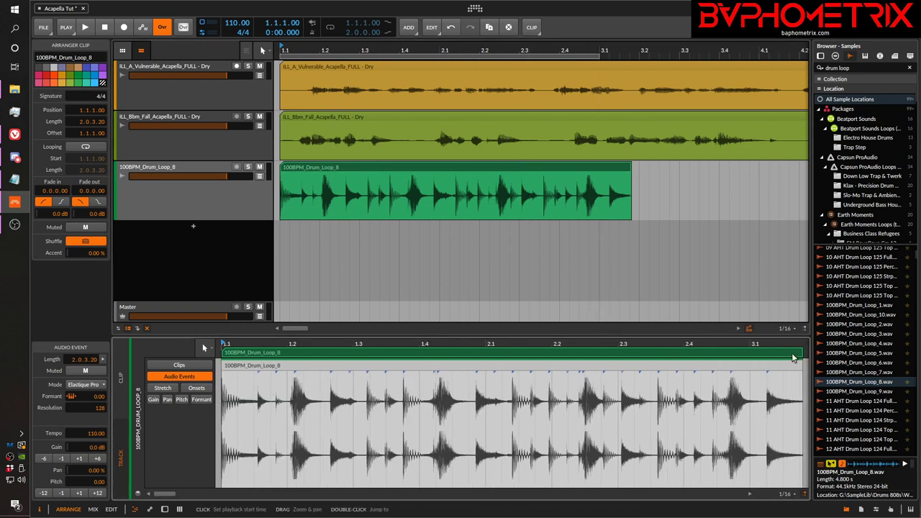
drag(799, 380, 740, 401)
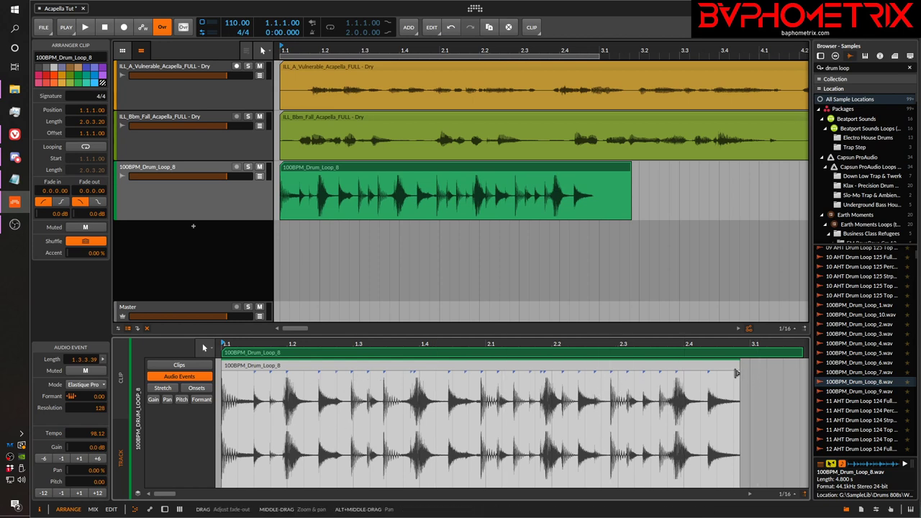
drag(738, 382, 751, 388)
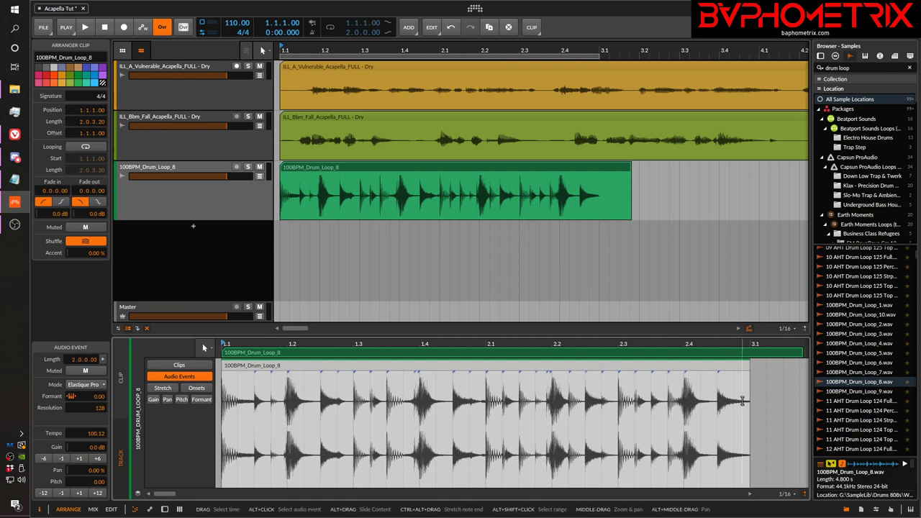
Set the drum loop event's tempo to exactly 100.
ctrl+click(99, 434)
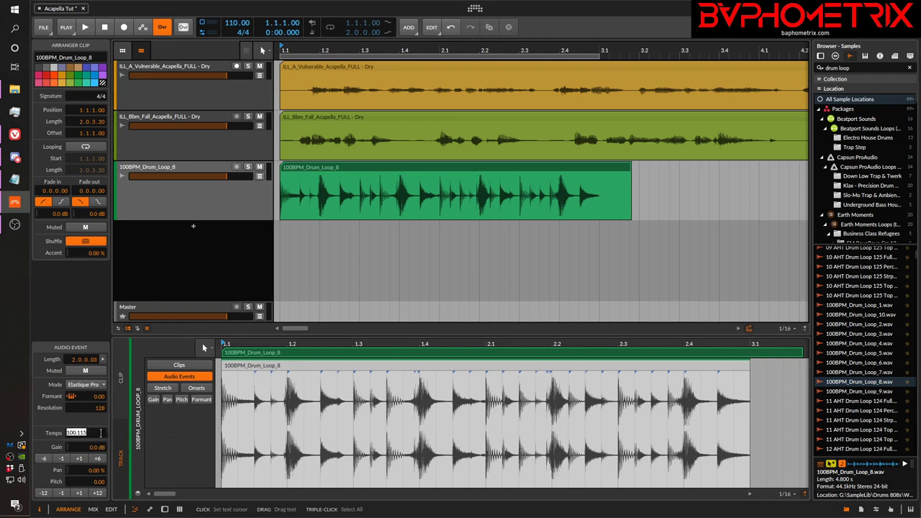
text(100)
key(Return)
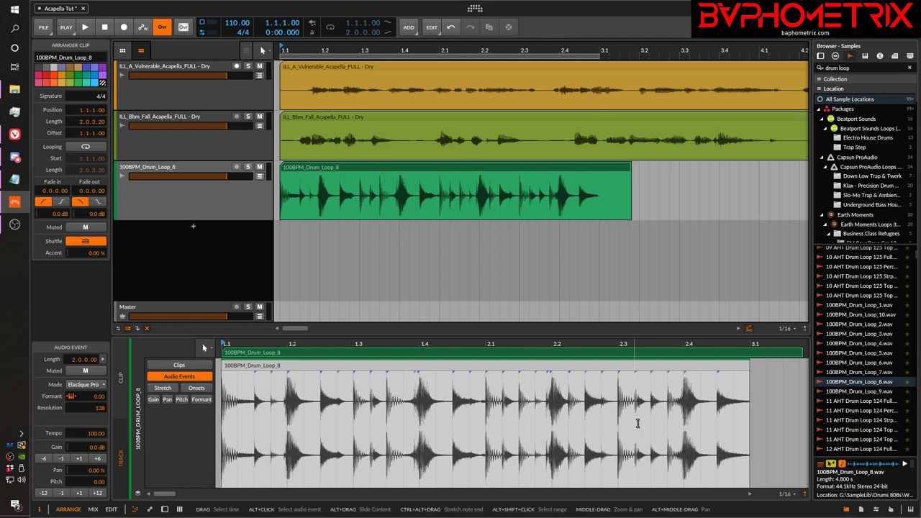
Change the drum loop event's tempo to 110, and return it to 100 with the clip trimmed to two bars.
ctrl+click(88, 435)
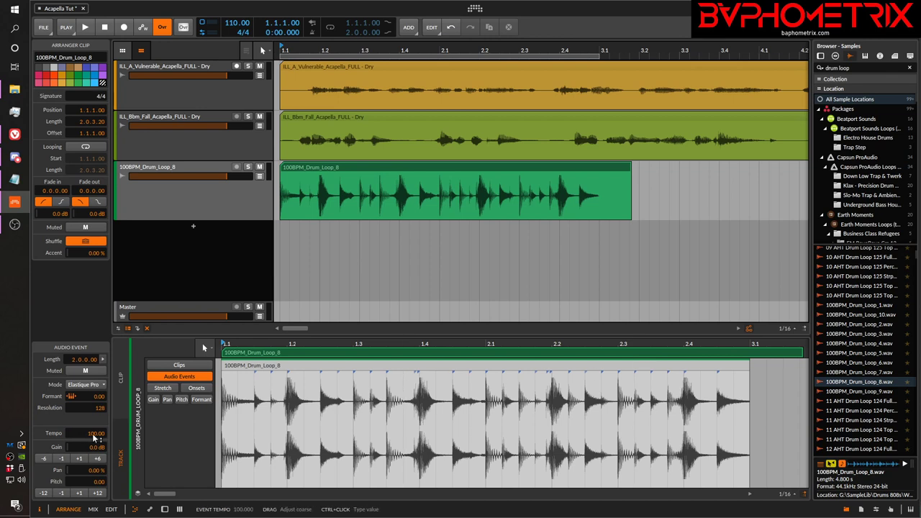
text(110)
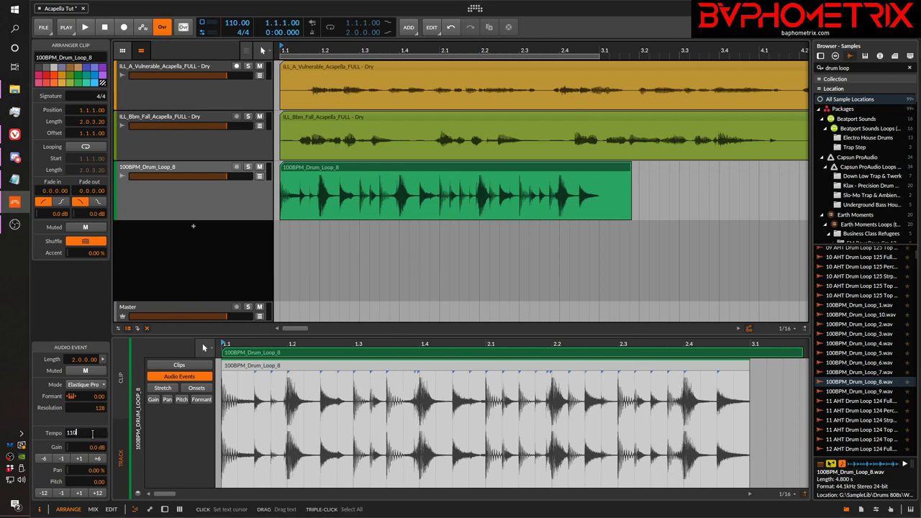
key(Return)
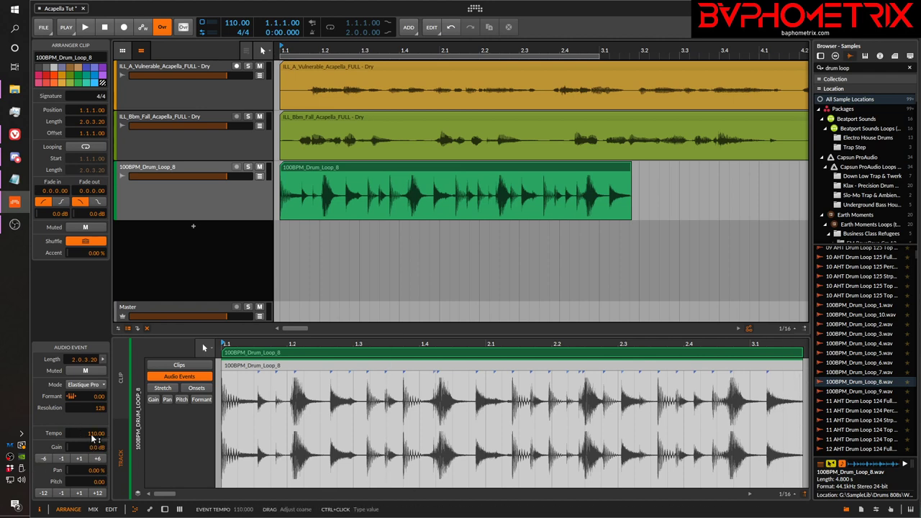
drag(92, 436, 92, 436)
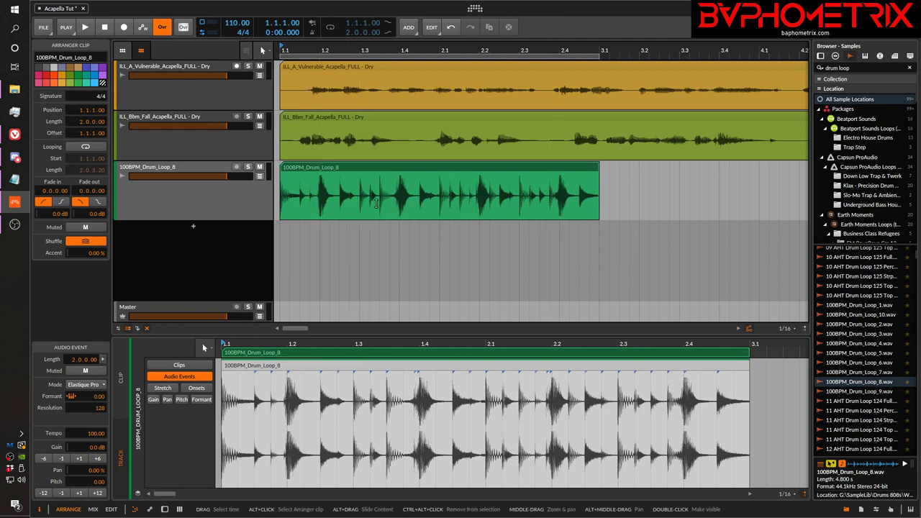
Delete the drum loop clip from its track in the arranger.
click(470, 201)
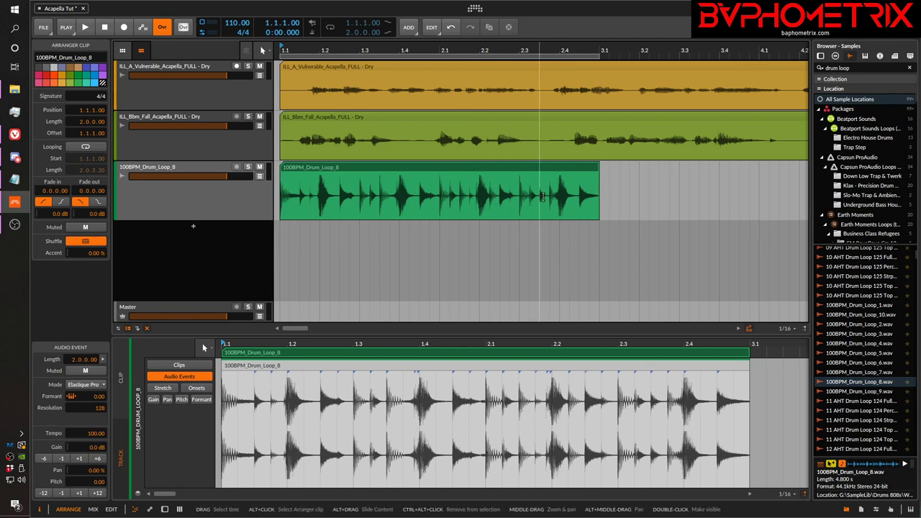
click(448, 168)
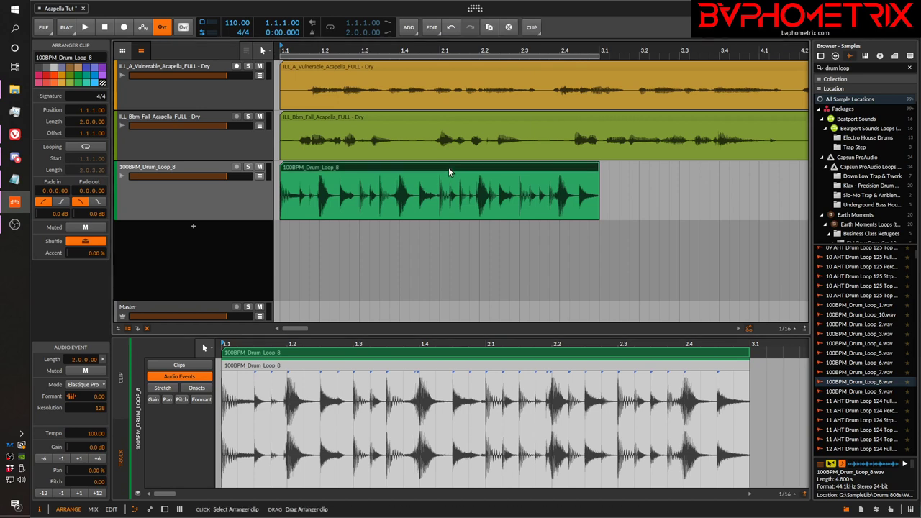
key(Delete)
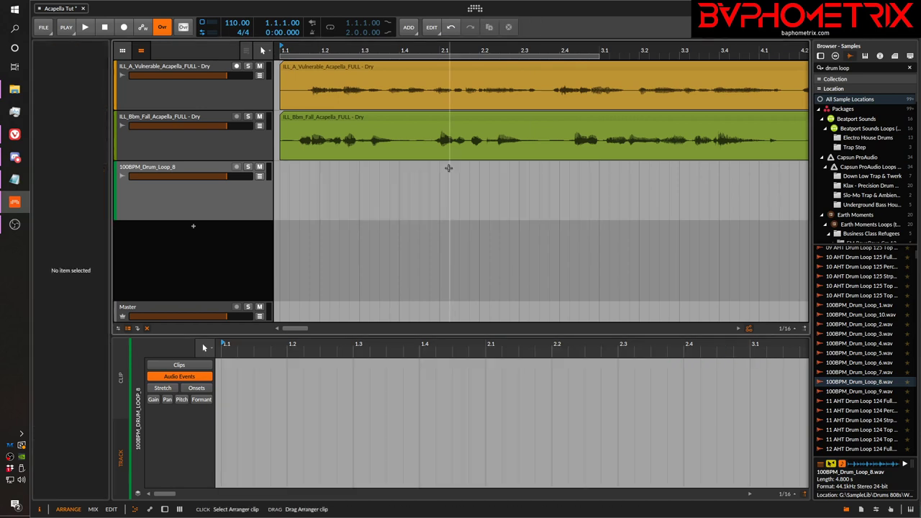
Delete the 100BPM_Drum_Loop_8 track from the project.
click(199, 171)
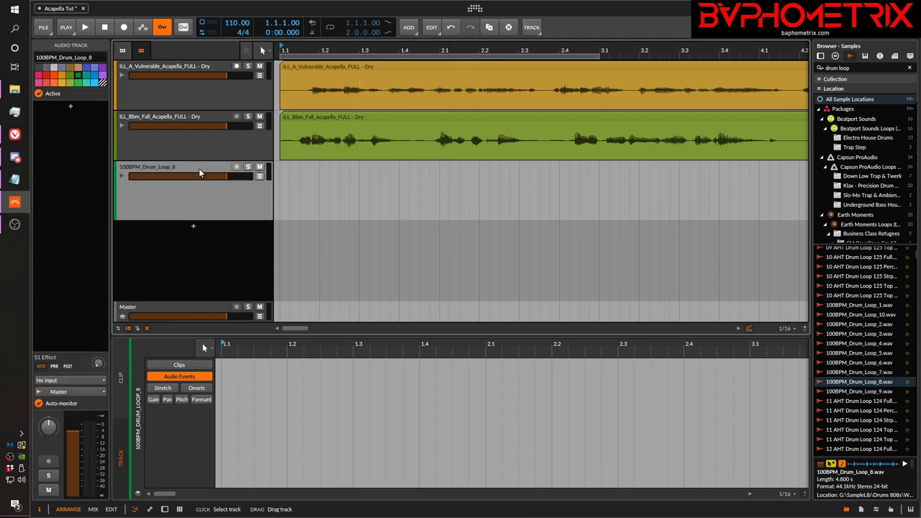
key(Delete)
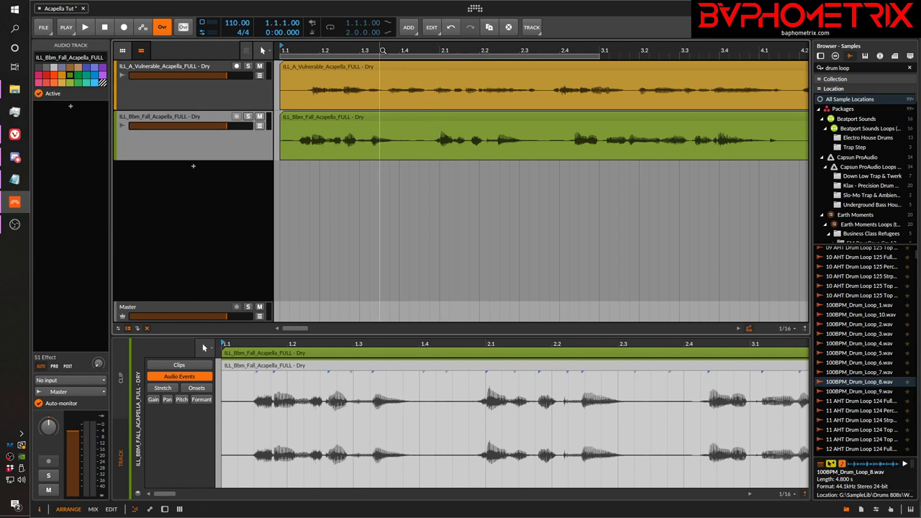
Replace the drum loop query with a sample search for "acapella".
drag(384, 49, 469, 68)
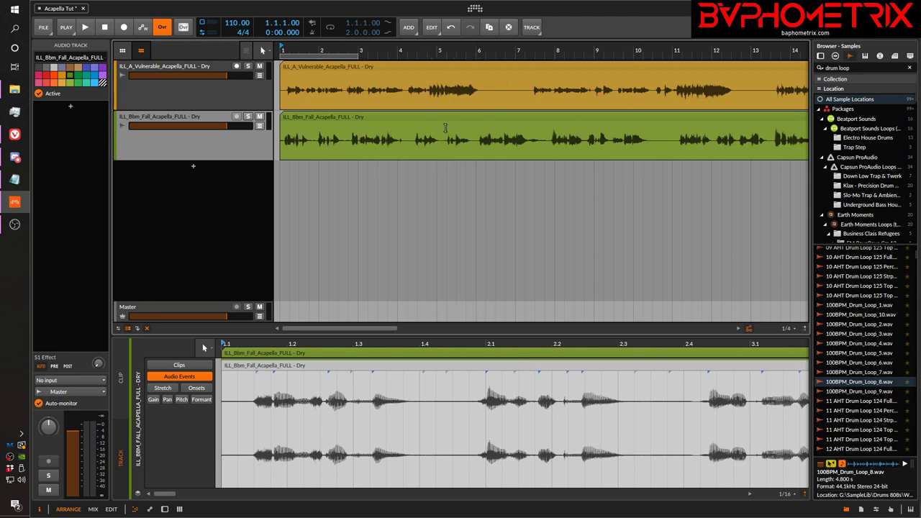
drag(401, 48, 320, 50)
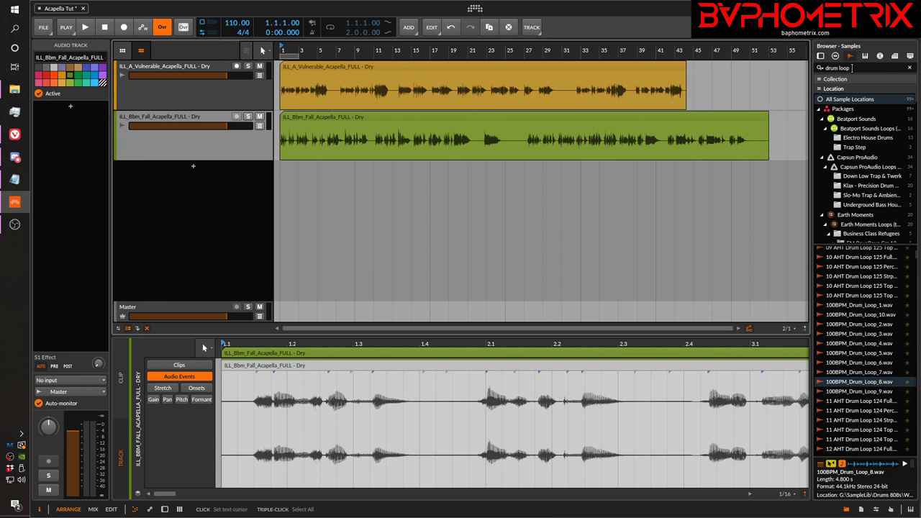
key(BackSpace)
key(BackSpace)
key(BackSpace)
key(BackSpace)
key(BackSpace)
key(BackSpace)
key(BackSpace)
key(BackSpace)
key(BackSpace)
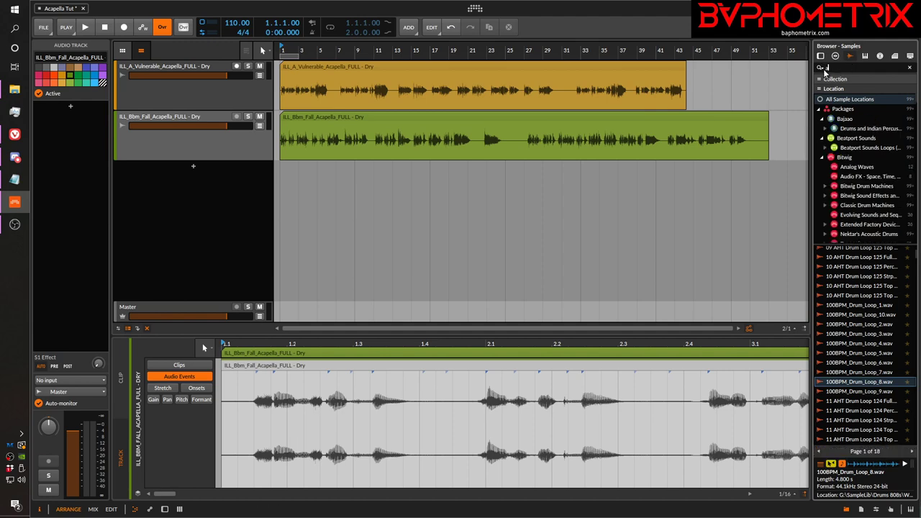
text(acapella)
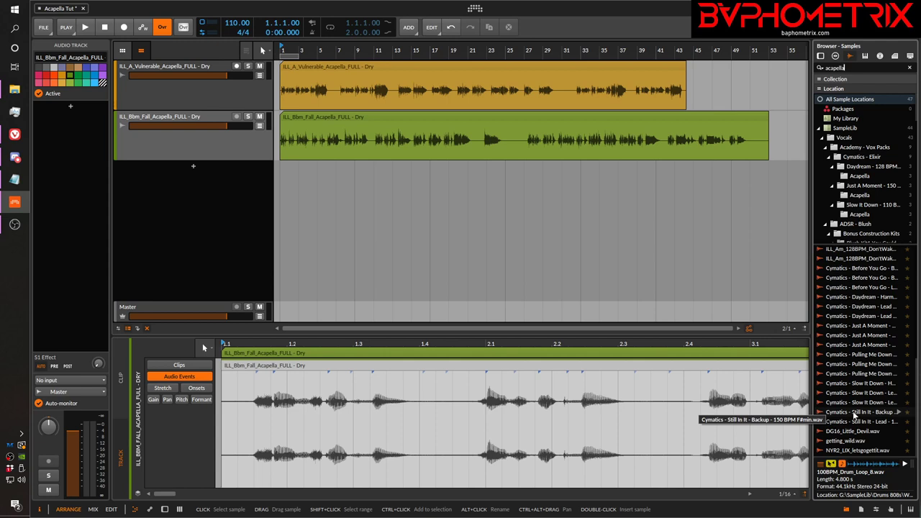
Add the sample "Cymatics - Still In It - Backup - 150 BPM F#min" on a new track at bar 1 and enlarge the track's height.
drag(853, 411, 293, 202)
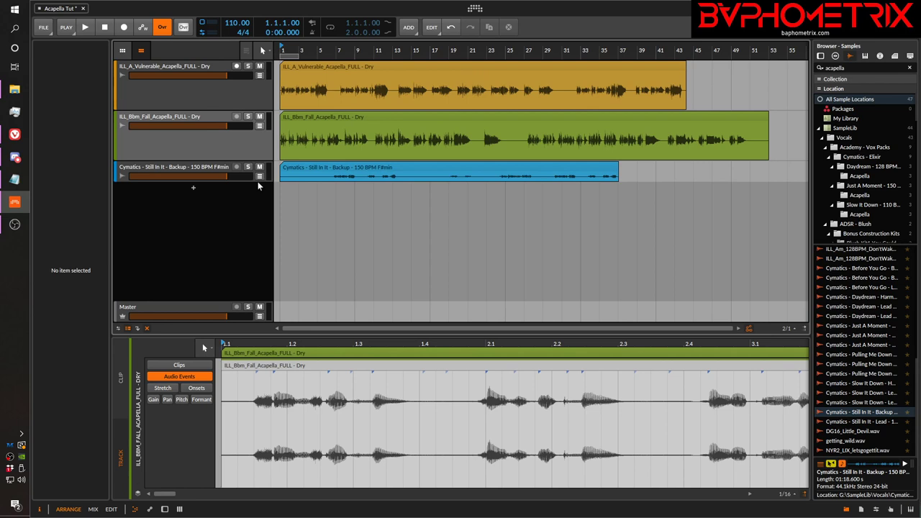
drag(252, 182, 247, 208)
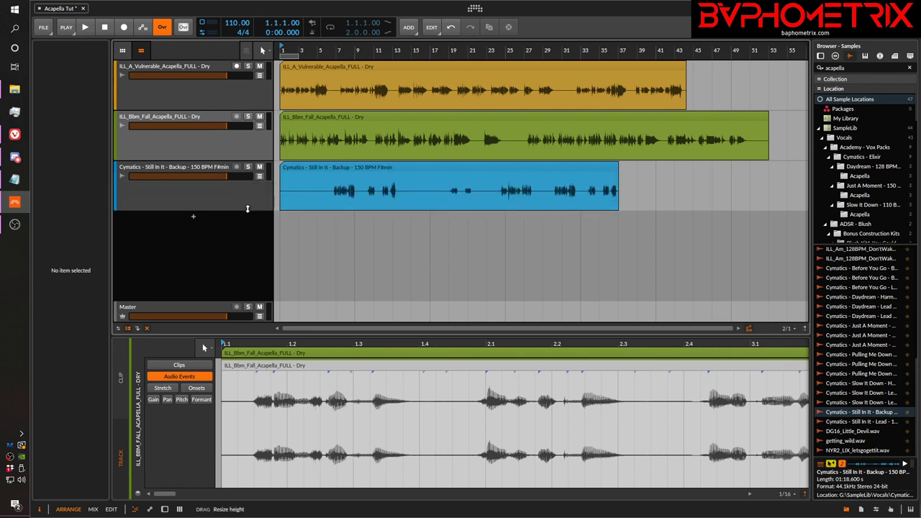
Switch the Cymatics backup vocal's stretch mode from Raw to Elastique Pro and extend its clip to 50 bars.
click(360, 167)
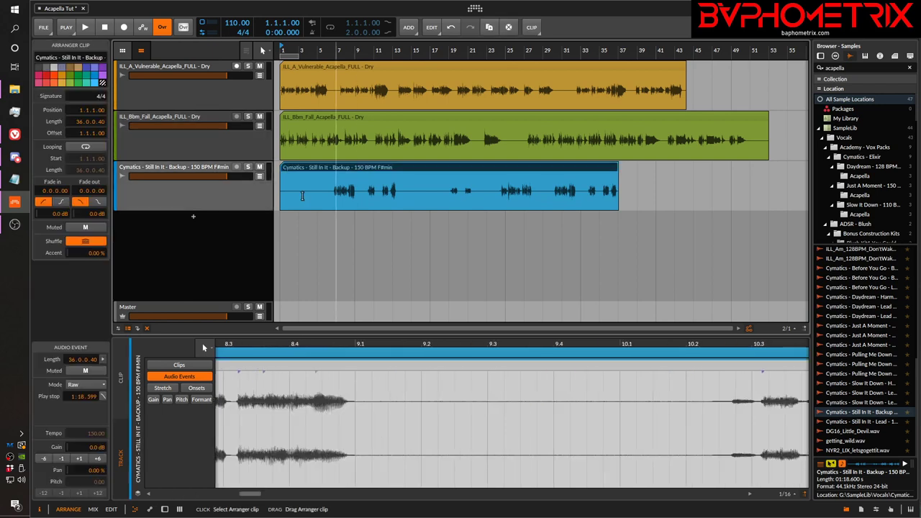
click(90, 389)
click(106, 336)
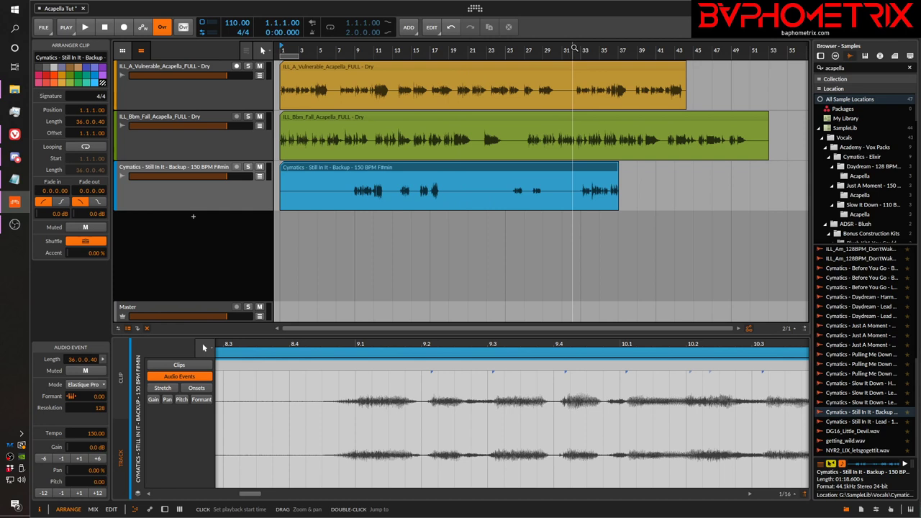
click(574, 49)
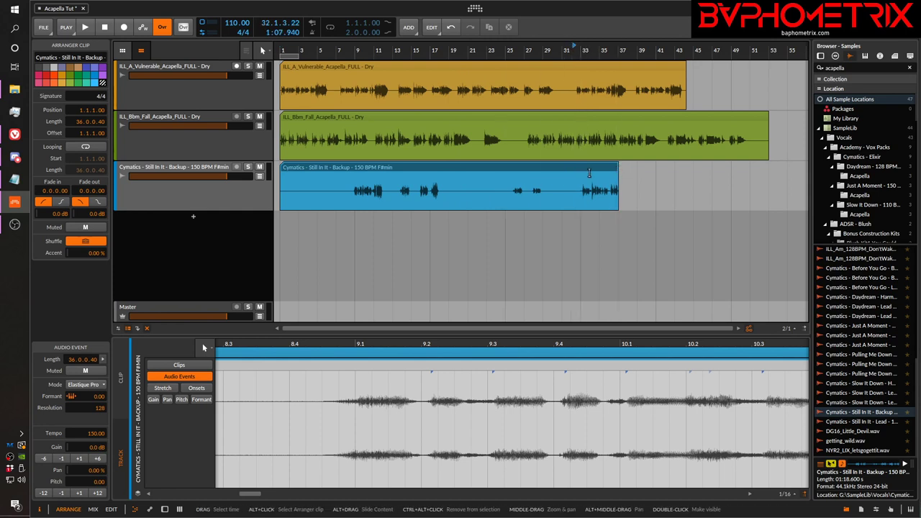
drag(617, 167, 722, 186)
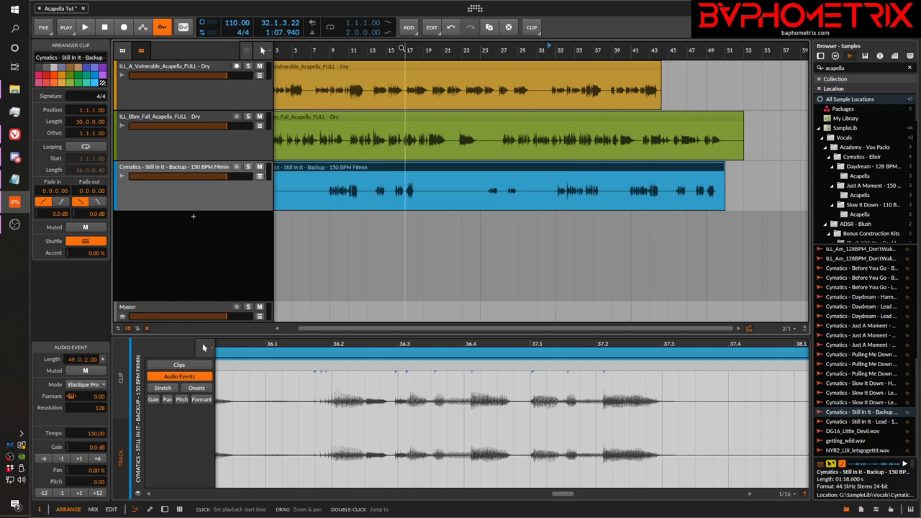
Check the backup vocal against the bar grid, return the playback position to the start and delete its track.
mouse_move(403, 49)
mouse_down()
mouse_move(446, 51)
mouse_move(399, 51)
mouse_up()
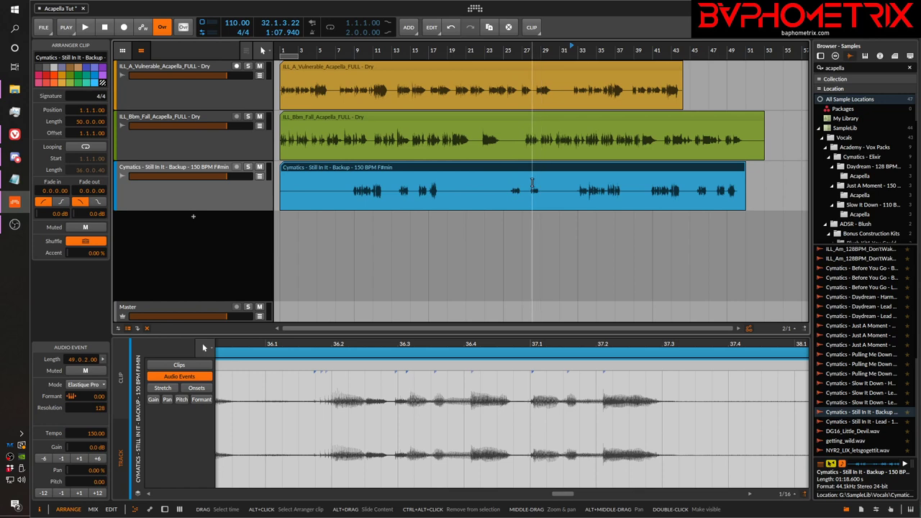
drag(527, 52, 527, 63)
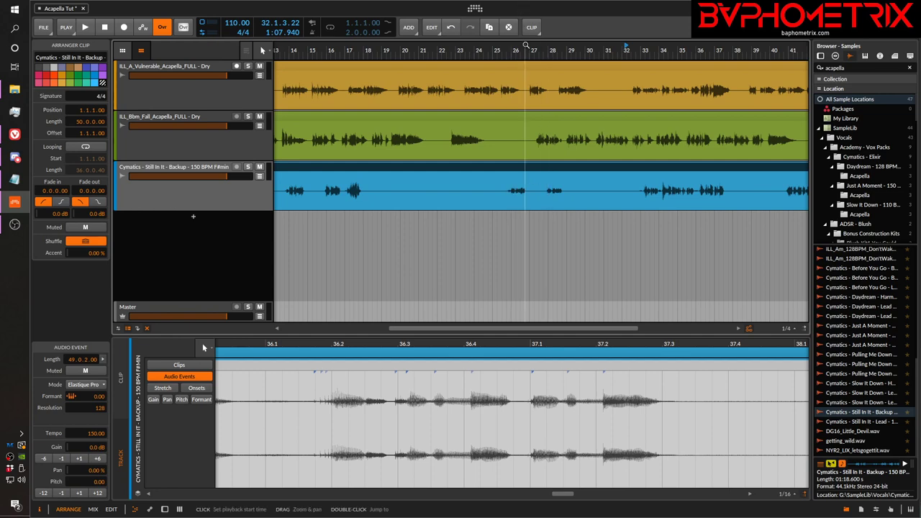
drag(524, 52, 525, 43)
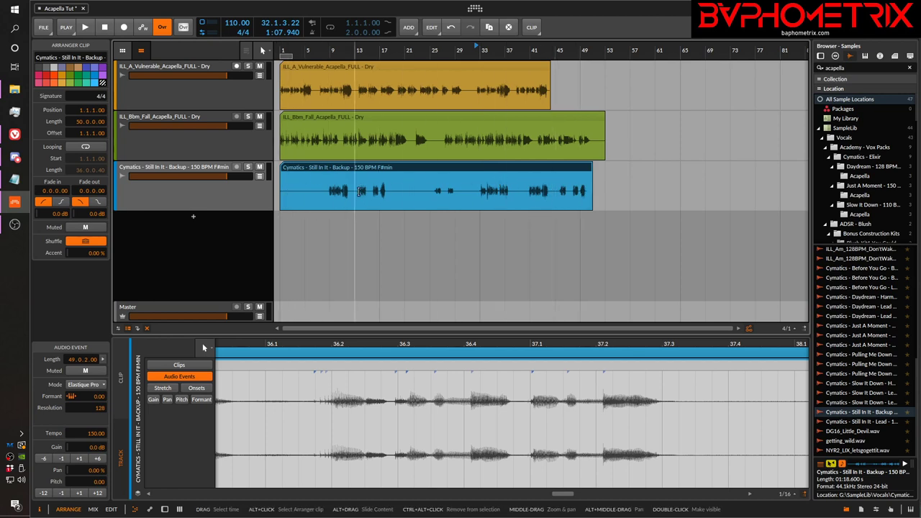
click(291, 170)
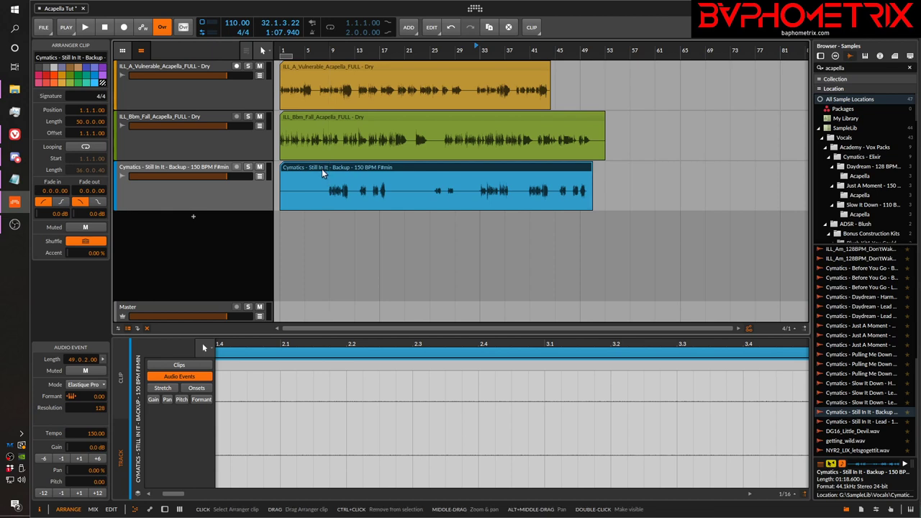
key(space)
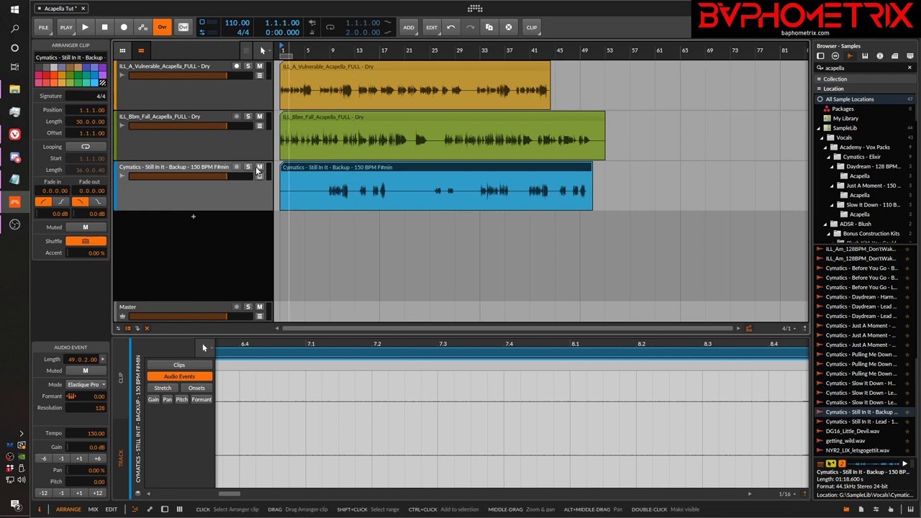
click(211, 167)
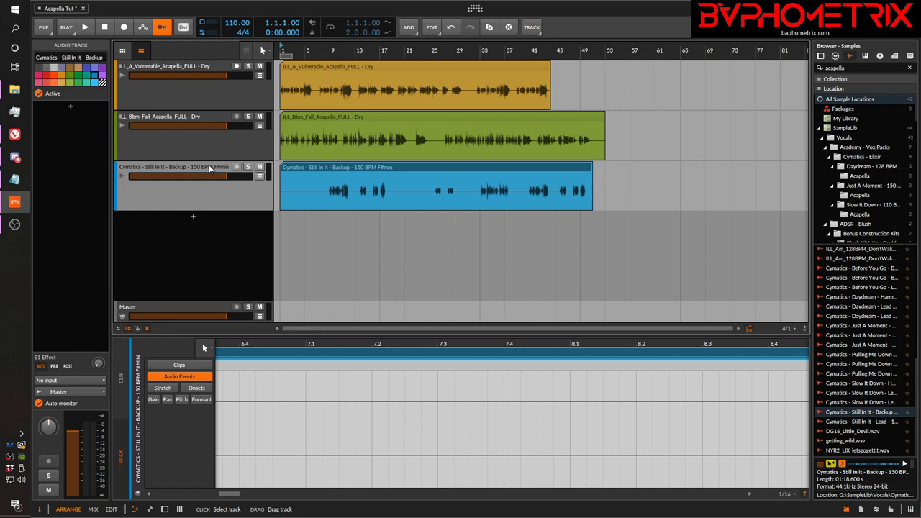
key(Delete)
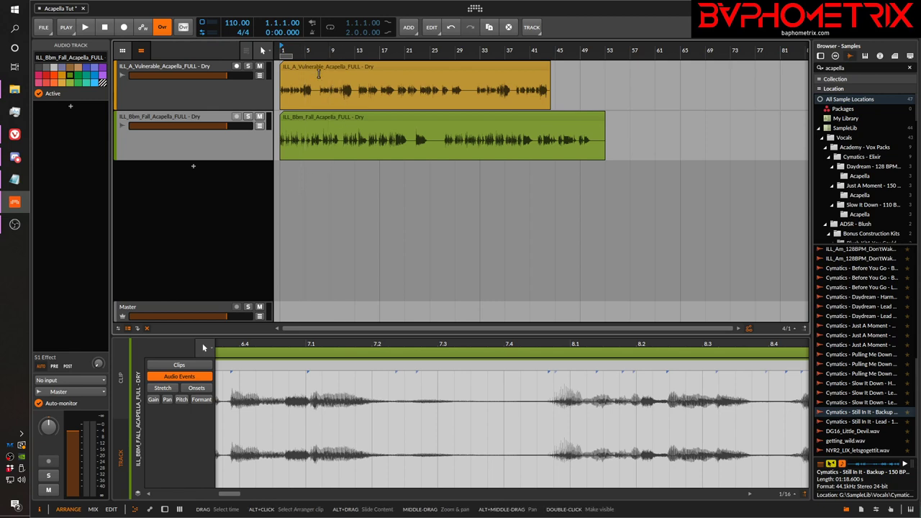
Show the ILL_A_Vulnerable_Acapella event in the detail editor and extend its arranger clip to 60 bars.
click(430, 145)
click(346, 64)
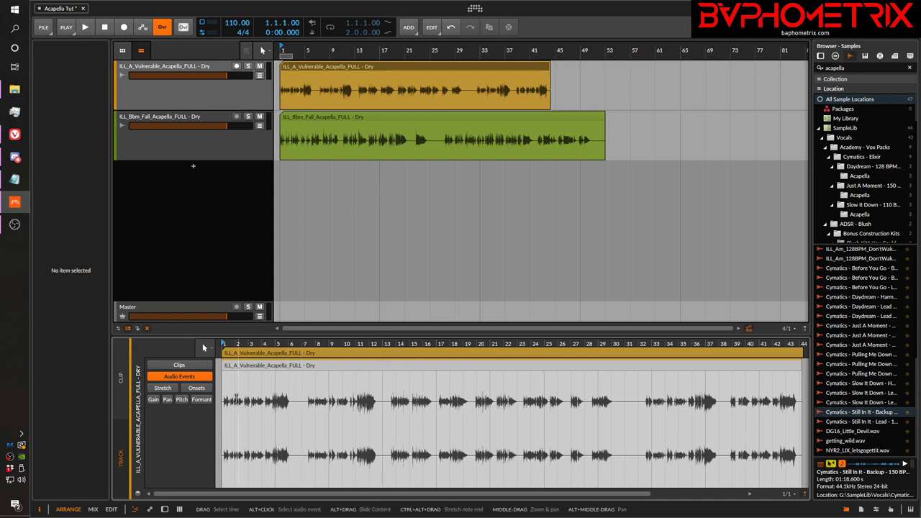
click(389, 408)
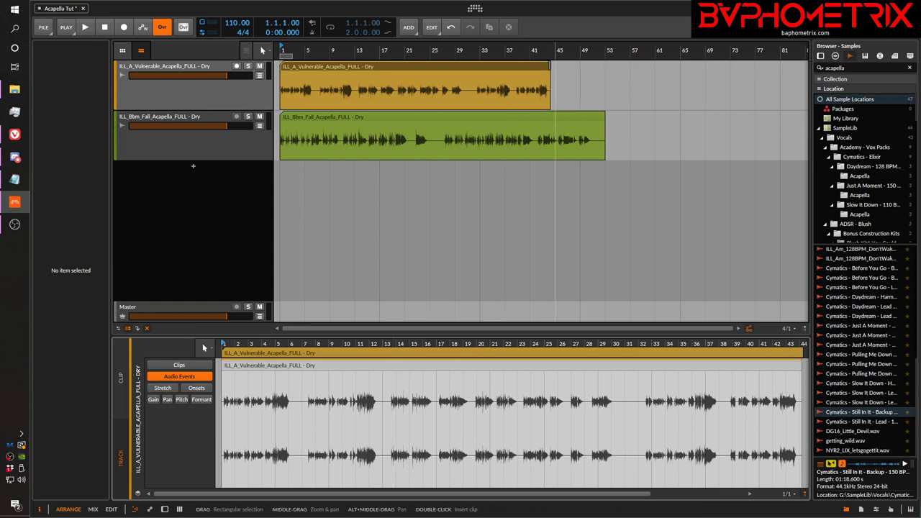
drag(550, 72, 649, 72)
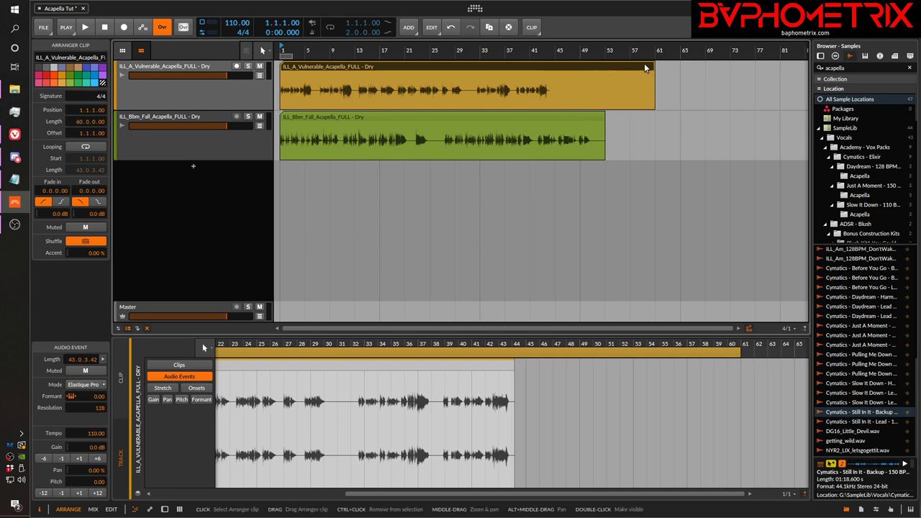
click(372, 66)
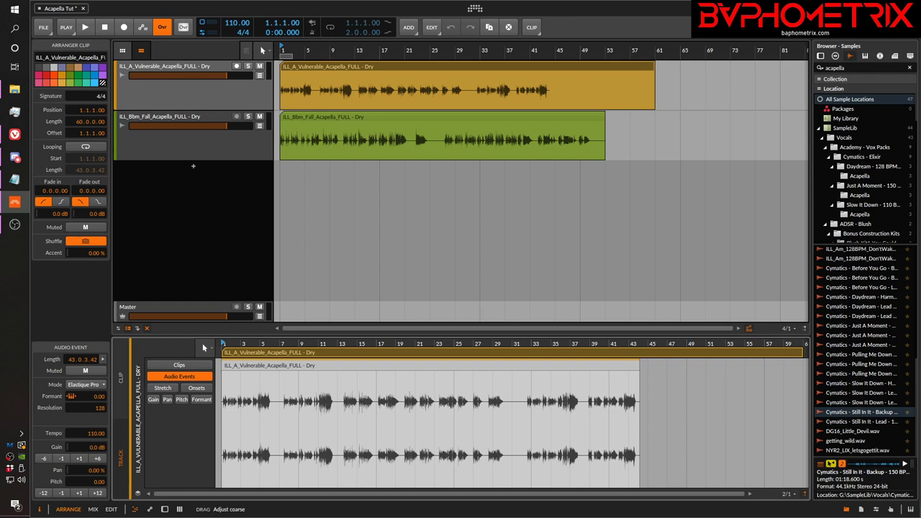
Try an event tempo of 135 on the Vulnerable acapella and check its first phrases against the bar lines.
drag(96, 433, 96, 362)
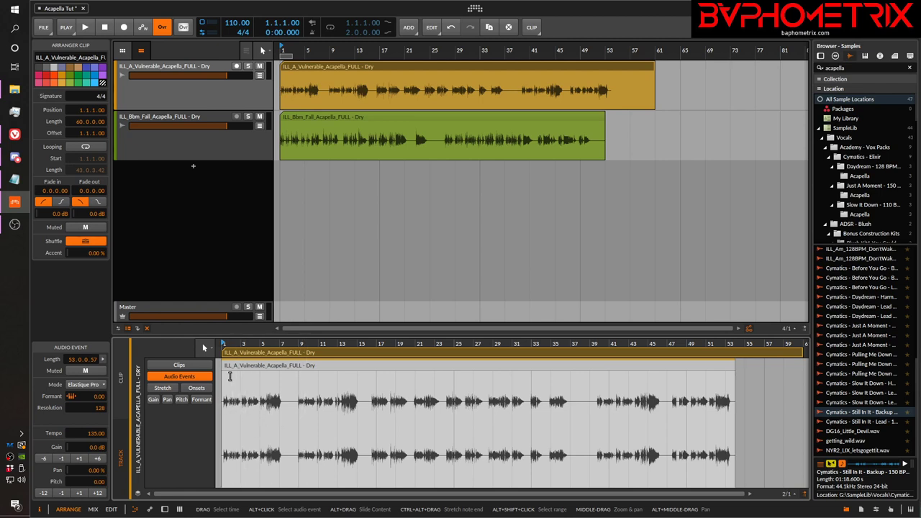
scroll(204, 347, up, 5)
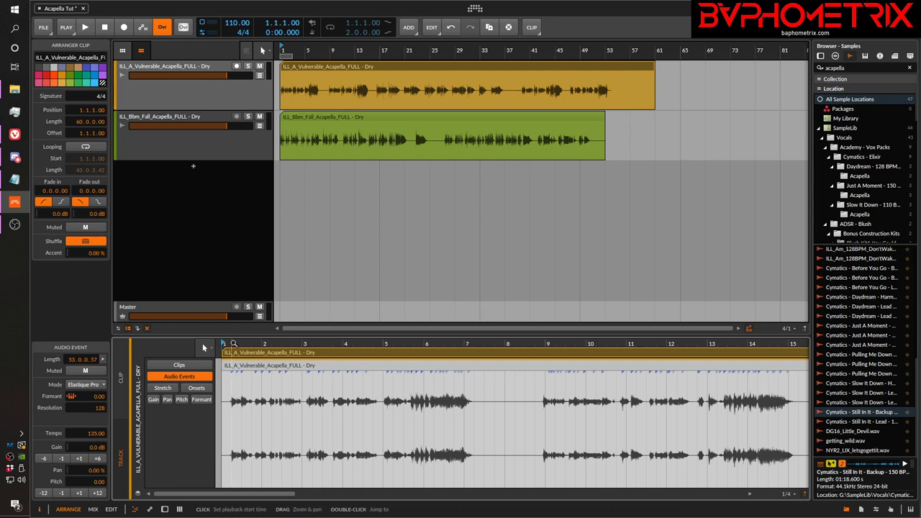
mouse_move(233, 344)
mouse_down()
mouse_move(257, 344)
mouse_move(216, 346)
mouse_up()
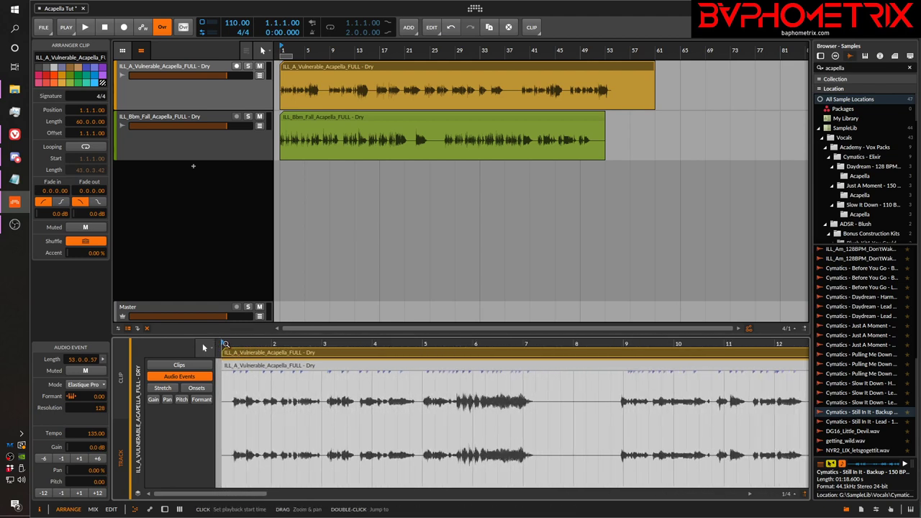
click(225, 345)
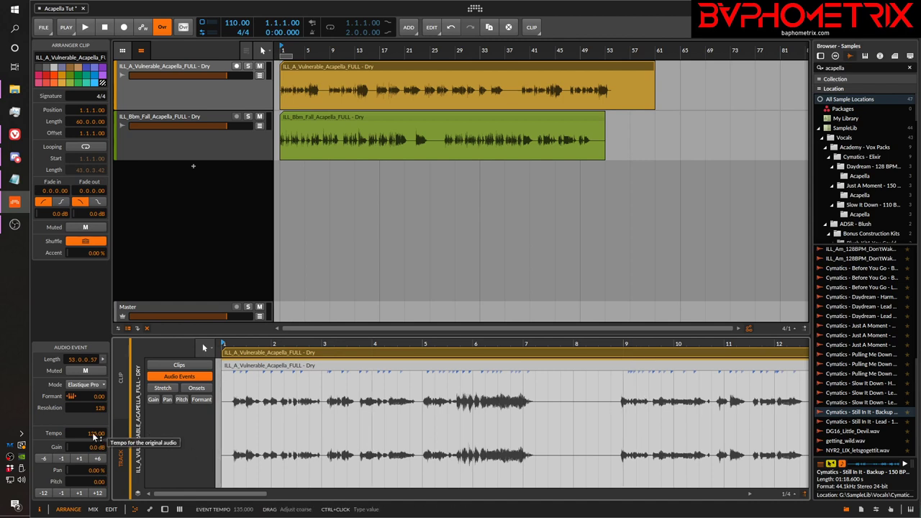
Set the Vulnerable acapella's event tempo to 140.
drag(94, 437, 93, 425)
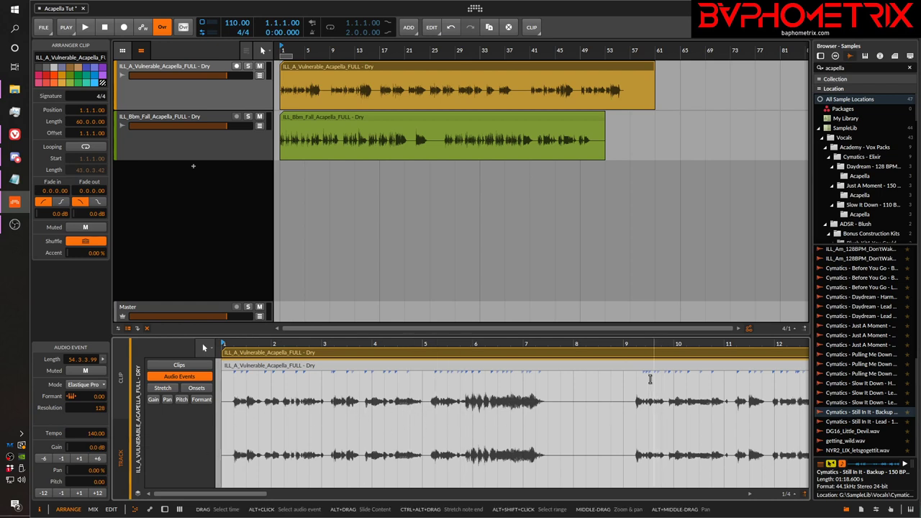
drag(634, 344, 348, 344)
drag(204, 348, 203, 348)
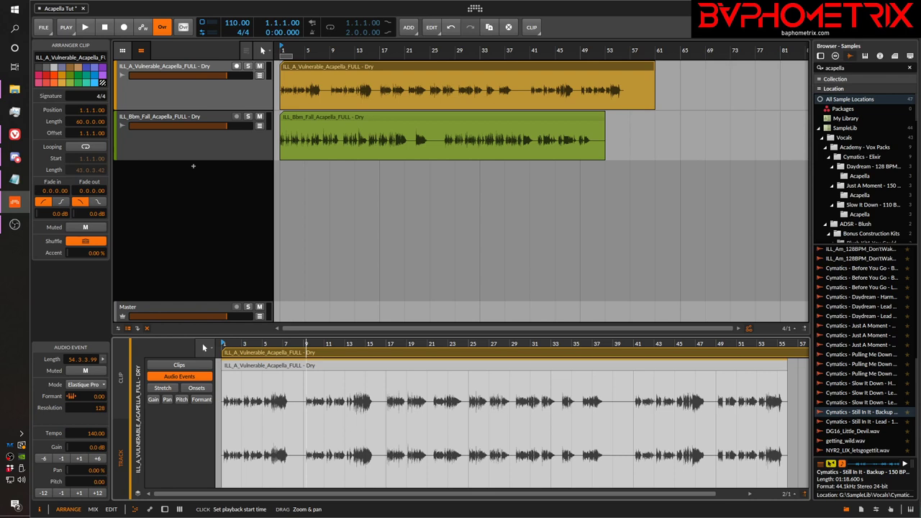
Examine how the Vulnerable acapella's phrase starts line up with the bar lines, especially around bar 17.
key(plus)
key(plus)
key(plus)
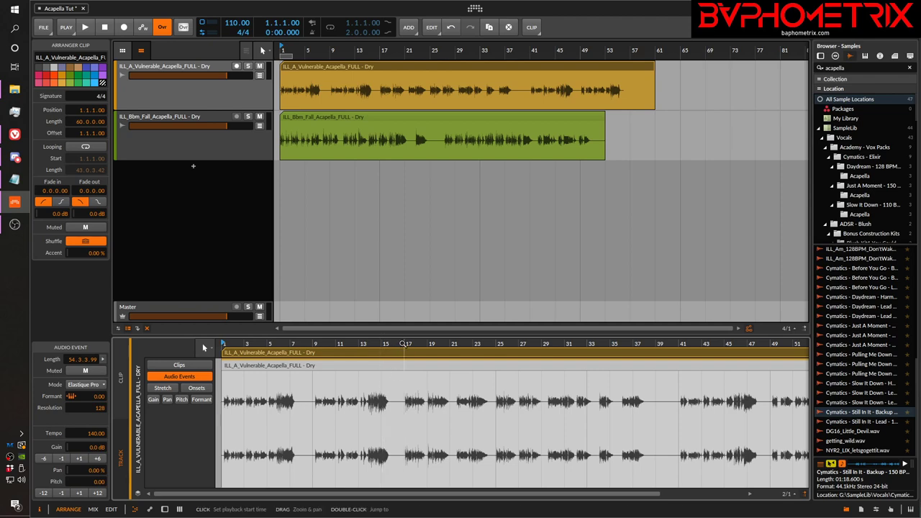
drag(400, 340, 425, 364)
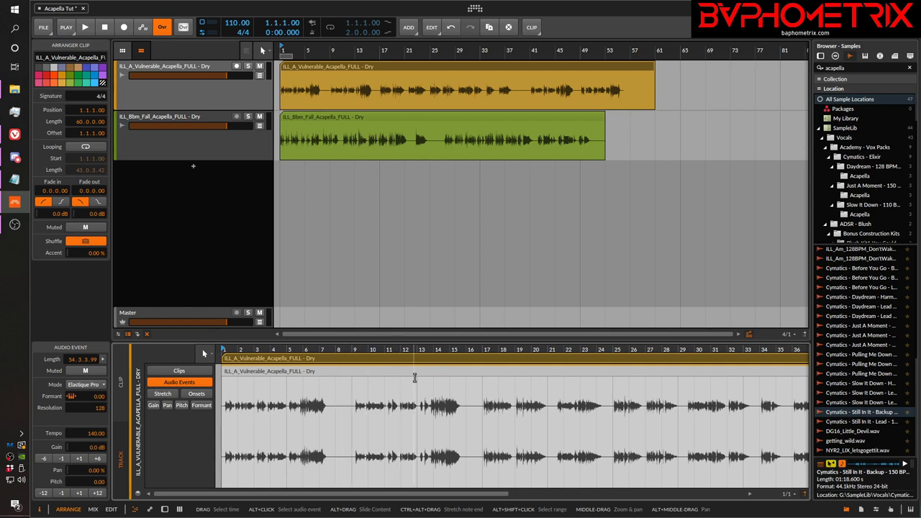
drag(517, 349, 516, 405)
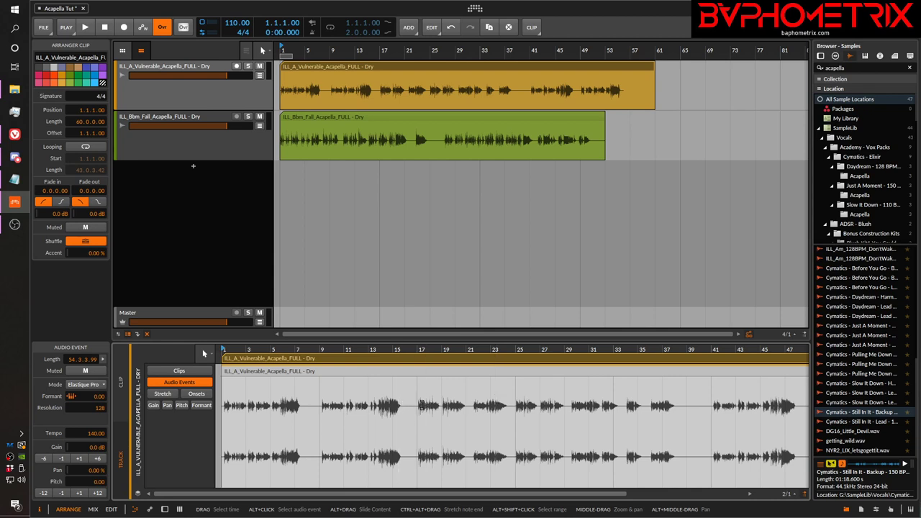
drag(436, 350, 407, 365)
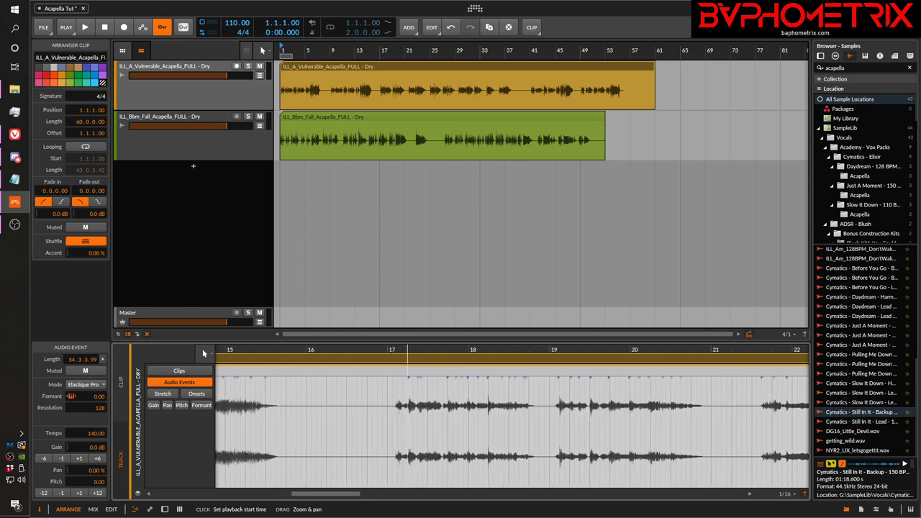
drag(204, 353, 401, 379)
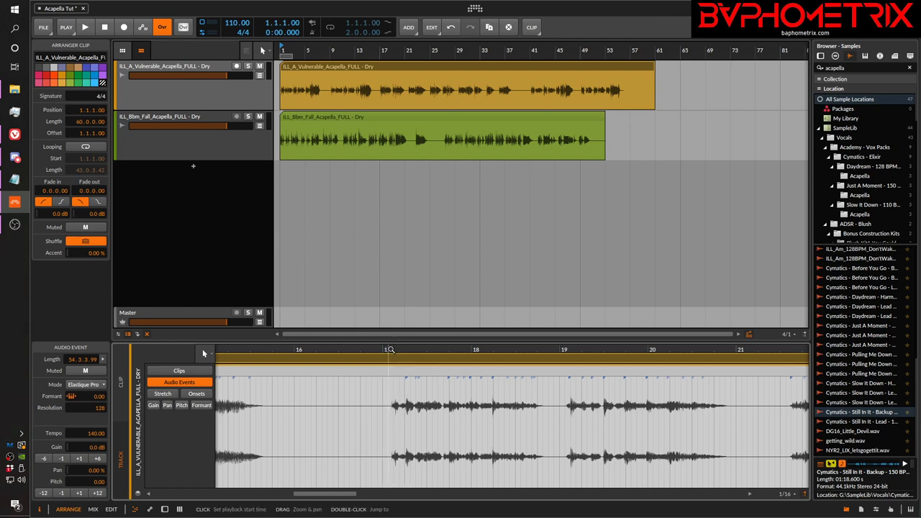
drag(392, 353, 360, 355)
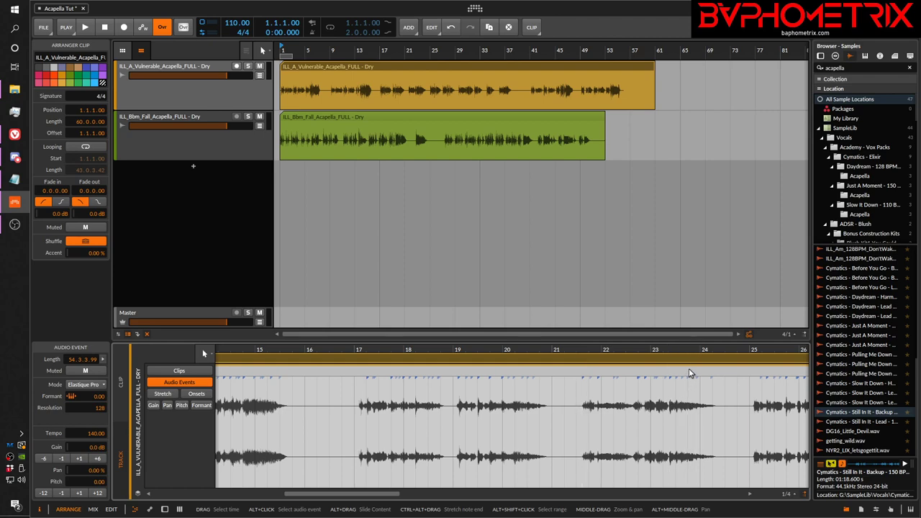
Examine how the Vulnerable acapella's phrases line up with the bar lines across the whole event and around bars 32 to 38.
drag(691, 353, 690, 328)
key(minus)
key(minus)
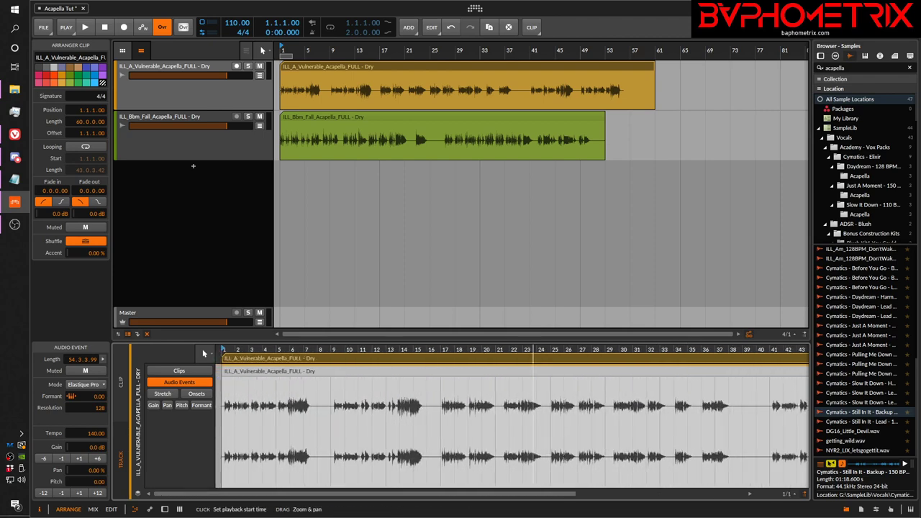
key(minus)
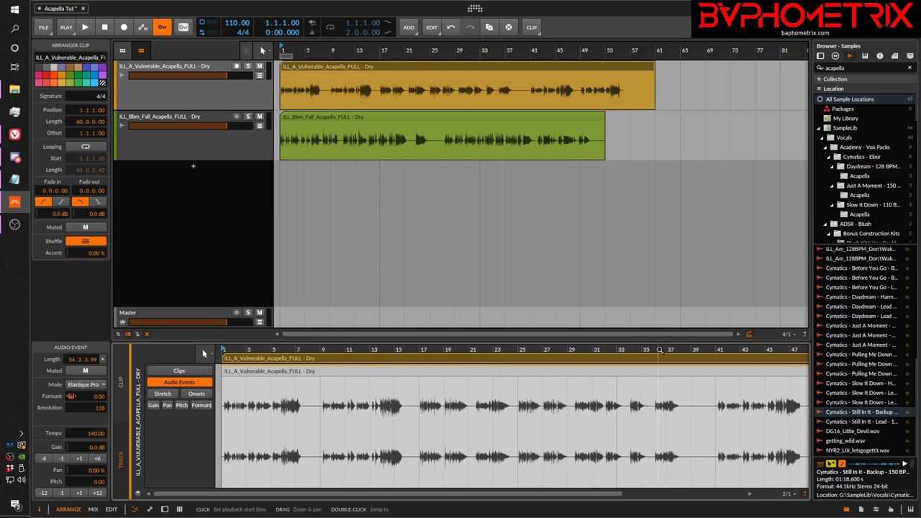
drag(659, 349, 616, 377)
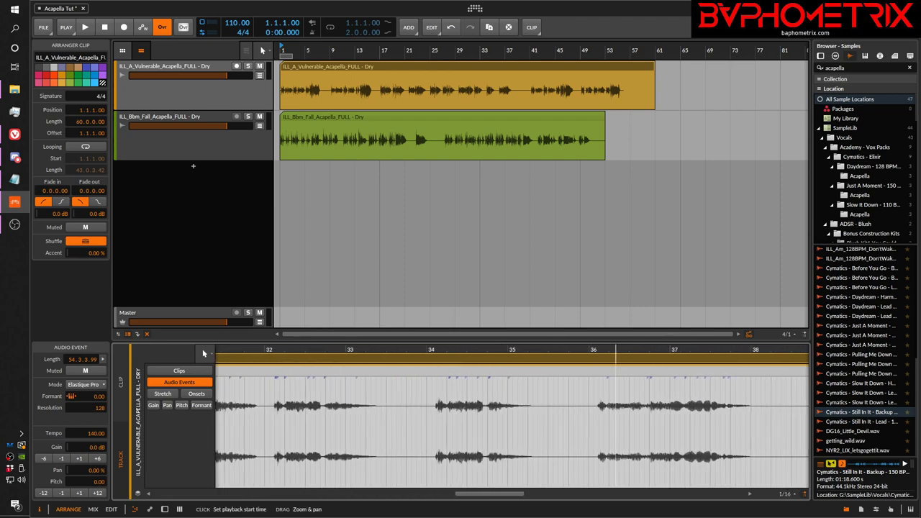
key(minus)
key(minus)
key(minus)
key(minus)
key(minus)
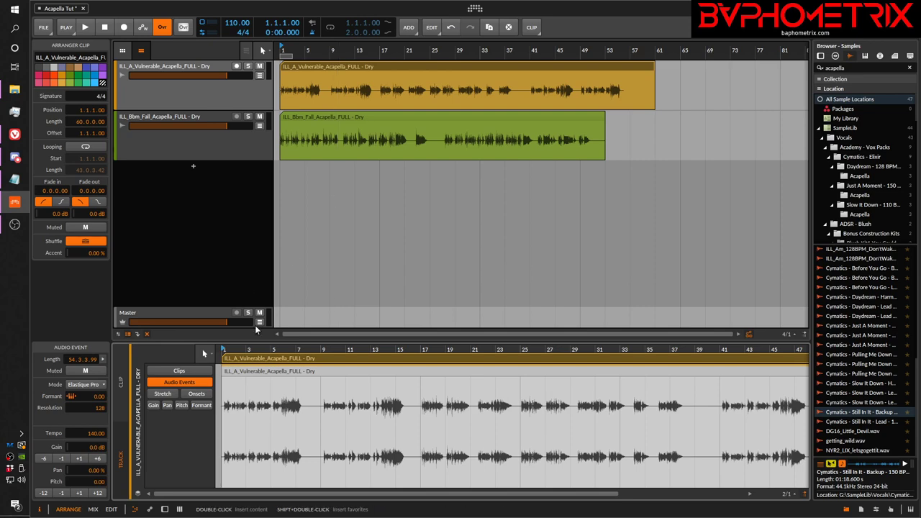
Examine the Vulnerable acapella's opening phrases up close against the bar lines from bar 1 to bar 9.
key(plus)
key(plus)
key(plus)
key(plus)
key(plus)
key(plus)
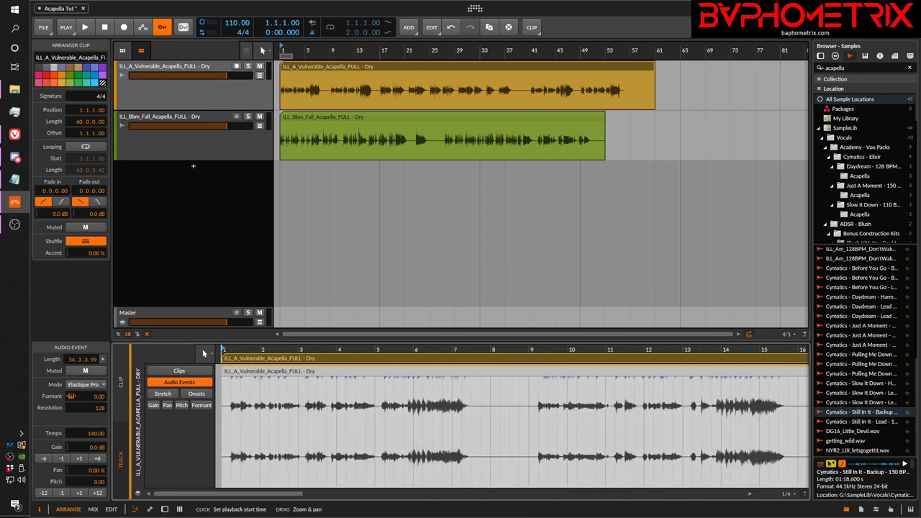
key(plus)
key(plus)
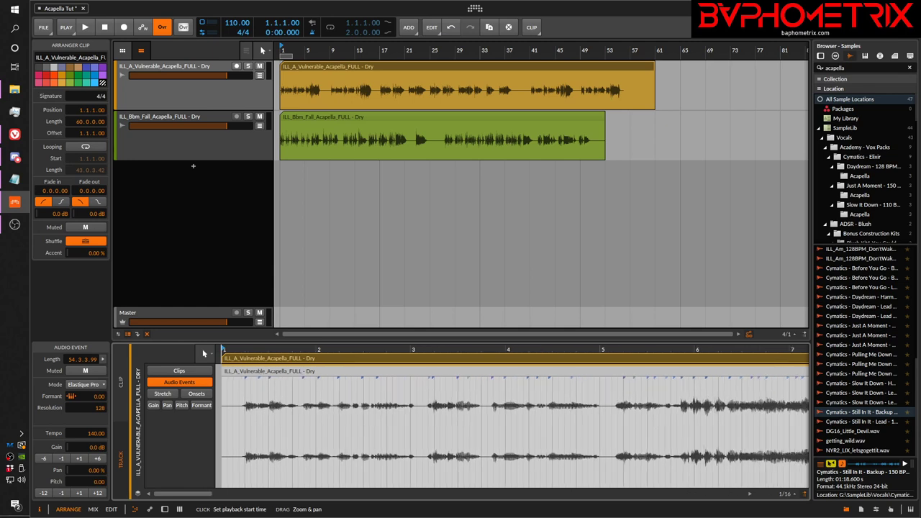
key(plus)
key(plus)
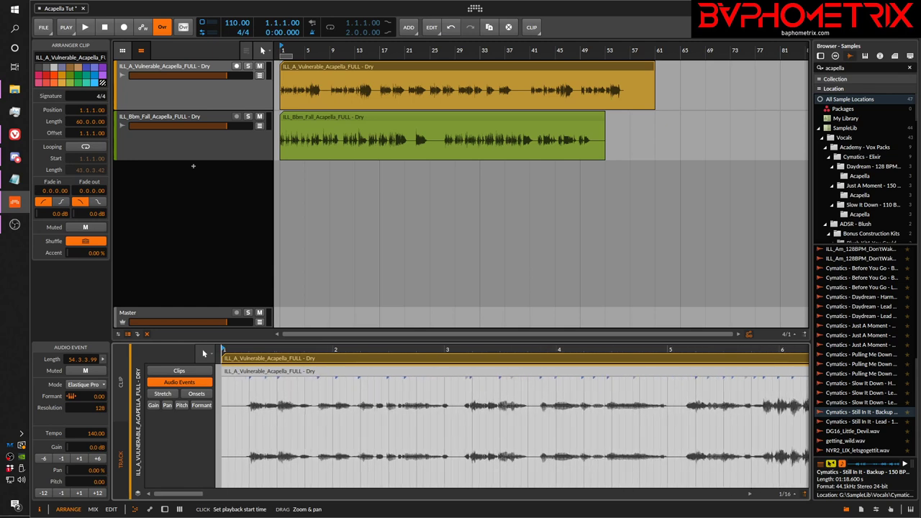
key(minus)
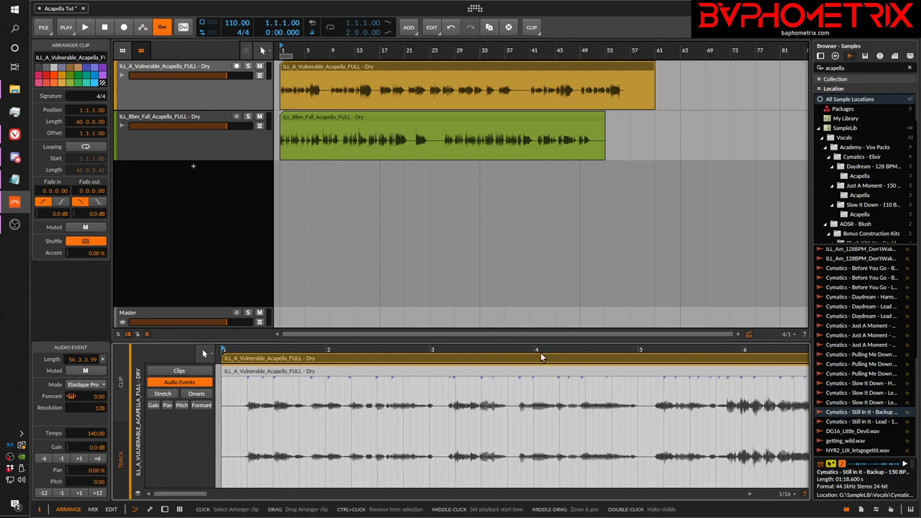
key(minus)
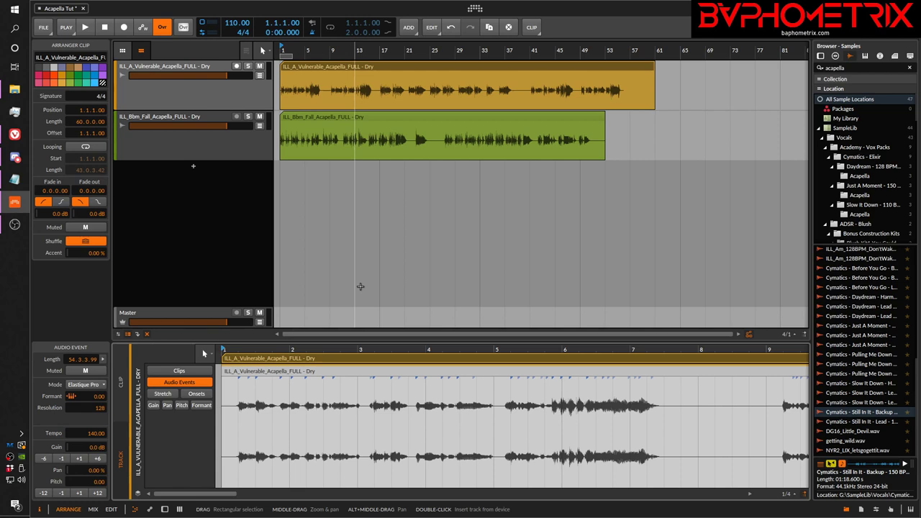
Mute the ILL_Bbm_Fall_Acapella track, play the Vulnerable acapella alone to about bar 11 and check its phrase starts against the bar grid.
key(space)
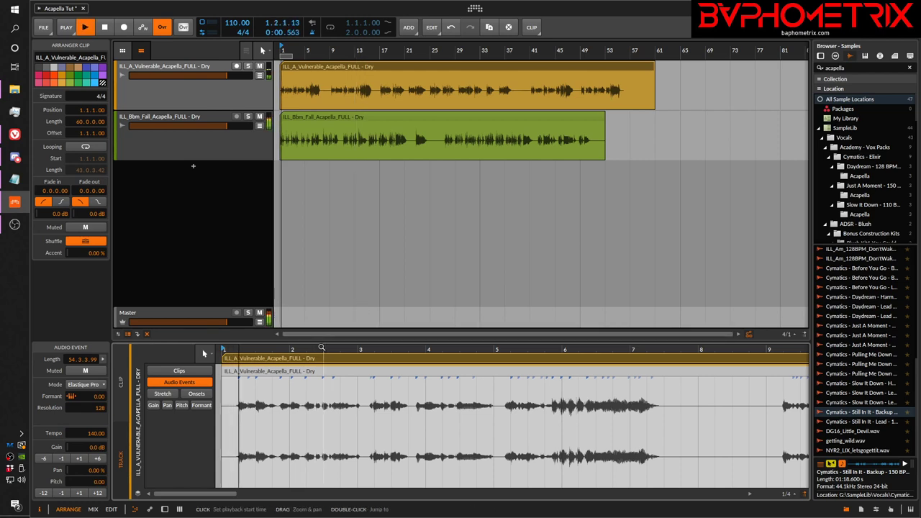
key(space)
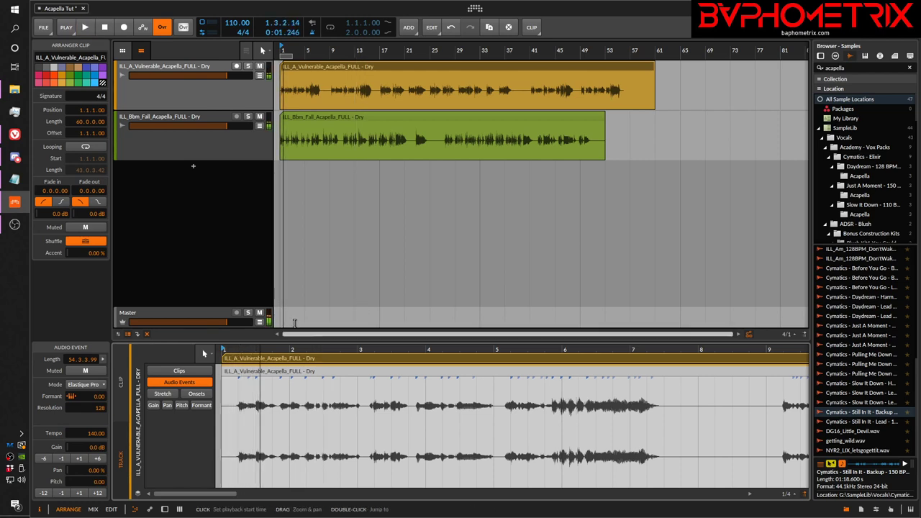
click(259, 120)
key(space)
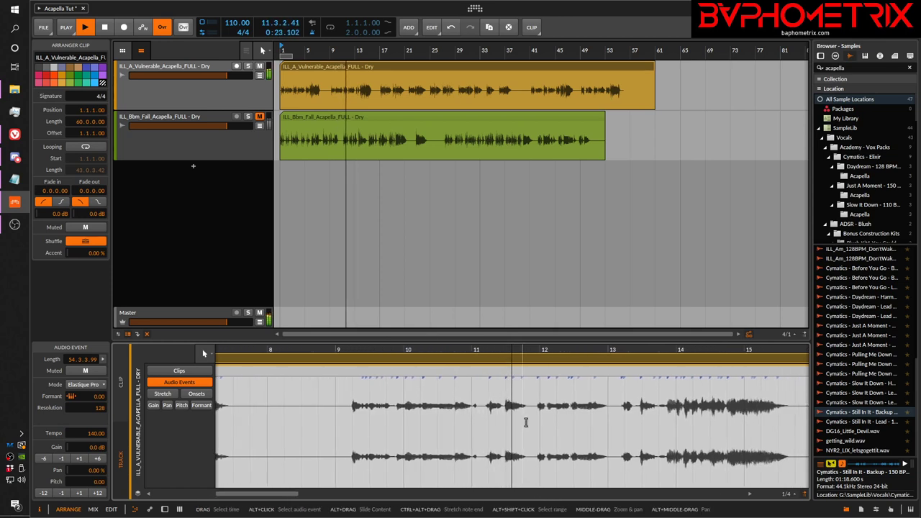
key(space)
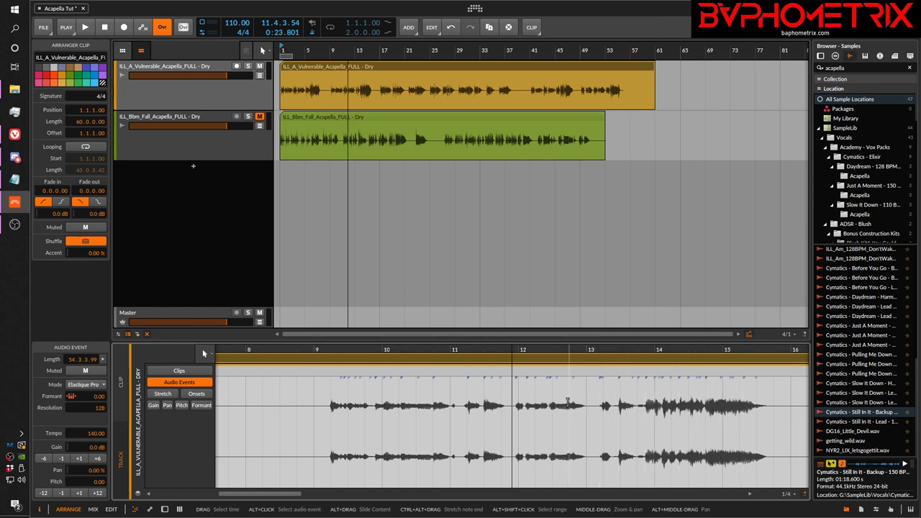
scroll(202, 348, up, 2)
scroll(202, 349, down, 5)
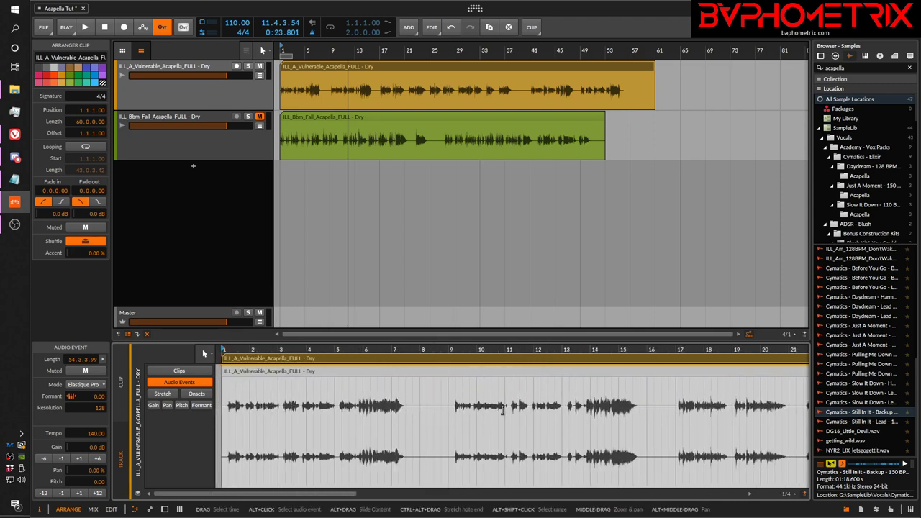
click(469, 412)
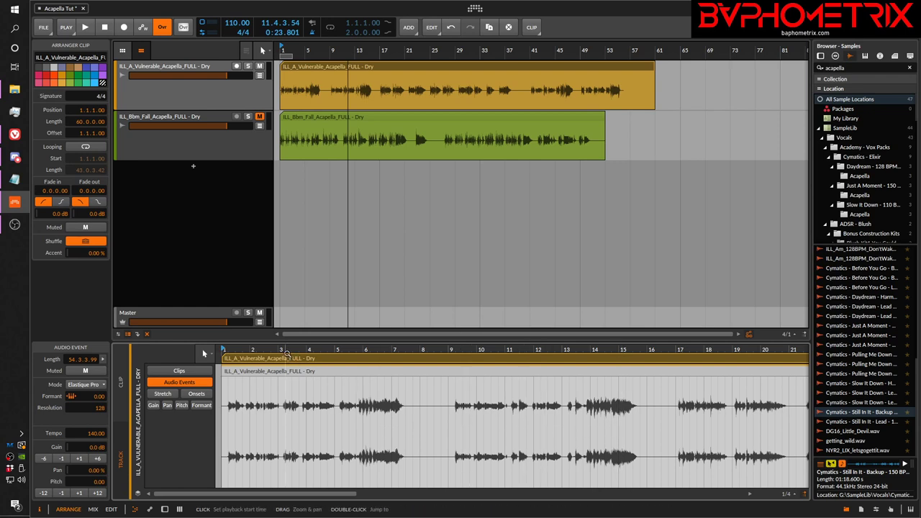
drag(286, 350, 286, 357)
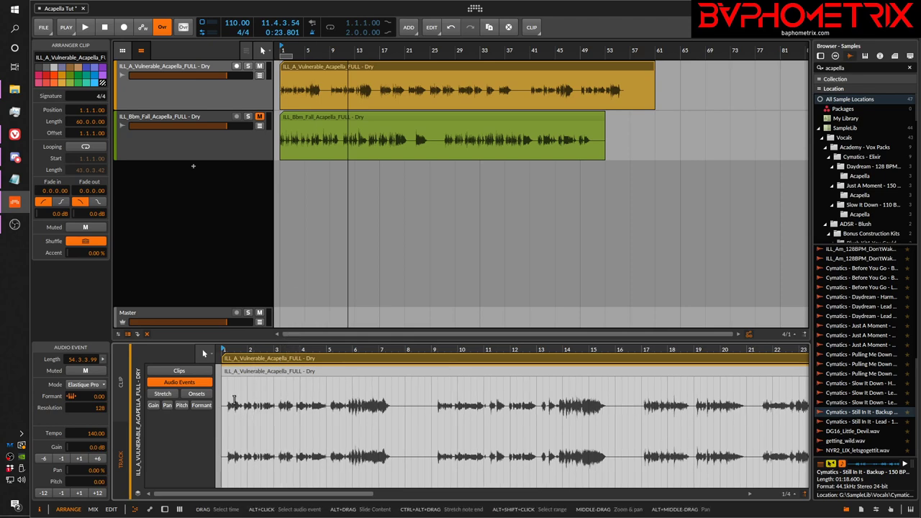
drag(252, 349, 407, 349)
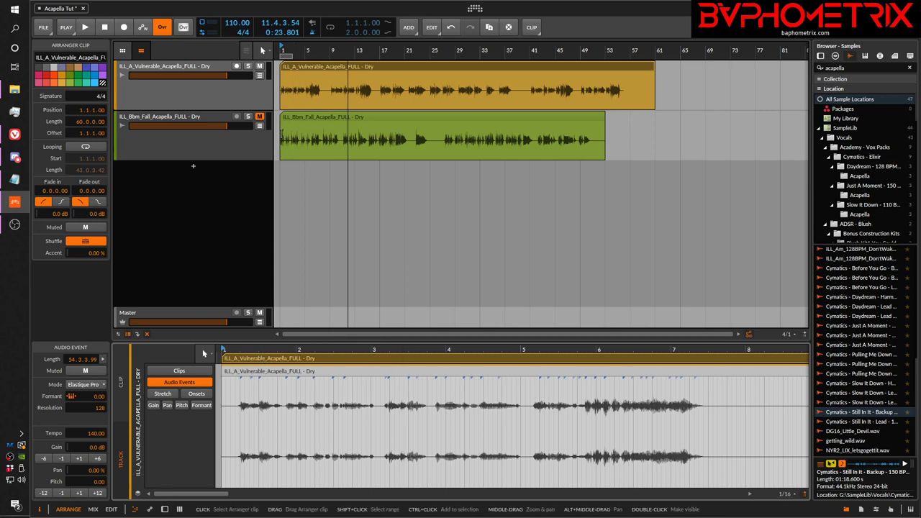
Try several sixteenth-note start offsets for the ILL_Bbm_Fall_Acapella clip in the arranger and leave it starting at 1.1.2.00.
drag(283, 49, 348, 72)
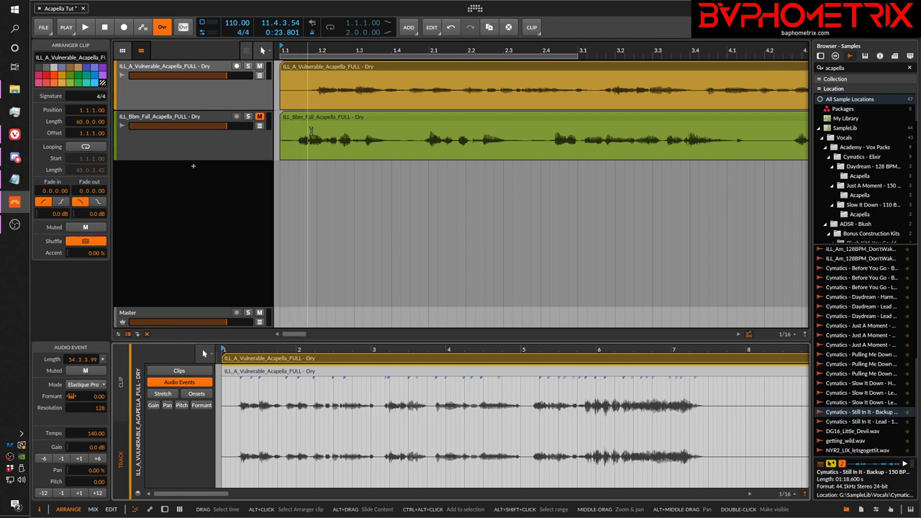
click(299, 117)
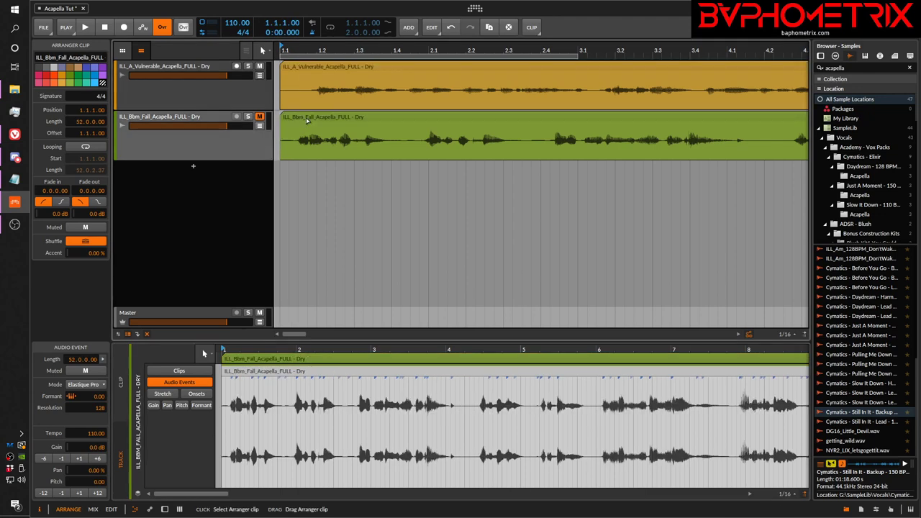
drag(305, 117, 316, 122)
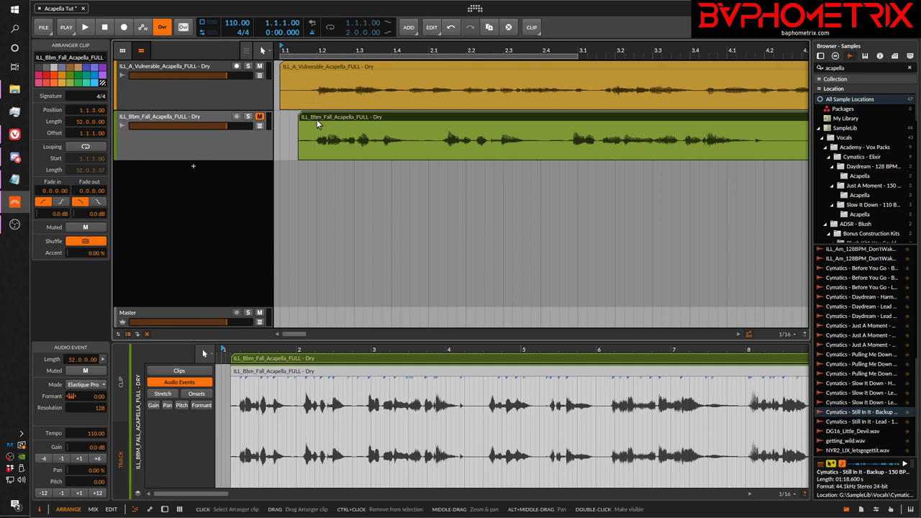
drag(317, 119, 335, 119)
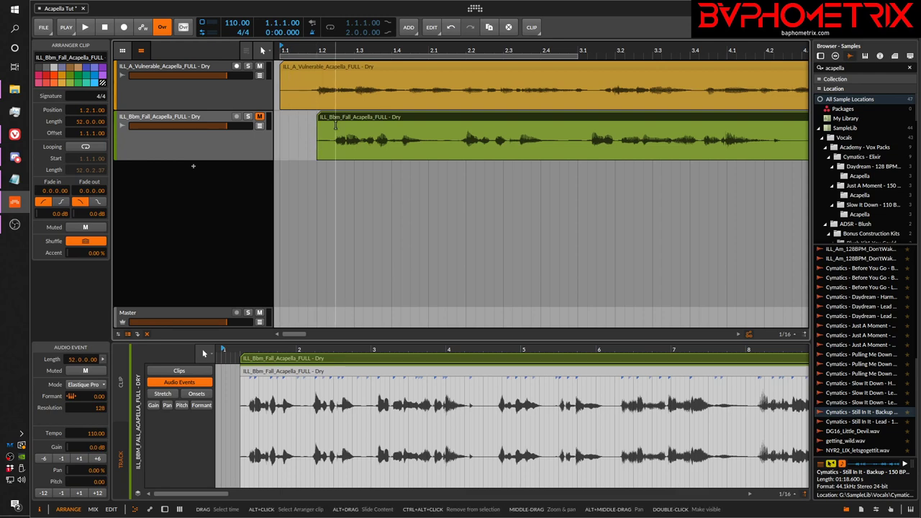
drag(336, 118, 366, 119)
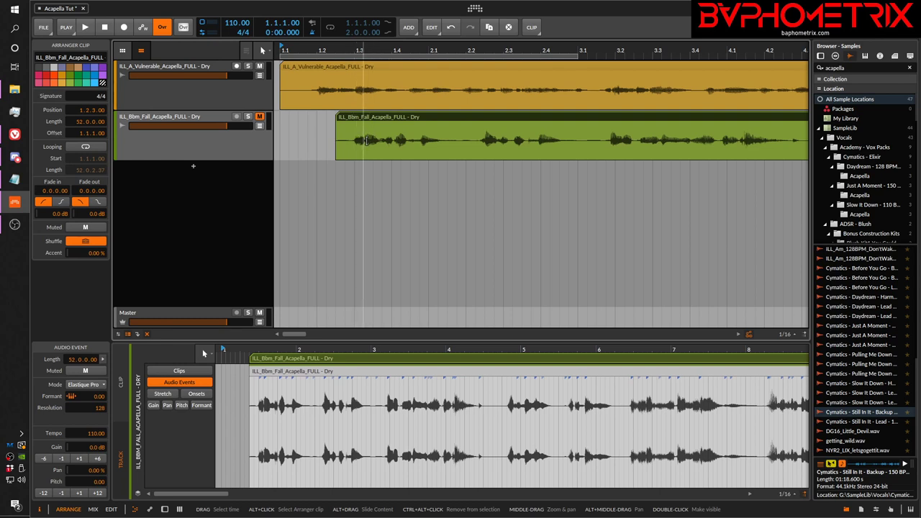
drag(412, 117, 473, 121)
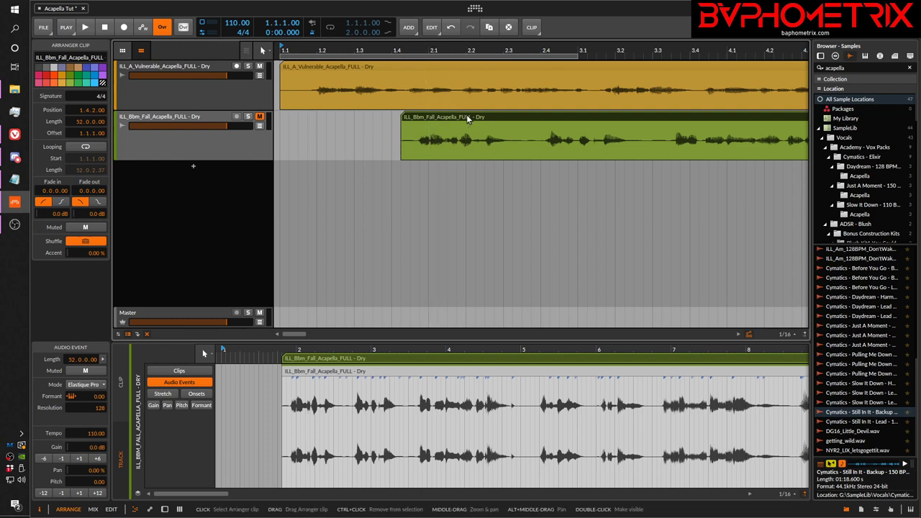
drag(466, 117, 355, 125)
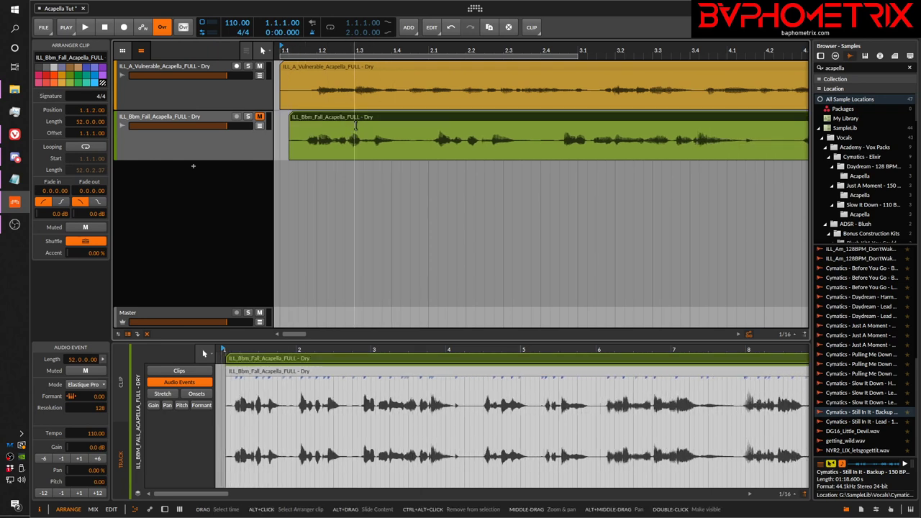
Add the saved Acapella Analysis clip from the library below the acapella tracks at bar 1 and expand its track group.
click(895, 56)
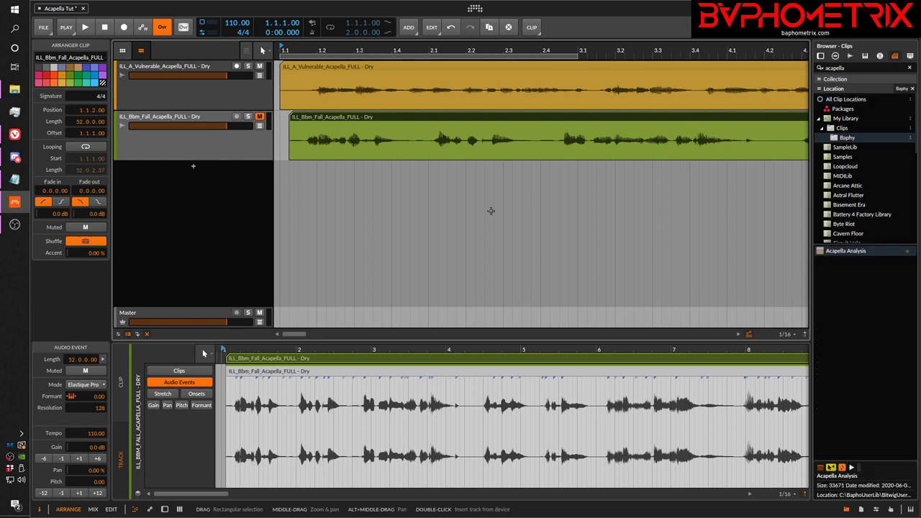
drag(818, 250, 285, 211)
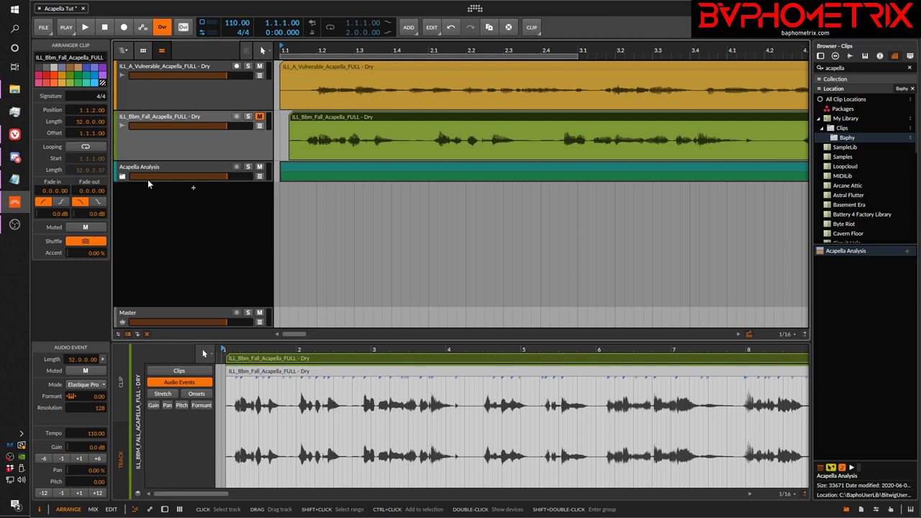
click(123, 176)
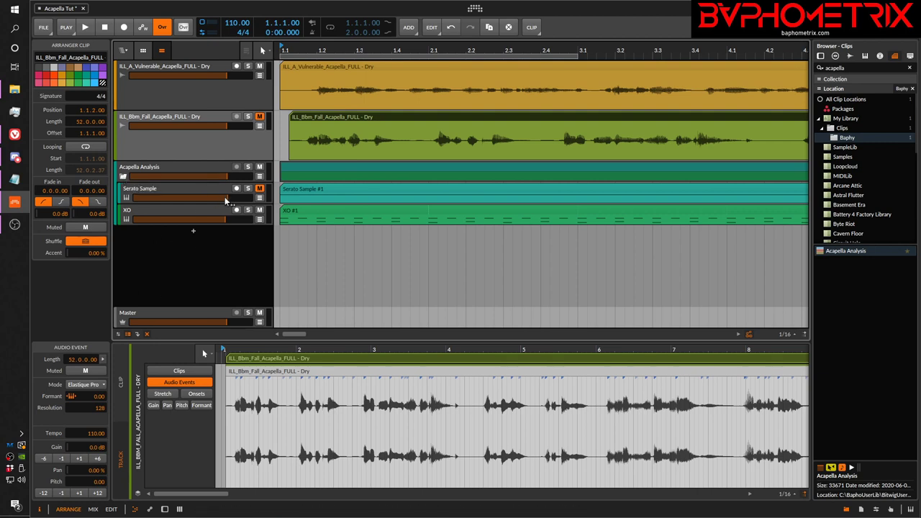
Show the Serato Sample track's device and open its plug-in window over the arranger, clear of the first track.
click(150, 189)
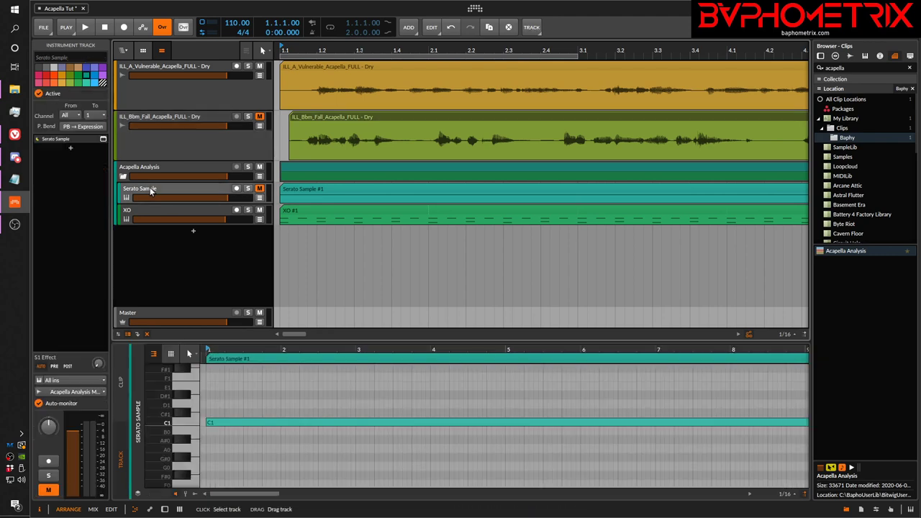
key(d)
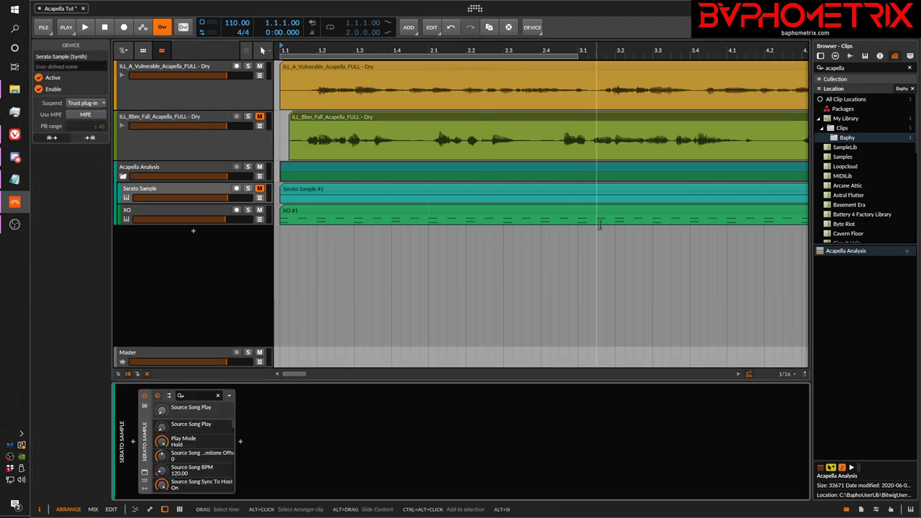
click(144, 472)
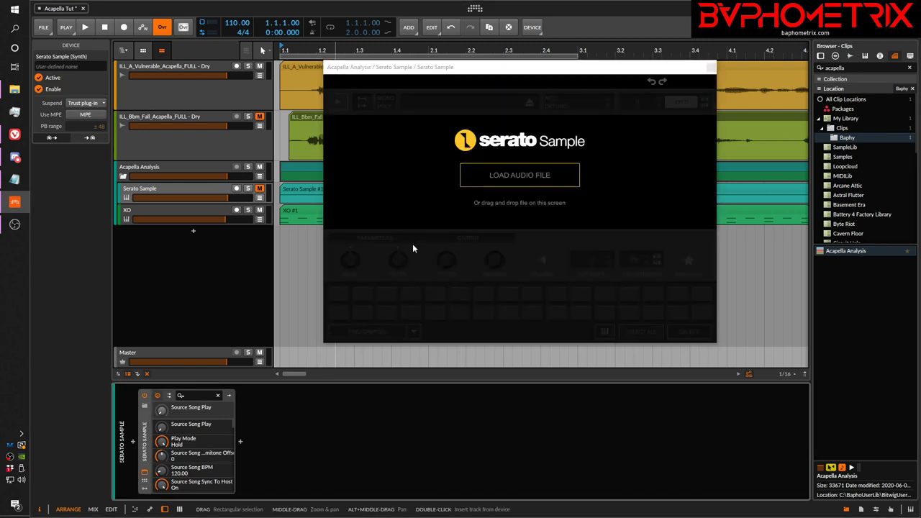
drag(464, 72, 437, 148)
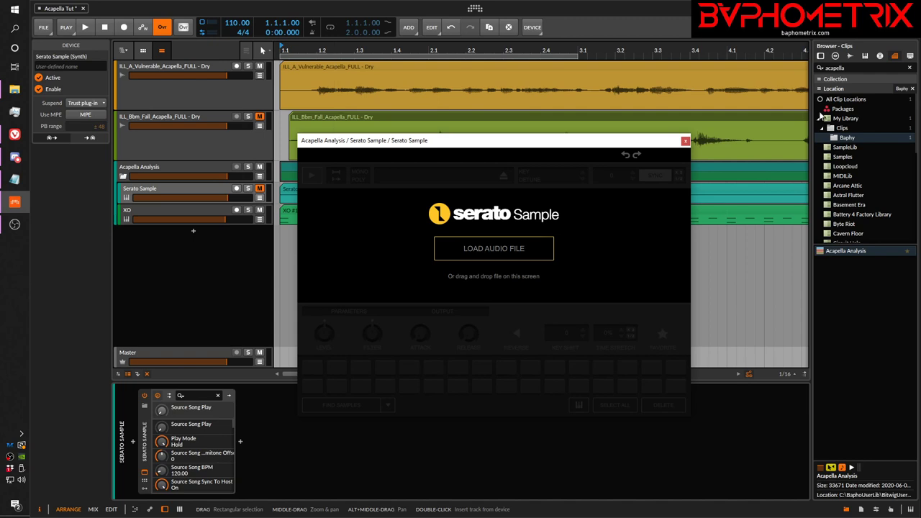
Load the Cymatics - Daydream - Lead 128 acapella sample into Serato Sample and have it find sample cue points automatically.
click(849, 55)
drag(876, 309, 539, 257)
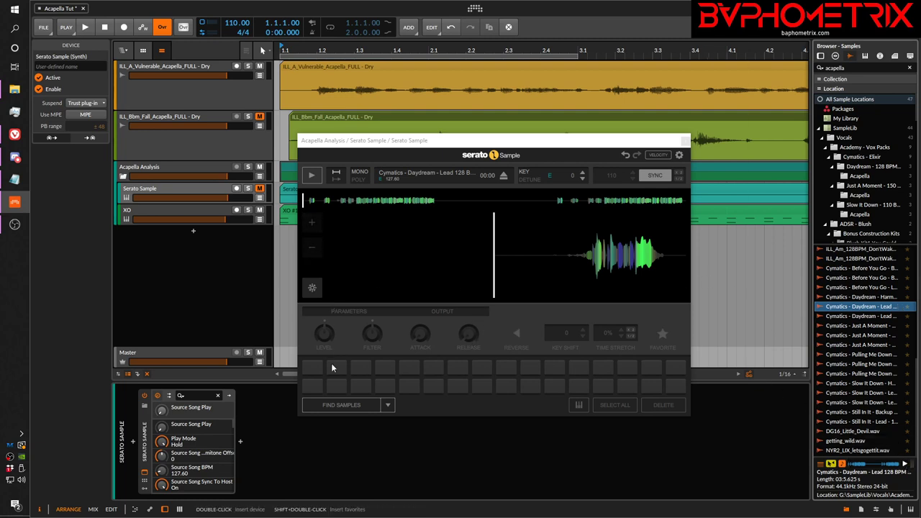
click(345, 405)
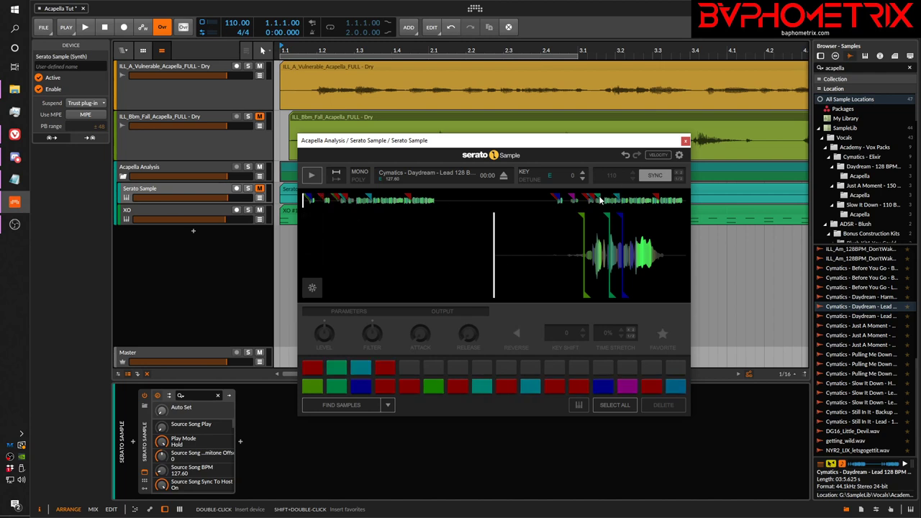
Select pad 1 (C1) in Serato Sample and arm the Serato Sample track for recording.
drag(553, 253, 377, 301)
click(312, 387)
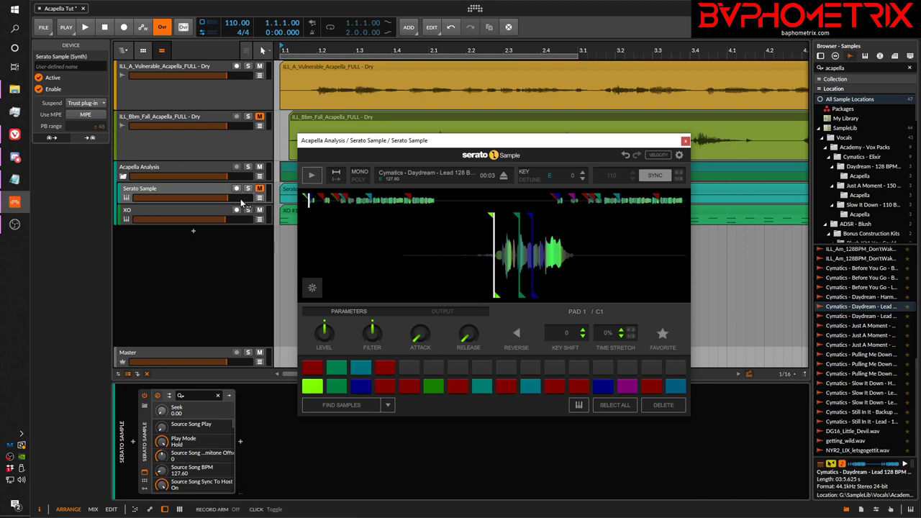
click(236, 187)
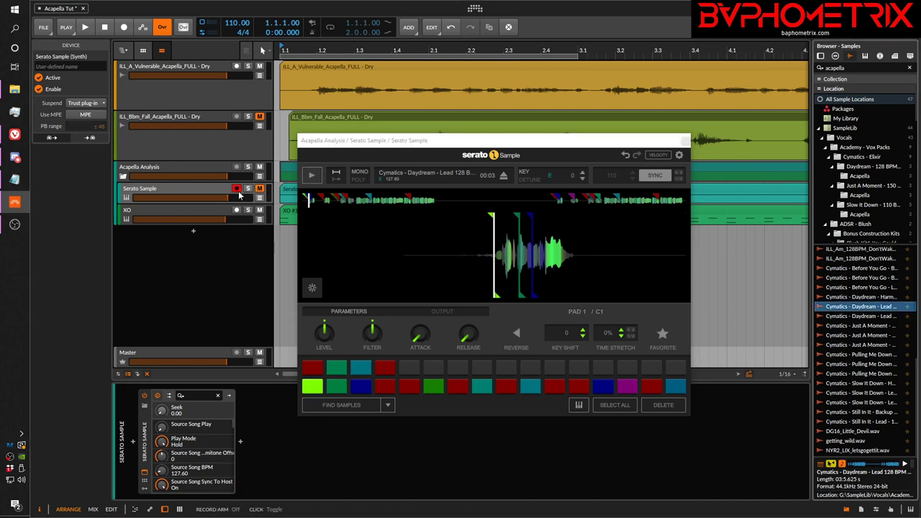
Unmute the Serato Sample track and audition pads 1 to 4 in the plug-in.
click(315, 388)
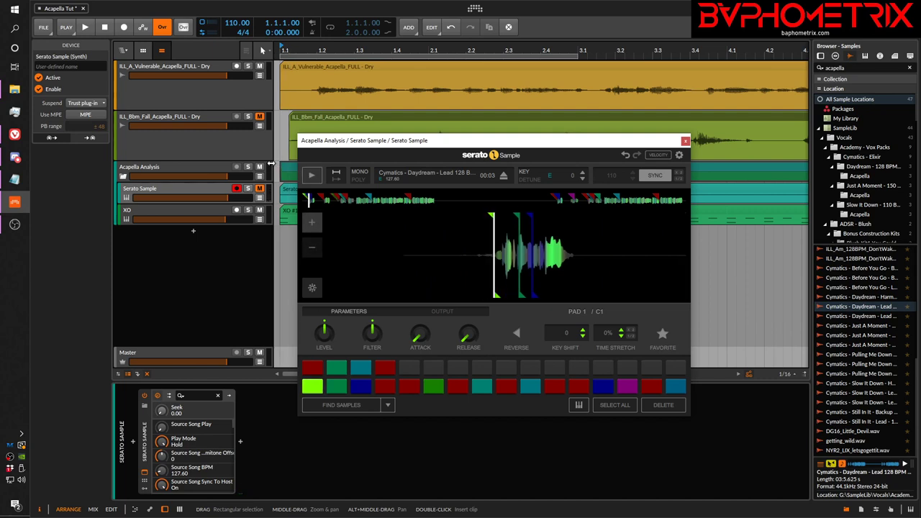
click(259, 188)
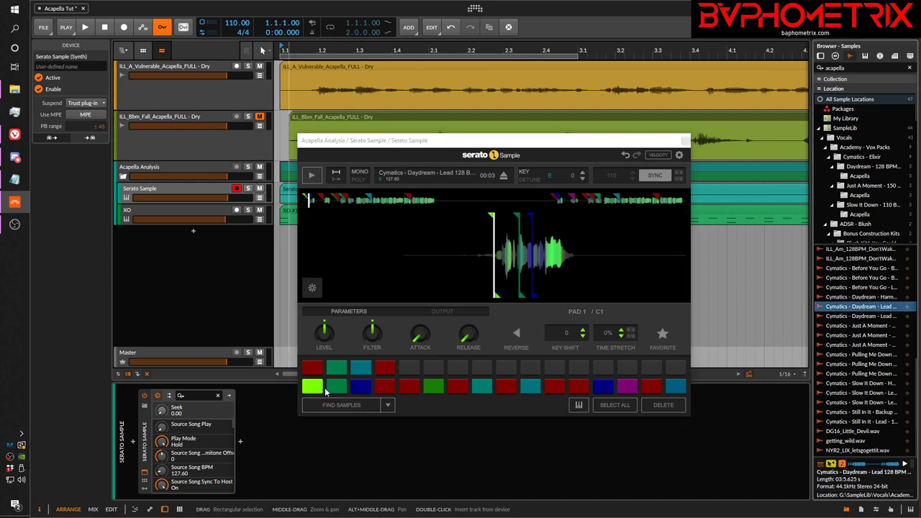
click(318, 389)
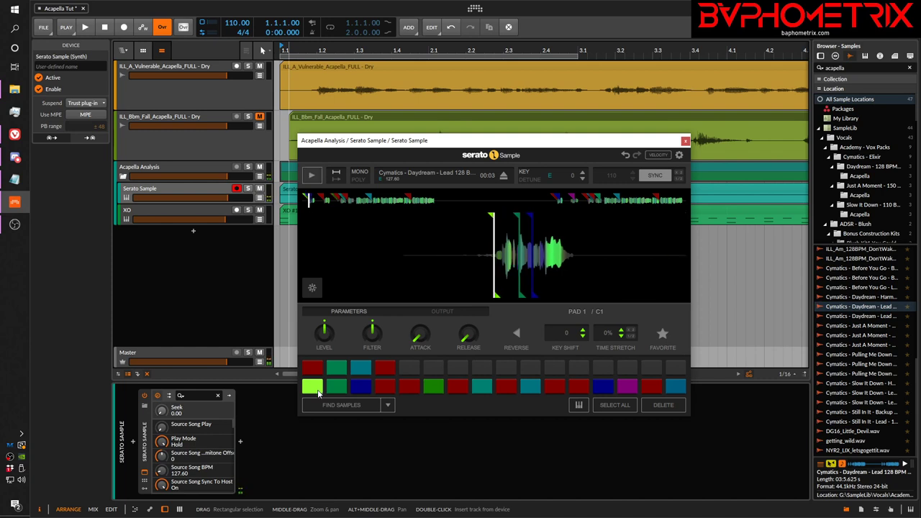
click(335, 388)
click(357, 388)
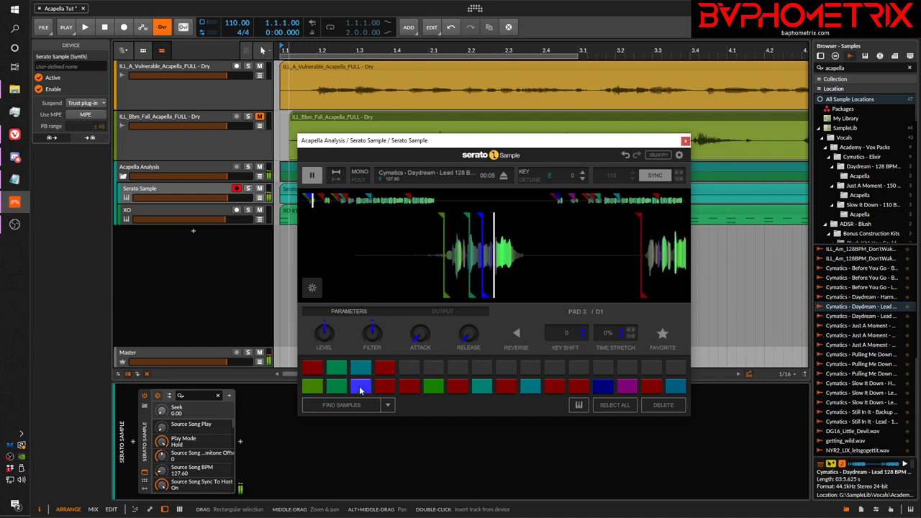
click(390, 387)
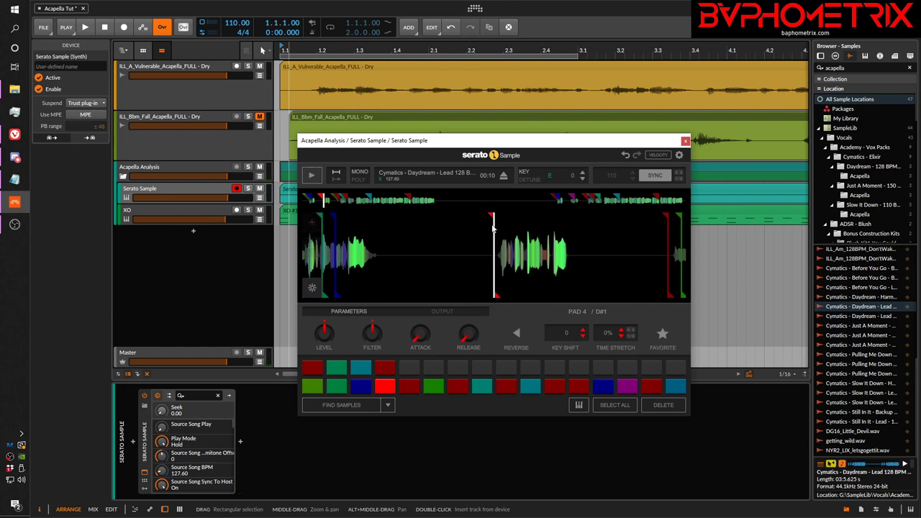
Shift pad 4's cue marker later into the middle of its vocal phrase and audition pads 4 and 5.
drag(491, 218, 529, 220)
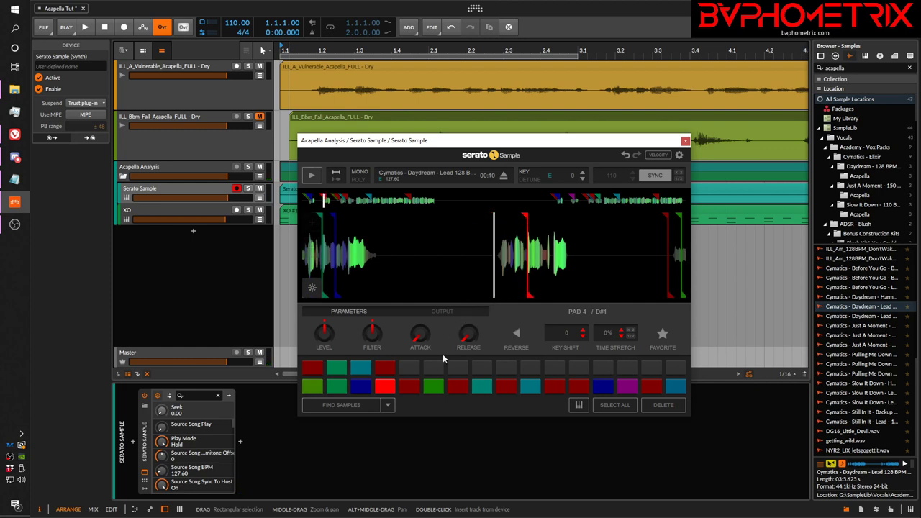
click(388, 389)
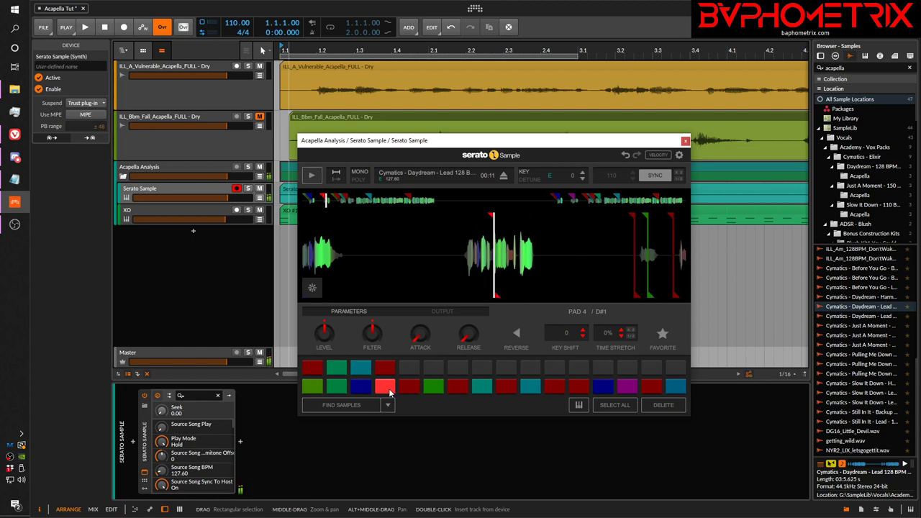
click(408, 389)
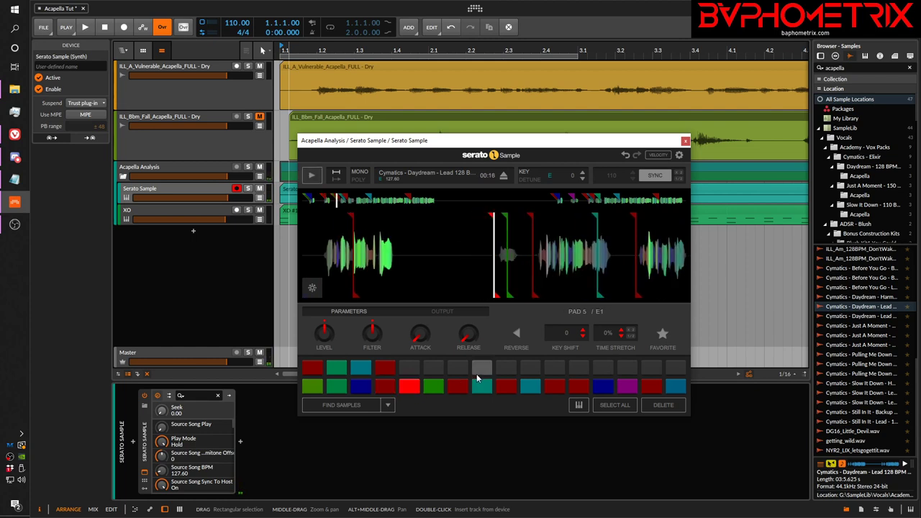
Shift pad 8's cue marker earlier within its phrase and the next red cue marker slightly later in the waveform.
click(481, 387)
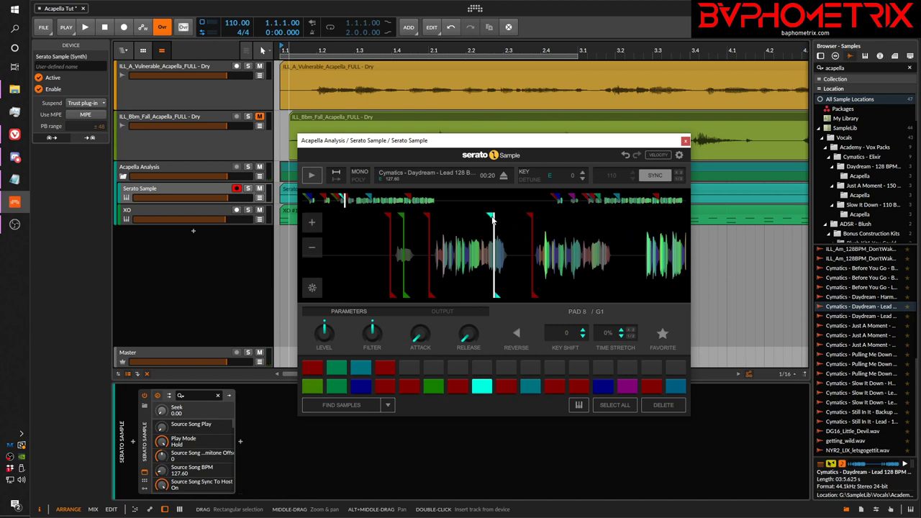
drag(491, 215, 471, 225)
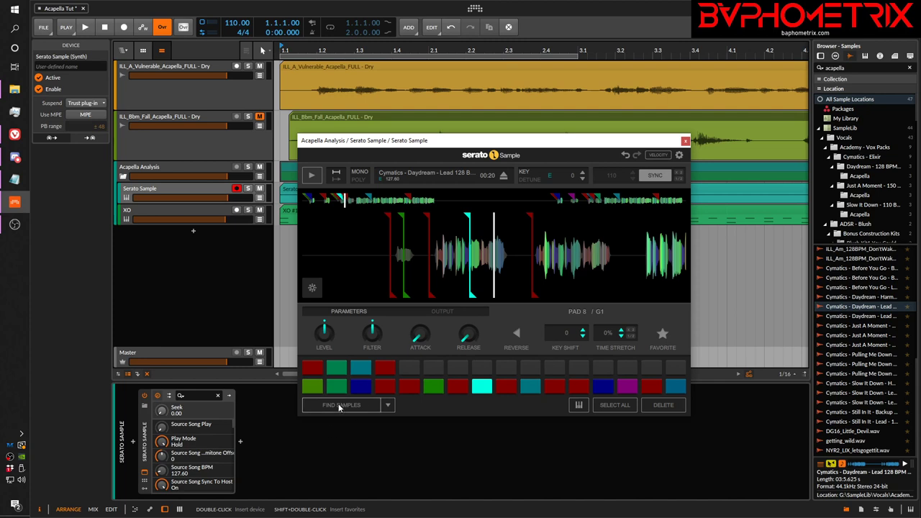
mouse_move(352, 227)
mouse_move(426, 275)
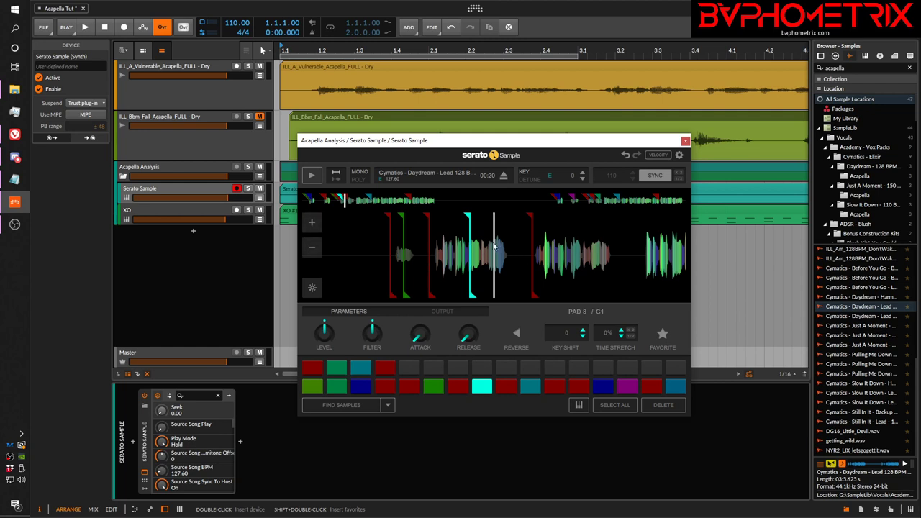
drag(530, 216, 543, 218)
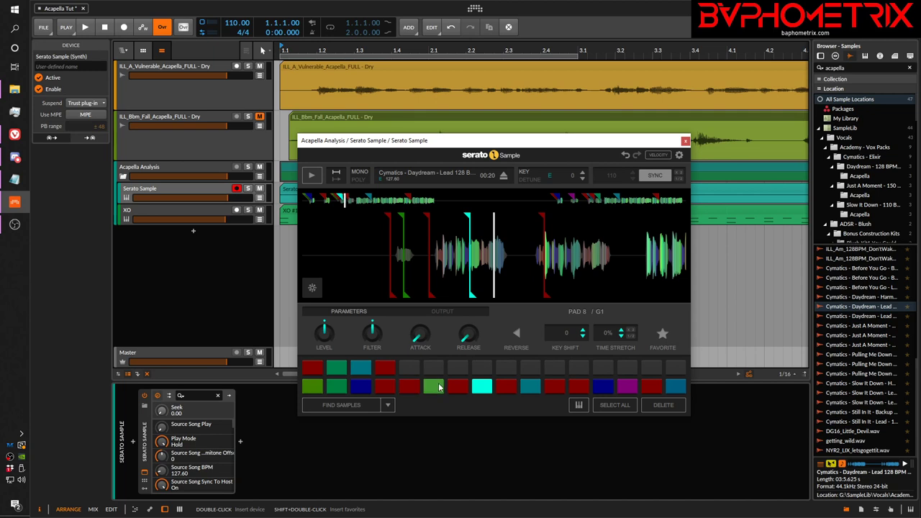
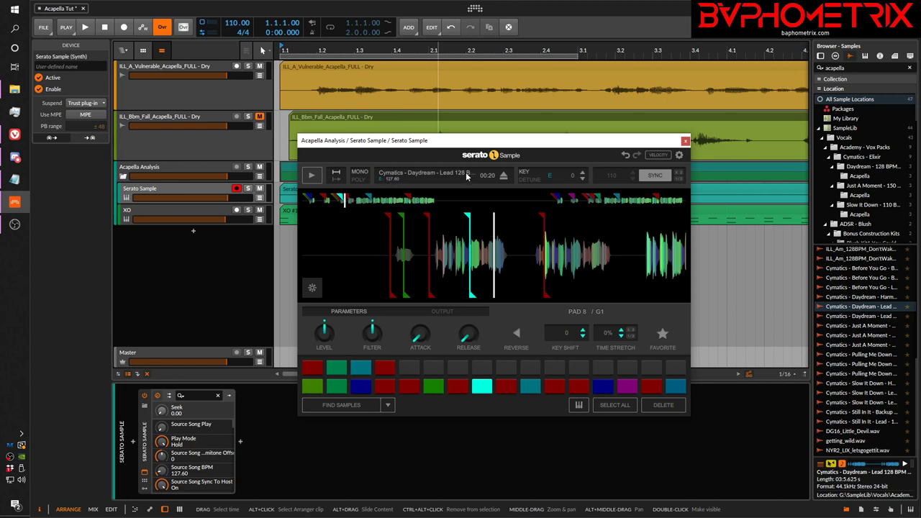
Close the Serato Sample plug-in window and mute and disarm the Serato Sample track.
click(856, 309)
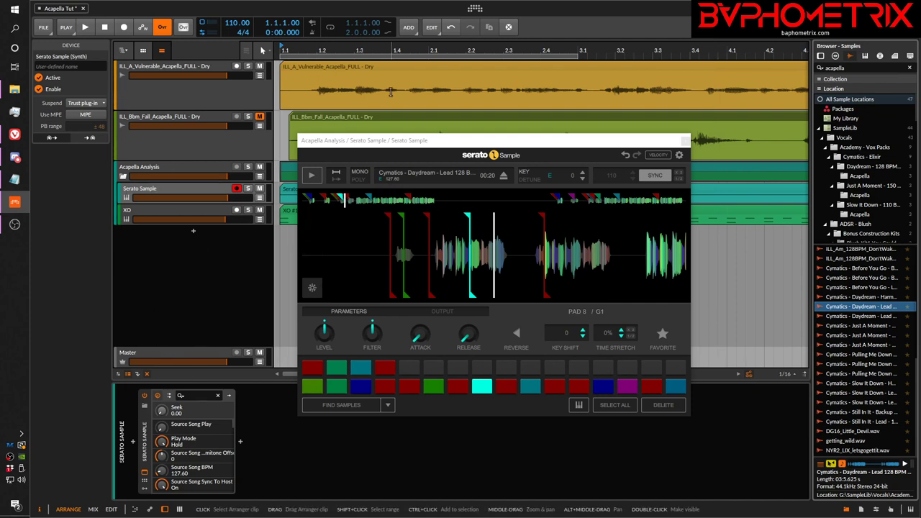
click(685, 140)
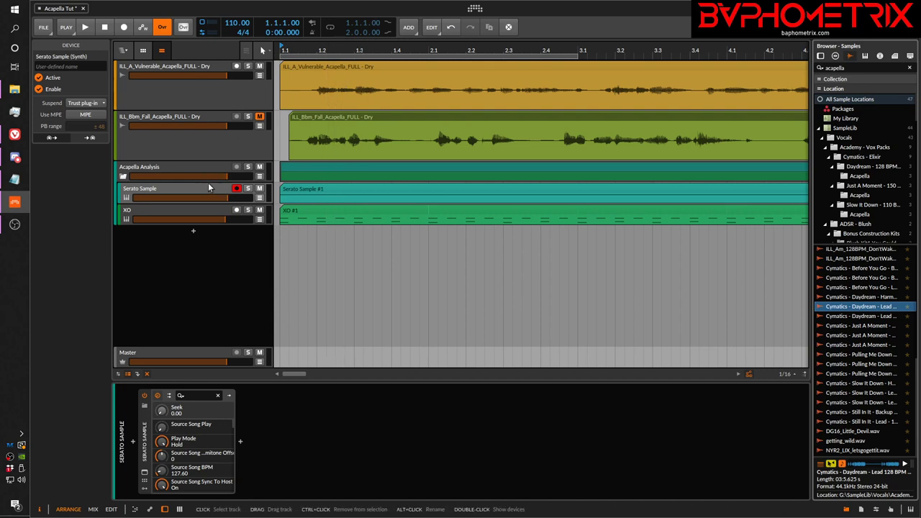
click(253, 191)
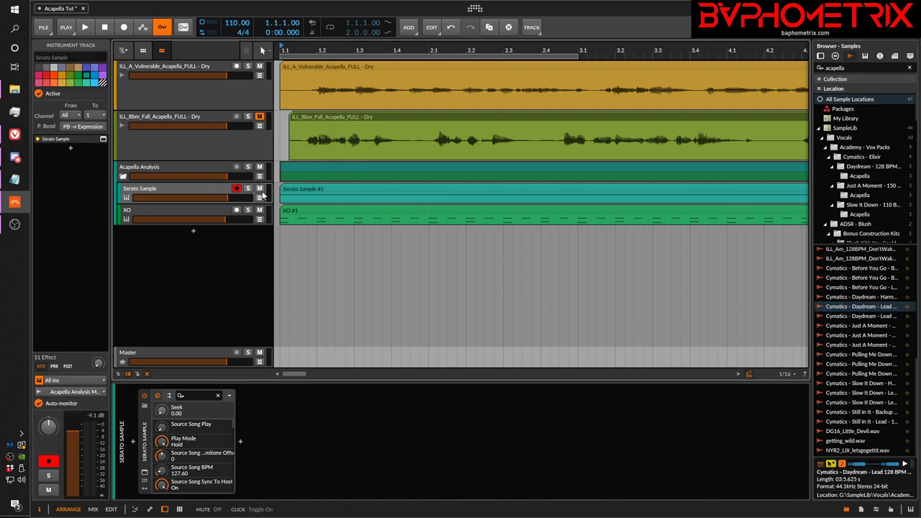
click(236, 189)
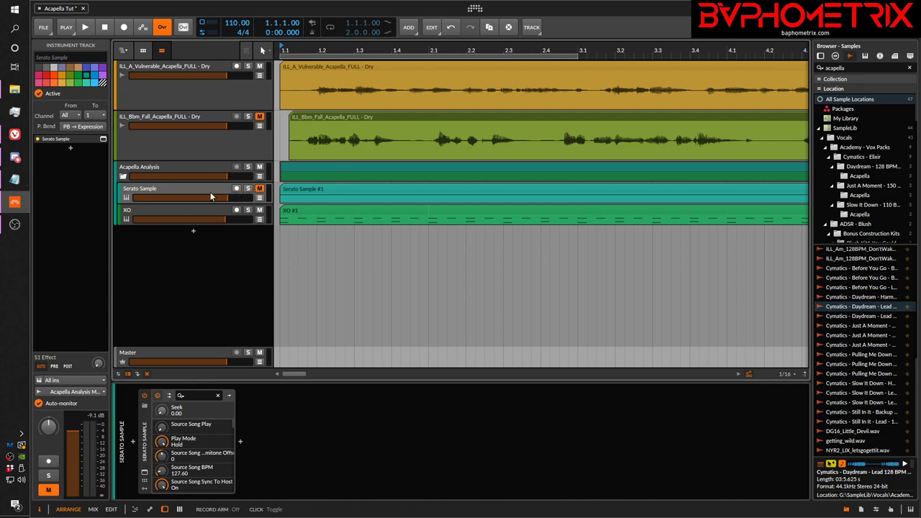
Open the XO track's plug-in window, view its sample Space and return to the Edit view.
click(161, 209)
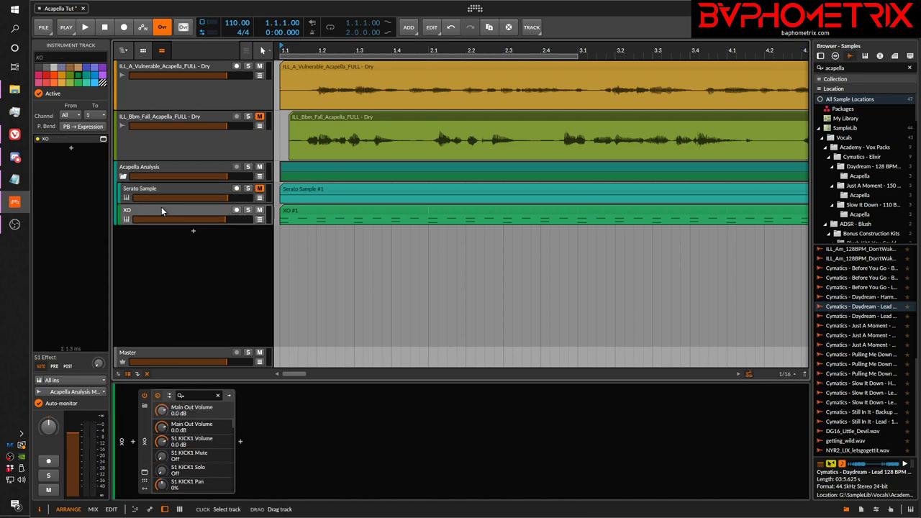
click(145, 473)
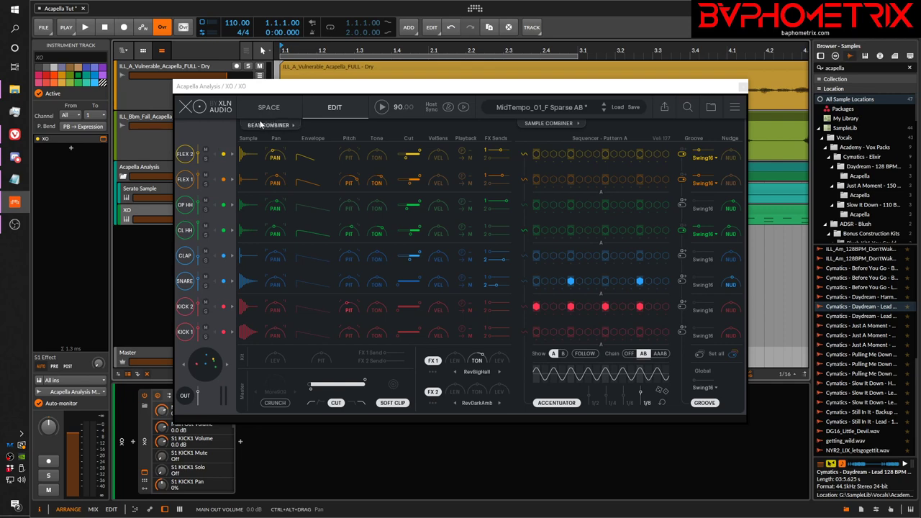
click(269, 107)
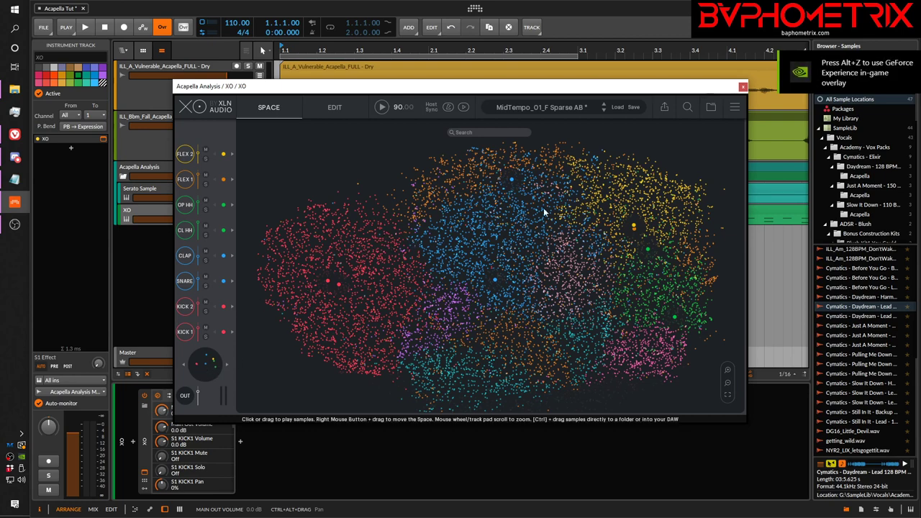
click(331, 107)
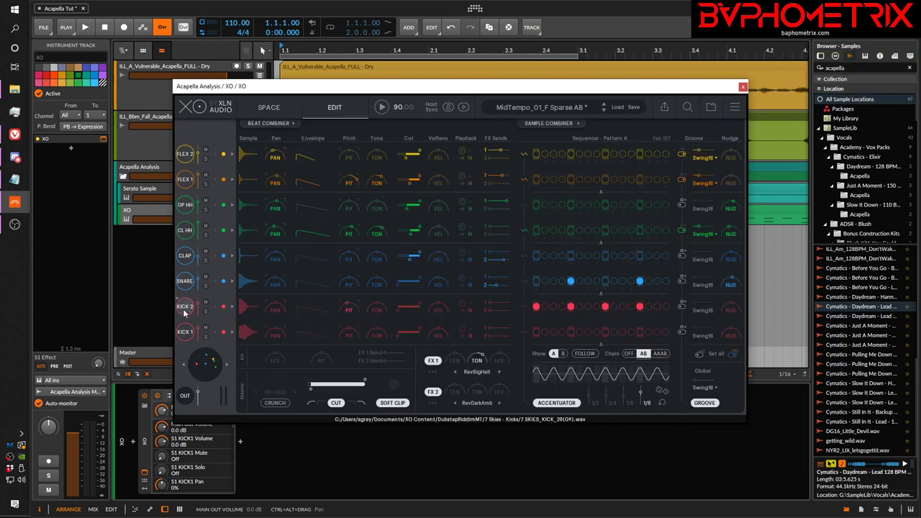
Audition the Kick 2, Snare and Flex 1 sounds in XO and close the plug-in window.
click(184, 308)
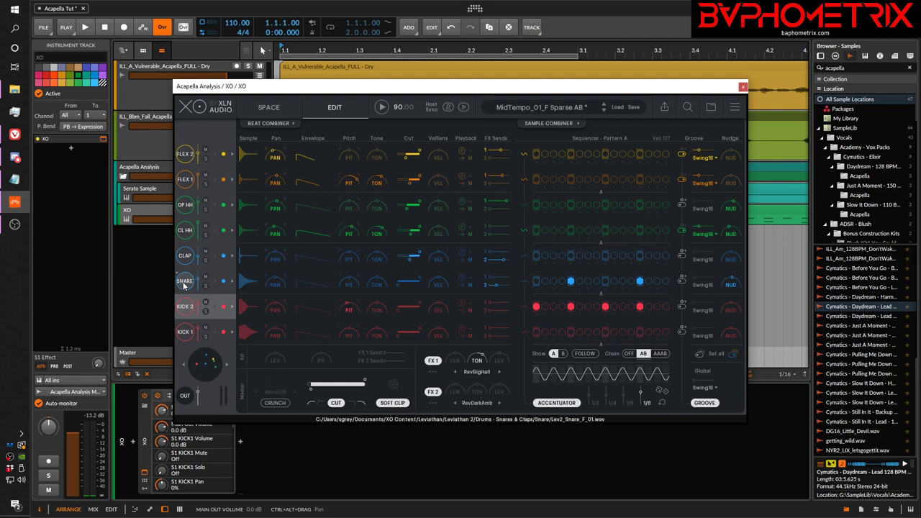
click(184, 284)
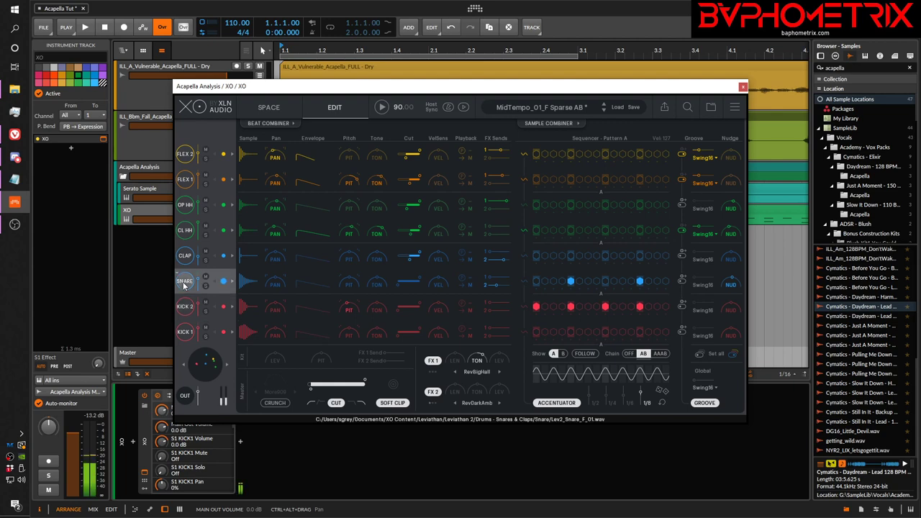
click(185, 181)
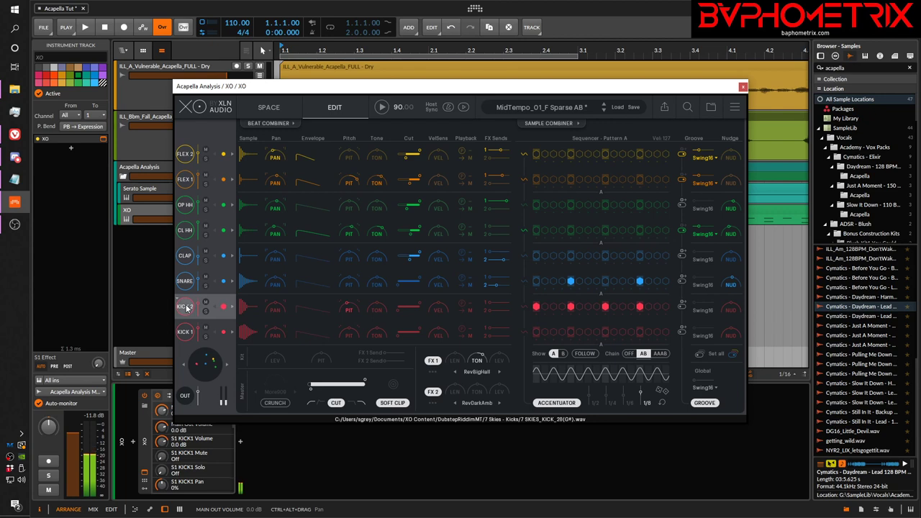
click(185, 281)
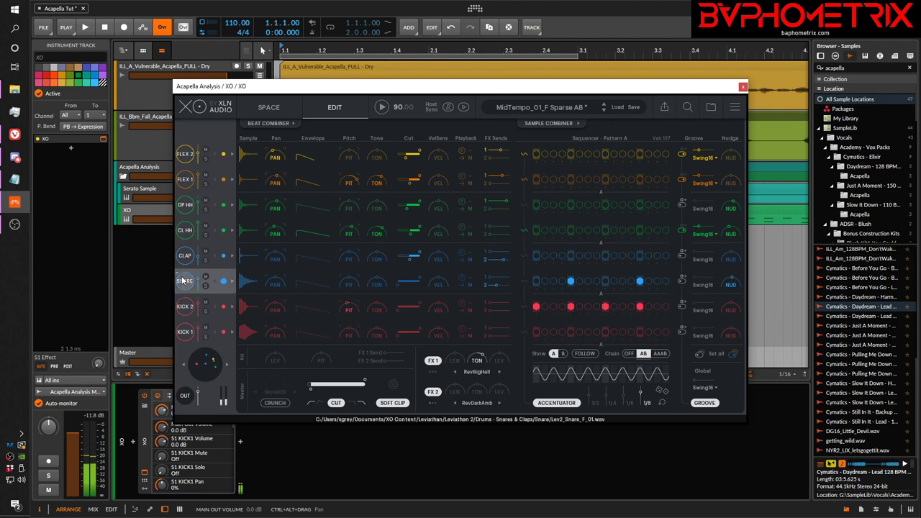
click(185, 178)
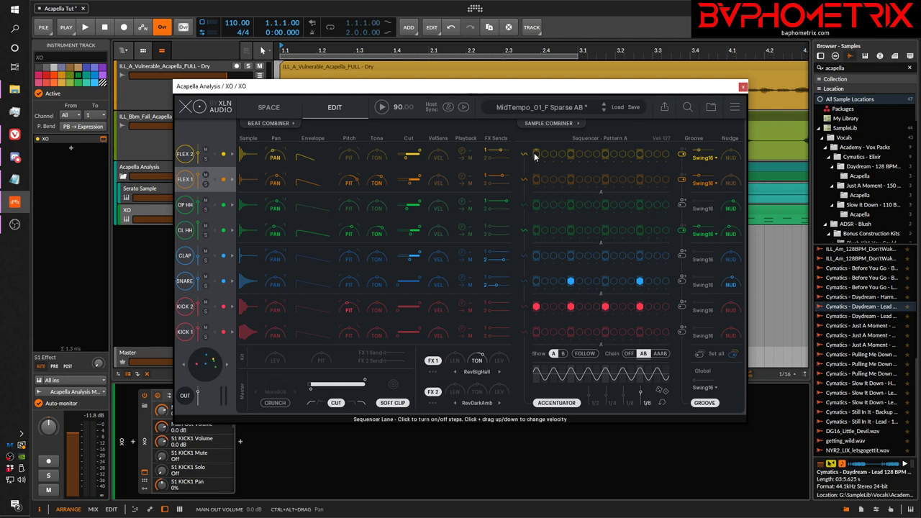
click(743, 87)
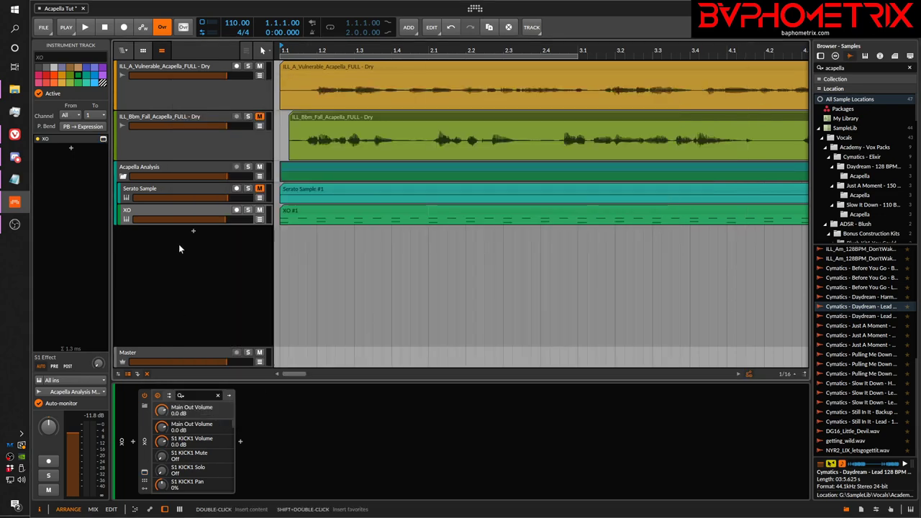
Open the XO #1 clip in the note editor and examine the drum notes of its first four bars.
double_click(305, 214)
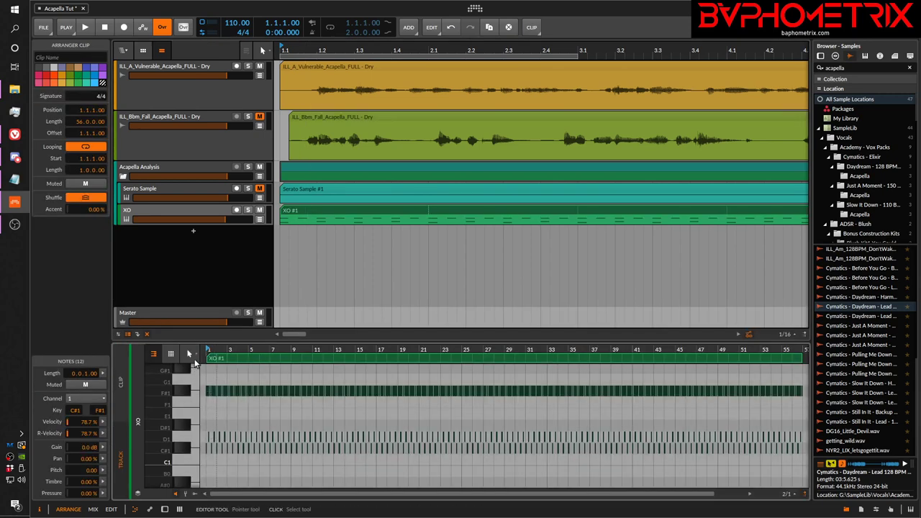
drag(210, 349, 254, 461)
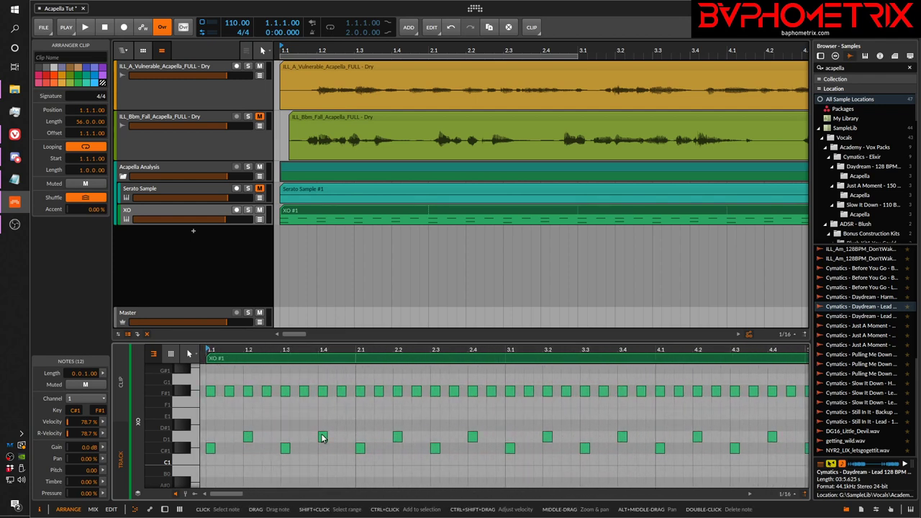
double_click(338, 394)
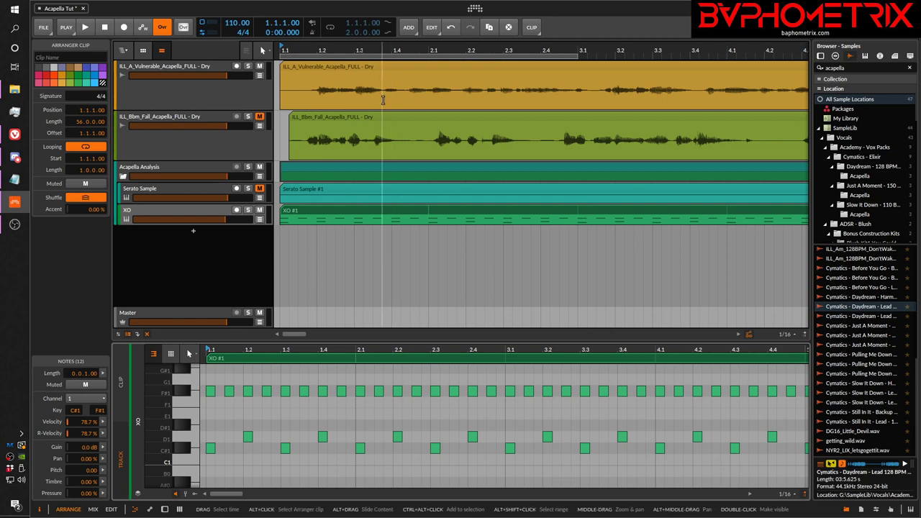
Open the ILL_A_Vulnerable_Acapella_FULL - Dry clip in the audio editor and move it to position 1.3.1.00 in the arranger.
click(382, 70)
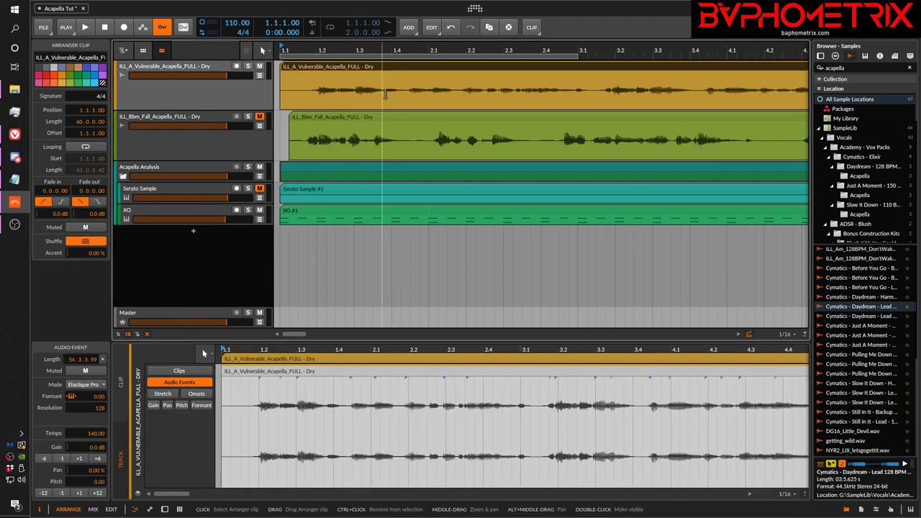
double_click(386, 70)
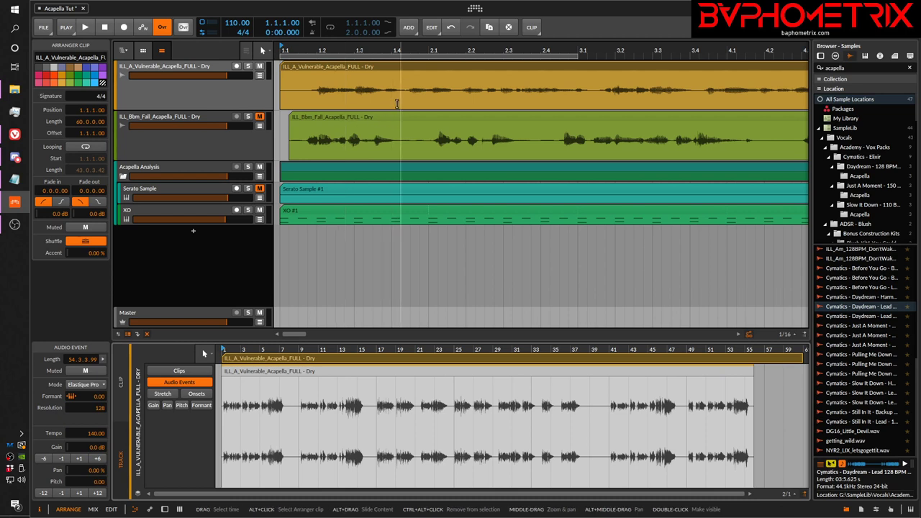
drag(421, 48, 421, 7)
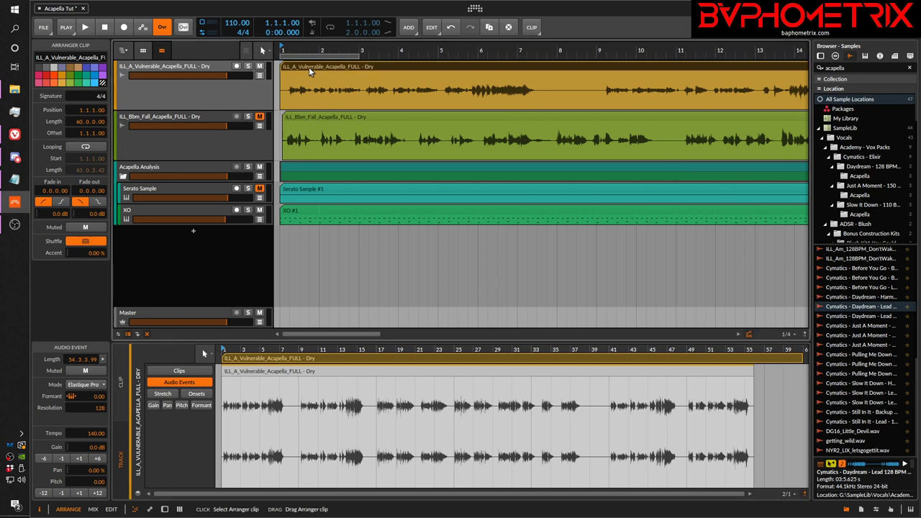
drag(309, 67, 329, 67)
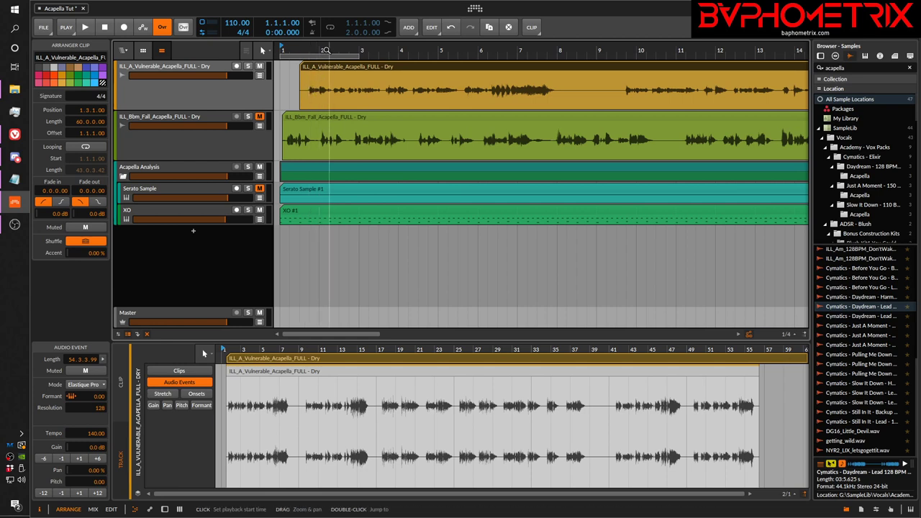
Set the playback start to 6.3.1.00, at the loud passage of the first acapella.
drag(320, 90, 438, 94)
click(493, 89)
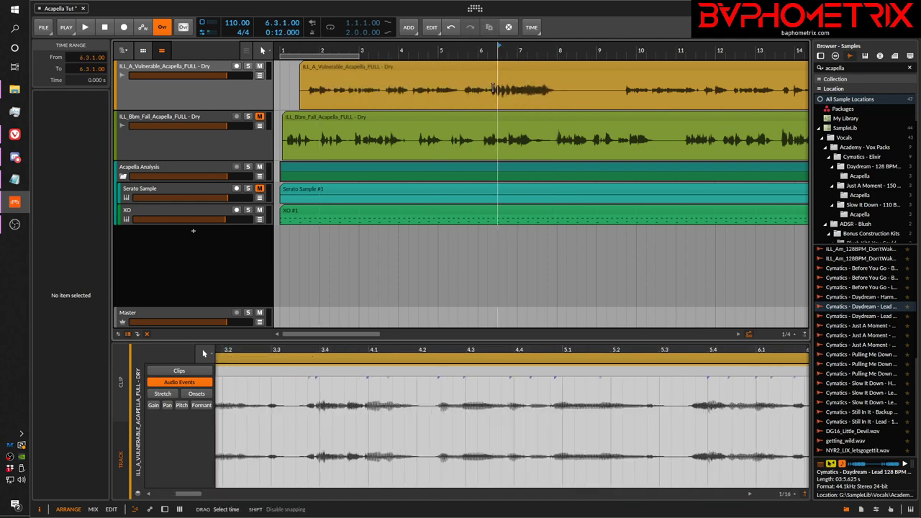
Compare the ILL_A_Vulnerable_Acapella_FULL - Dry clip at 1.1.1.00 and 1.3.1.00, leaving it at 1.1.1.00.
click(420, 66)
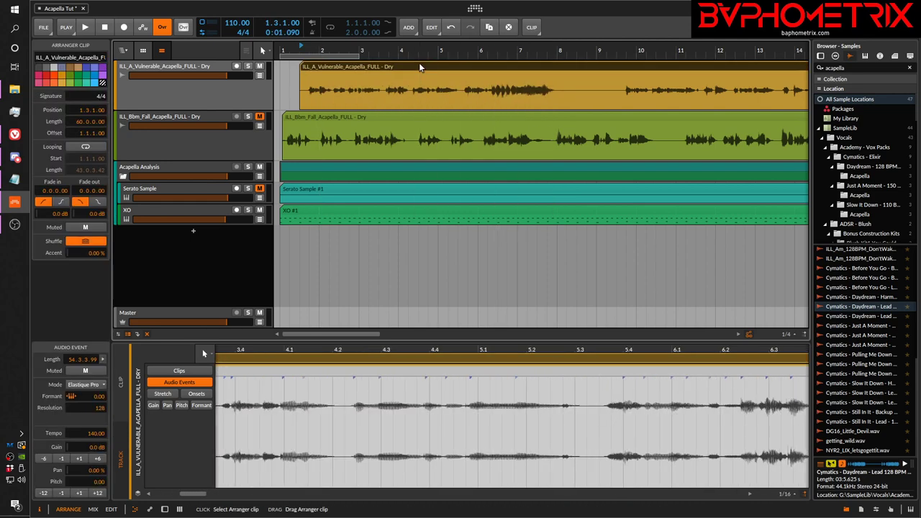
drag(420, 66, 390, 69)
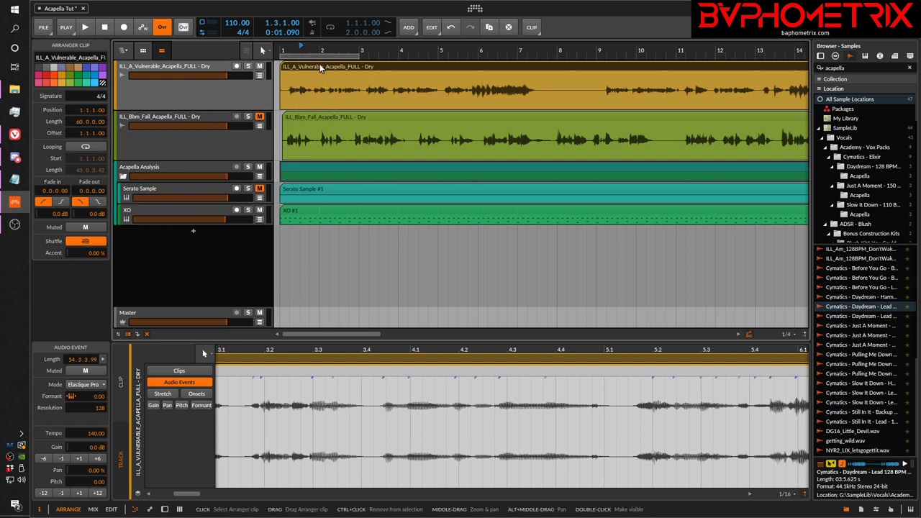
drag(320, 50, 404, 70)
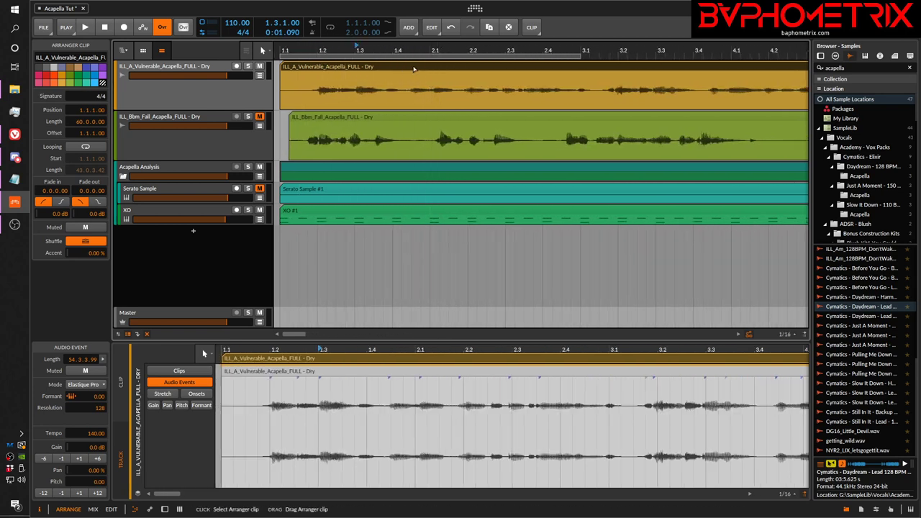
key(ctrl+e)
key(Delete)
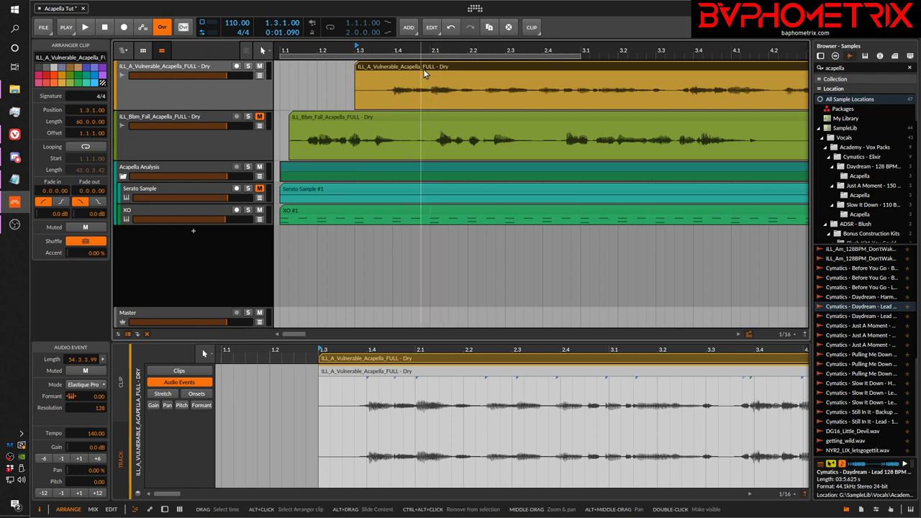
drag(423, 68, 427, 75)
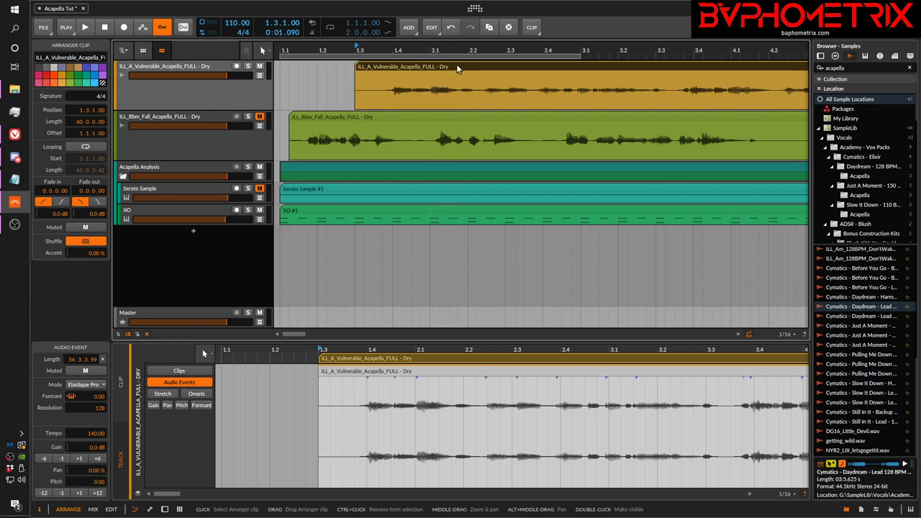
drag(456, 66, 384, 75)
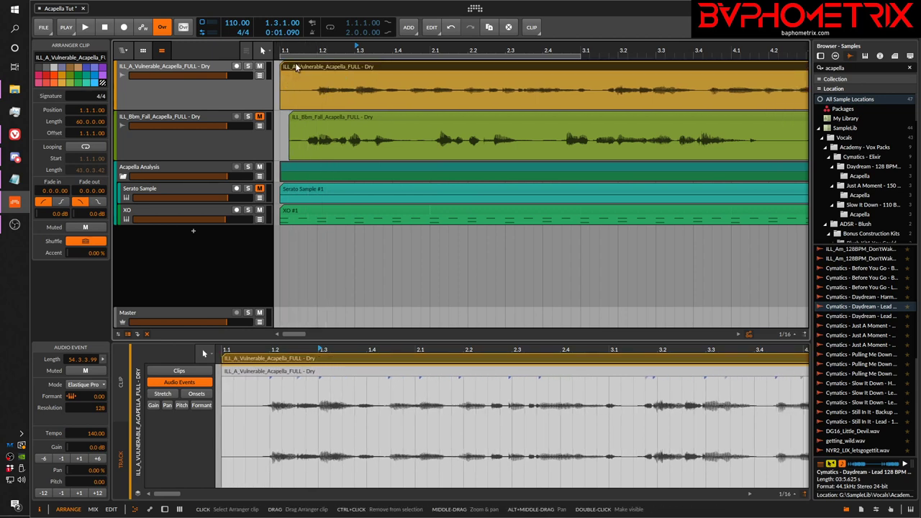
Move the ILL_A_Vulnerable_Acapella_FULL - Dry clip to 9.1.1.00 and open it in the audio editor.
drag(340, 50, 507, 65)
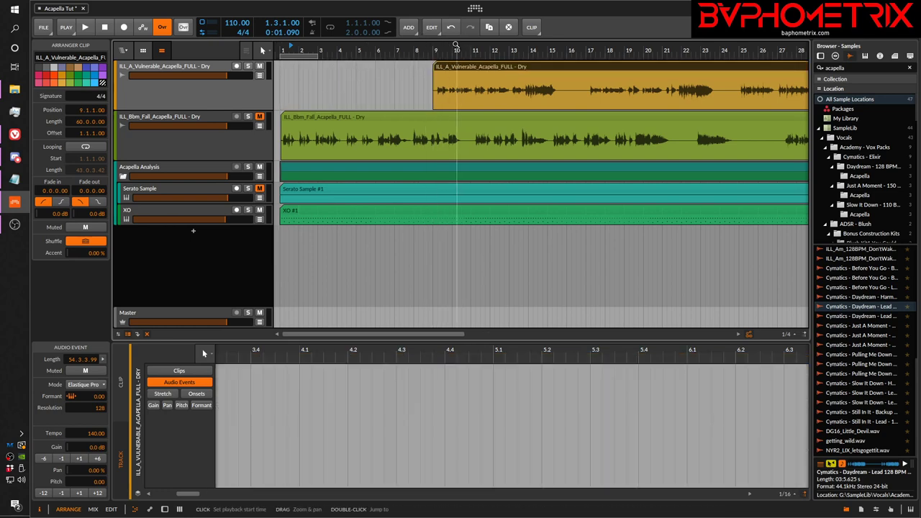
drag(457, 50, 390, 47)
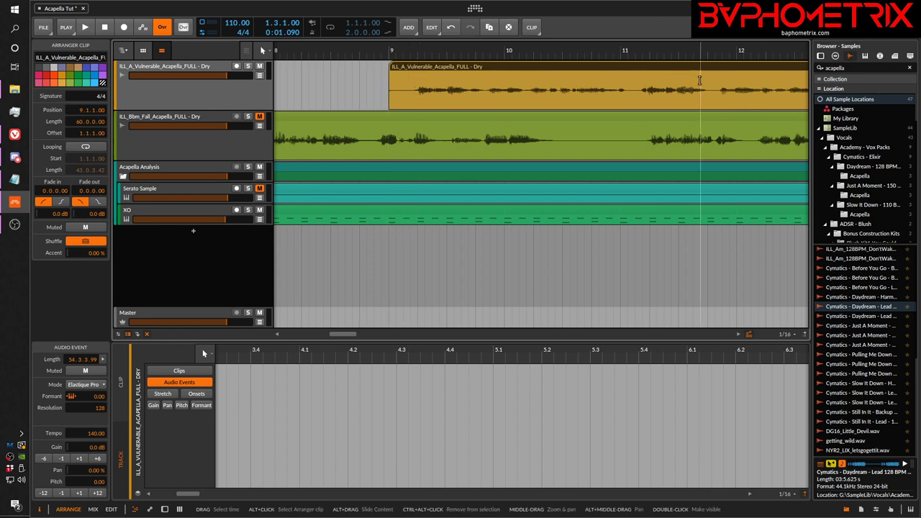
drag(461, 48, 482, 11)
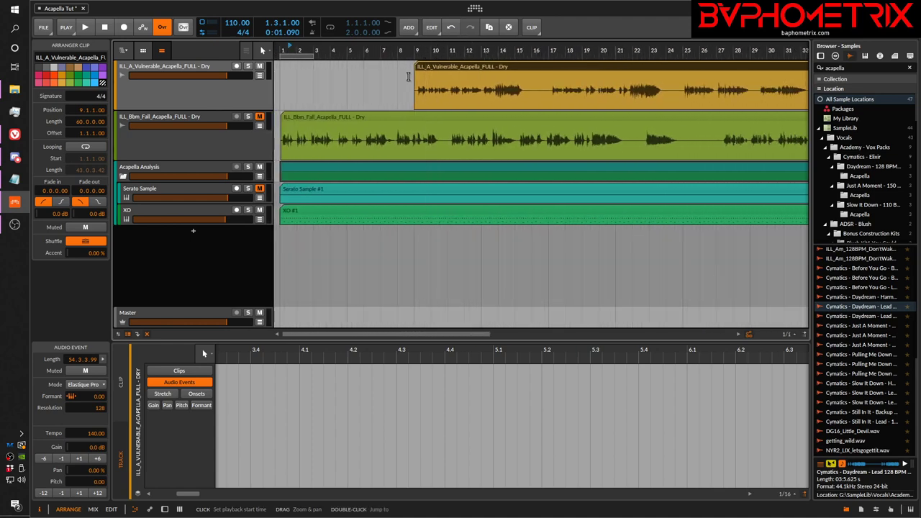
double_click(428, 67)
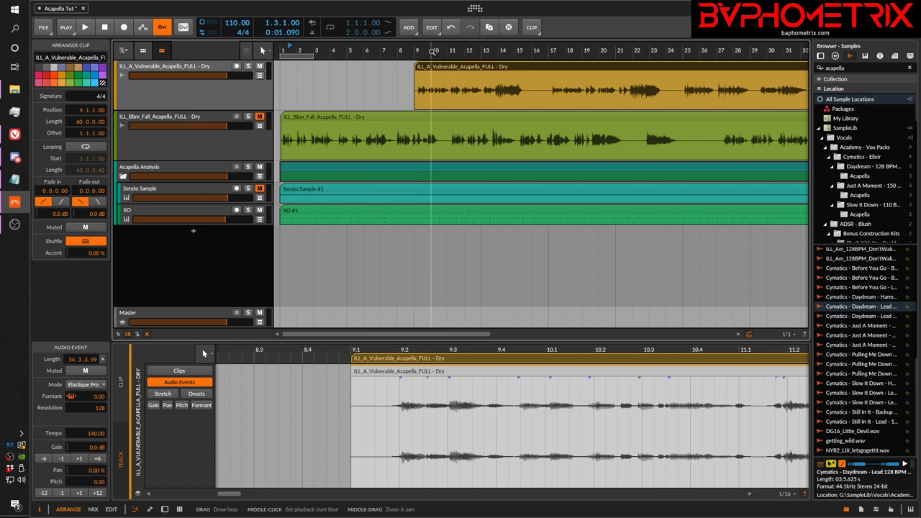
Move the first acapella clip to 8.3.1.00 and audition it with the drums from 5.1.1.00.
drag(419, 49, 418, 75)
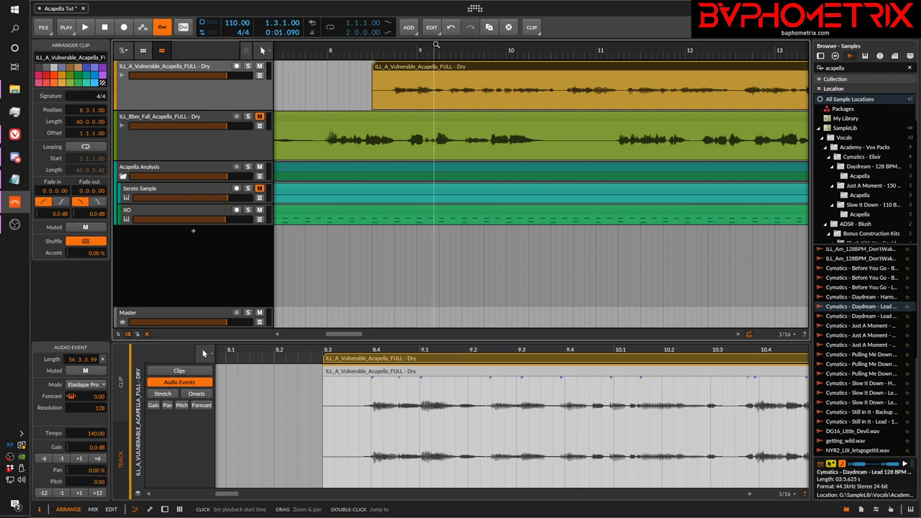
drag(430, 45, 466, 83)
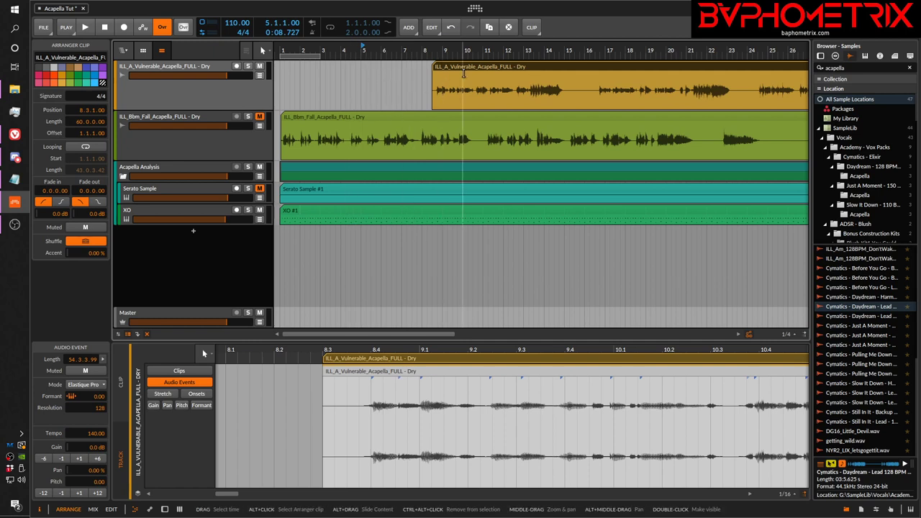
key(space)
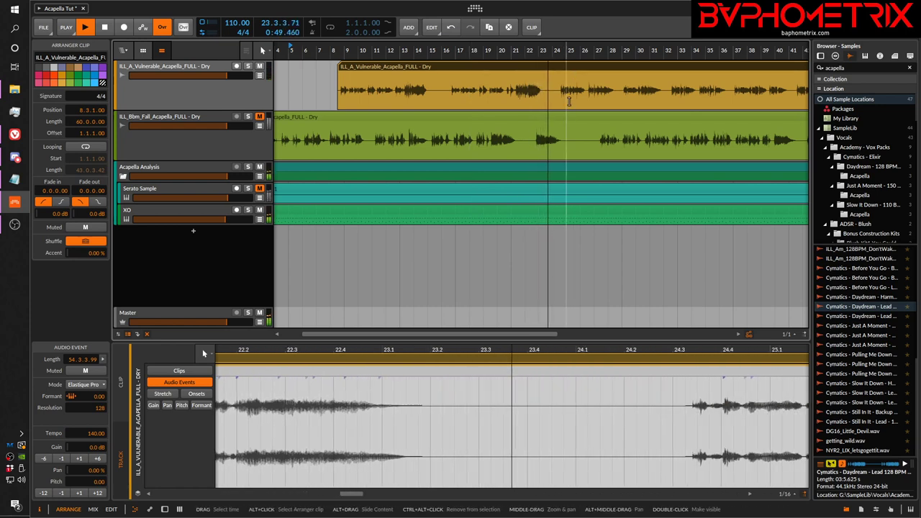
key(space)
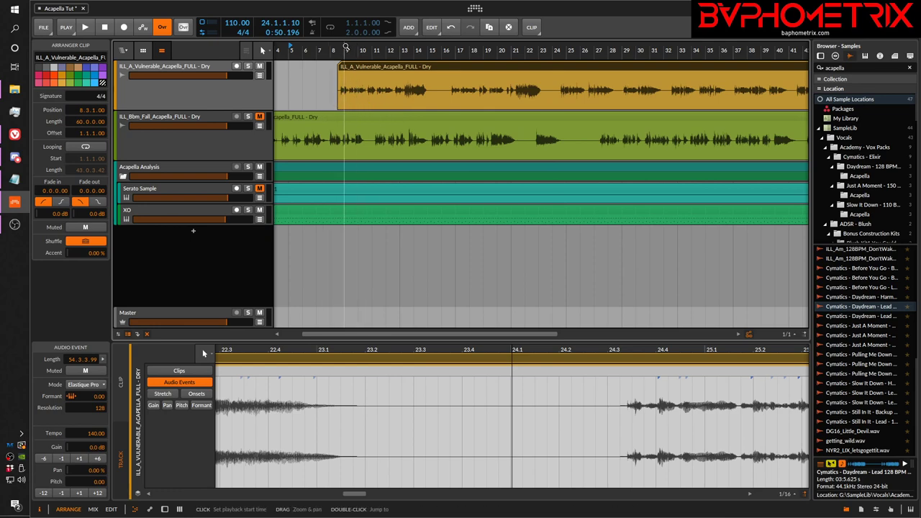
Move the first acapella clip to 9.1.1.00, set the playback start to 8.1.1.00 and audition it against the drums.
drag(346, 49, 392, 87)
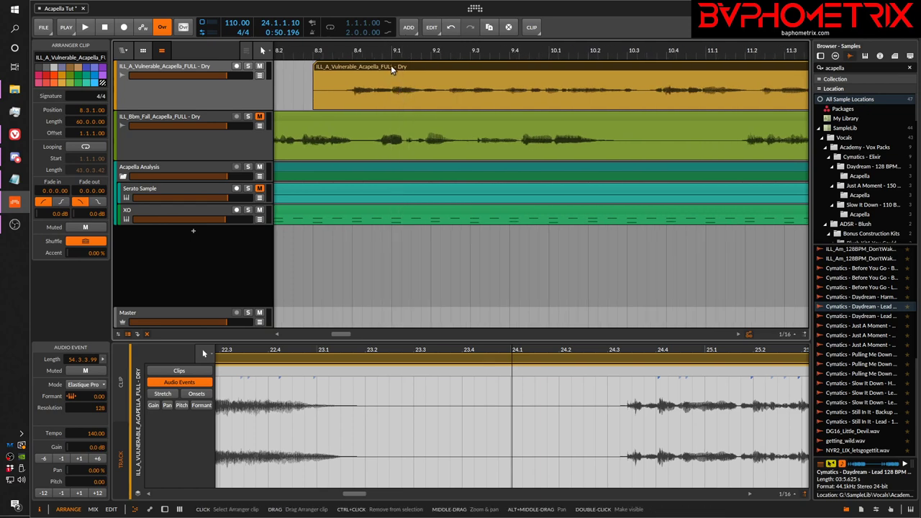
mouse_move(390, 65)
mouse_down()
mouse_move(470, 72)
mouse_move(432, 52)
mouse_move(382, 56)
mouse_move(387, 49)
mouse_up()
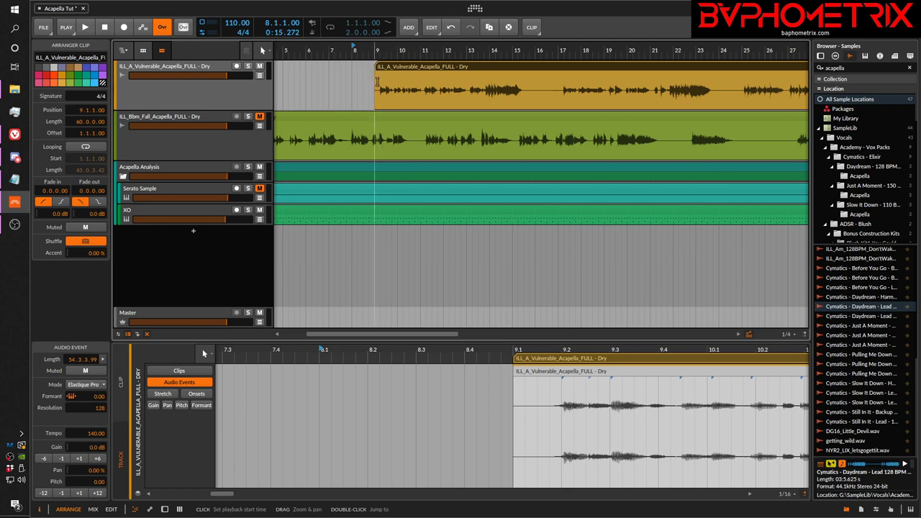
key(space)
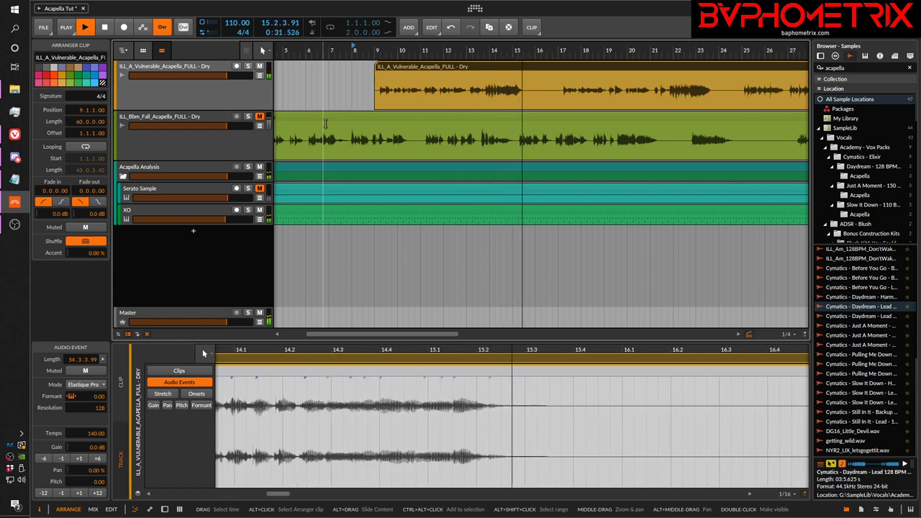
key(space)
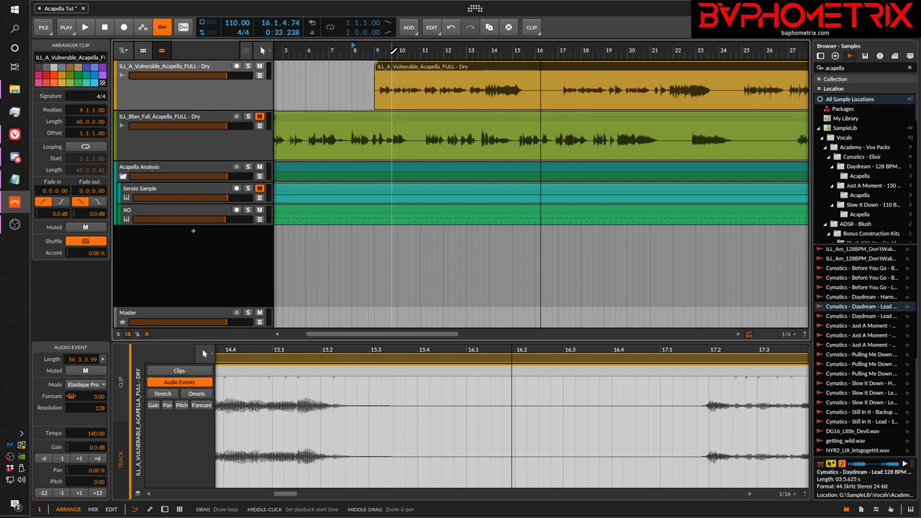
Shift the first acapella clip two beats earlier, to position 8.3.1.00.
drag(397, 51, 408, 100)
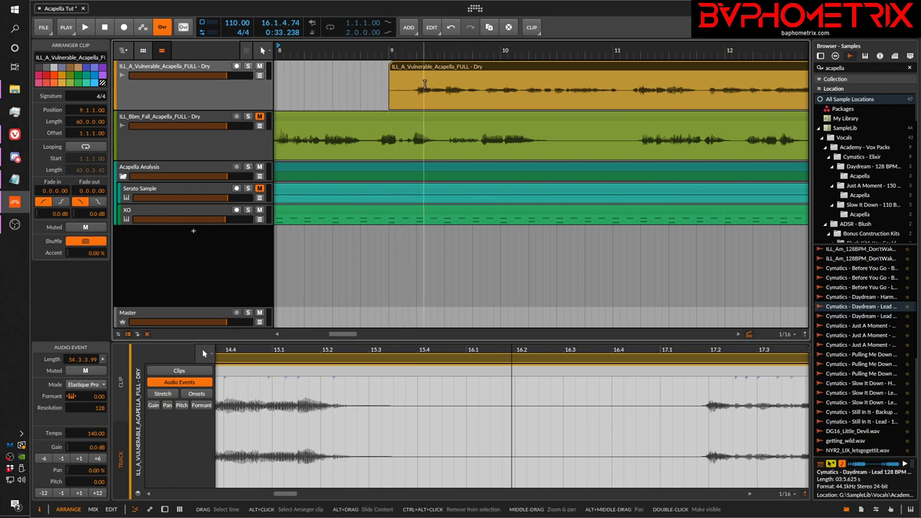
drag(431, 64, 379, 79)
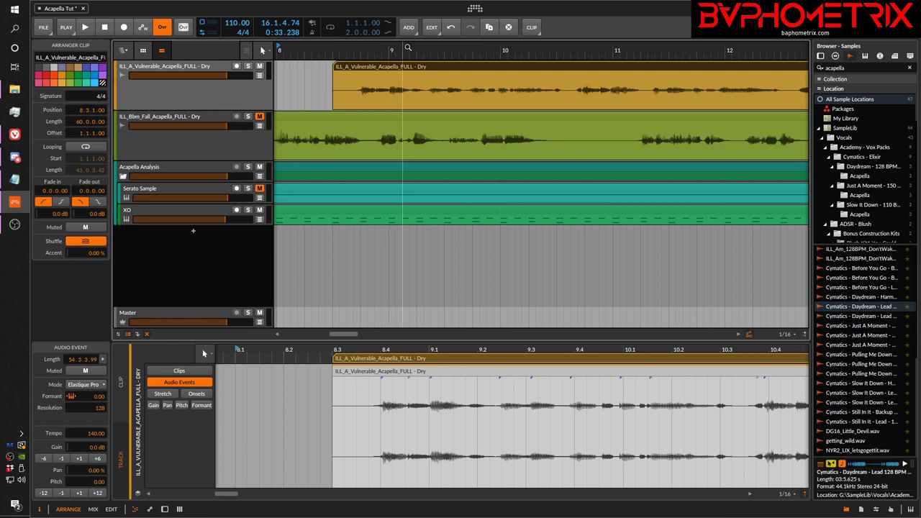
drag(407, 48, 400, 43)
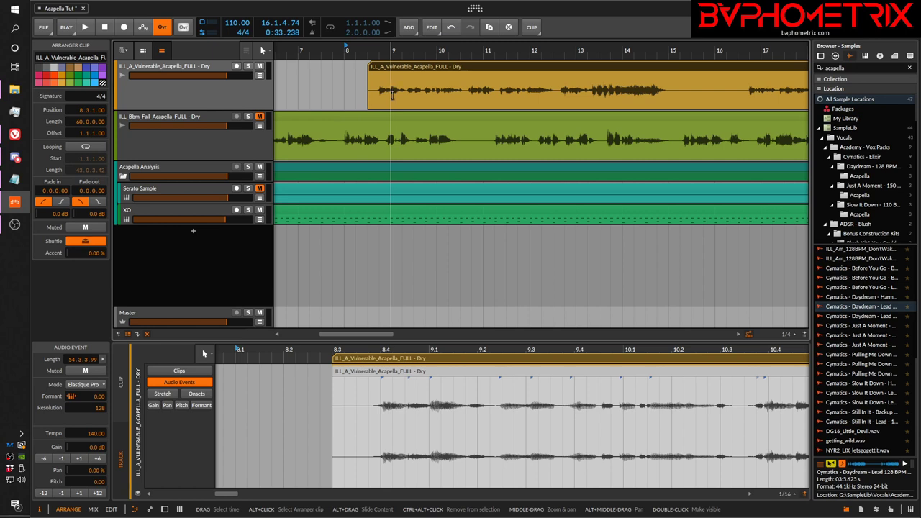
Try the first acapella clip at 9.1.1.00, shift it one beat earlier to 8.4.1.00 and audition it.
drag(405, 68, 424, 62)
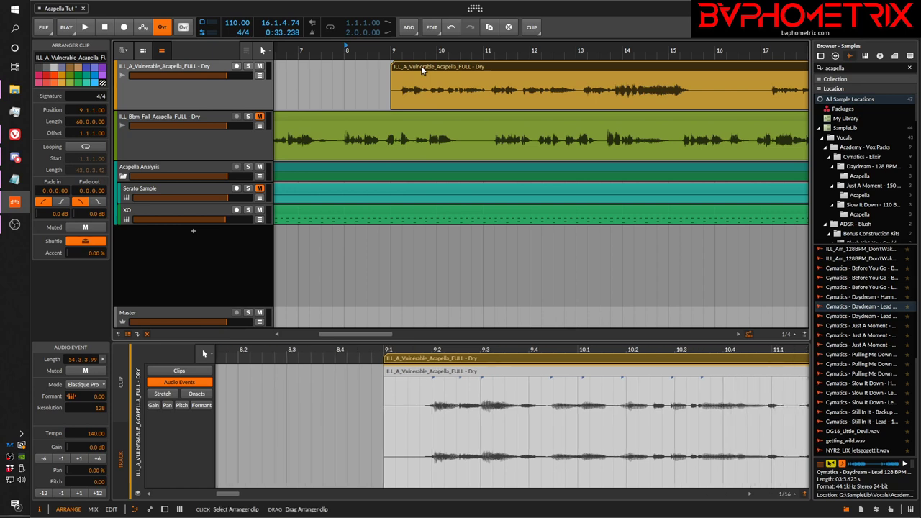
drag(420, 66, 409, 66)
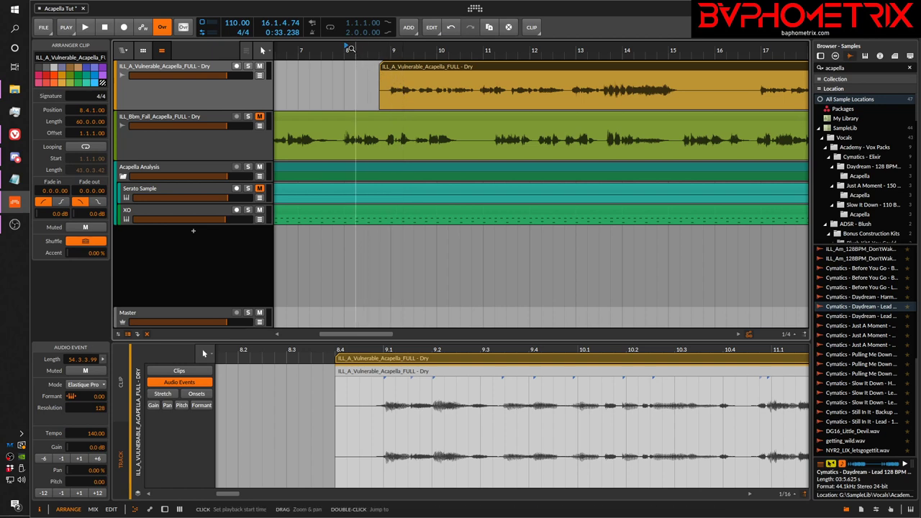
key(space)
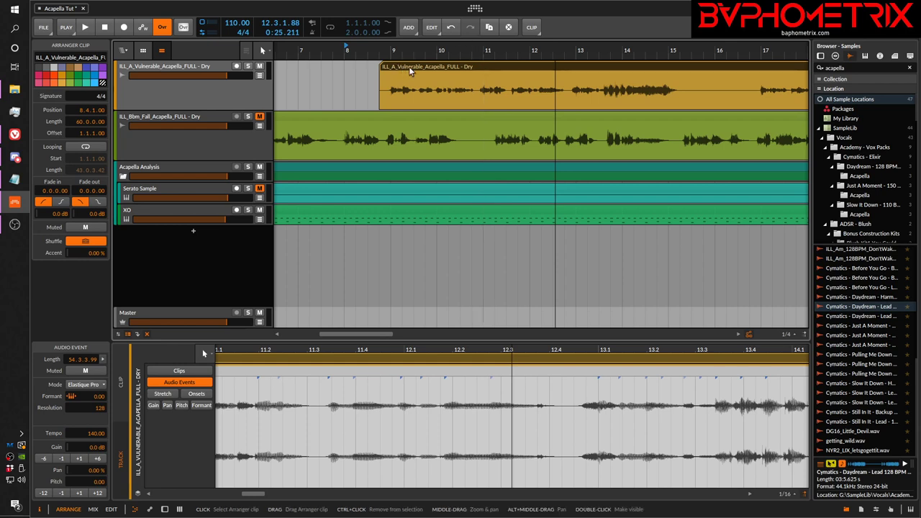
Try the first acapella clip at 8.2.1.00, 8.1.1.00 and 7.4.1.00, and return it to 8.4.1.00.
drag(410, 67, 370, 69)
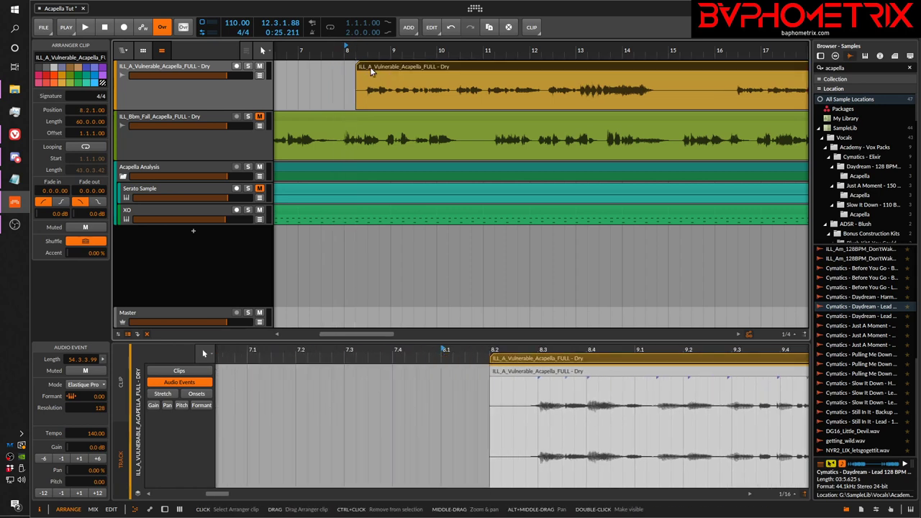
key(ctrl+z)
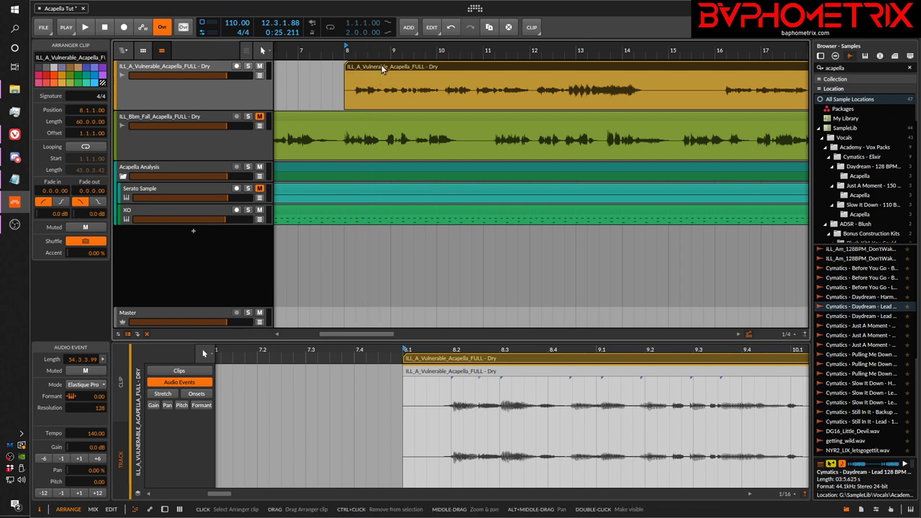
drag(379, 77, 367, 75)
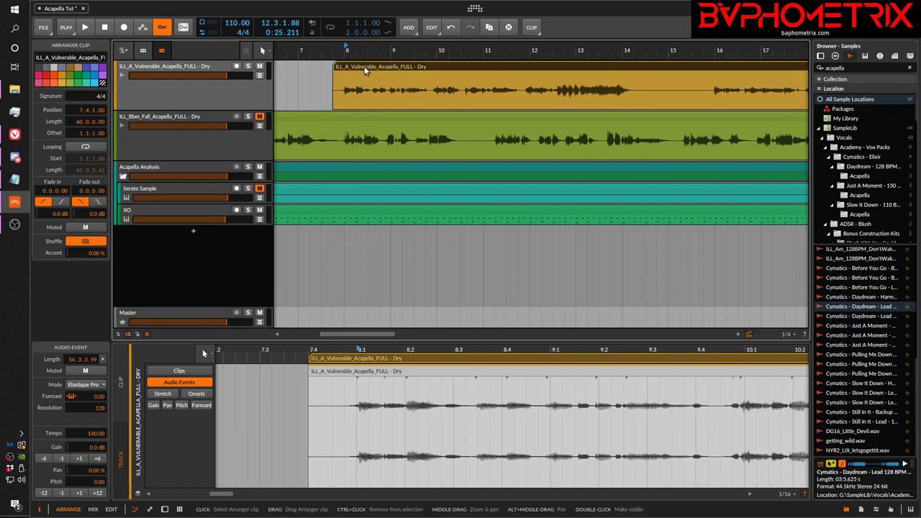
drag(364, 66, 411, 69)
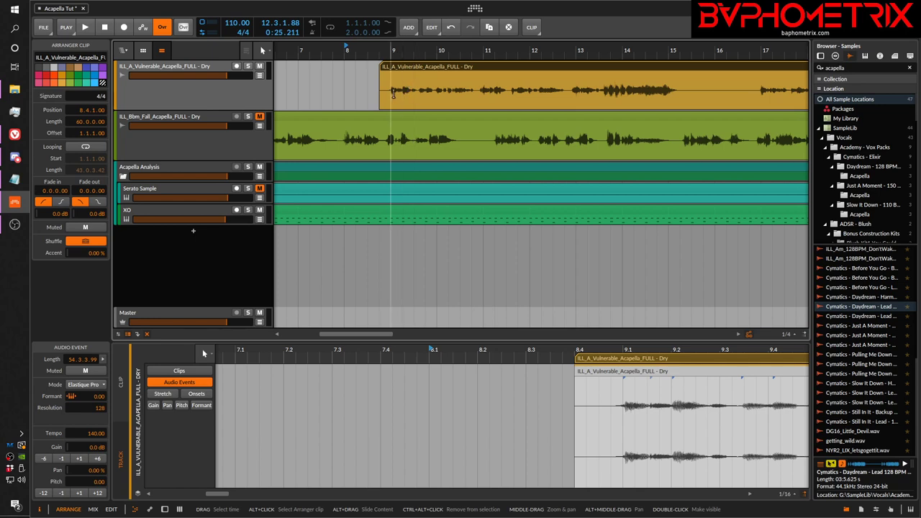
Move the first acapella clip to 8.3.1.00 and audition it with the drums from 8.1.1.00.
drag(430, 66, 418, 66)
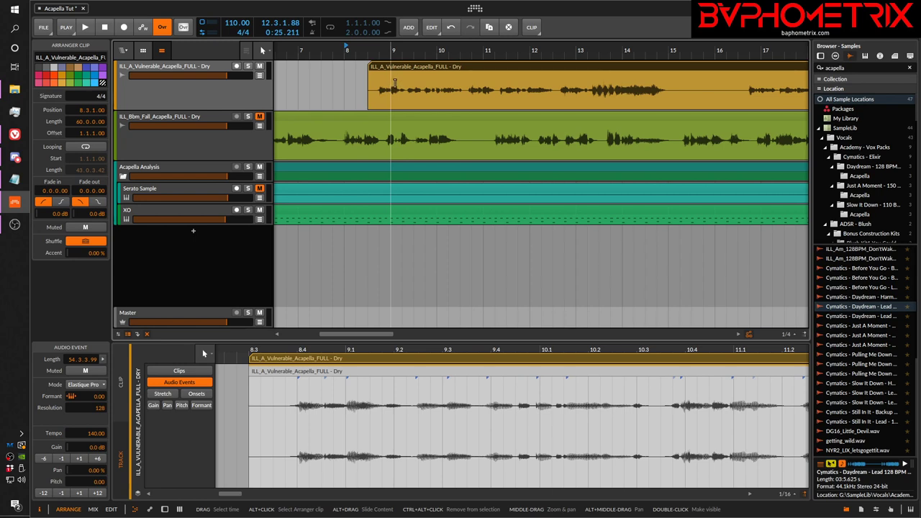
key(space)
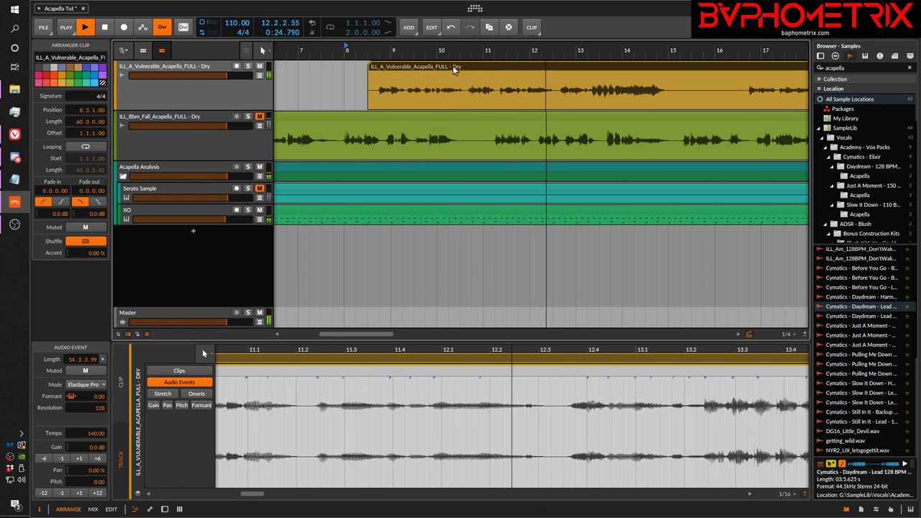
key(space)
Move the first acapella clip one beat later, to 8.4.1.00, and audition it against the drums.
drag(454, 66, 473, 68)
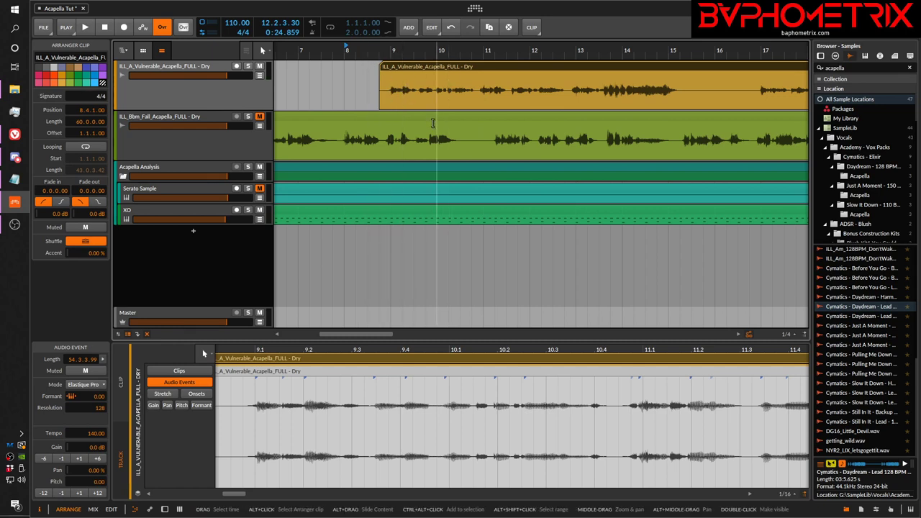
key(space)
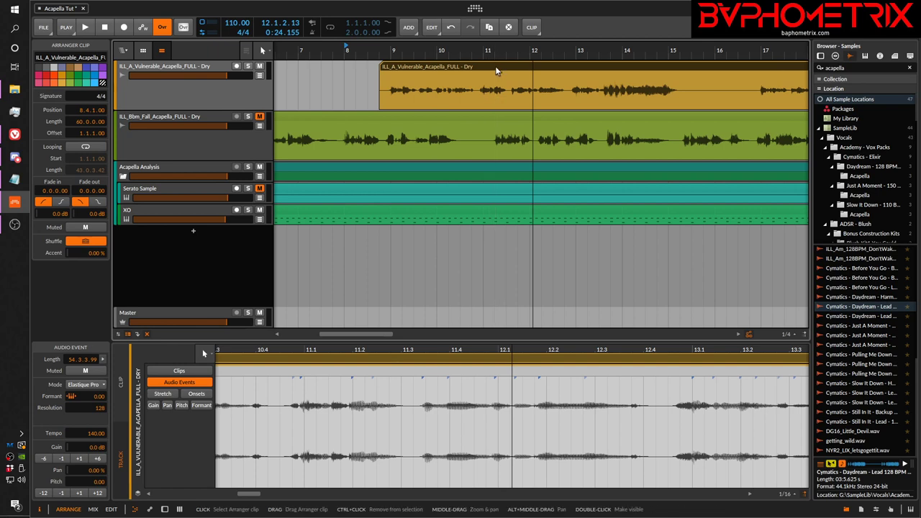
Try the first acapella clip at 8.1.1.00 and place it back on the bar line at 9.1.1.00.
drag(495, 71, 461, 72)
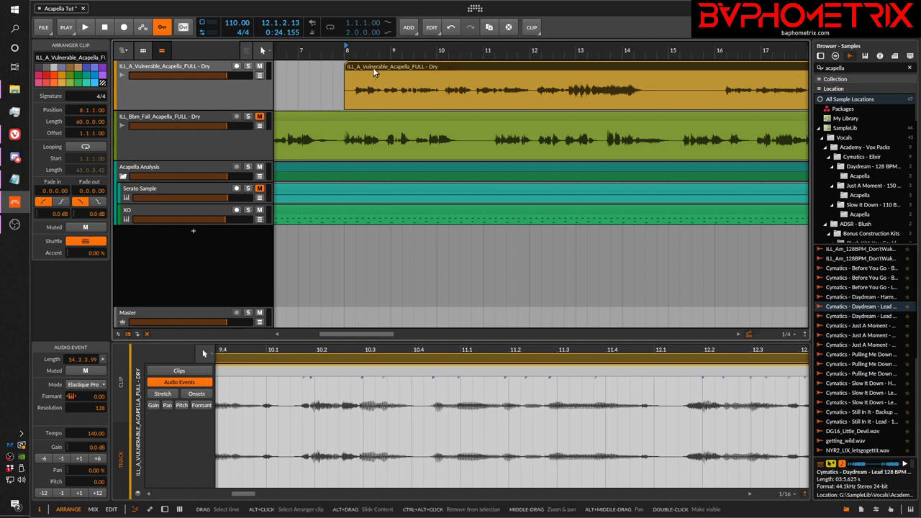
drag(379, 68, 424, 83)
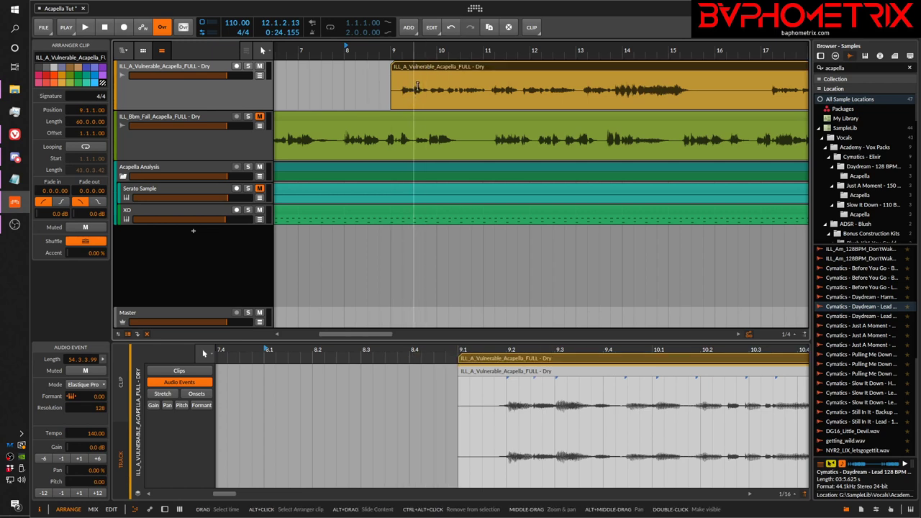
drag(420, 53, 357, 26)
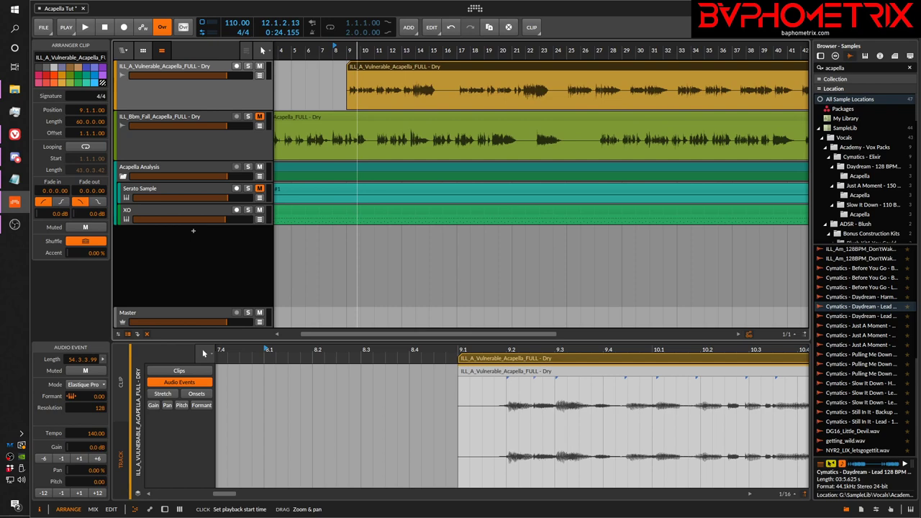
Move the first acapella clip to 8.3.1.00 and check where its vocal phrase near bar 25 falls on the grid.
drag(475, 51, 350, 53)
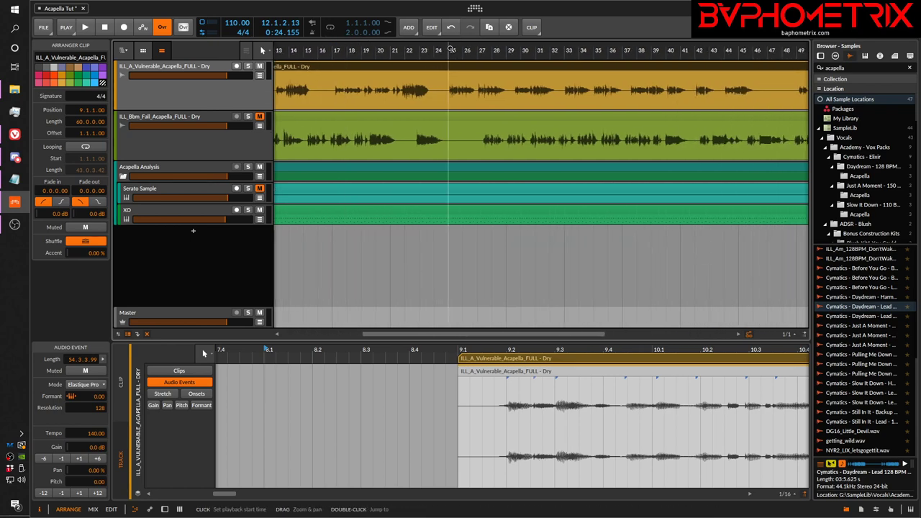
drag(451, 49, 399, 76)
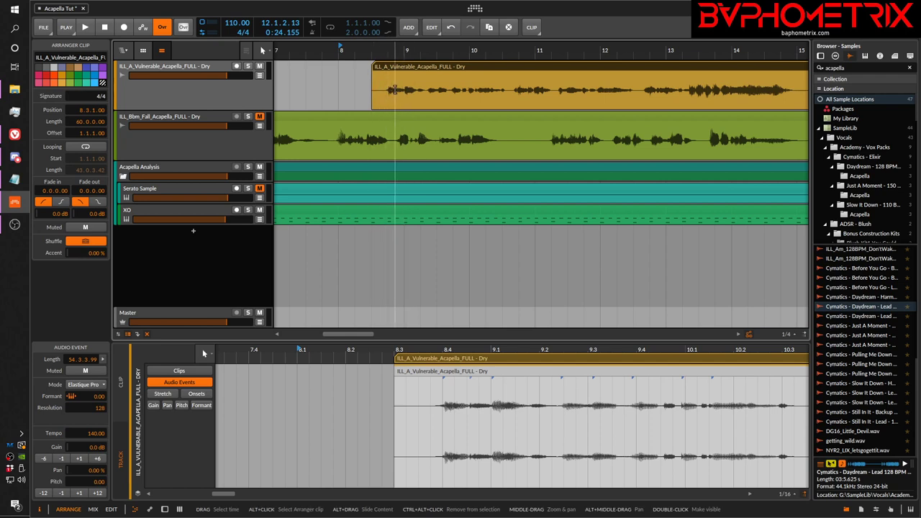
drag(389, 50, 302, 52)
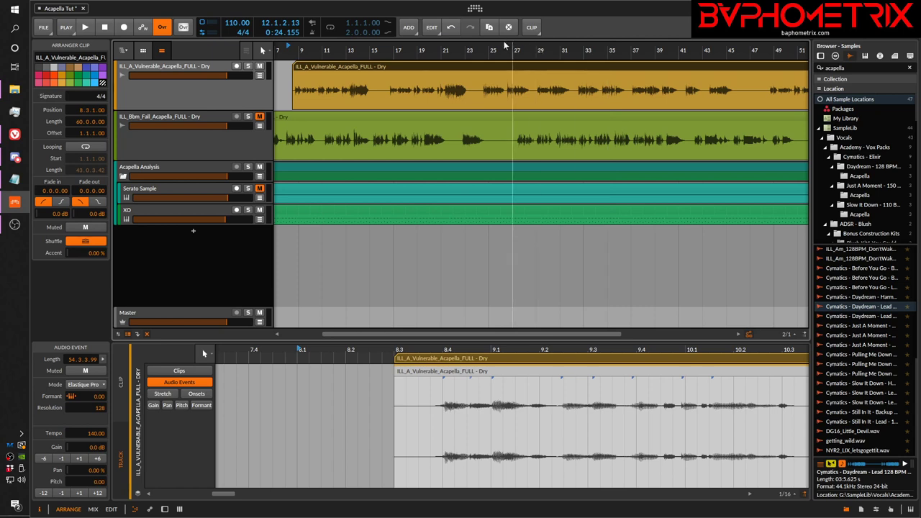
drag(486, 49, 468, 90)
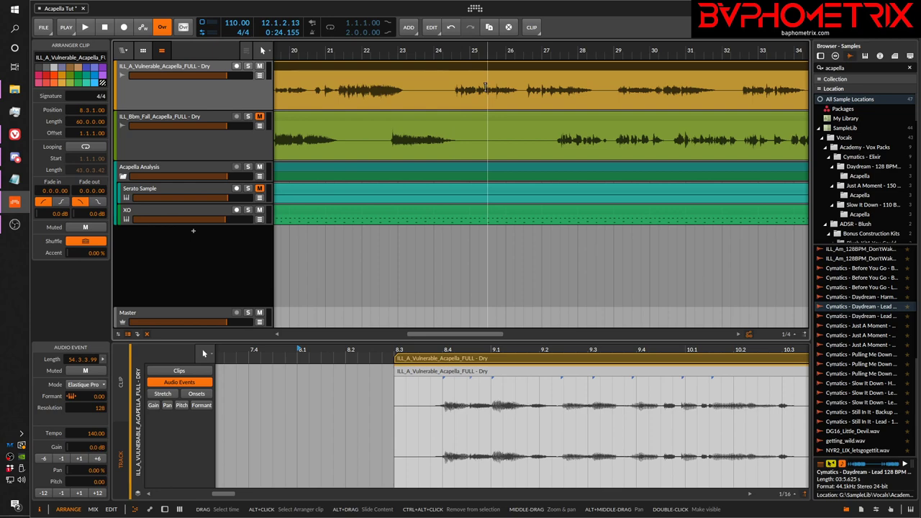
Try the first acapella clip at 9.1.1.00 and 8.2.1.00, and return it to 8.3.1.00.
drag(474, 72, 491, 72)
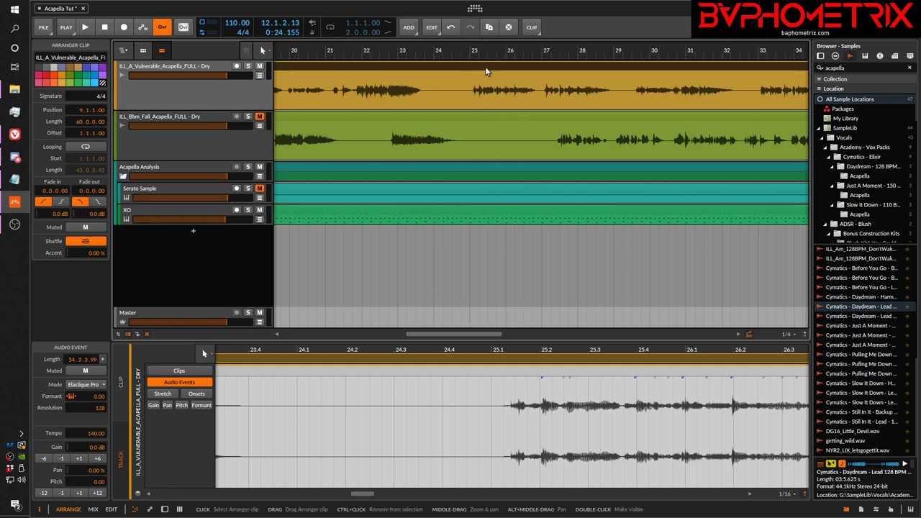
drag(485, 72, 457, 72)
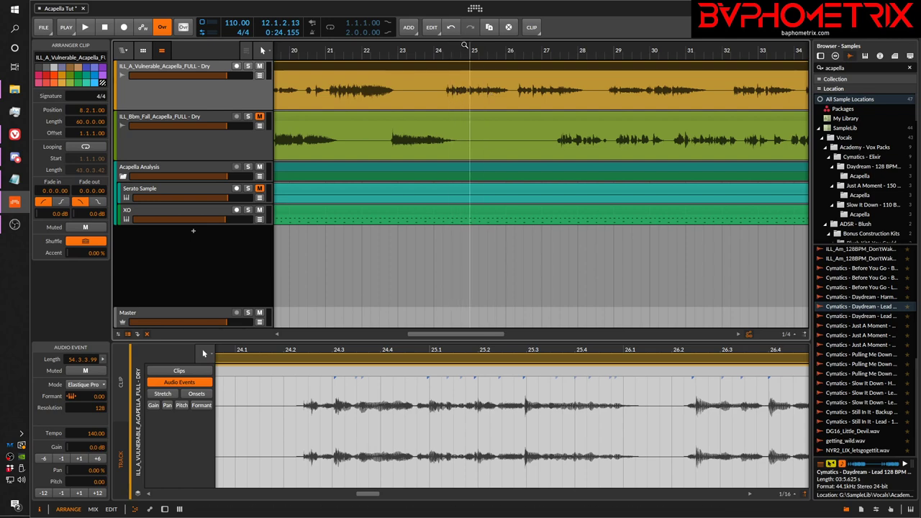
scroll(462, 48, down, 5)
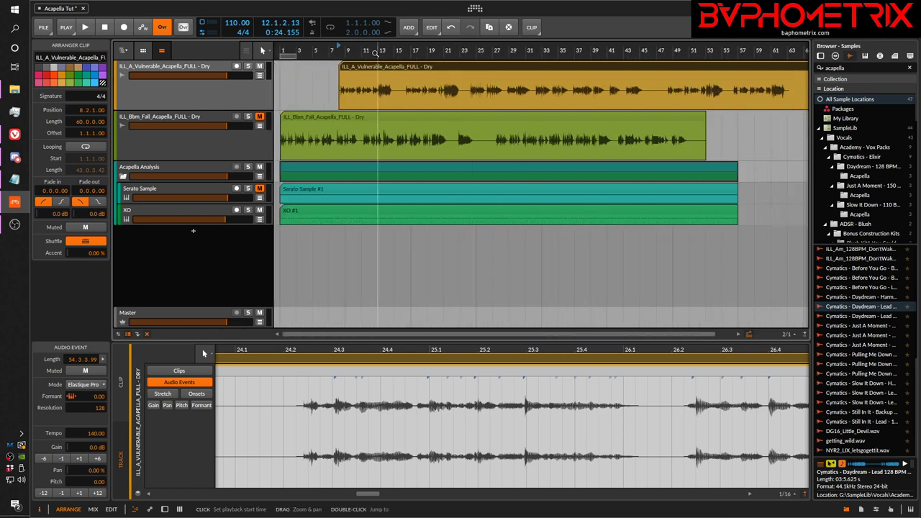
drag(346, 48, 402, 67)
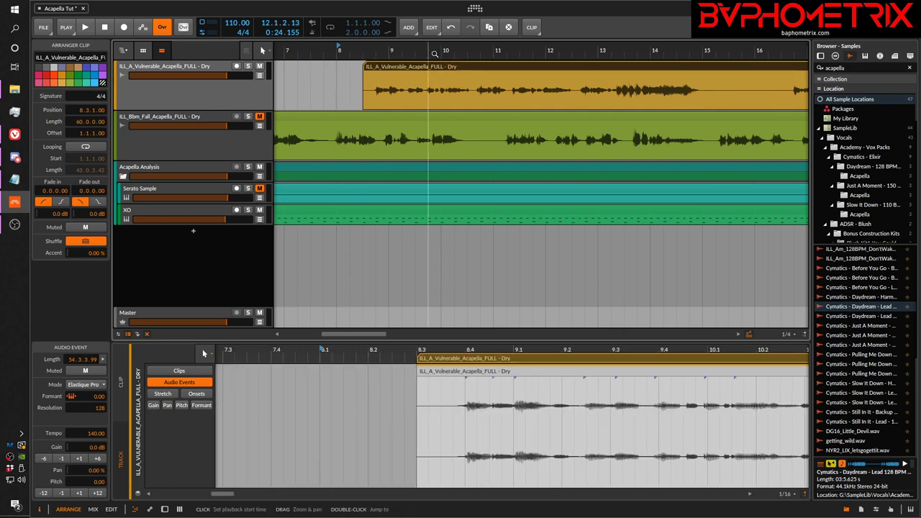
Audition the first acapella with the XO drums from 23.1.1.00 and again from 24.1.1.00.
scroll(434, 52, down, 5)
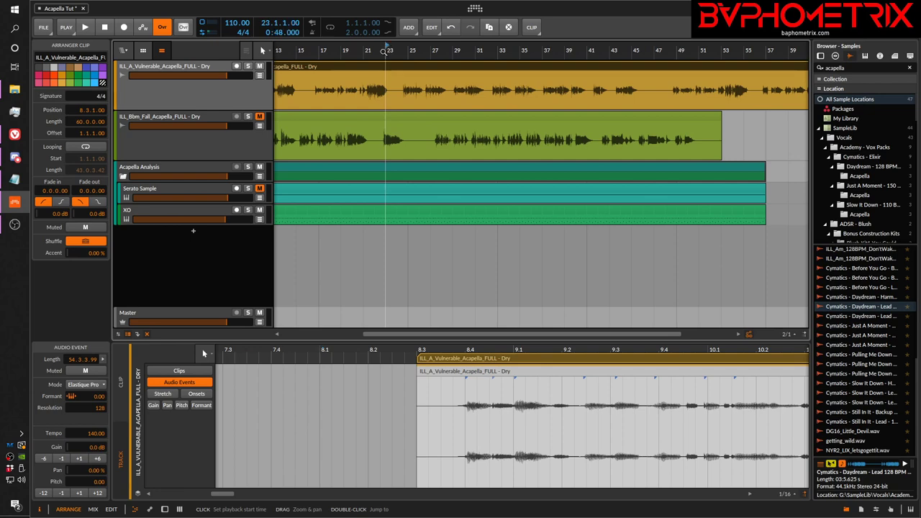
key(space)
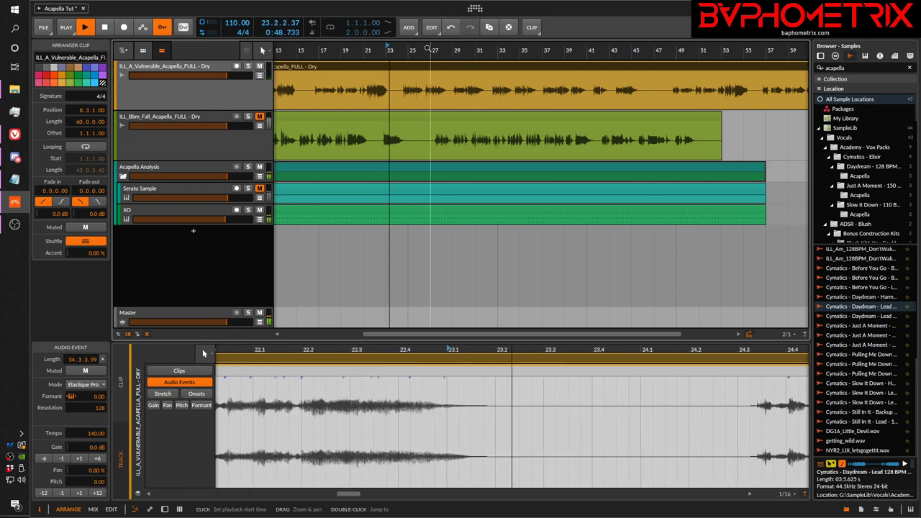
scroll(427, 49, up, 5)
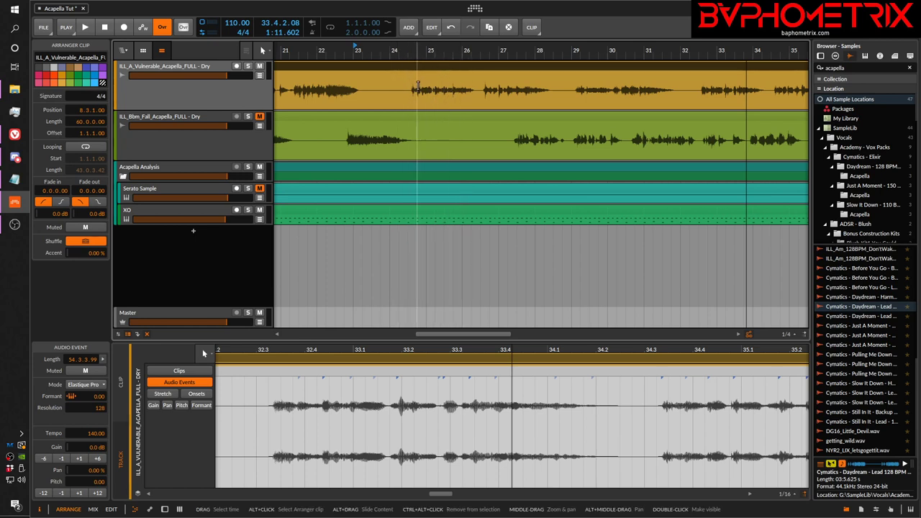
click(392, 49)
key(space)
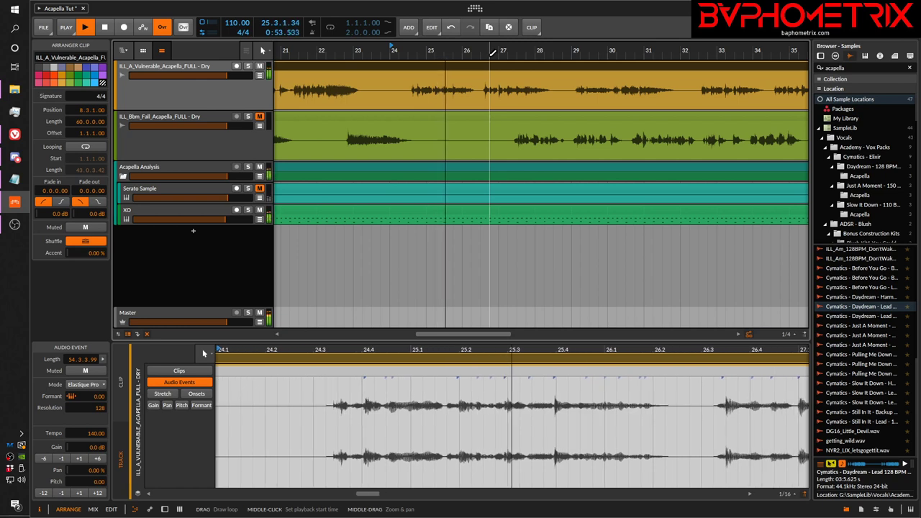
key(space)
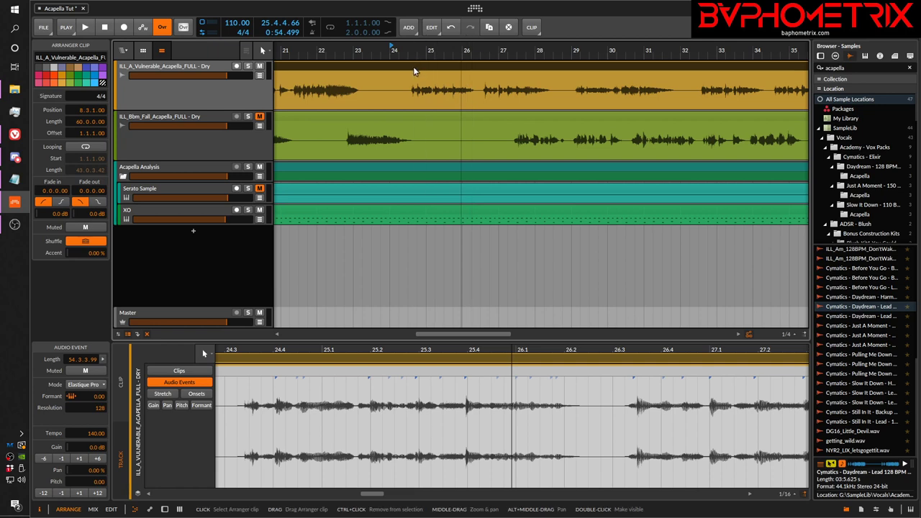
Move the first acapella clip to 9.1.1.00 and audition it repeatedly with the drums from 24.1.1.00.
drag(413, 71, 428, 70)
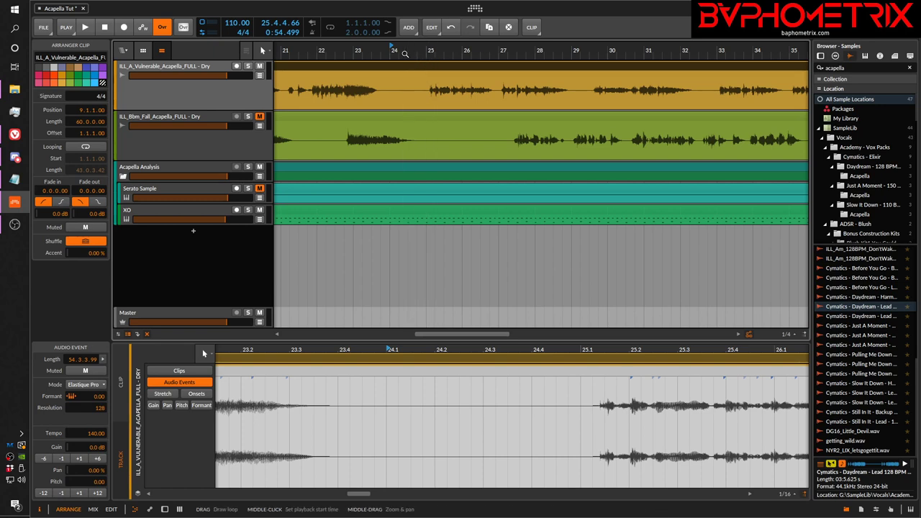
key(space)
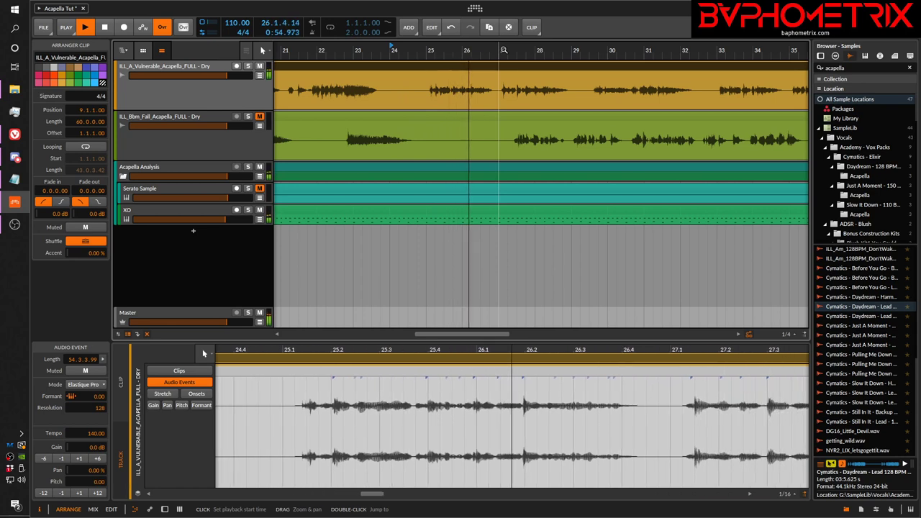
key(space)
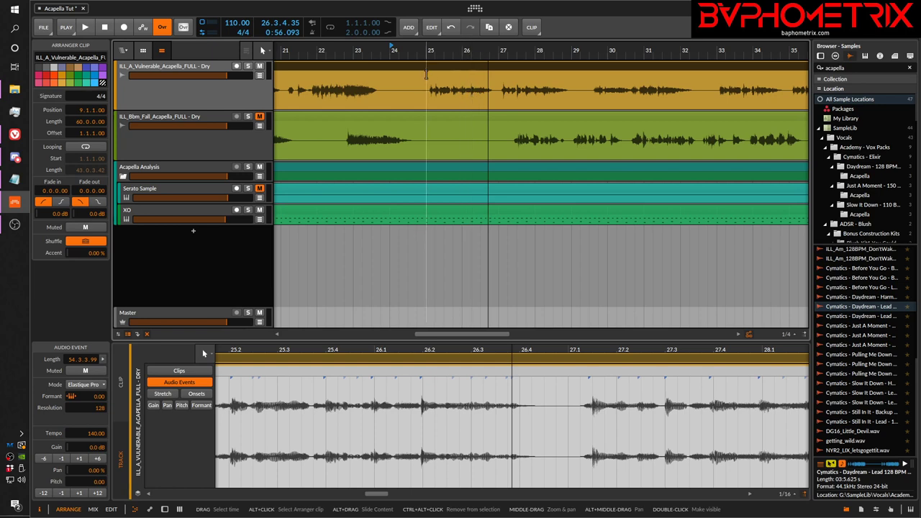
click(424, 127)
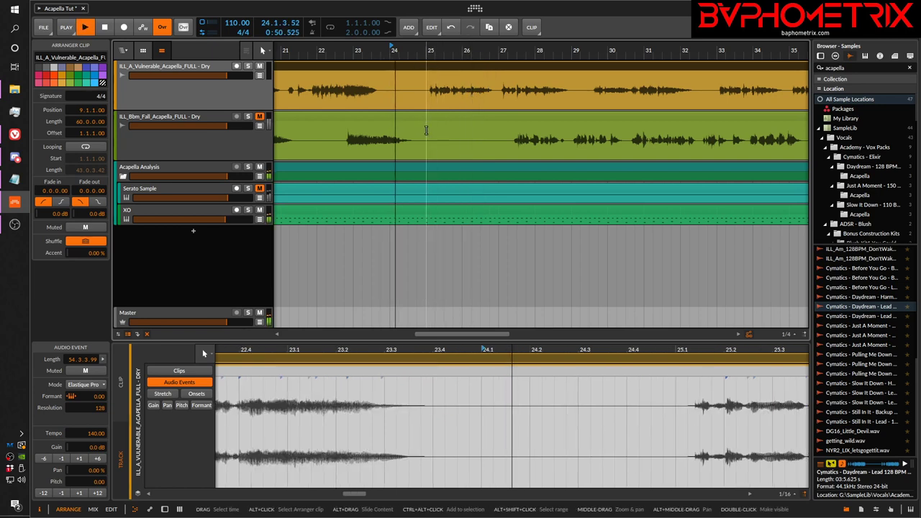
key(space)
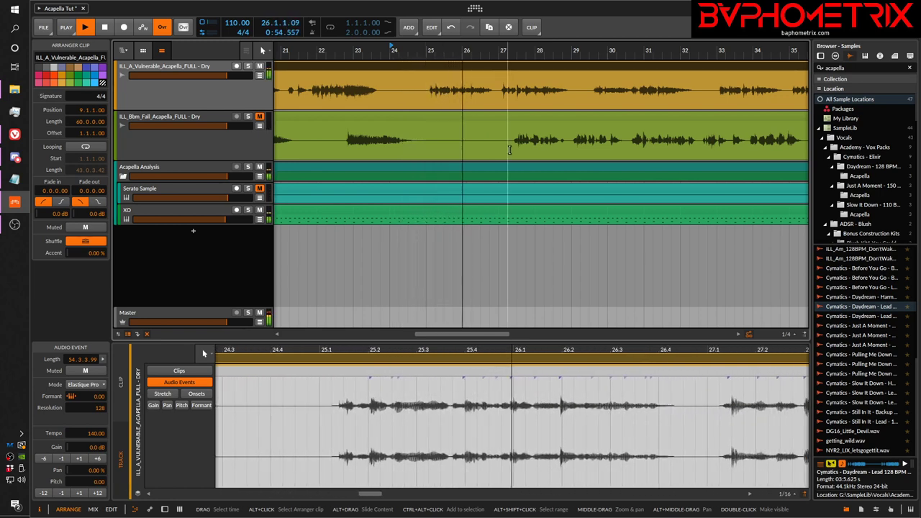
key(space)
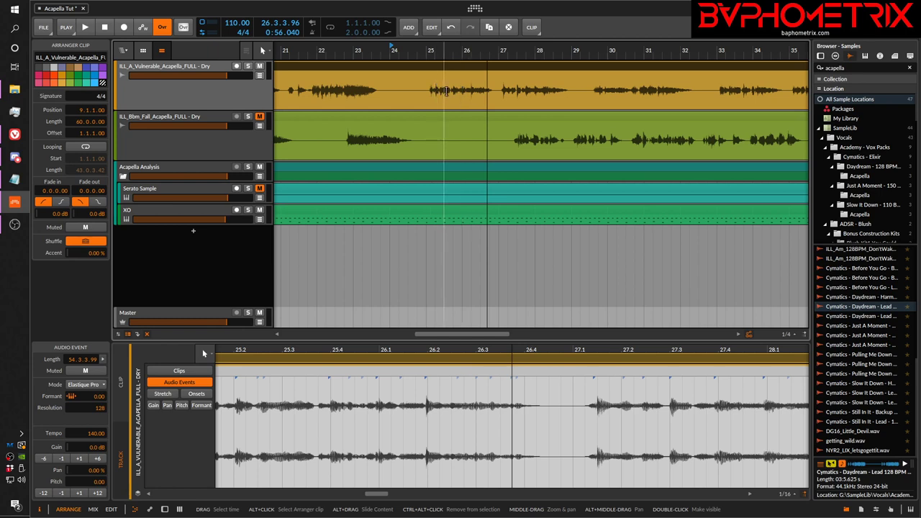
key(space)
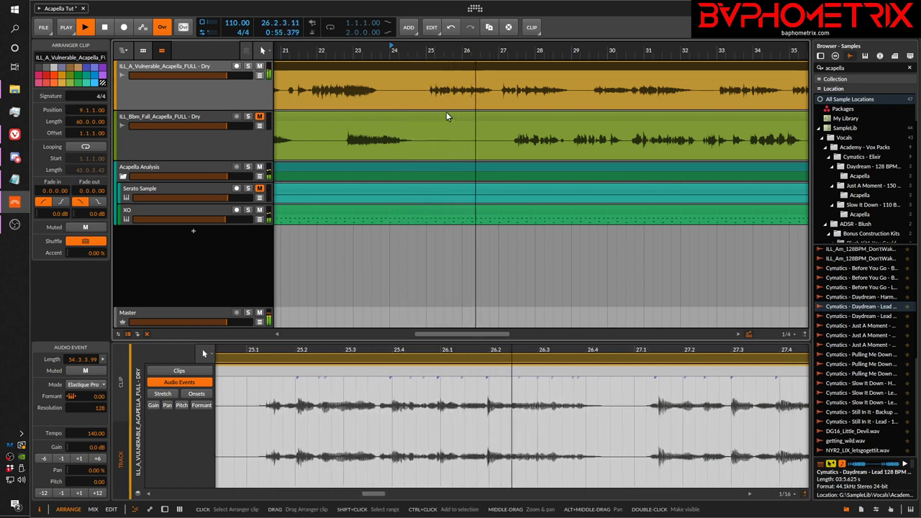
key(space)
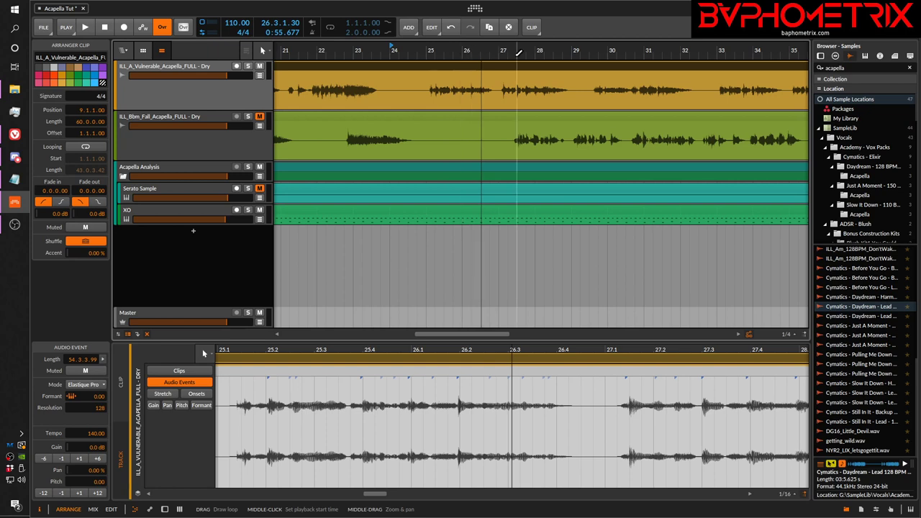
Audition the first acapella's following phrases against the drums from 27.1.1.00 and 29.1.1.00.
click(501, 51)
key(space)
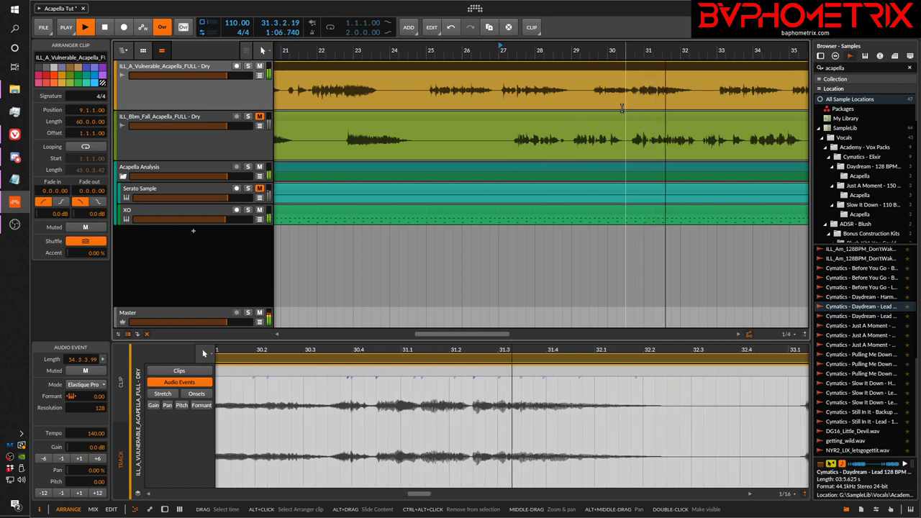
key(space)
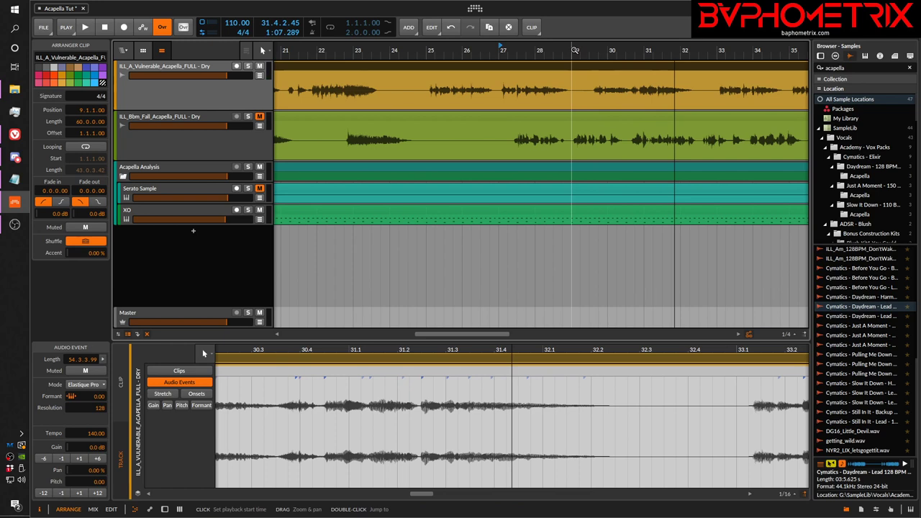
key(space)
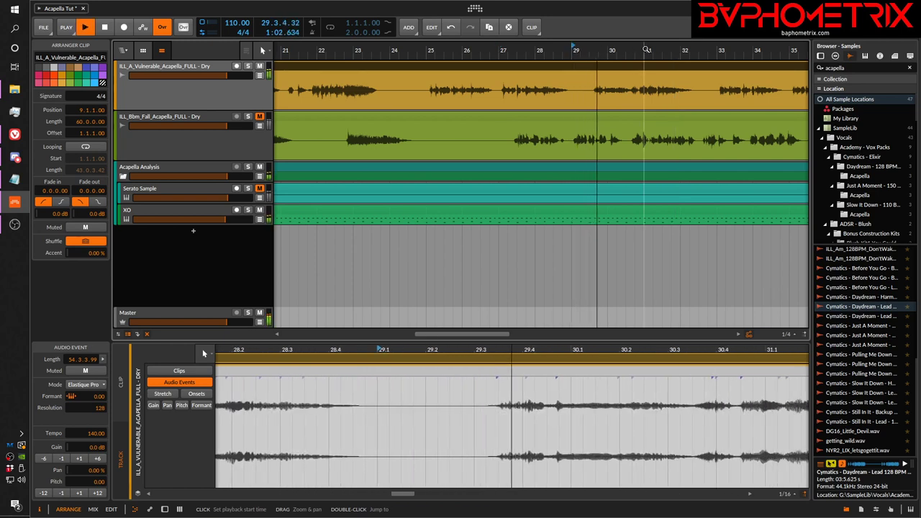
key(space)
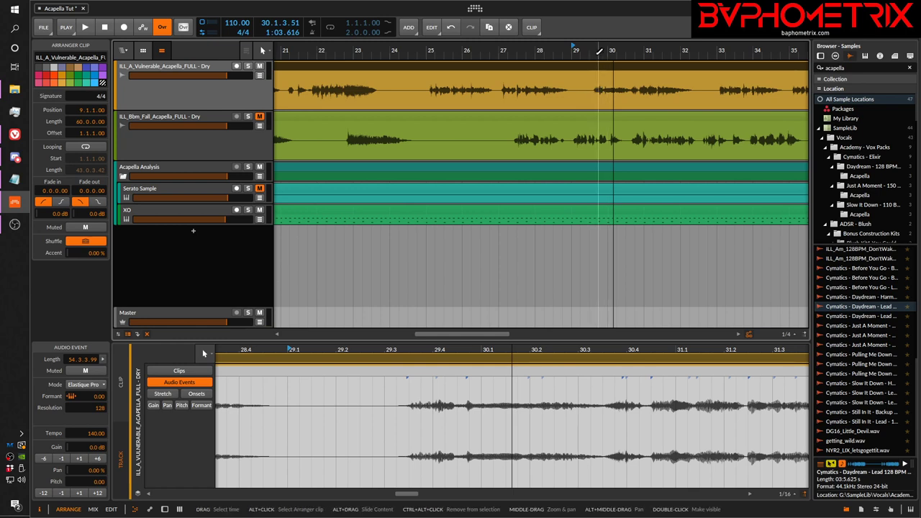
key(space)
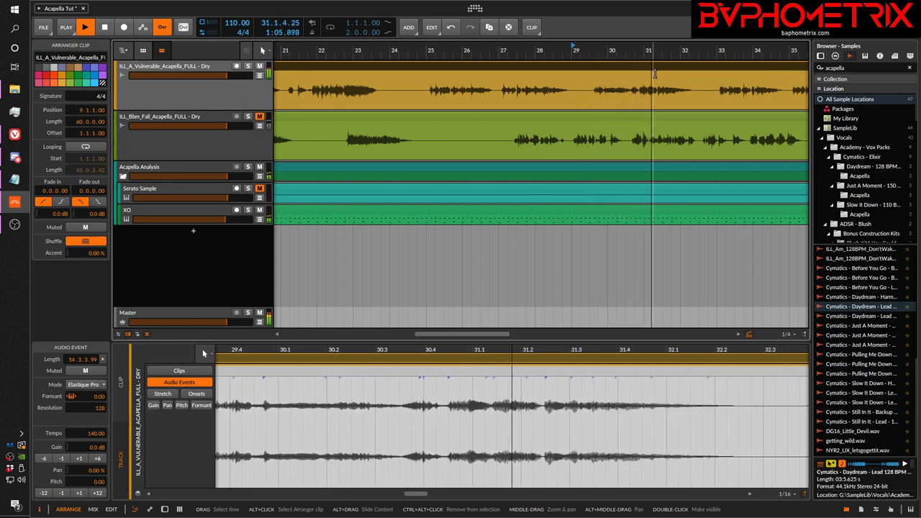
key(space)
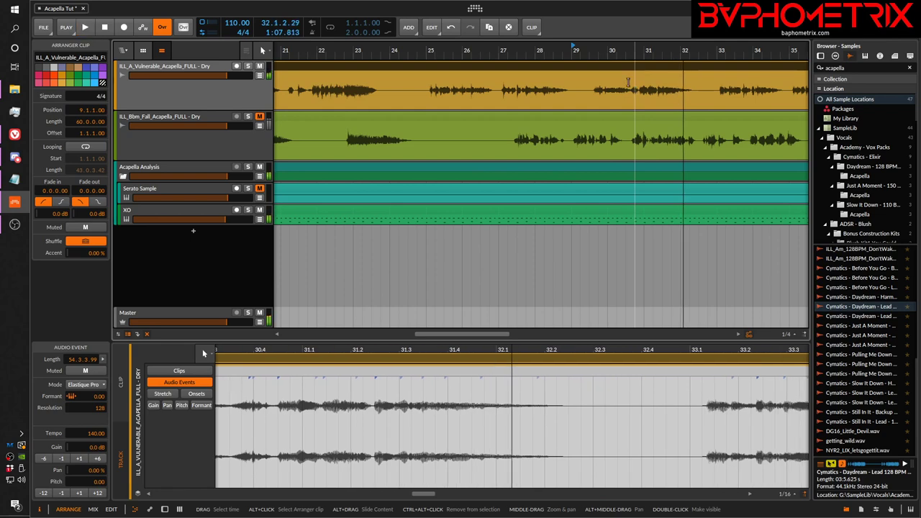
Move the first acapella clip back to 8.3.1.00 and audition it with the drums from bars 24 and 29.
drag(575, 69, 552, 72)
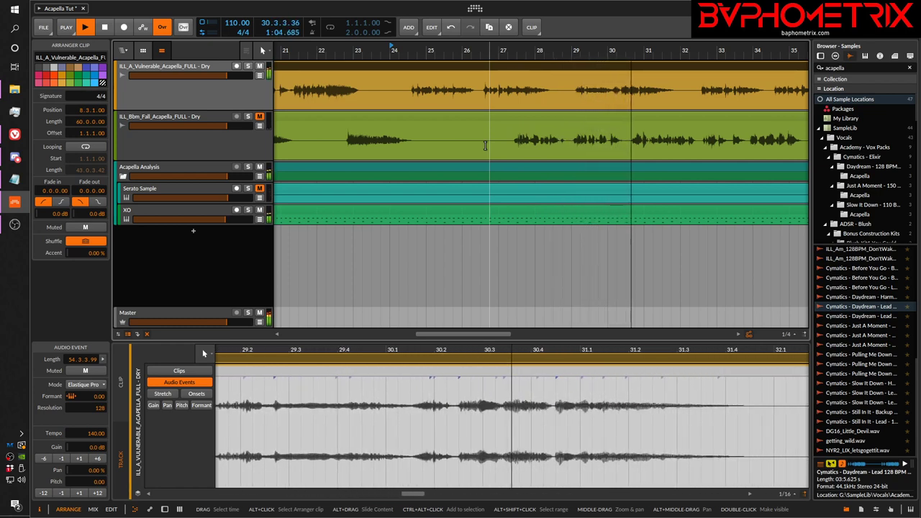
key(space)
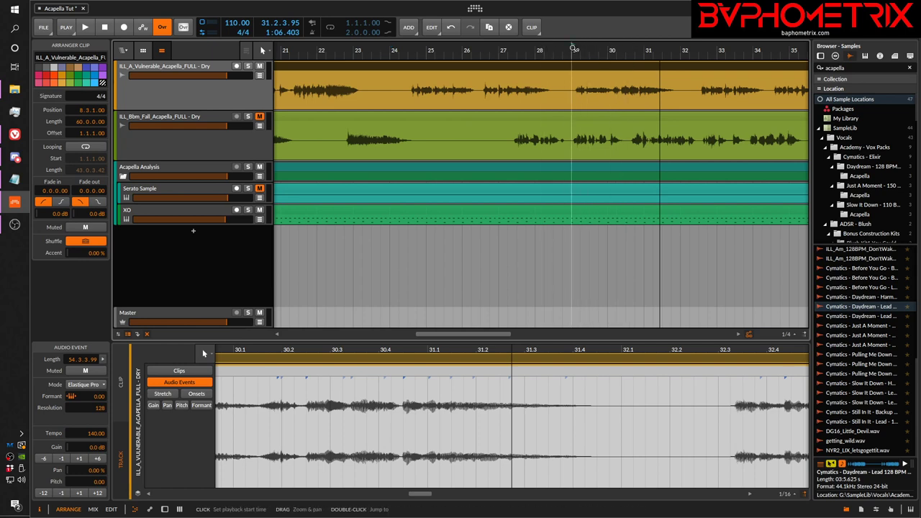
click(574, 50)
key(space)
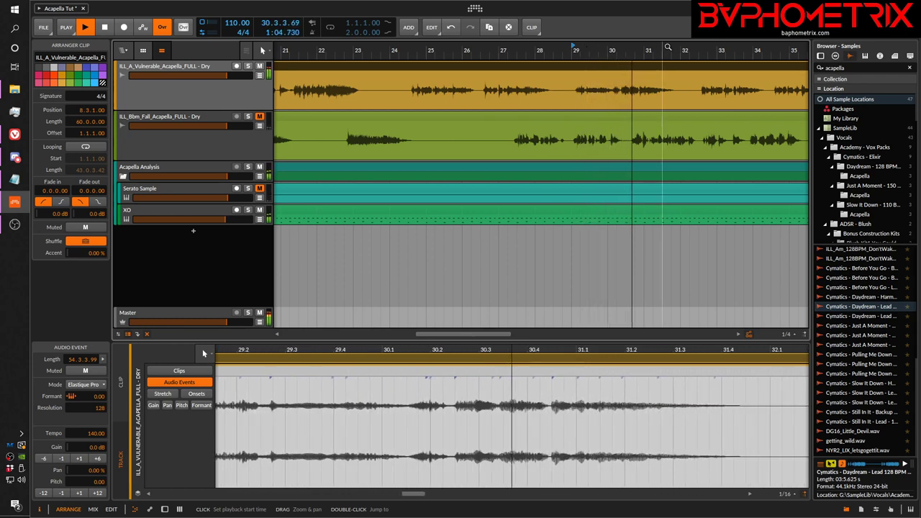
key(space)
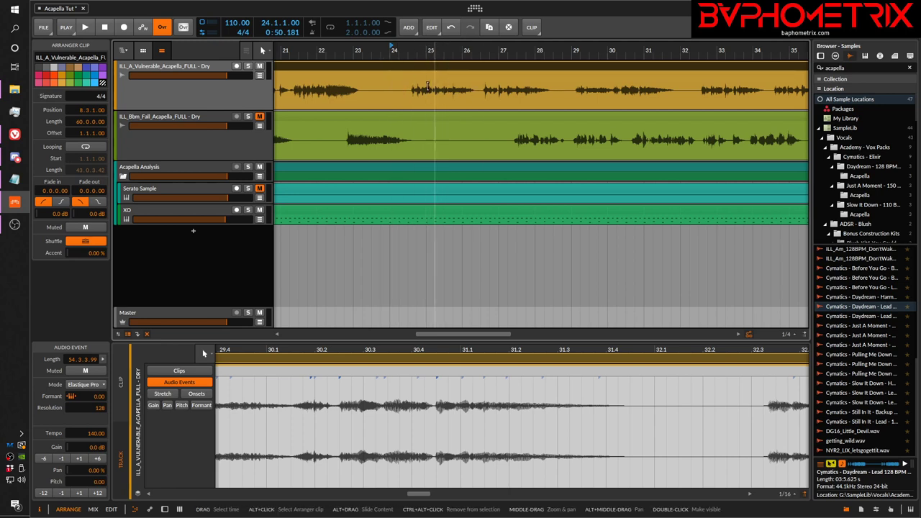
key(space)
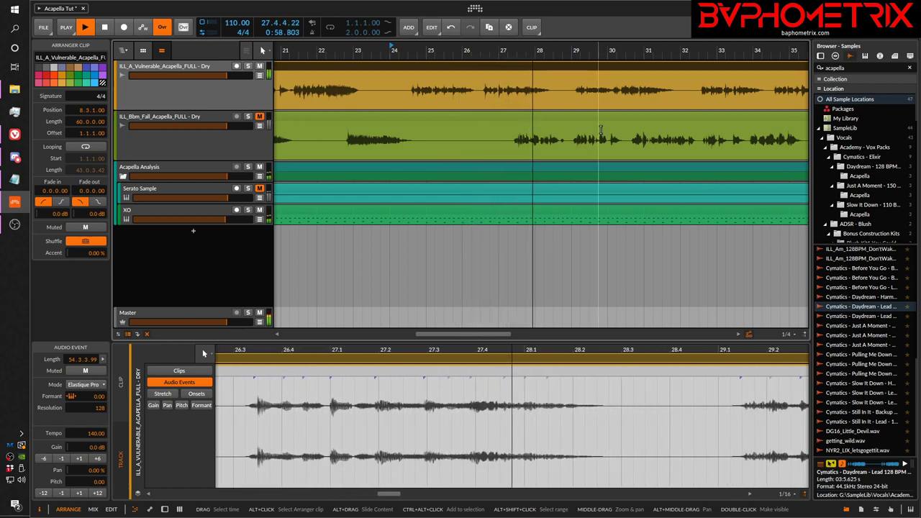
key(space)
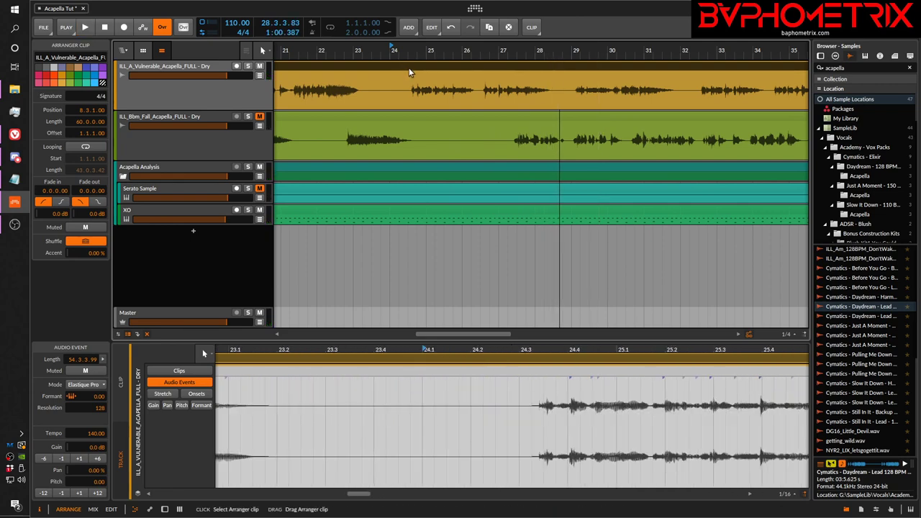
Place the first acapella clip at 9.1.1.00 again and audition it with the drums from 24.1.1.00.
drag(409, 72, 421, 74)
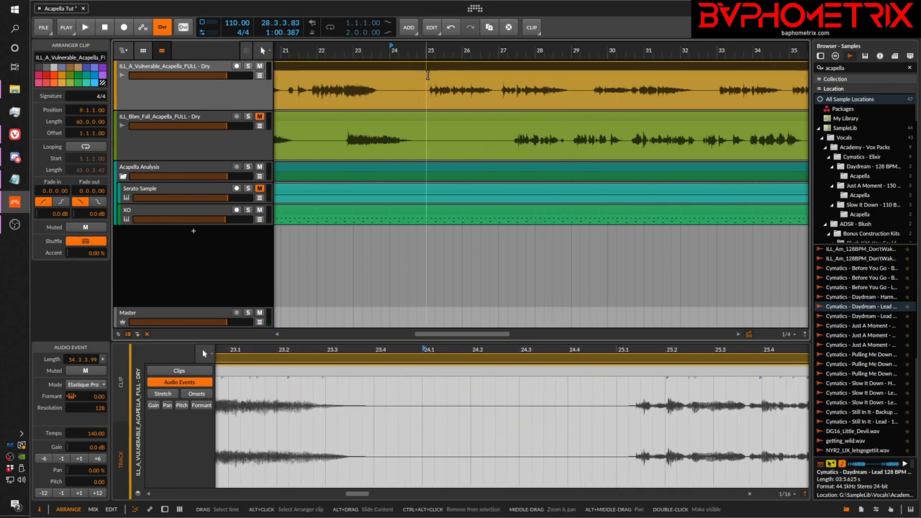
key(space)
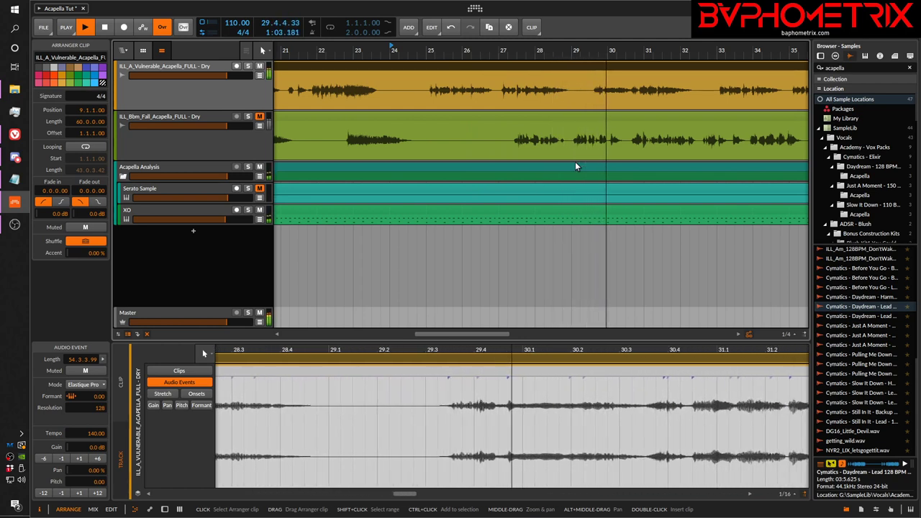
Move the first acapella clip to 8.3.1.00 and audition it against the drums from bar 24.
key(space)
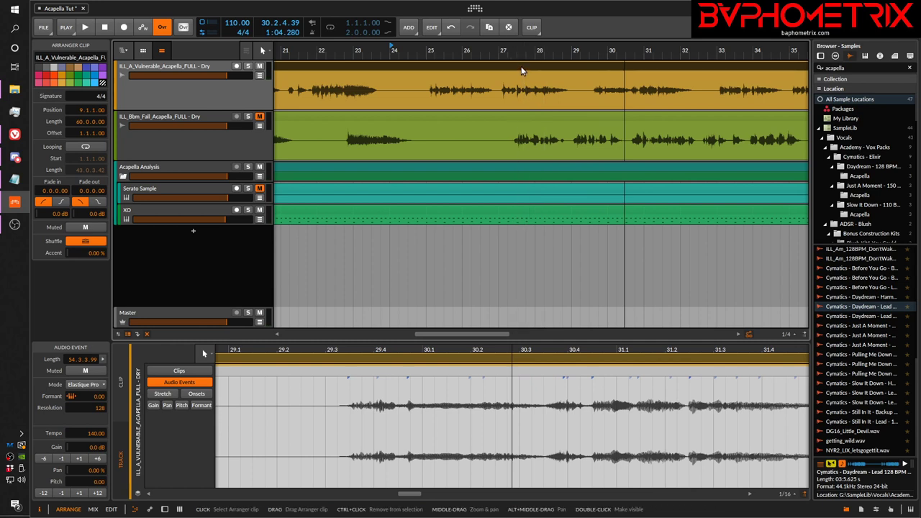
drag(521, 67, 501, 72)
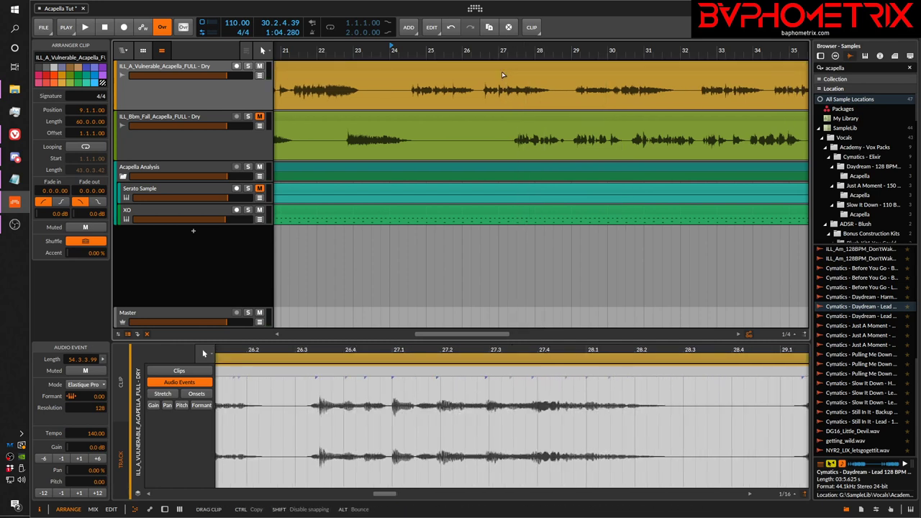
key(space)
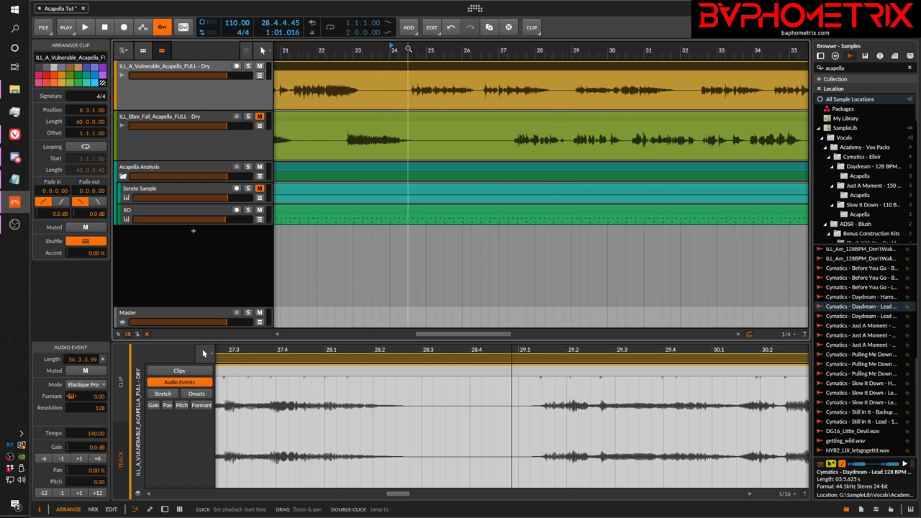
Audition the first acapella's opening phrase against the drums from bar 8.
drag(408, 50, 408, 100)
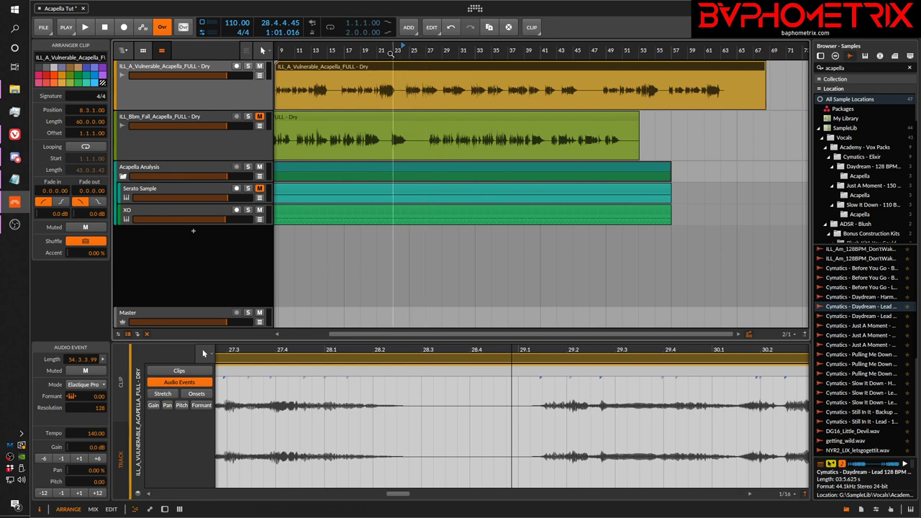
scroll(389, 52, left, 3)
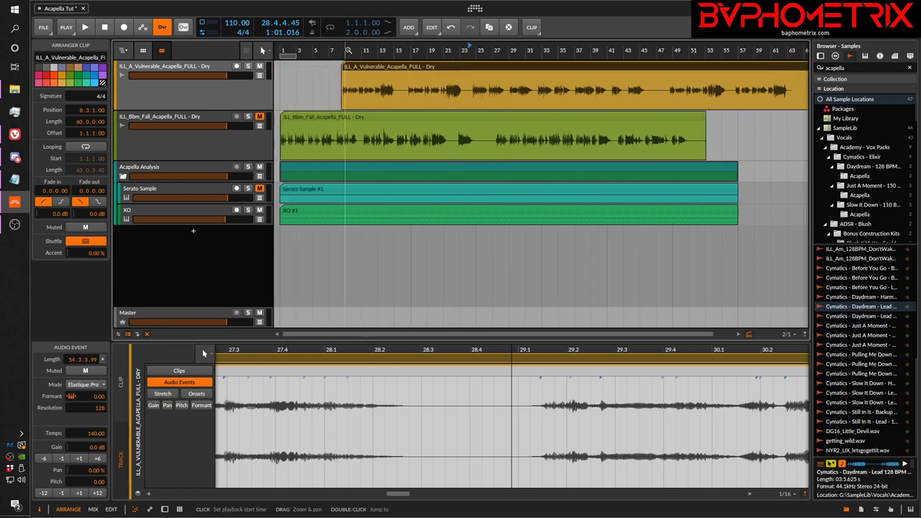
drag(348, 52, 345, 87)
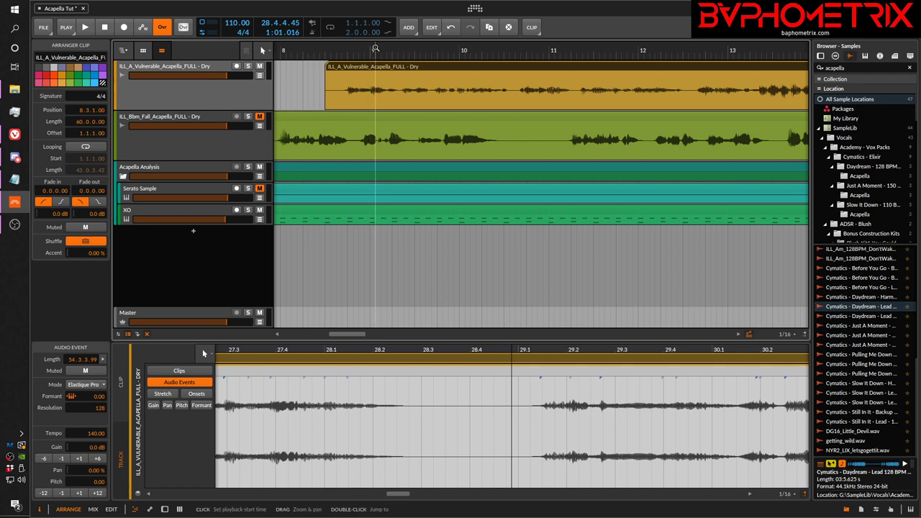
click(281, 49)
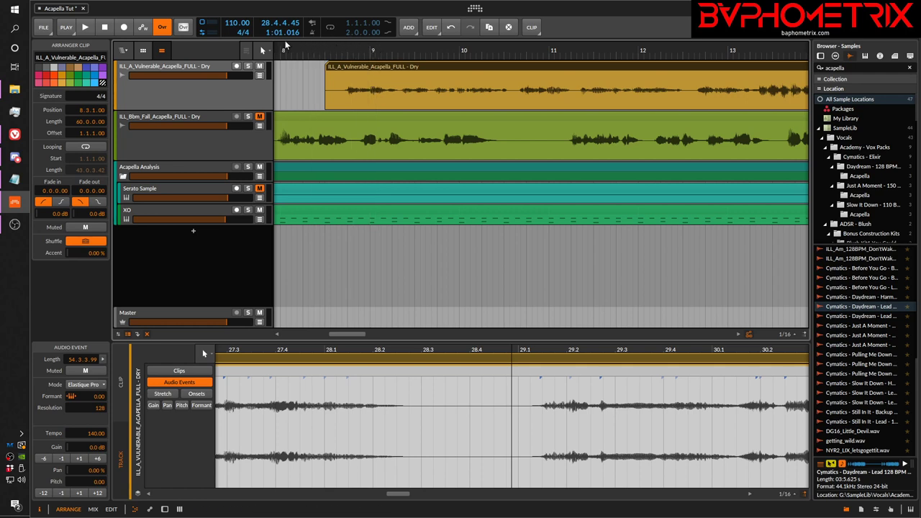
key(space)
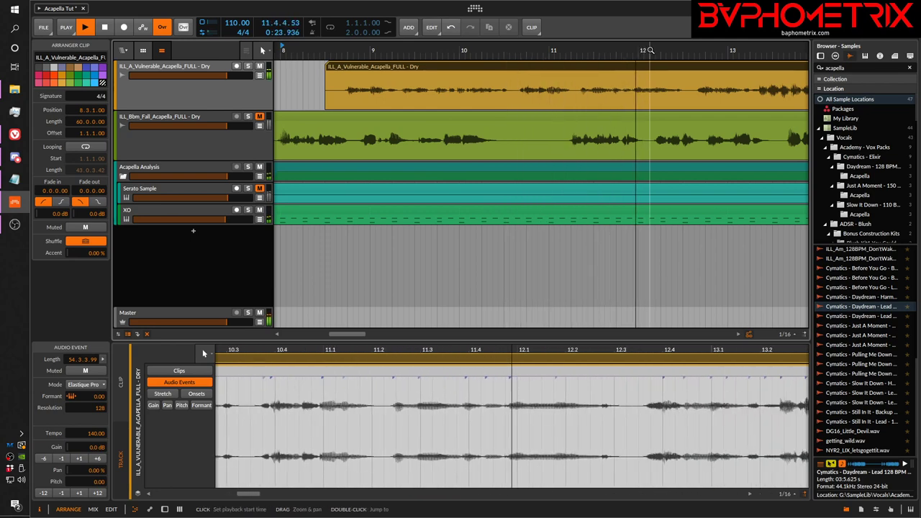
Audition a late section of the first acapella against the drums from bar 48.
key(minus)
key(minus)
key(minus)
key(minus)
key(minus)
key(minus)
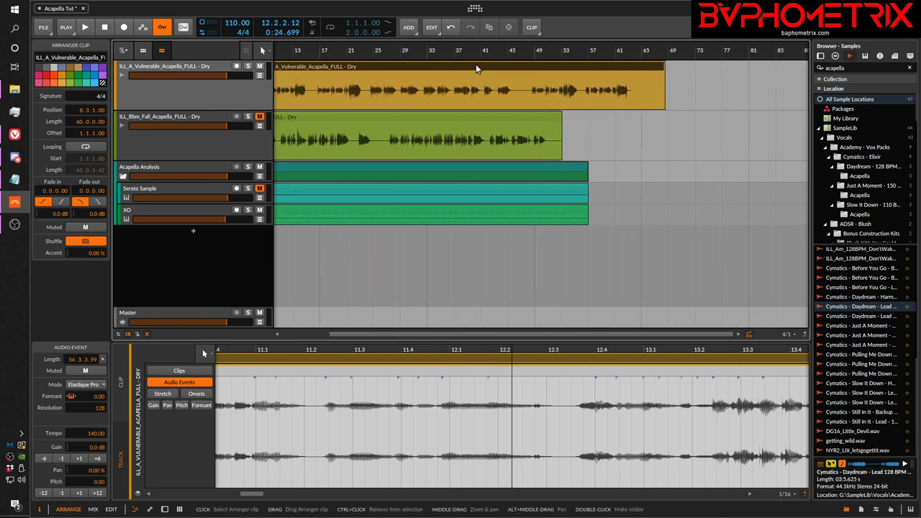
click(531, 50)
drag(531, 50, 506, 50)
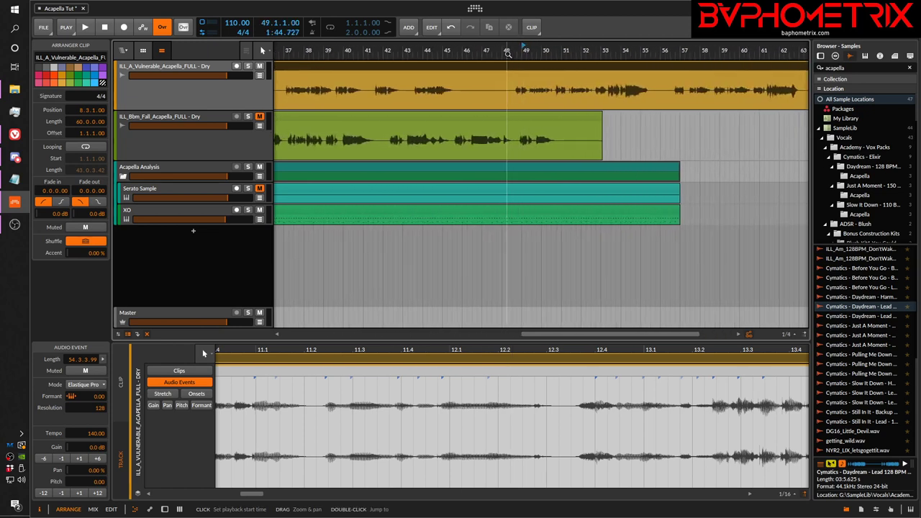
key(space)
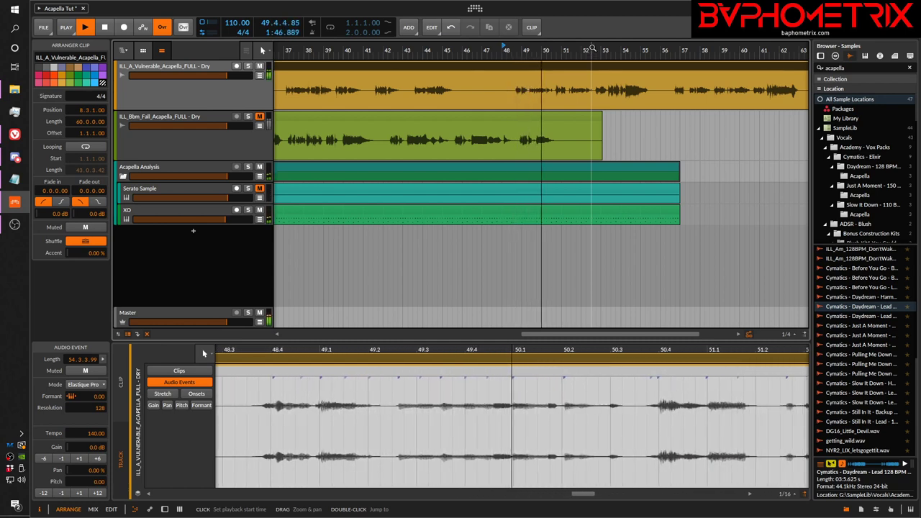
key(space)
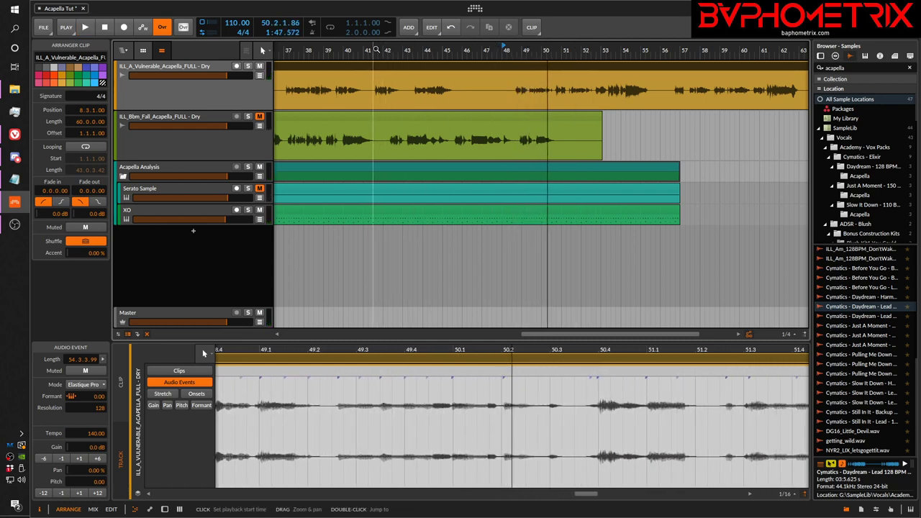
Audition the first acapella against the drums from bar 41 up to bar 45.
drag(377, 48, 506, 48)
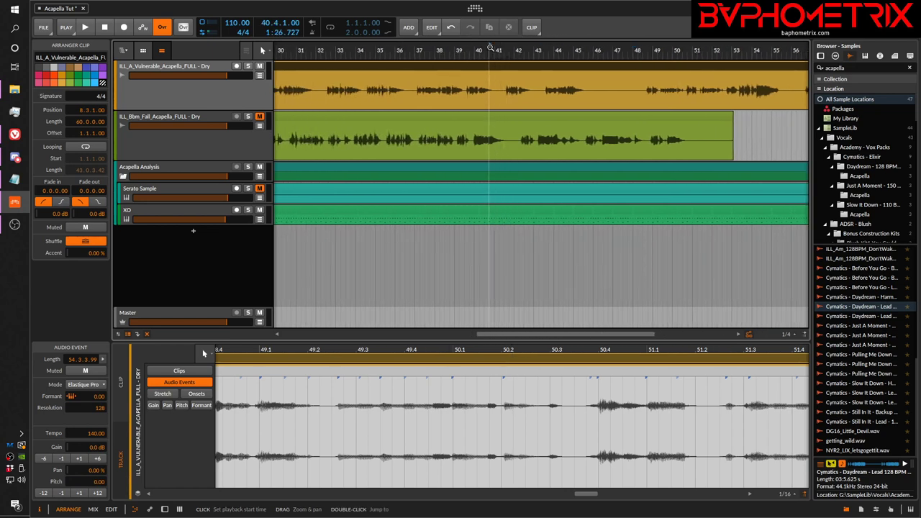
key(space)
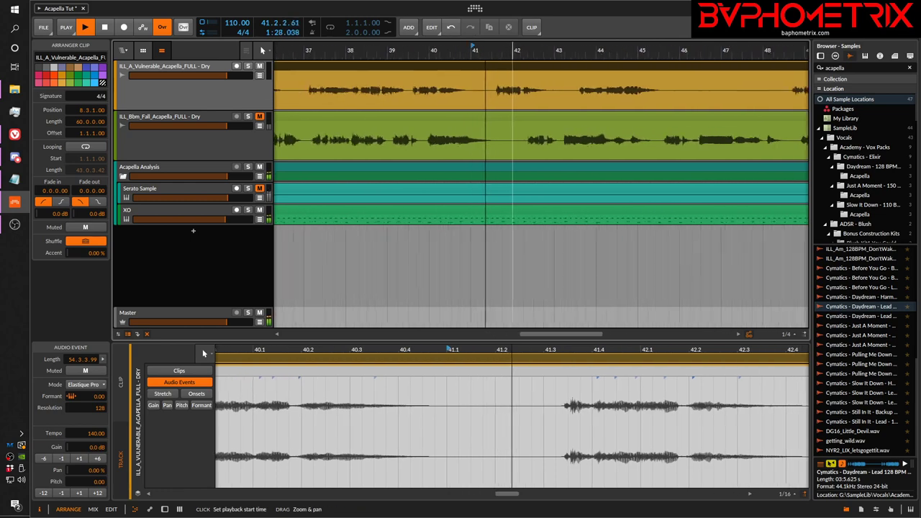
drag(496, 48, 592, 45)
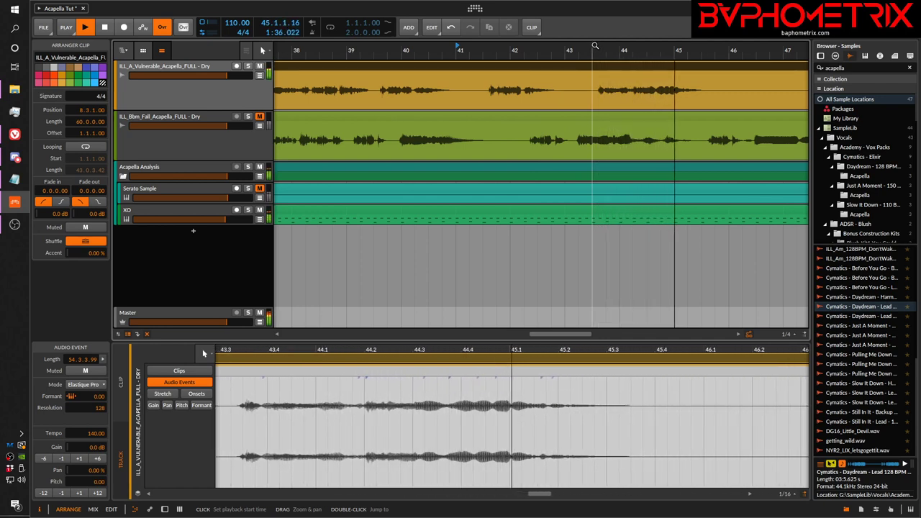
key(space)
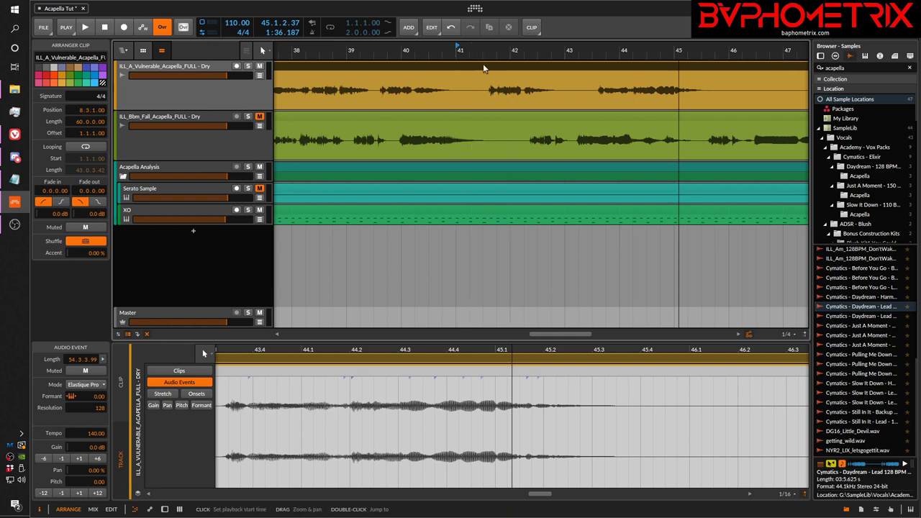
Replay the first acapella's separate short phrases with the drums from bars 41 and 43.
key(space)
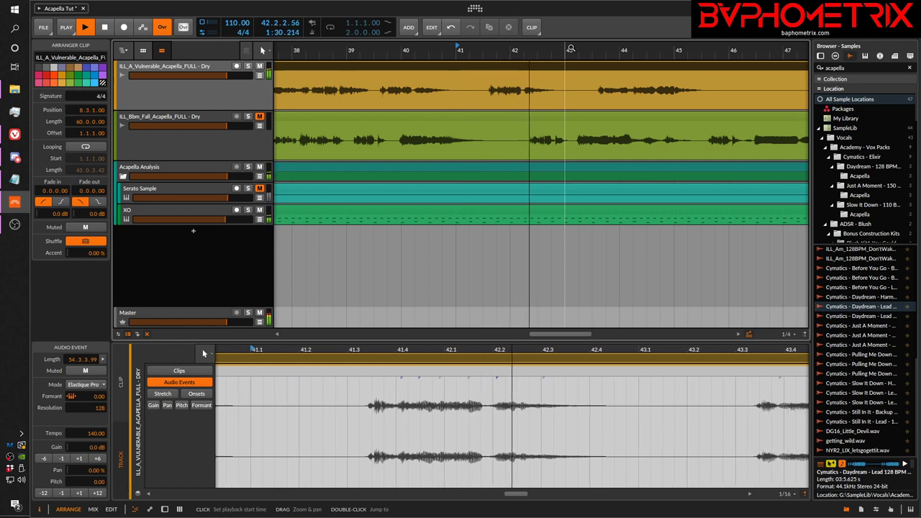
key(space)
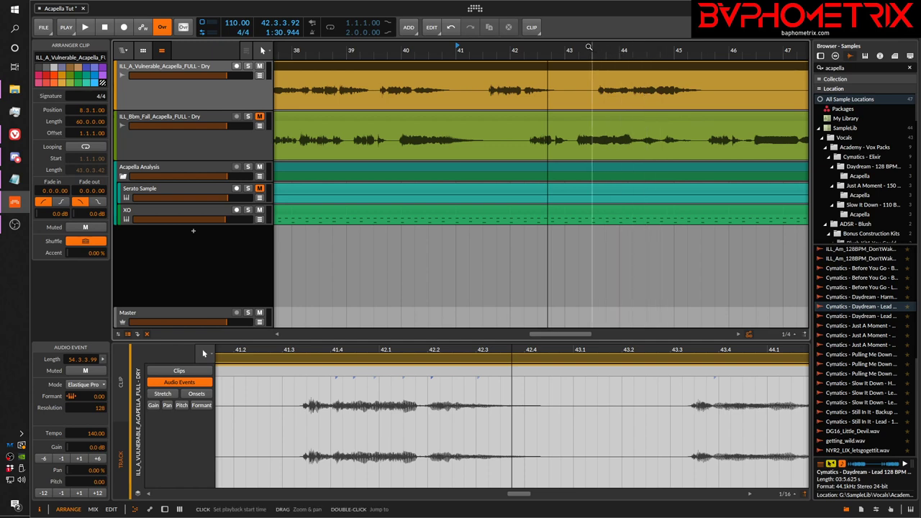
key(space)
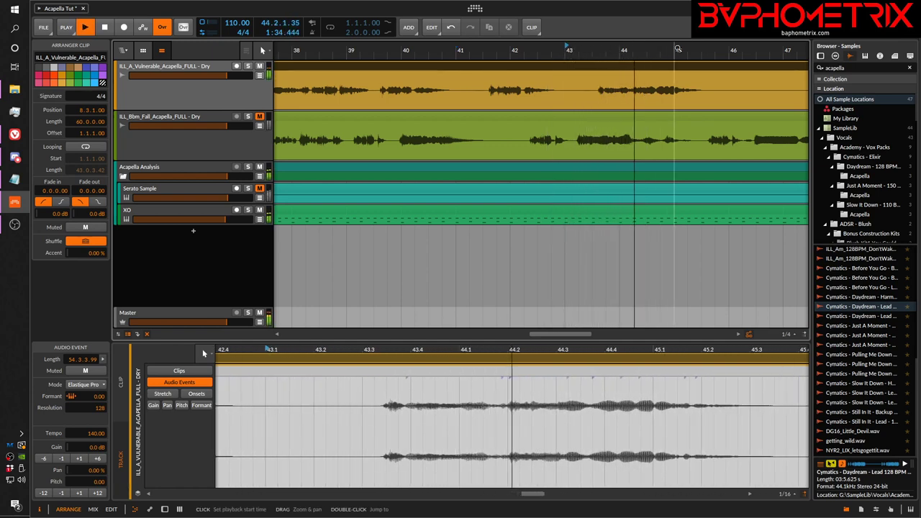
key(space)
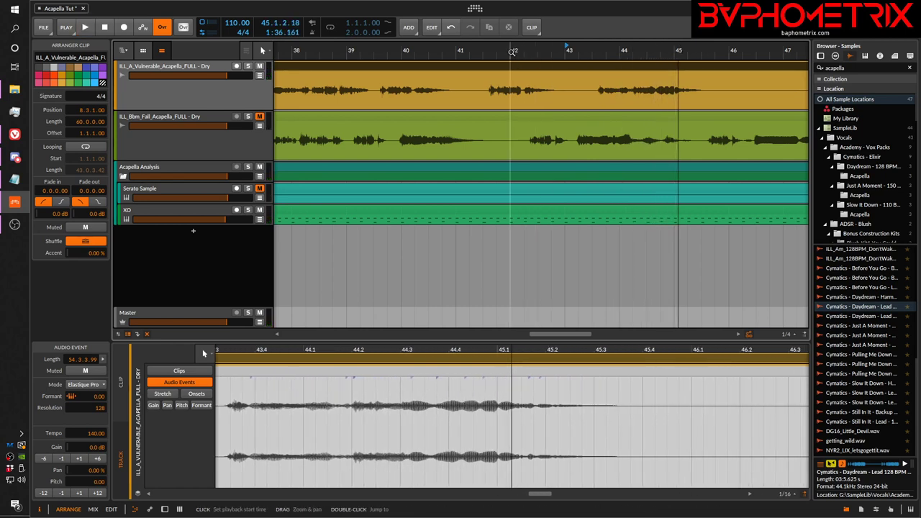
key(space)
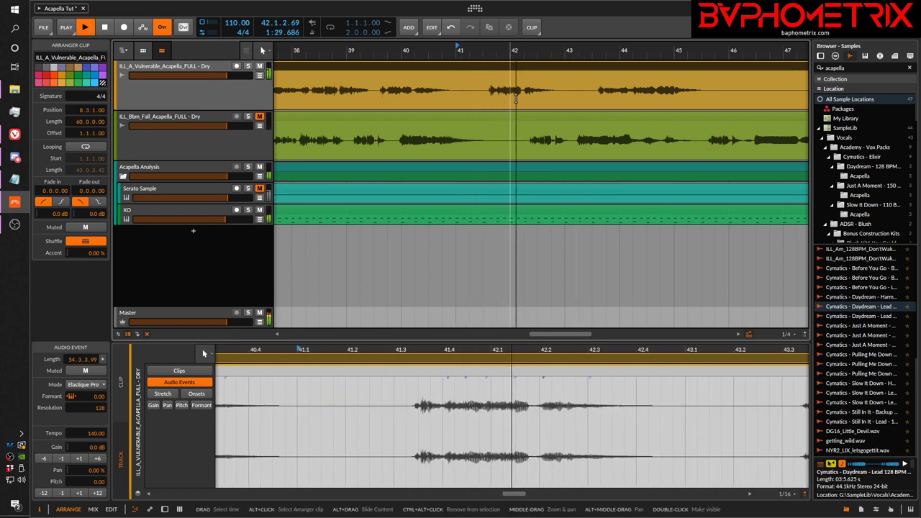
key(space)
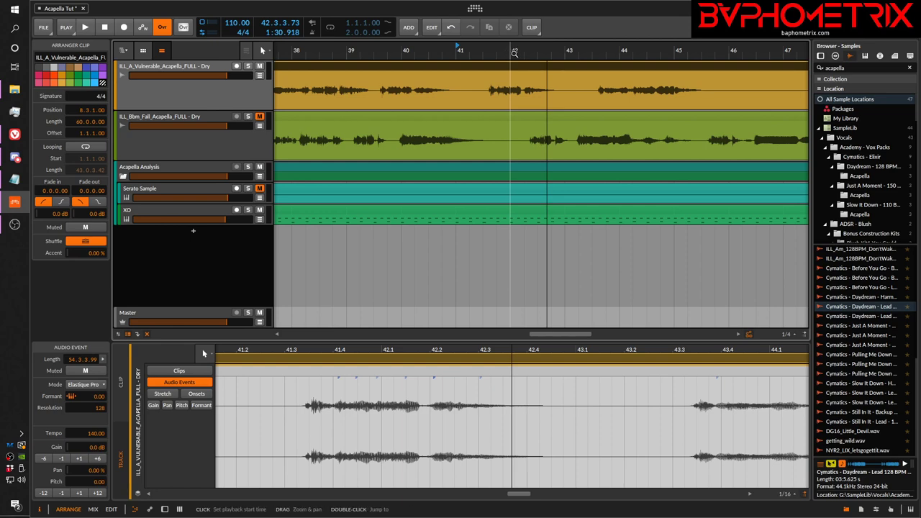
Move the first acapella clip to the start of the arrangement at 1.1.1.00.
drag(486, 48, 538, 53)
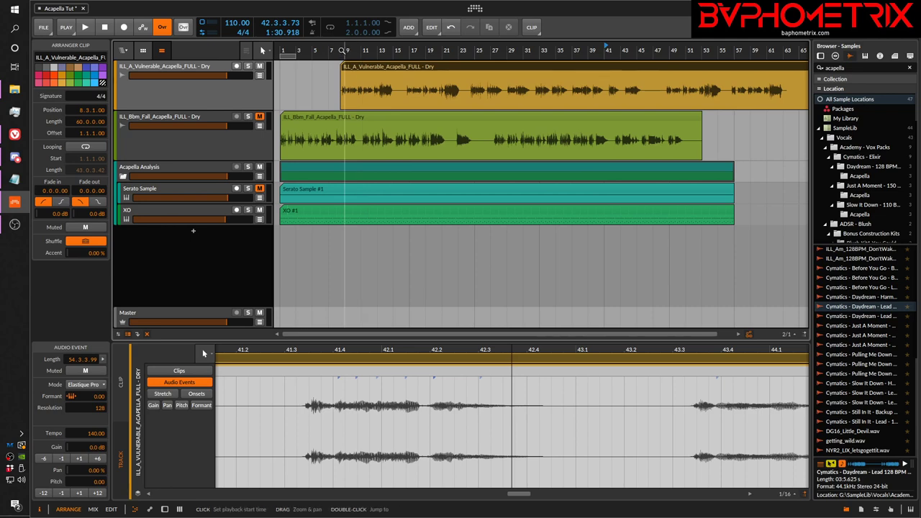
drag(343, 50, 463, 86)
key(minus)
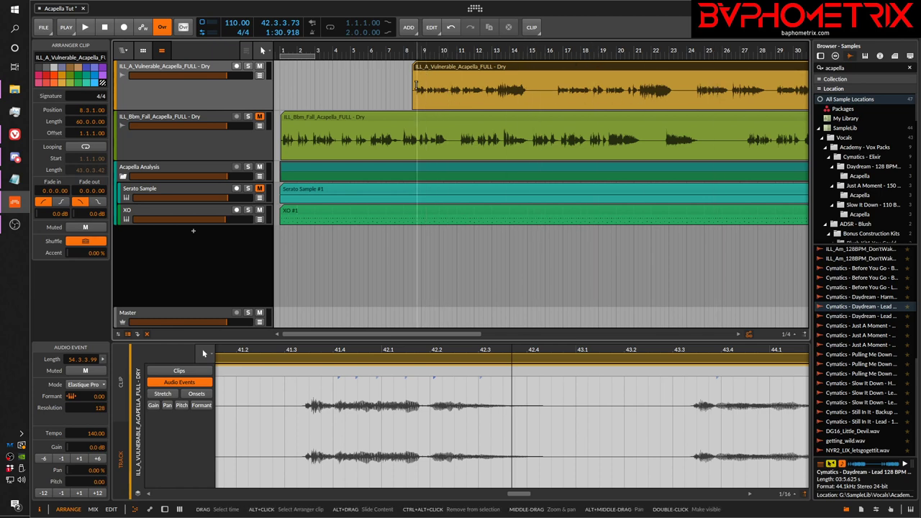
drag(420, 50, 419, 91)
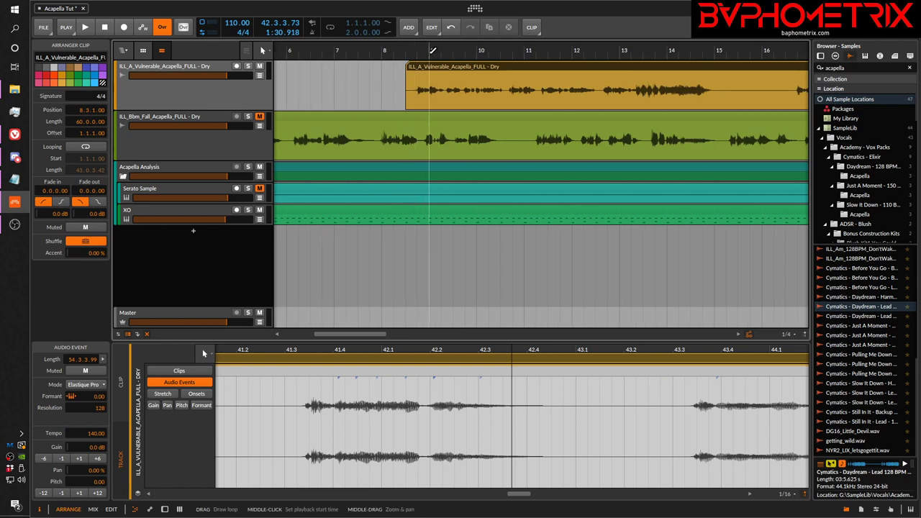
drag(430, 49, 433, 71)
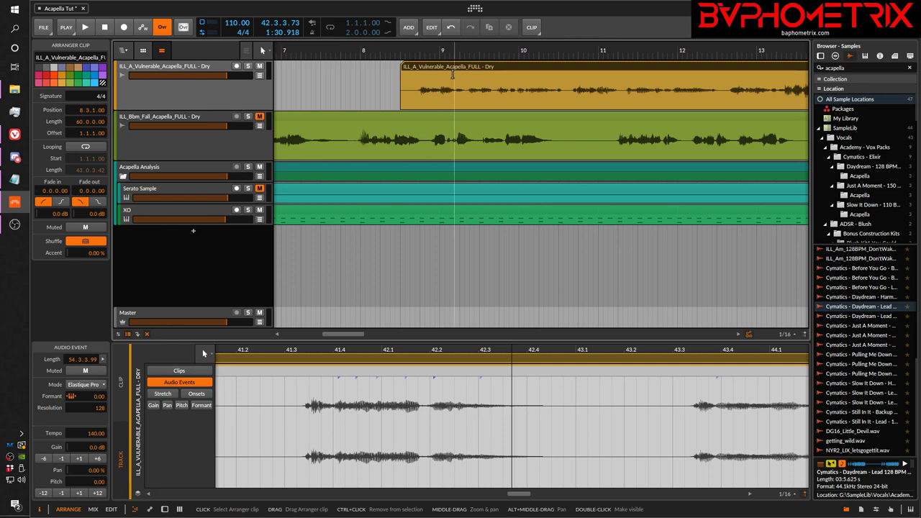
drag(424, 47, 405, 32)
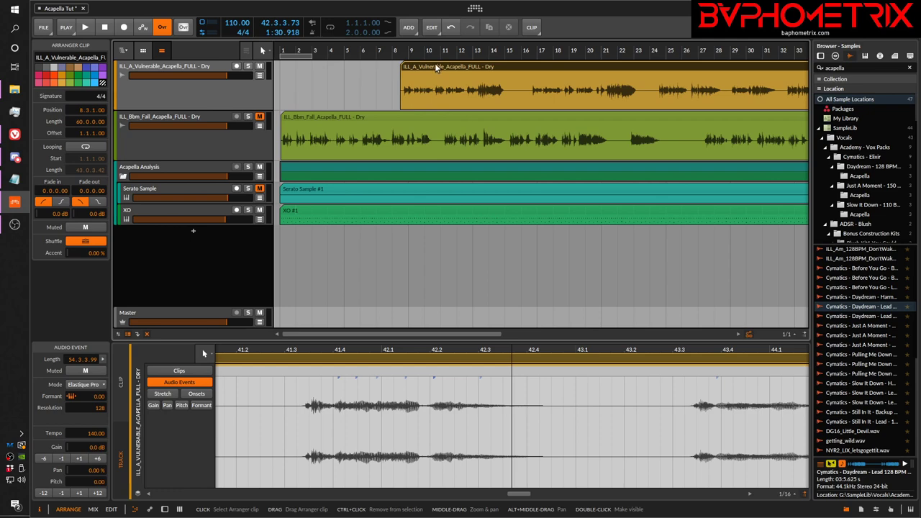
drag(435, 63, 316, 85)
scroll(316, 84, up, 2)
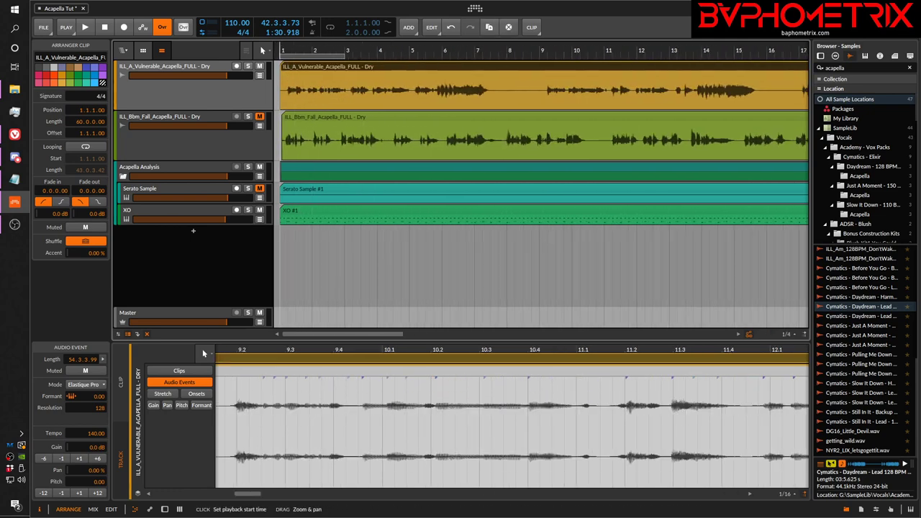
Audition the first acapella with the drums from bar 41 and from 1.1.1.00.
key(space)
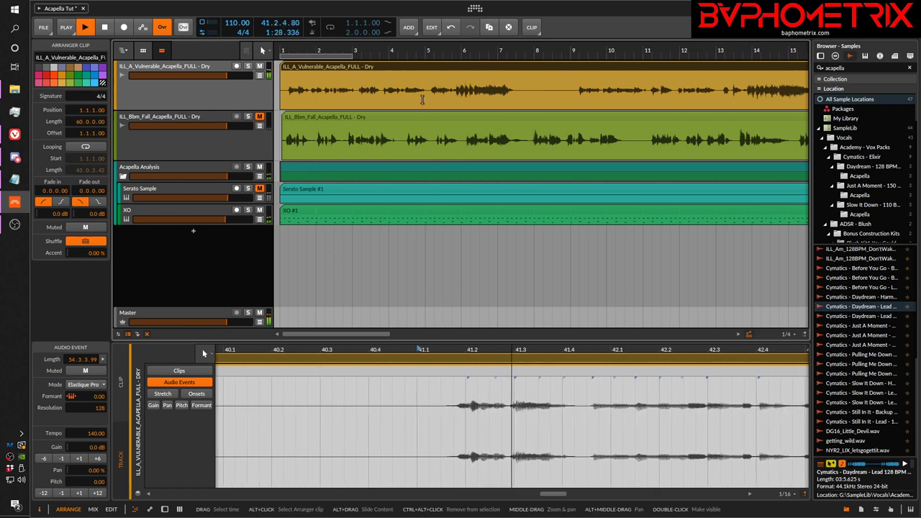
key(space)
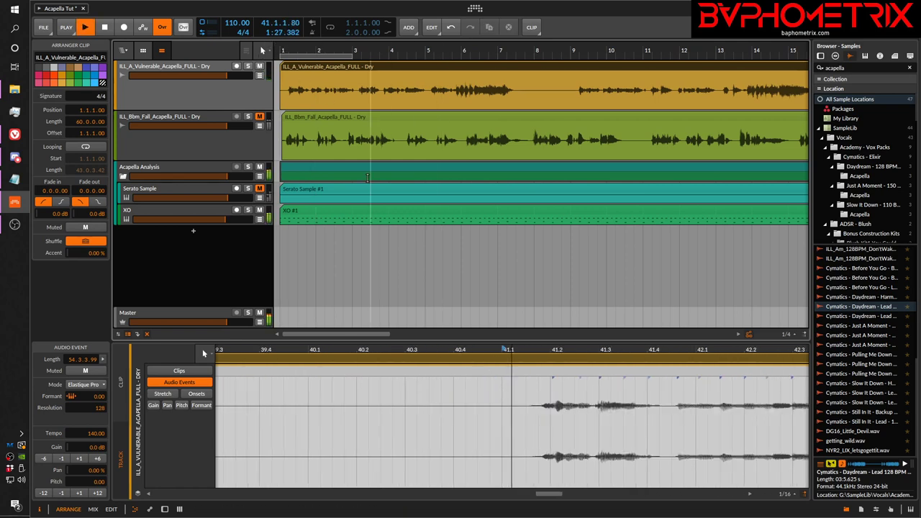
key(space)
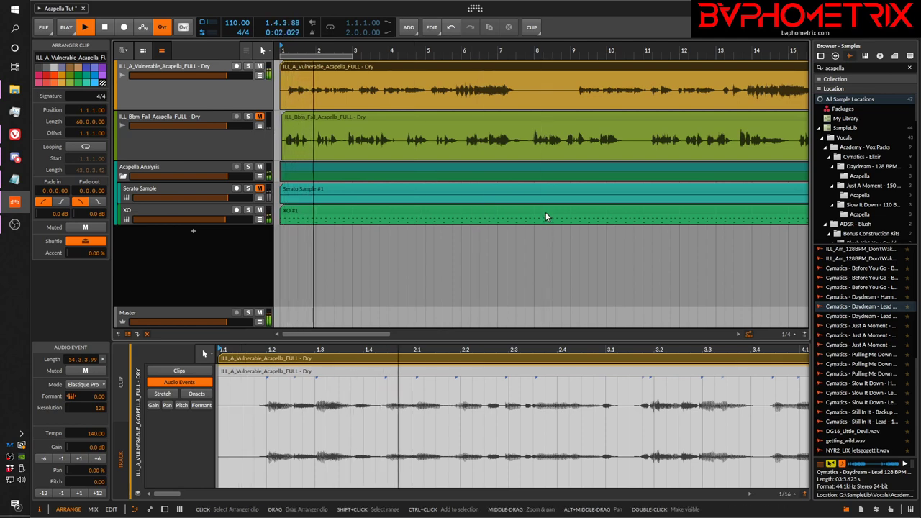
key(space)
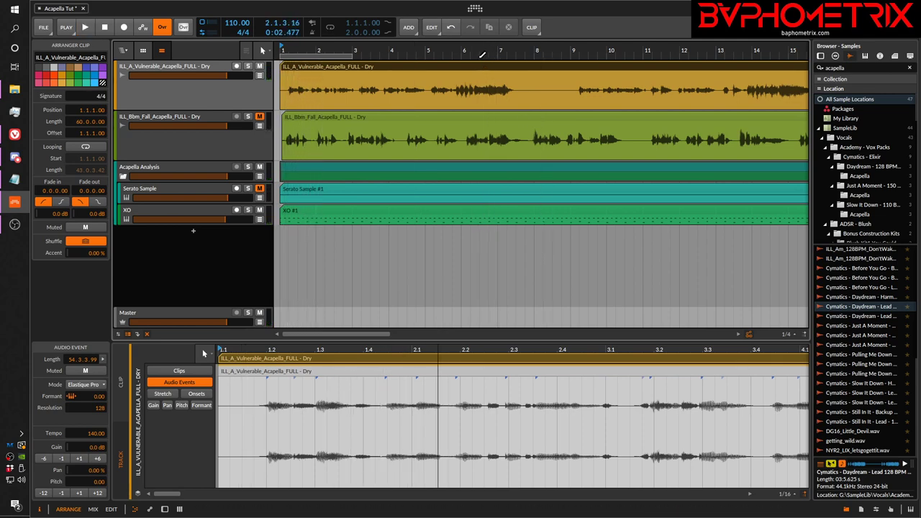
Move the first acapella clip to 9.1.1.00, and settle it back at 8.3.1.00.
drag(480, 50, 417, 69)
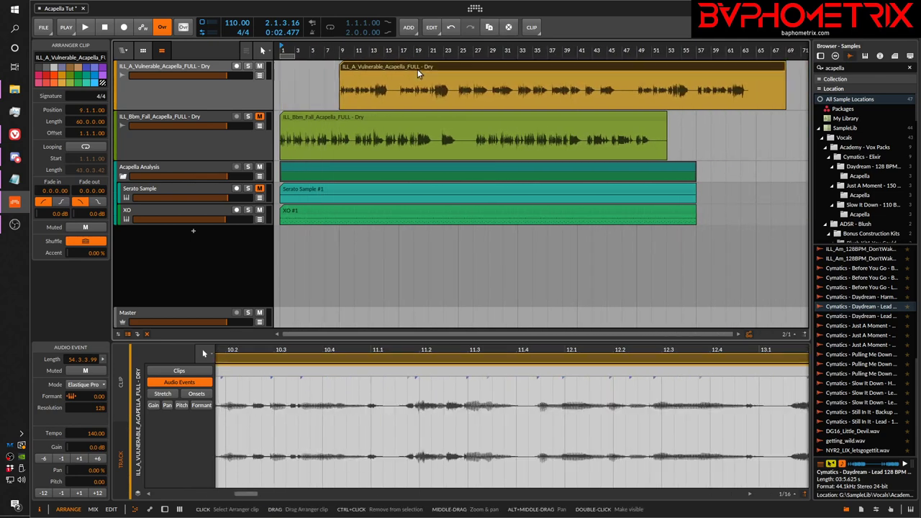
drag(341, 50, 412, 68)
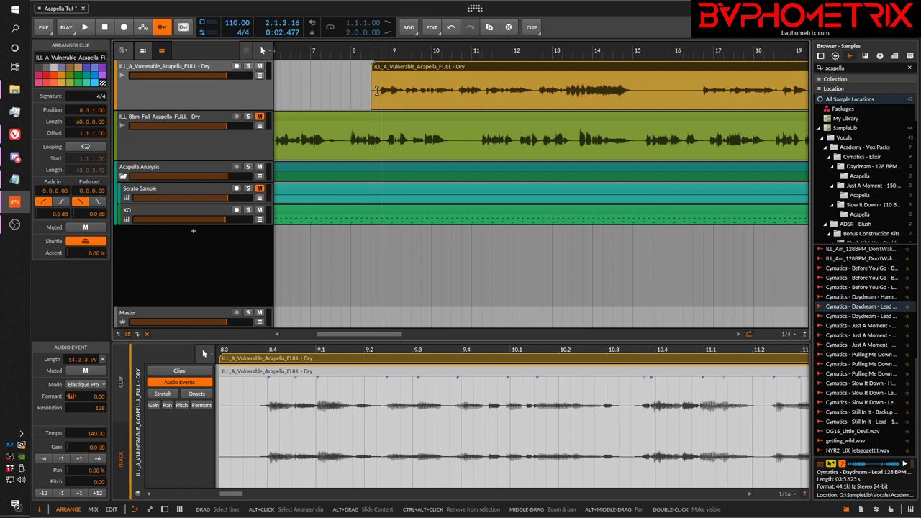
drag(386, 51, 414, 50)
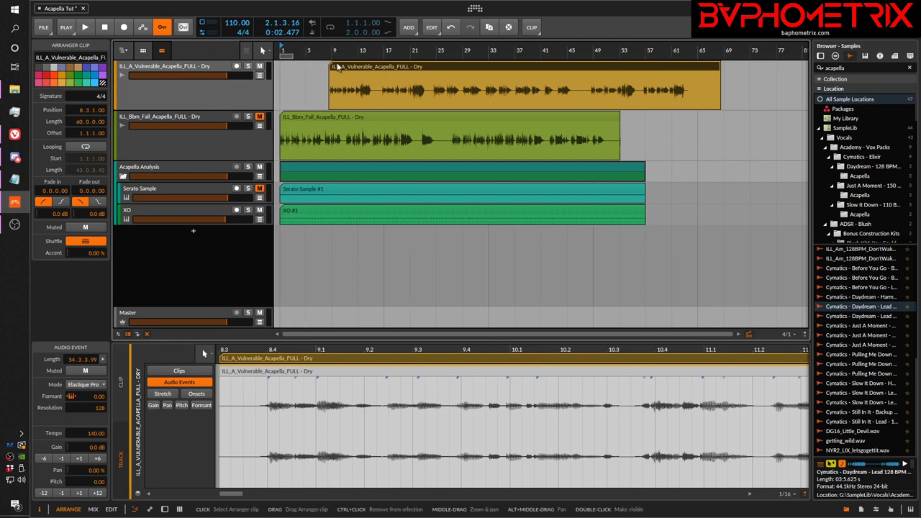
Trim the empty tail of the first acapella clip in two stages to a length of 55.0.0.00.
drag(333, 50, 377, 75)
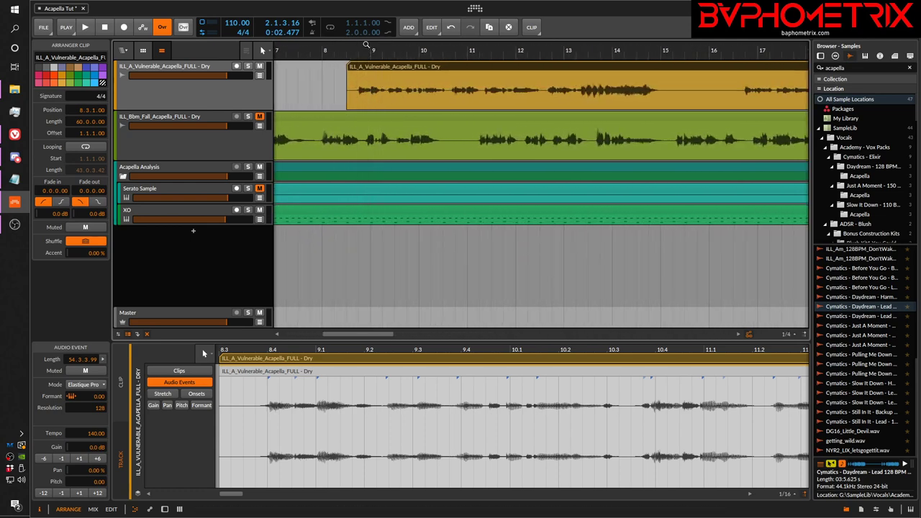
drag(372, 49, 367, 18)
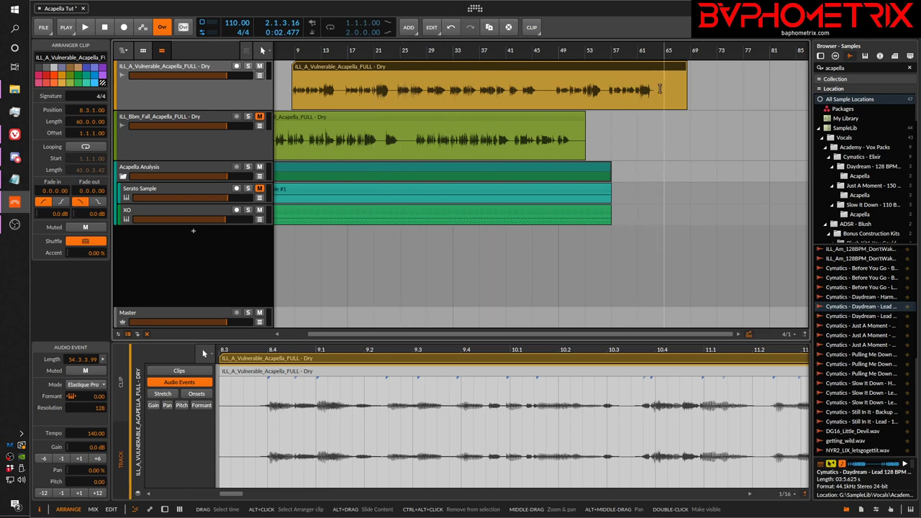
drag(685, 67, 663, 72)
scroll(652, 87, up, 4)
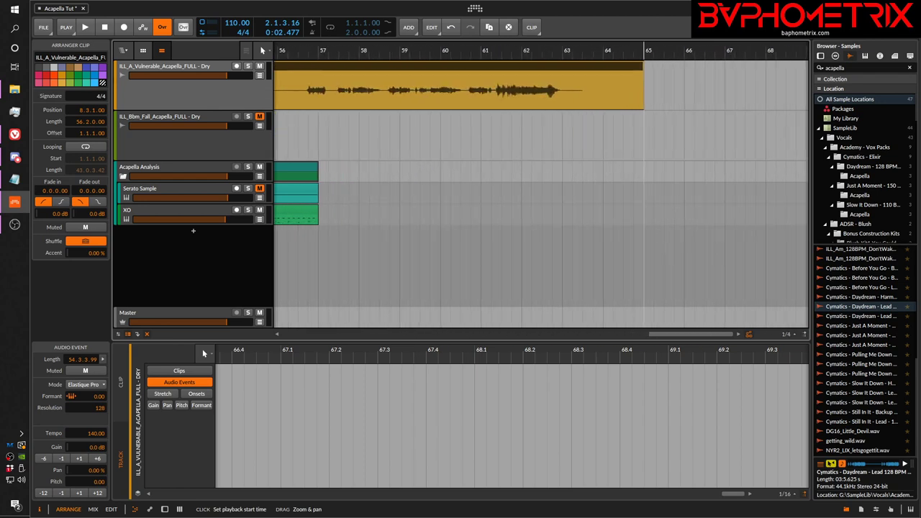
drag(641, 67, 583, 72)
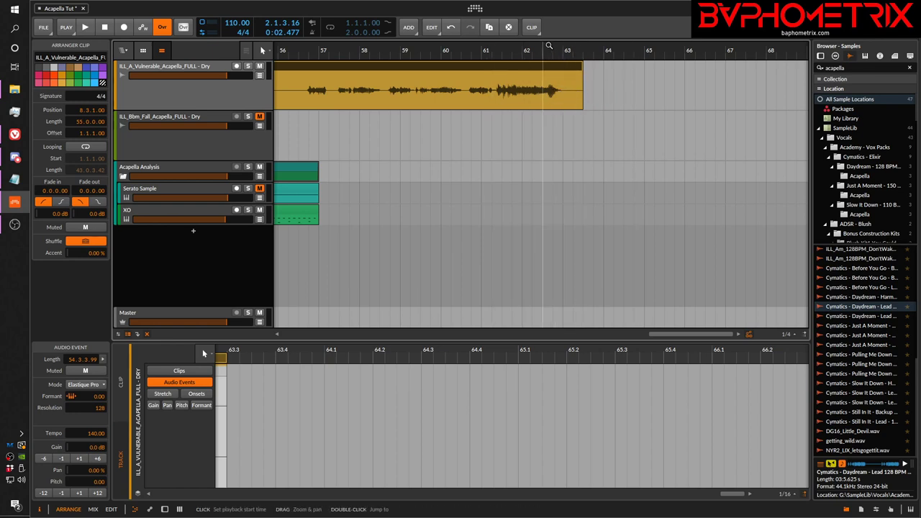
Mute the first acapella track and solo the second one for checking its opening phrases against the grid.
drag(548, 46, 624, 69)
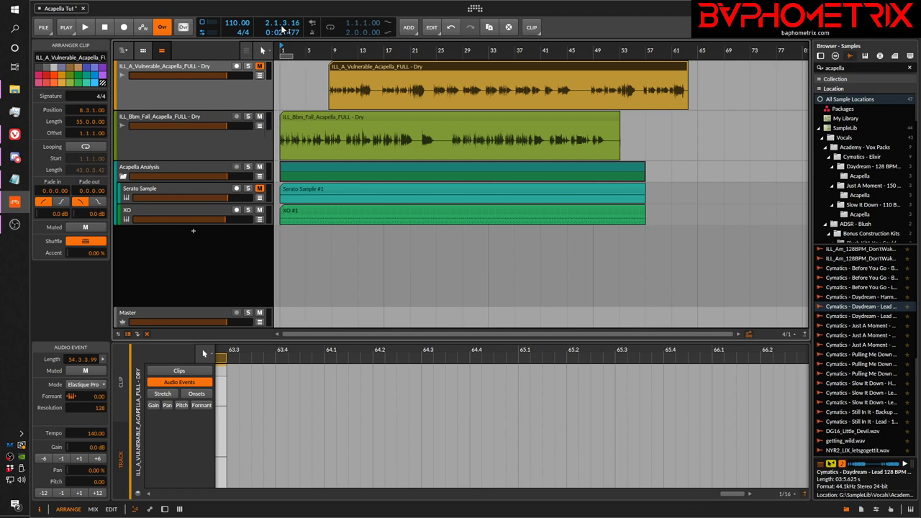
drag(280, 49, 256, 171)
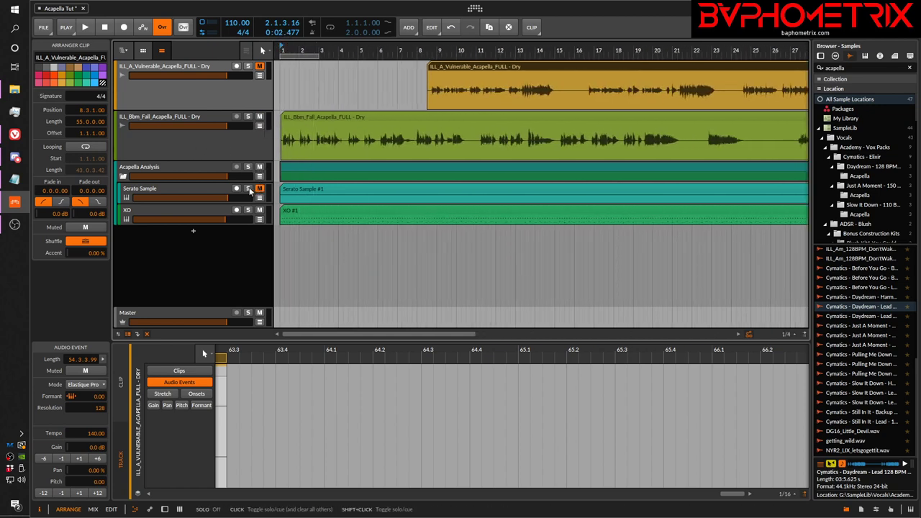
click(248, 119)
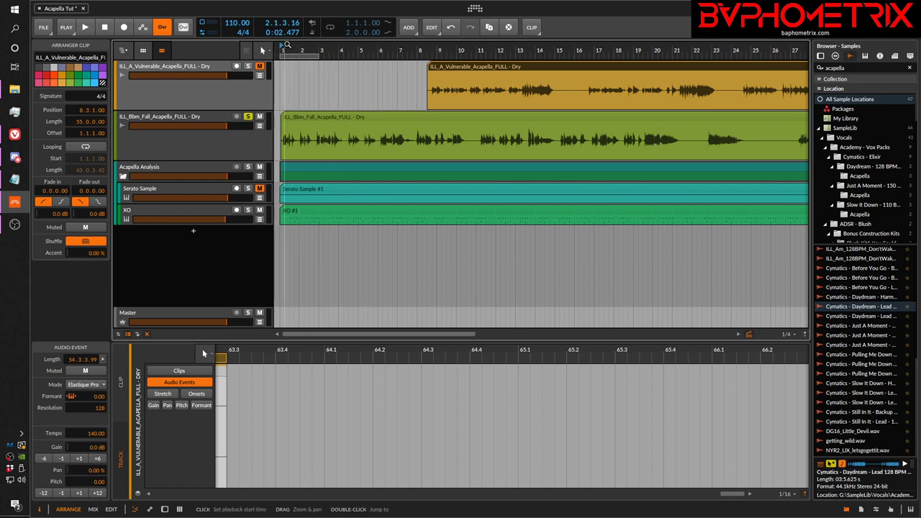
drag(287, 45, 287, 135)
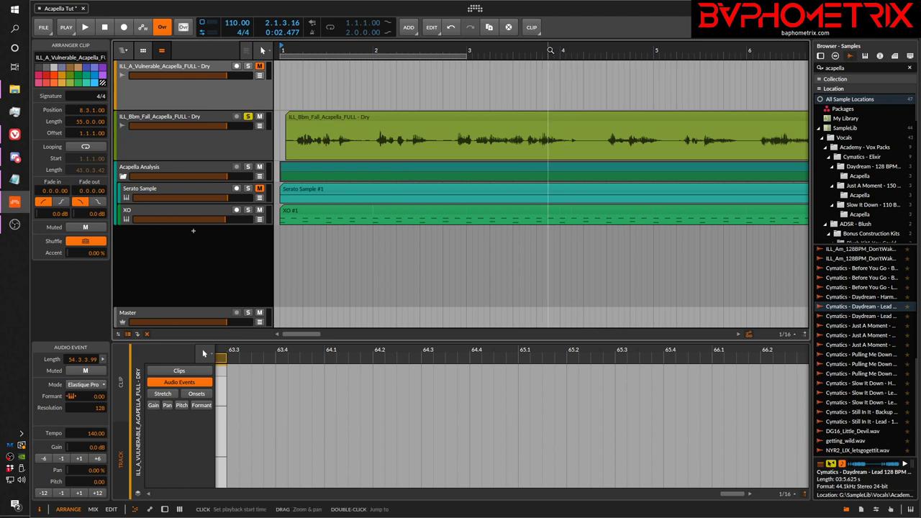
drag(555, 44, 496, 26)
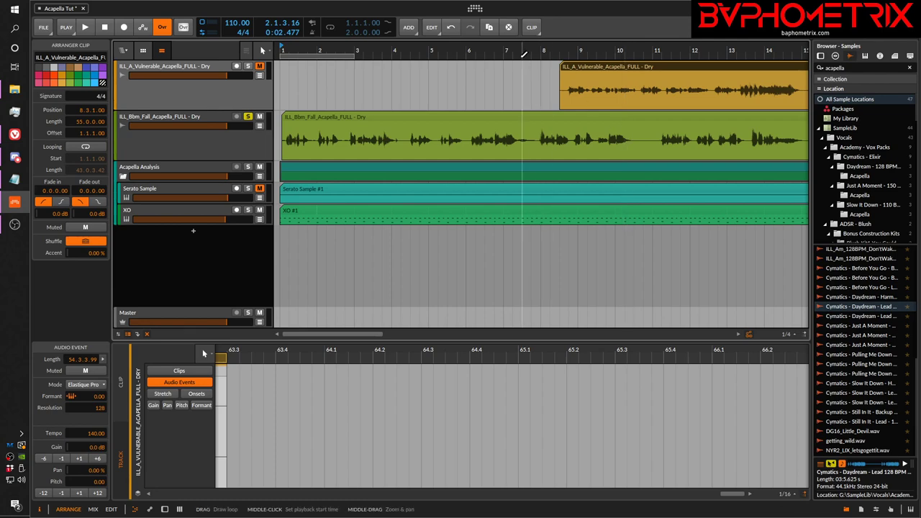
Move the second acapella clip to start at 9.1.1.00.
drag(515, 51, 369, 33)
drag(363, 115, 454, 124)
drag(386, 47, 372, 115)
drag(367, 118, 429, 121)
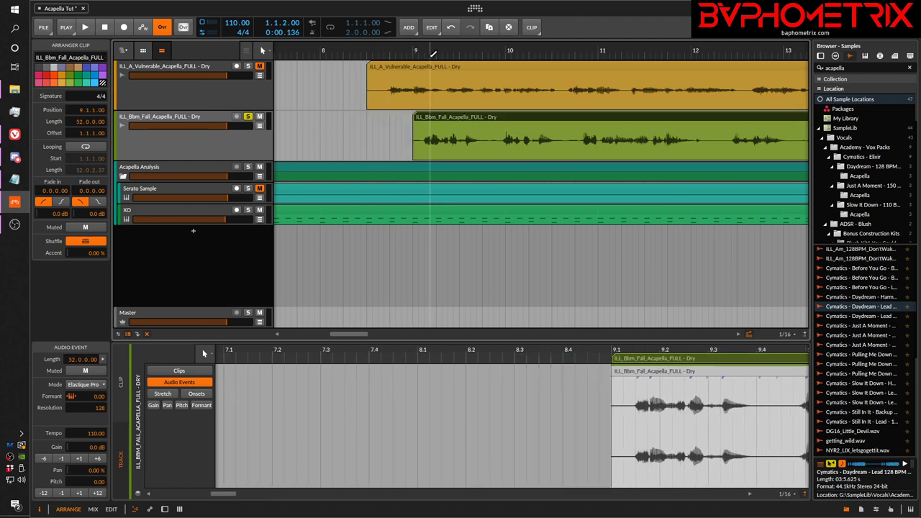
Reduce the first acapella track's height and shift the second acapella clip earlier to 8.4.2.00.
drag(372, 50, 371, 93)
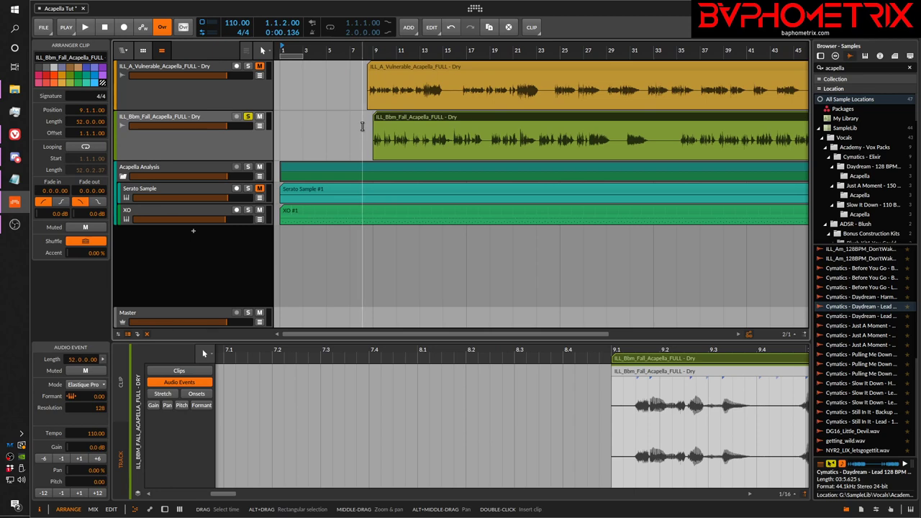
drag(374, 49, 353, 138)
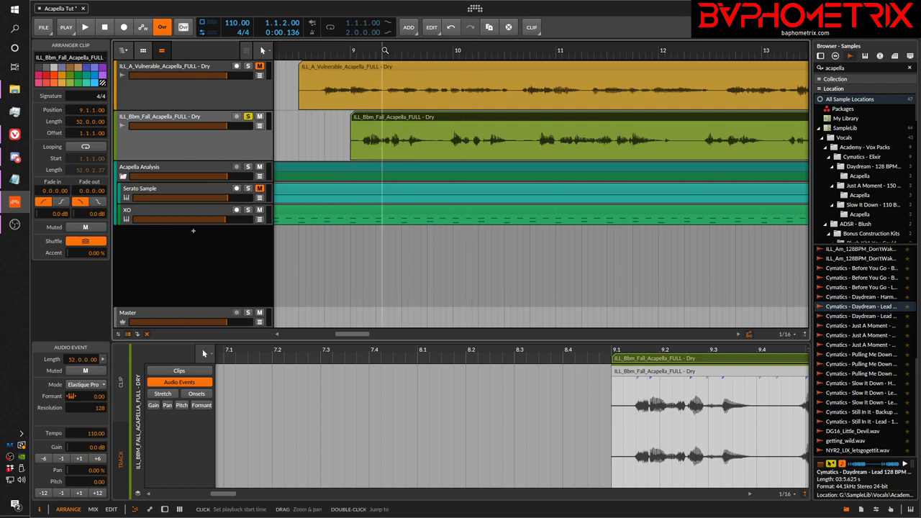
drag(385, 51, 439, 94)
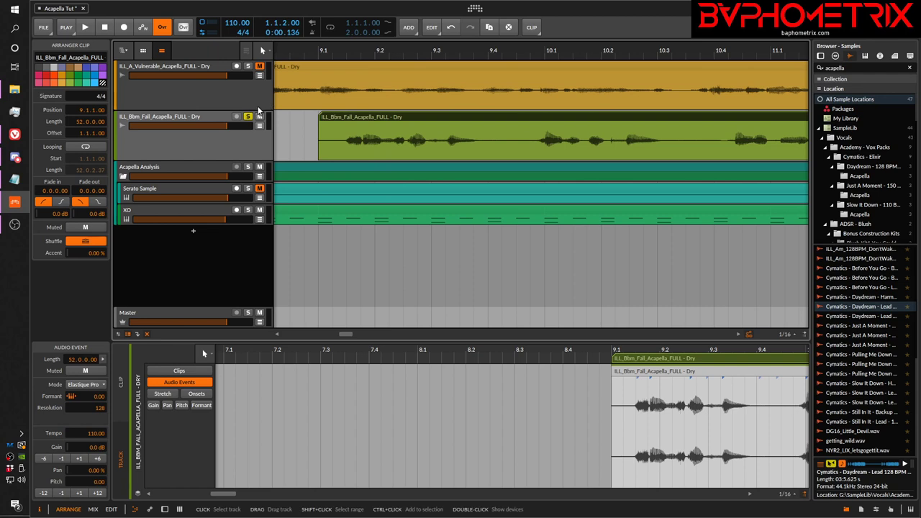
drag(259, 110, 259, 81)
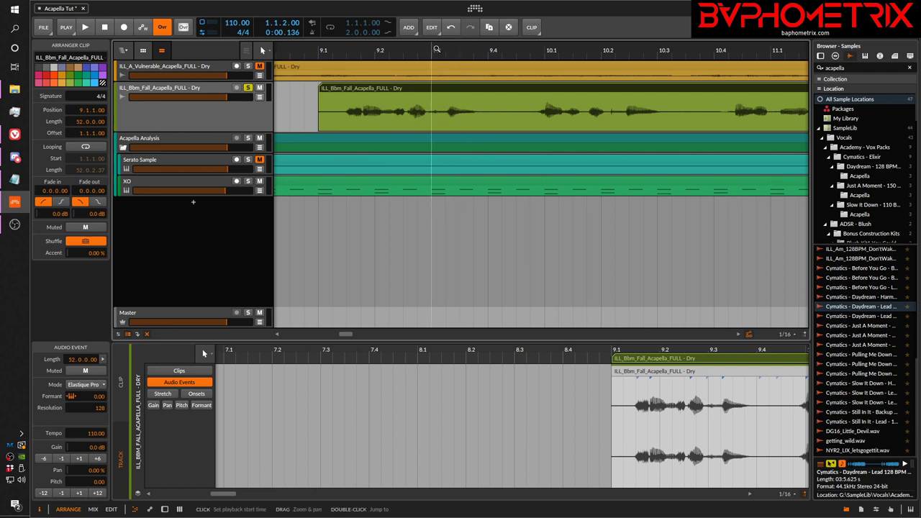
drag(436, 49, 468, 47)
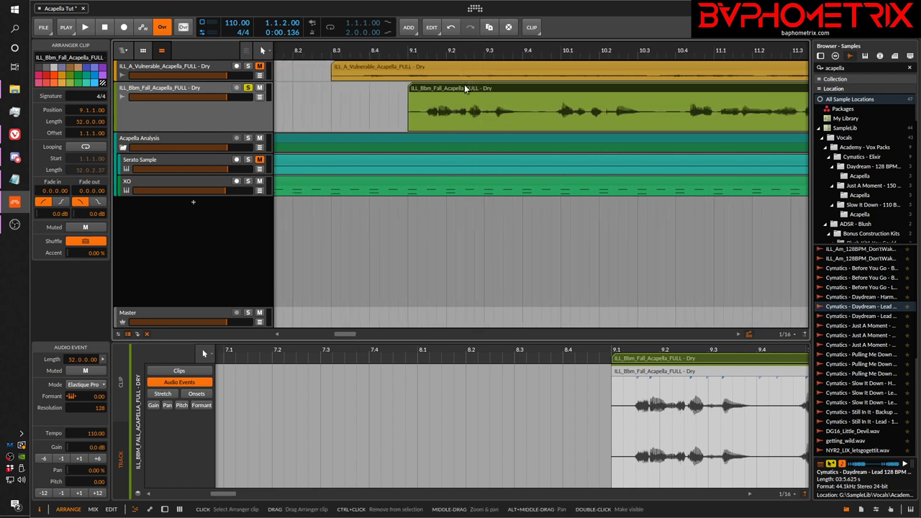
drag(463, 85, 436, 96)
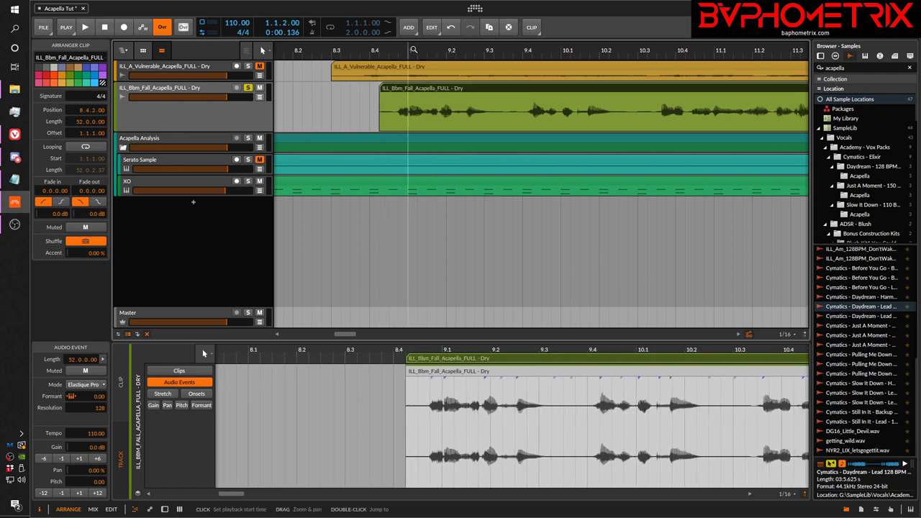
Inspect the second acapella's phrases around bars 9 and 17, and play the arrangement from the clip start at 8.4.2.00.
drag(408, 50, 408, 80)
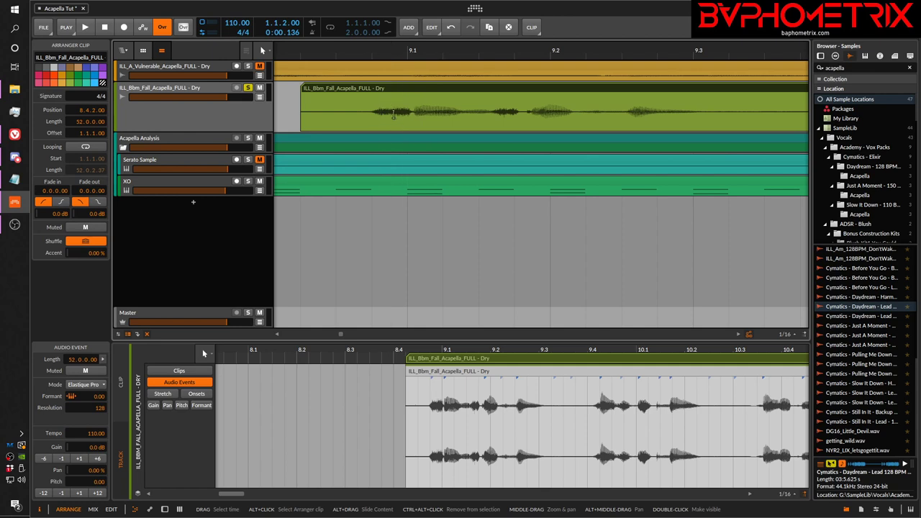
scroll(391, 51, down, 2)
drag(391, 50, 335, 48)
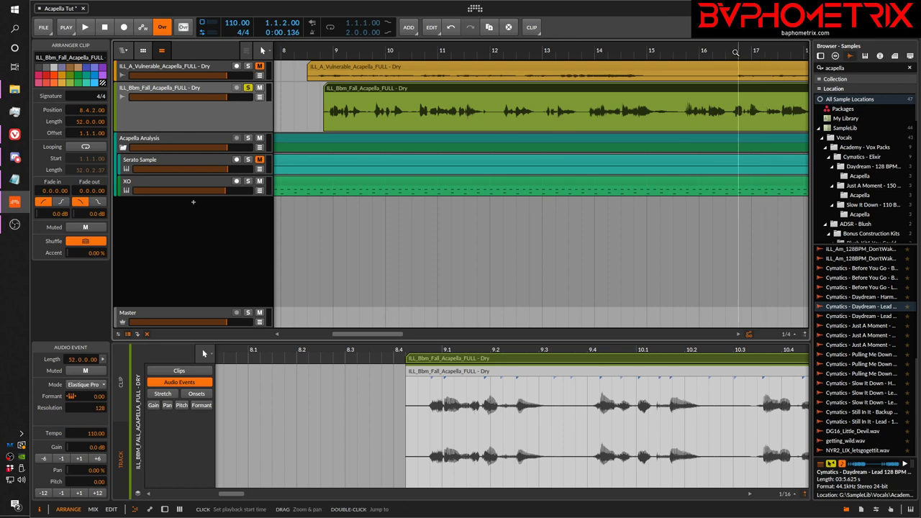
drag(735, 50, 603, 50)
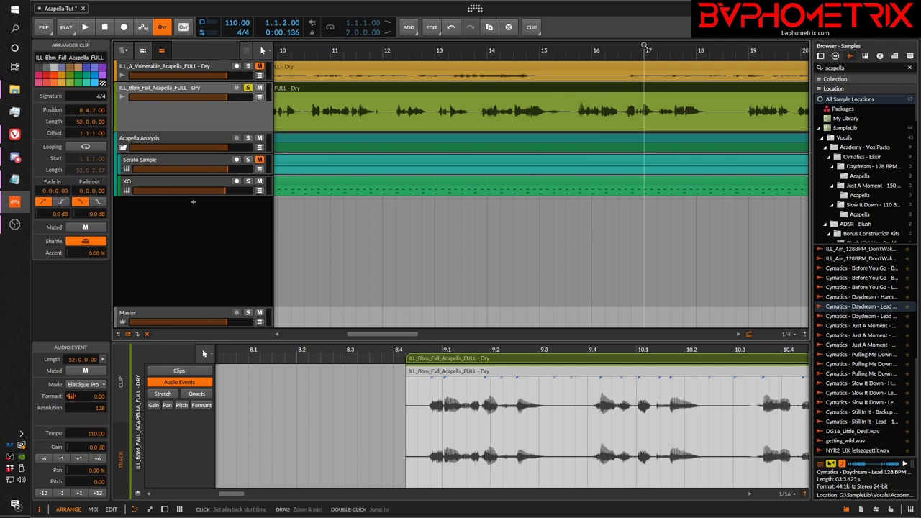
drag(645, 47, 449, 53)
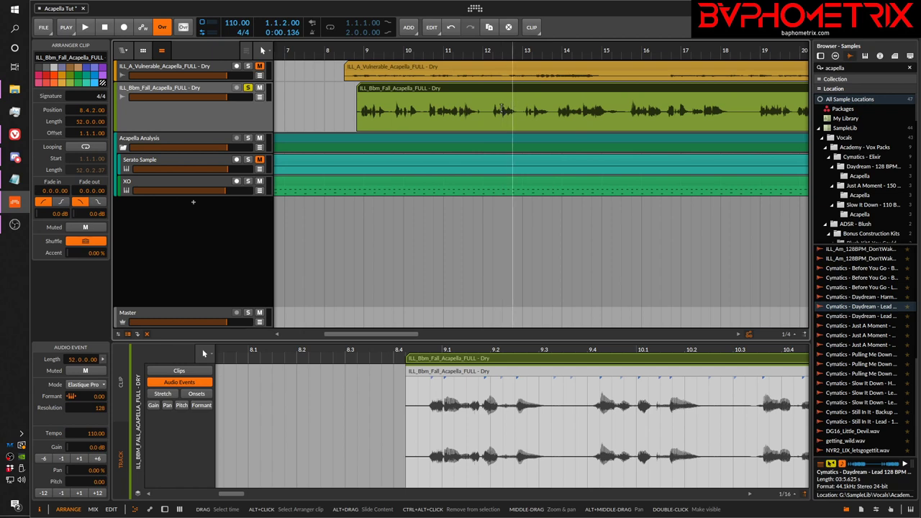
click(461, 87)
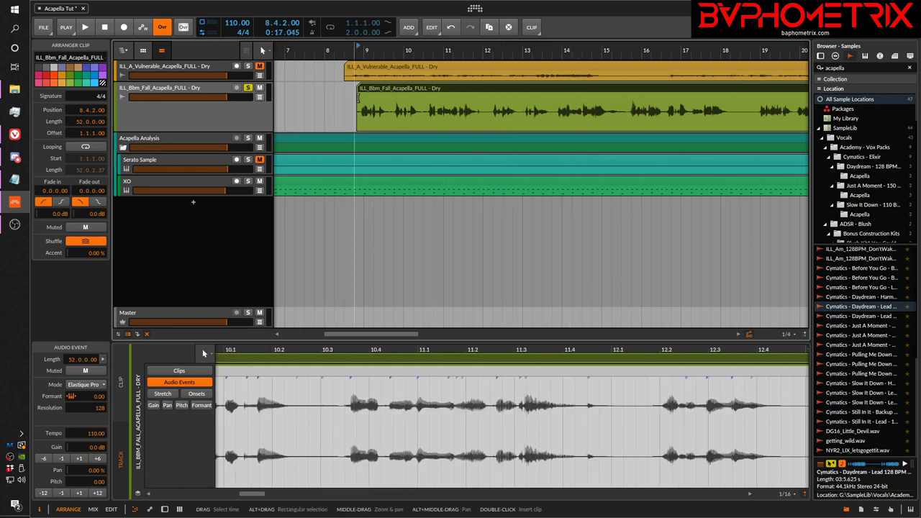
key(space)
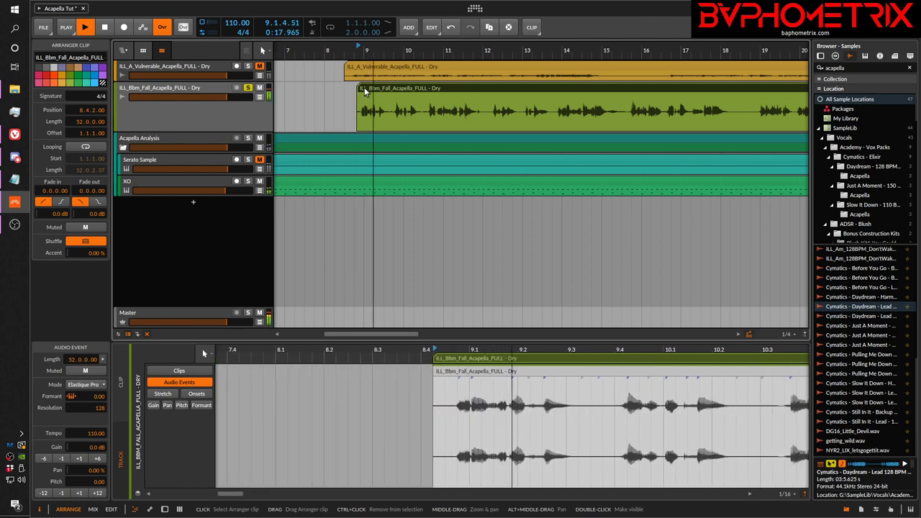
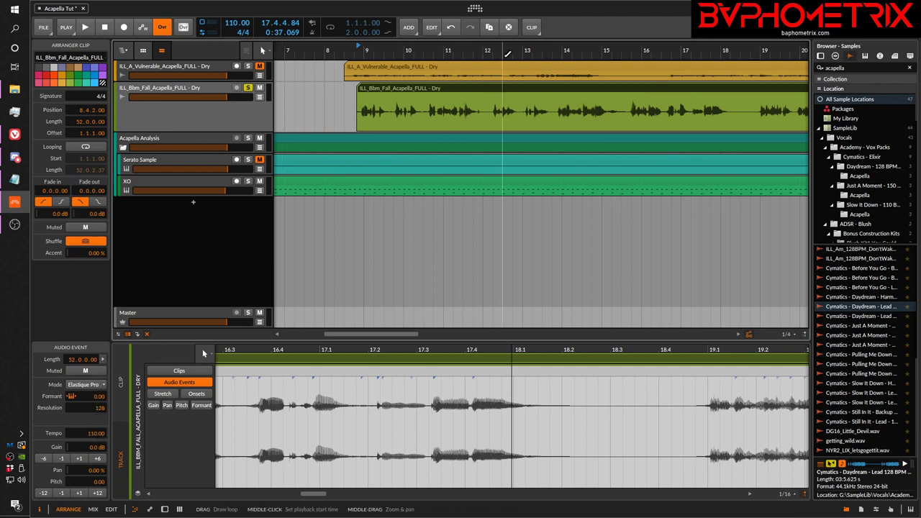
Extend the second acapella clip to a length of 76.0.3.00 and set its audio event tempo to 130.00.
drag(497, 50, 653, 88)
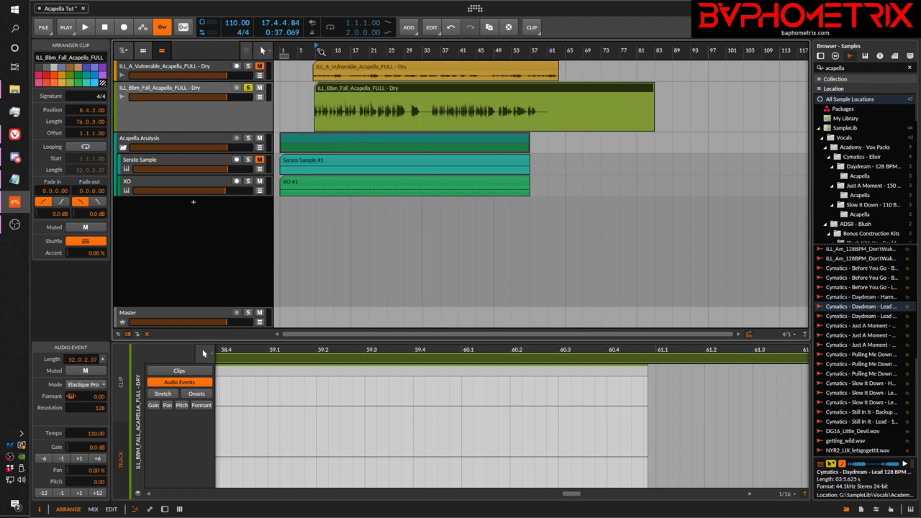
key(plus)
key(plus)
key(plus)
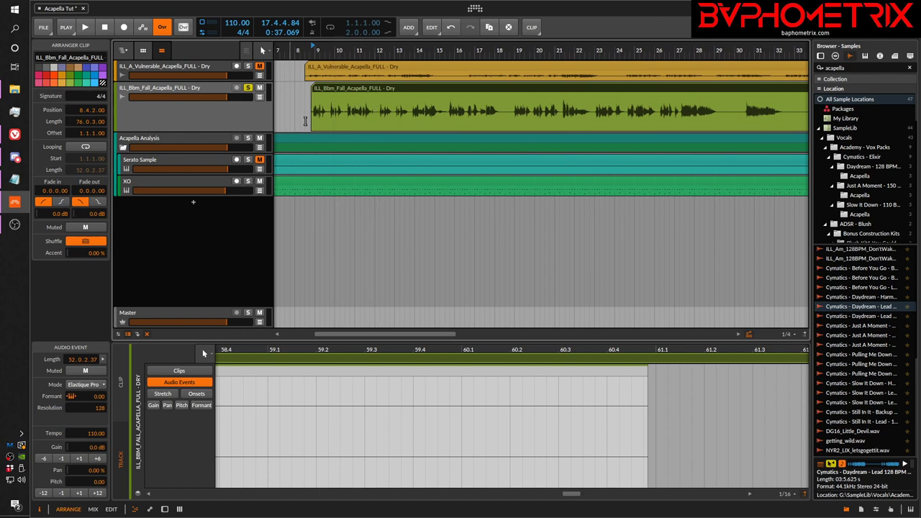
key(plus)
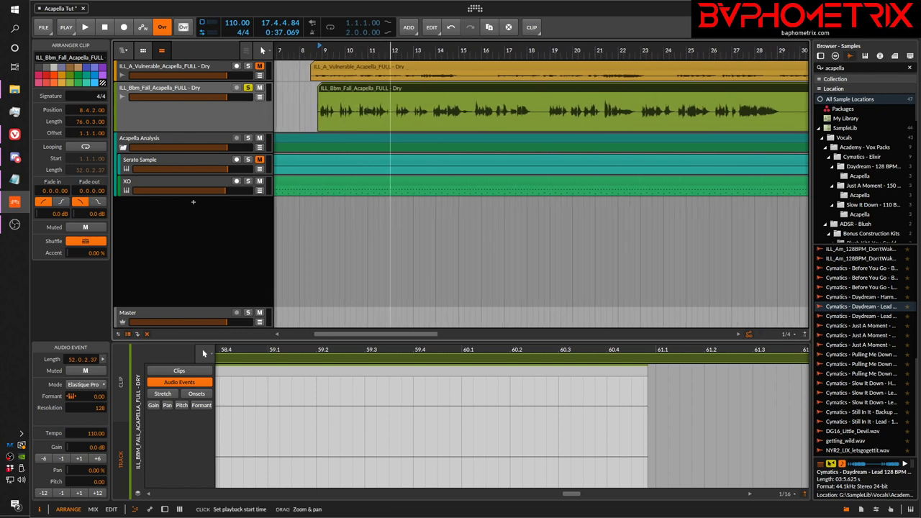
key(plus)
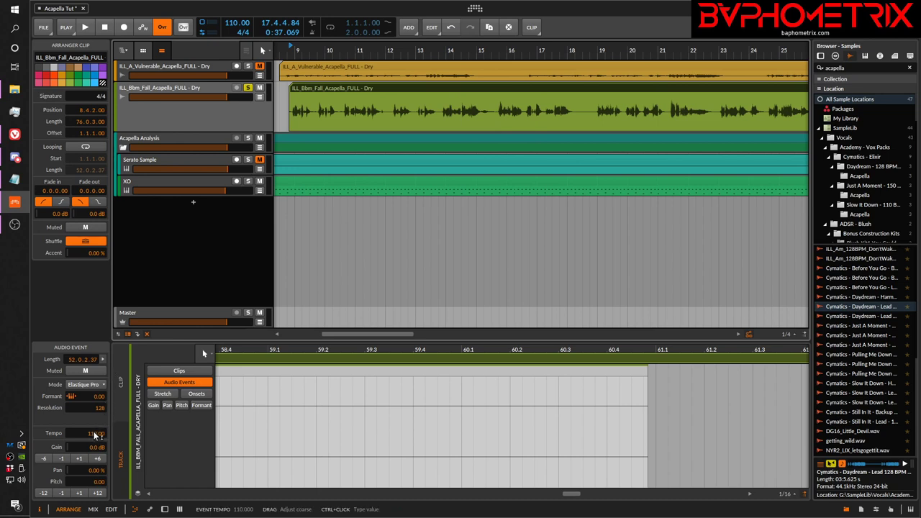
drag(95, 435, 95, 423)
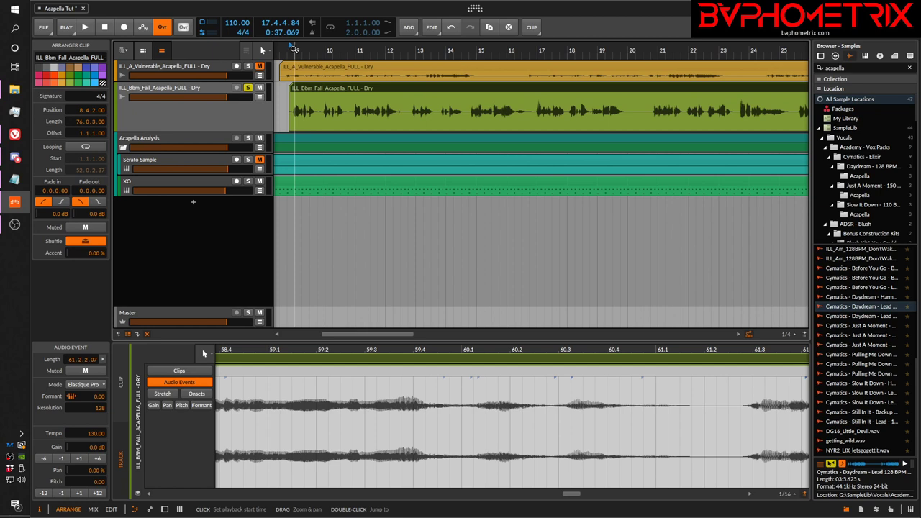
Move the second acapella clip to 8.4.1.00 and check its phrases against the bar lines at bars 9 and 17.
drag(294, 49, 334, 66)
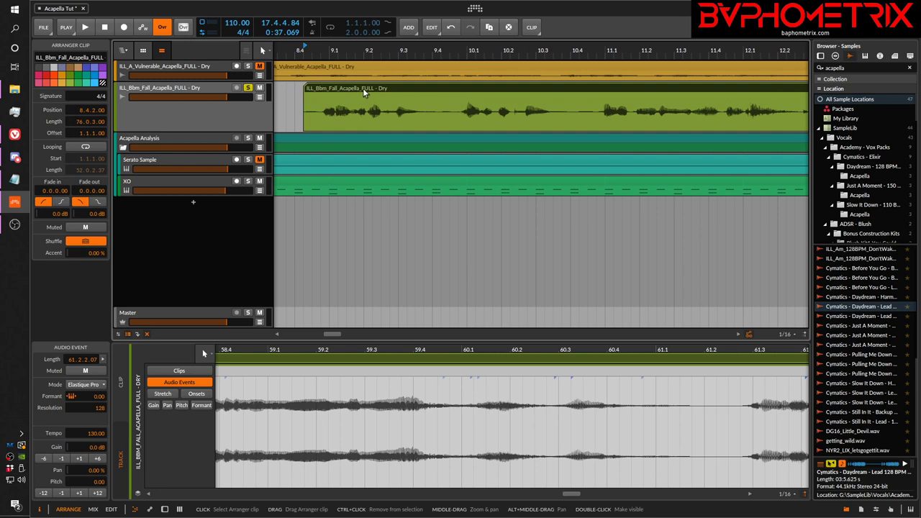
drag(364, 86, 356, 86)
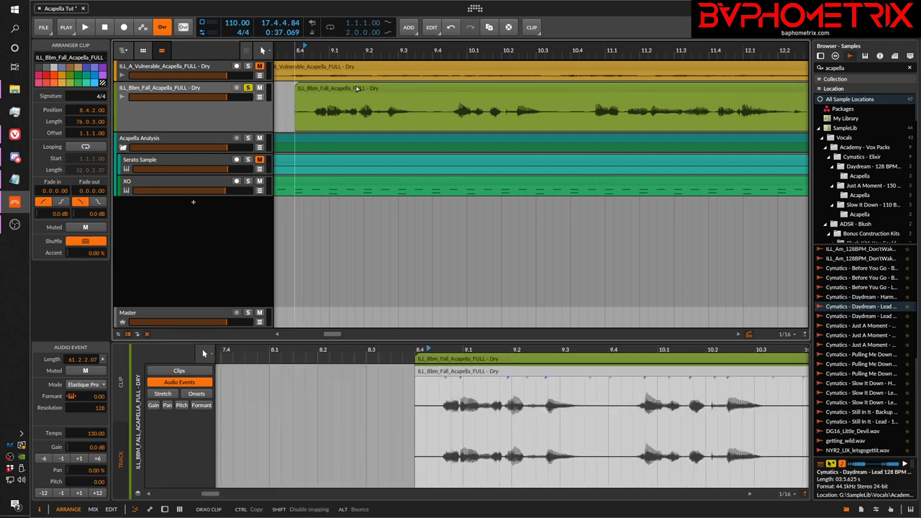
drag(343, 45, 381, 50)
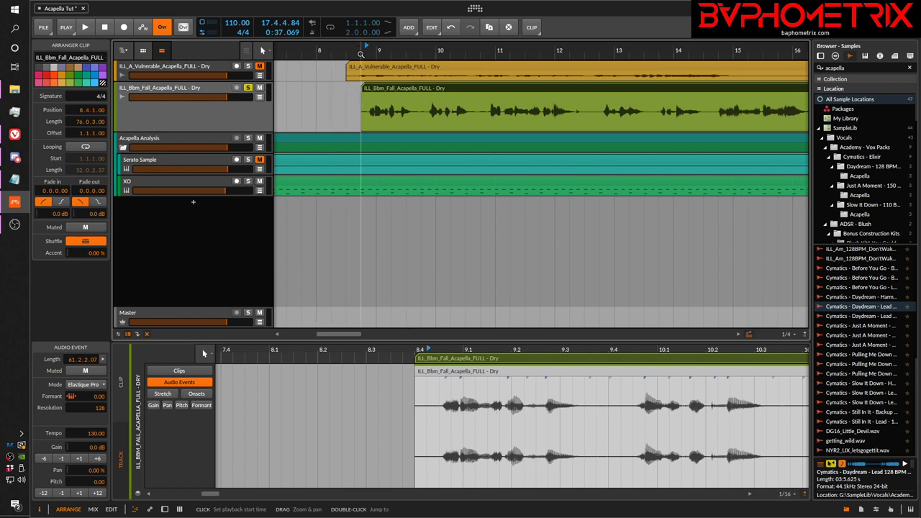
mouse_move(379, 86)
mouse_down()
mouse_move(340, 96)
mouse_move(395, 87)
mouse_move(364, 92)
mouse_move(379, 90)
mouse_up()
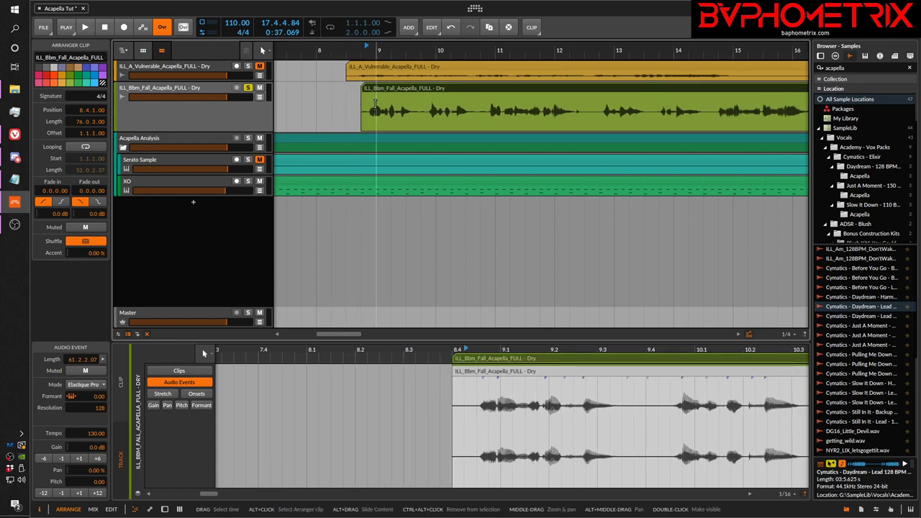
drag(376, 47, 377, 110)
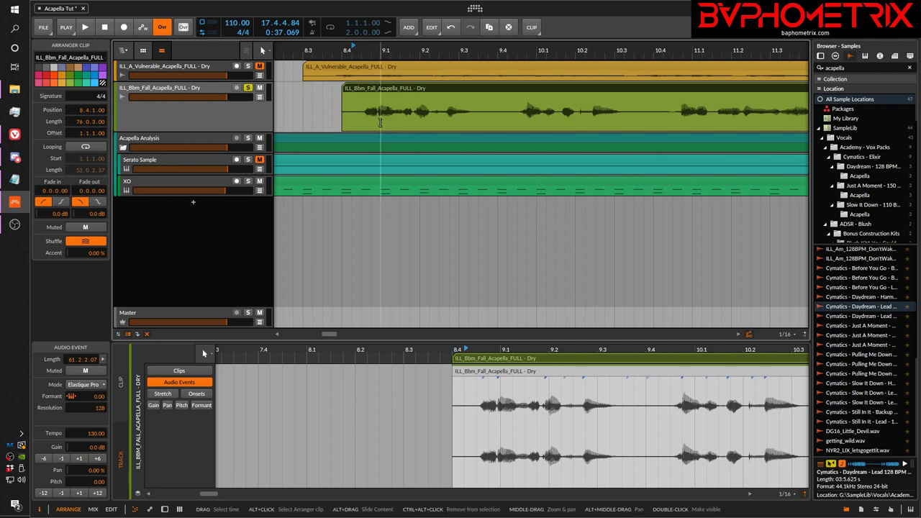
drag(422, 50, 330, 43)
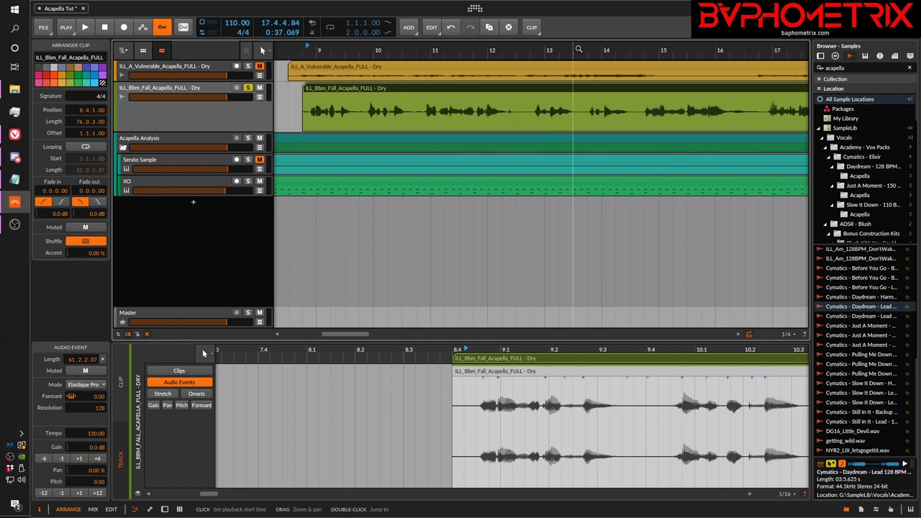
drag(572, 51, 525, 86)
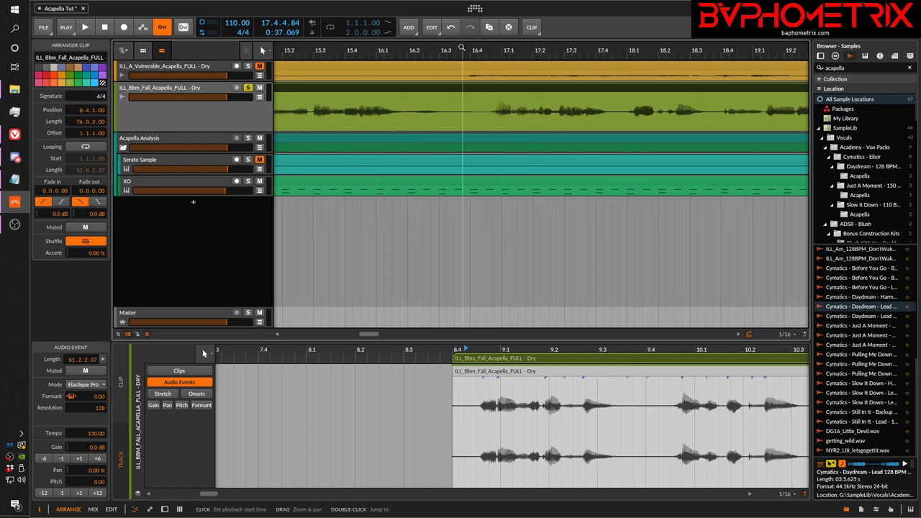
Set the second acapella's audio event tempo to 134.00.
drag(461, 48, 610, 52)
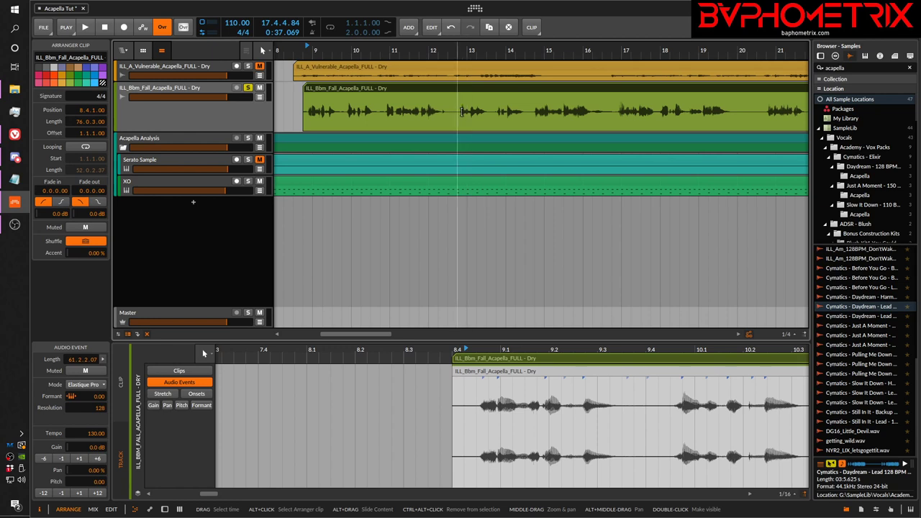
drag(465, 49, 484, 107)
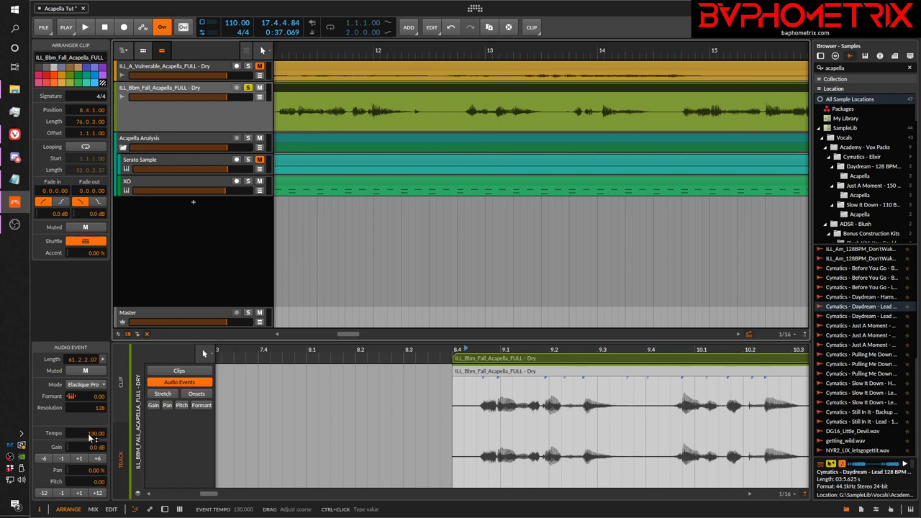
drag(91, 436, 94, 438)
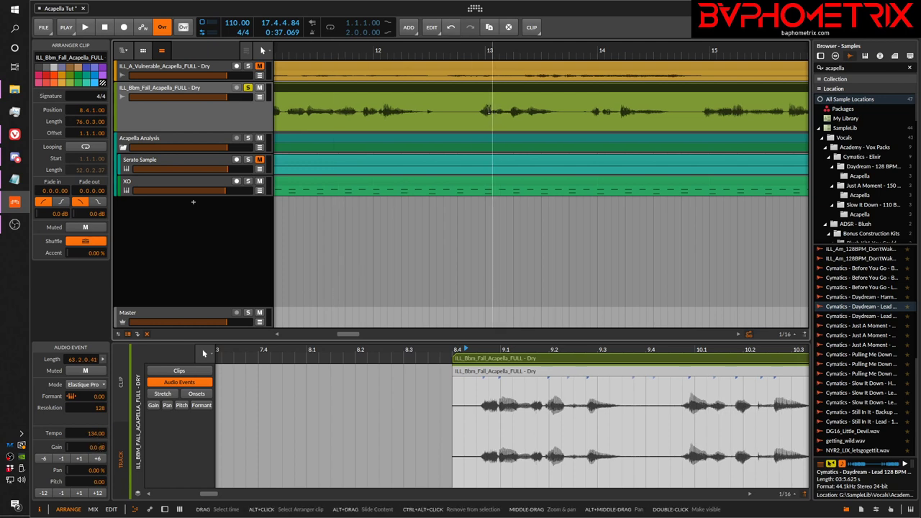
Inspect the second acapella's phrase starts against the bar lines at bars 9 and 17.
drag(477, 50, 491, 32)
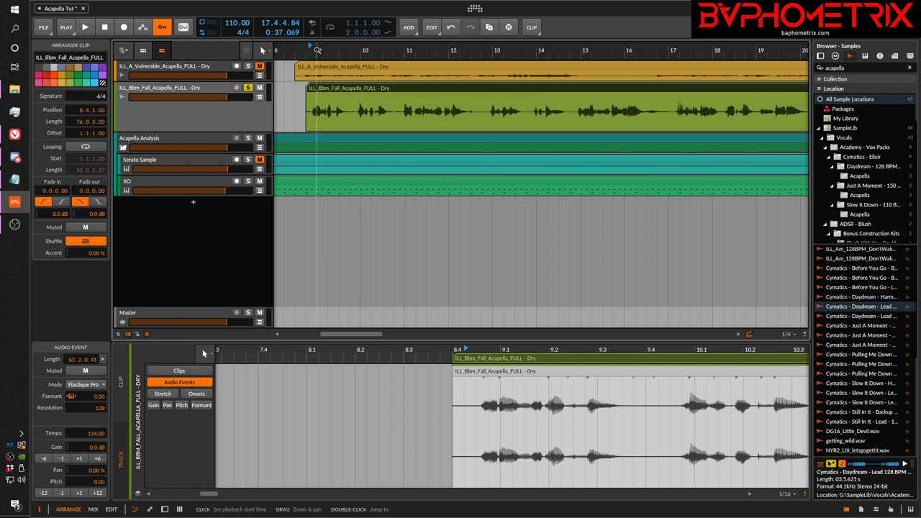
drag(317, 49, 346, 121)
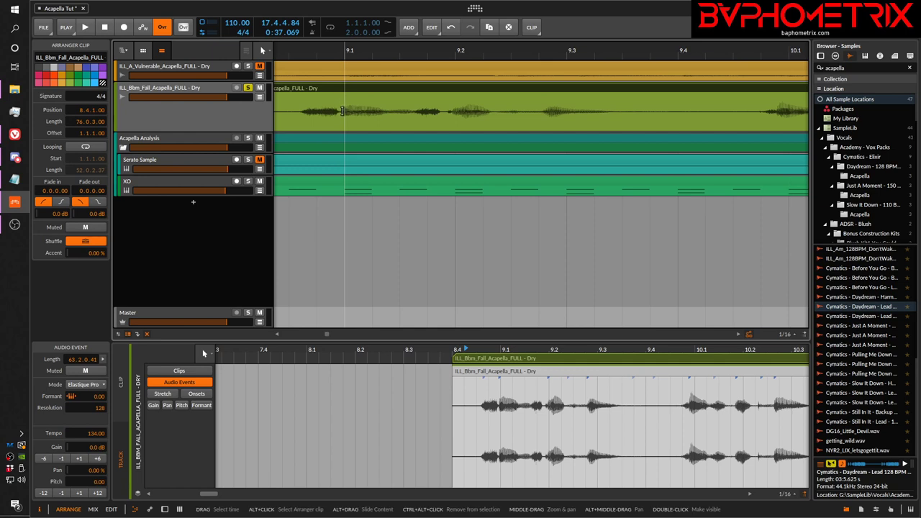
drag(368, 49, 364, 45)
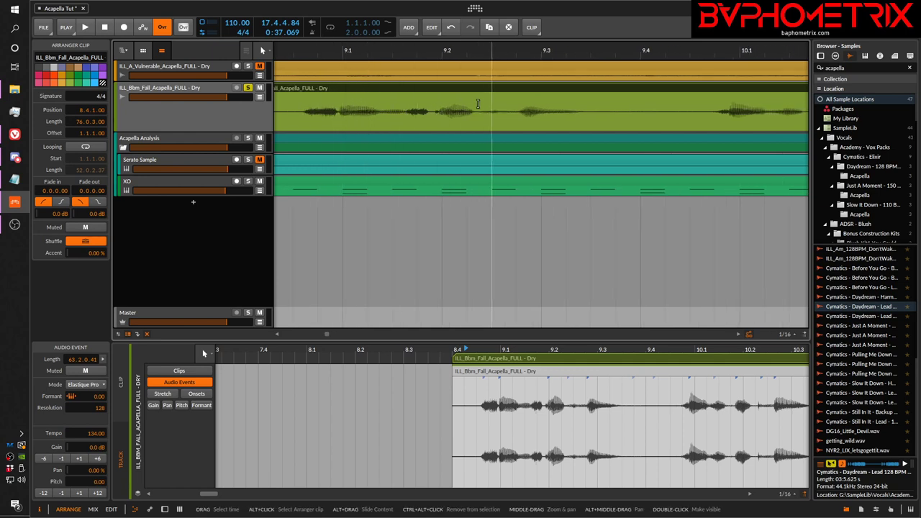
drag(346, 50, 291, 47)
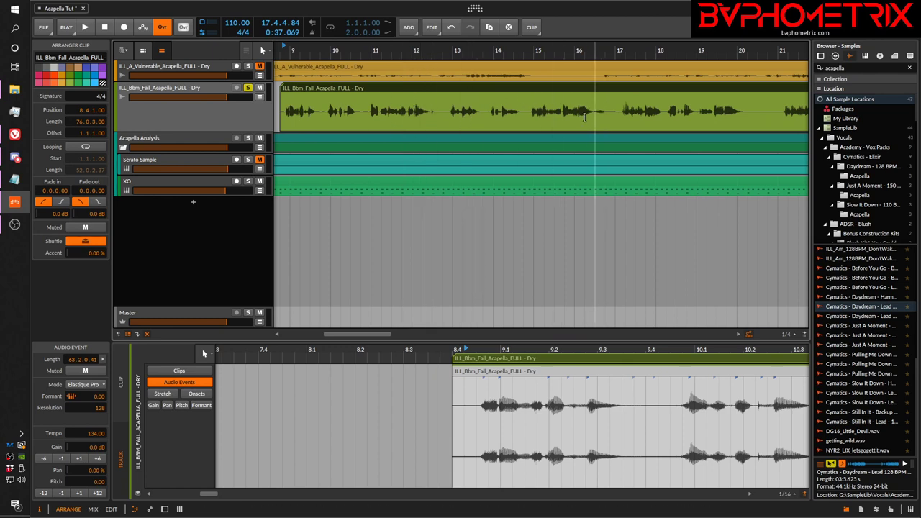
drag(623, 48, 555, 68)
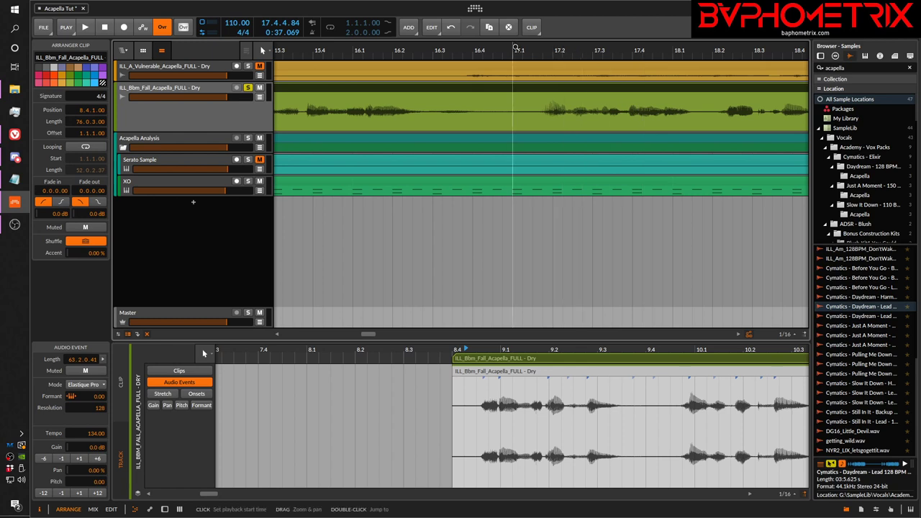
drag(516, 48, 569, 57)
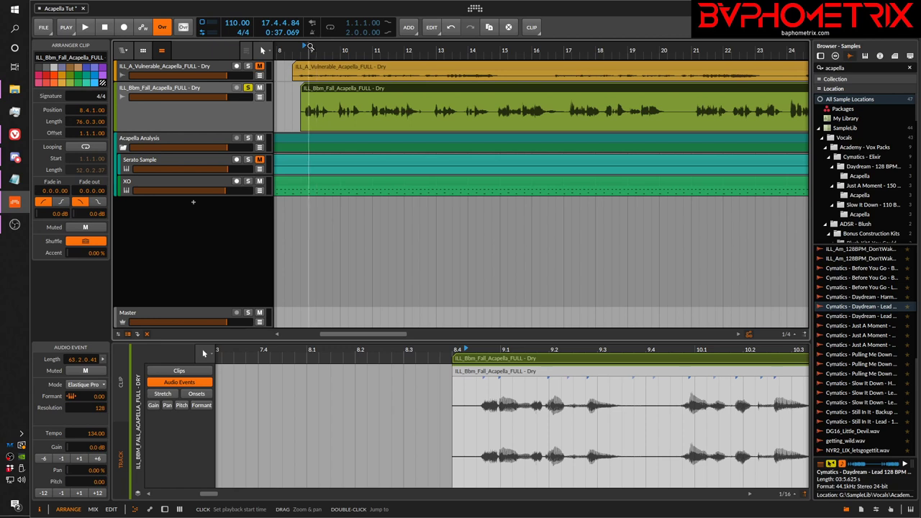
drag(308, 47, 328, 65)
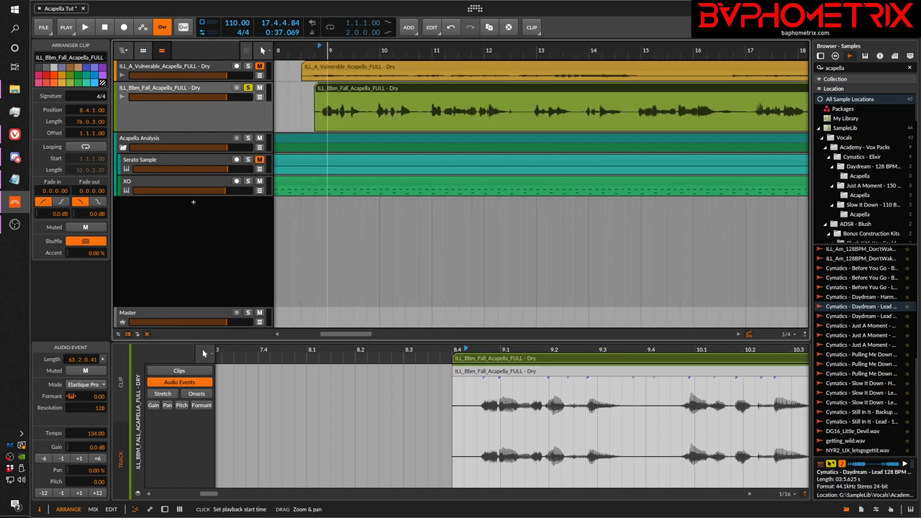
Take the second acapella track out of solo and play it with the drums from 8.1.1.00, 14.3.1.00 and 15.1.1.00.
drag(327, 65, 301, 45)
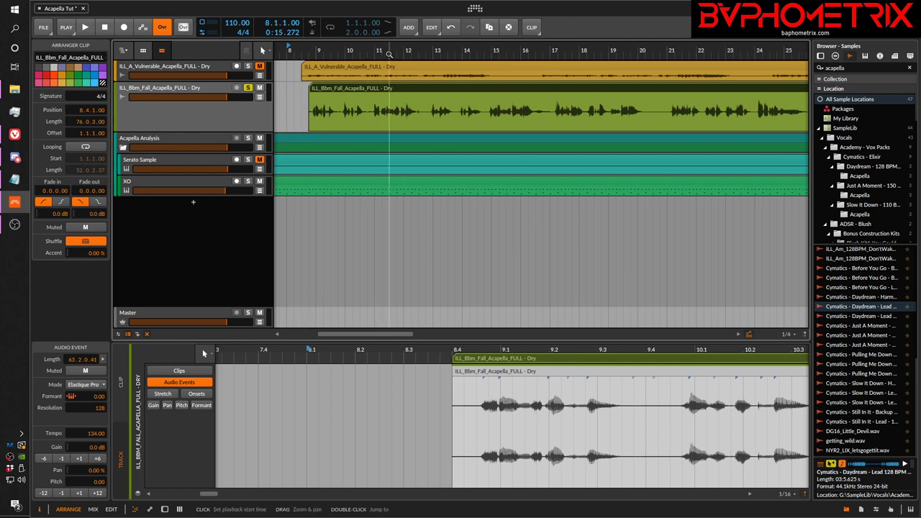
key(space)
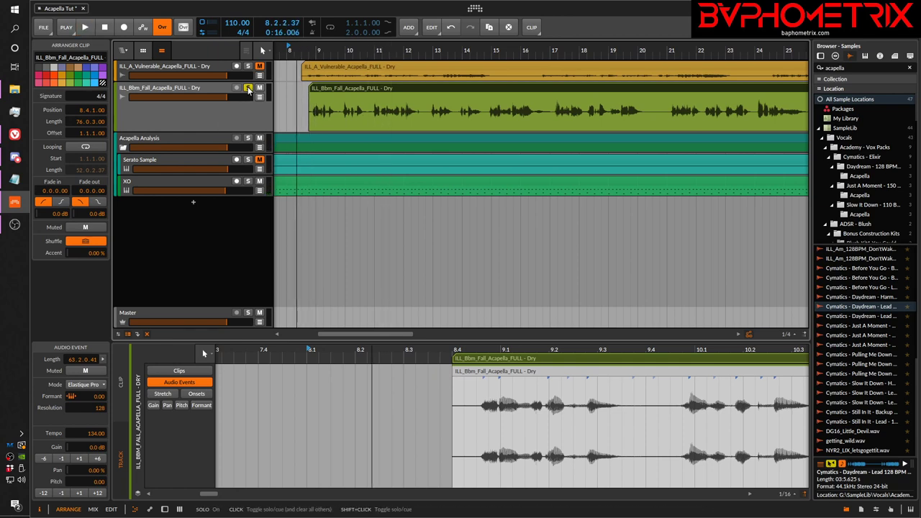
key(space)
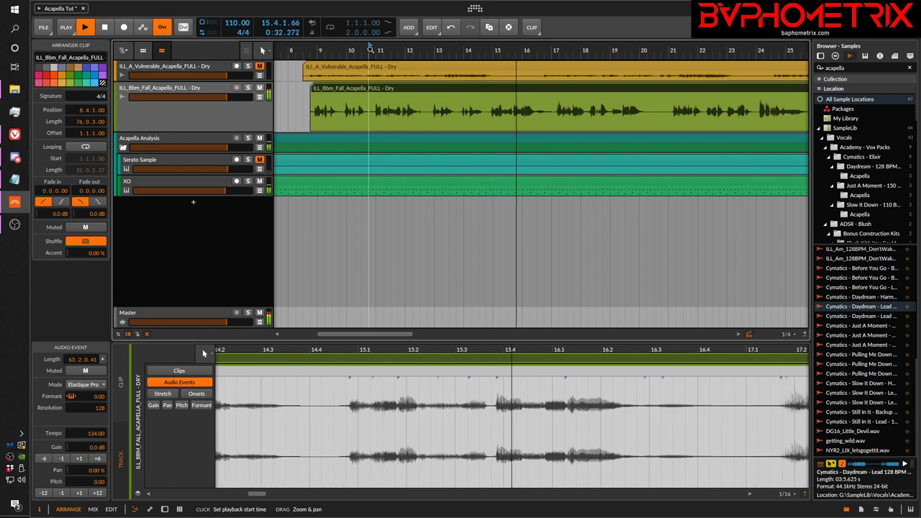
key(space)
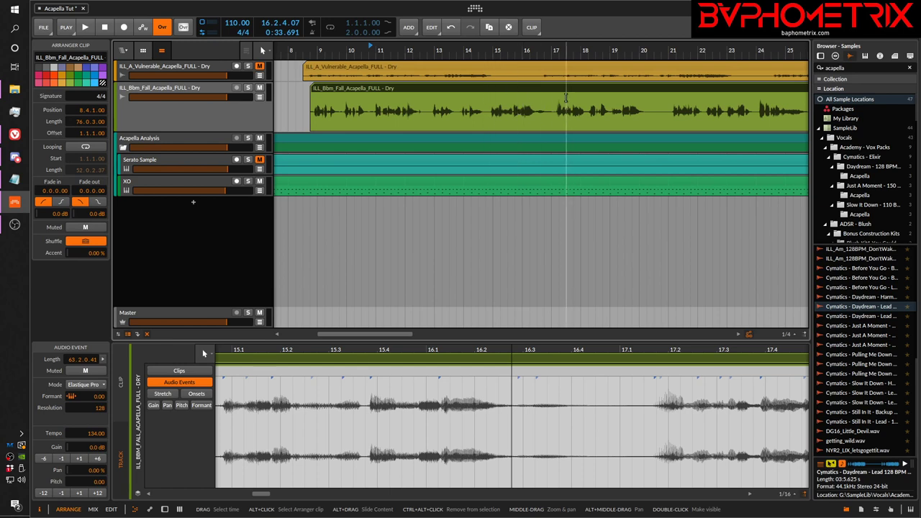
click(480, 97)
key(space)
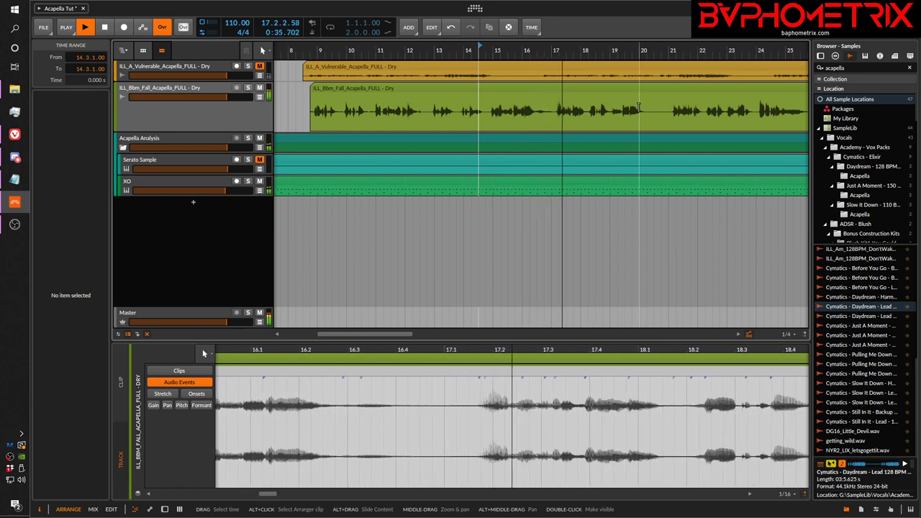
click(494, 101)
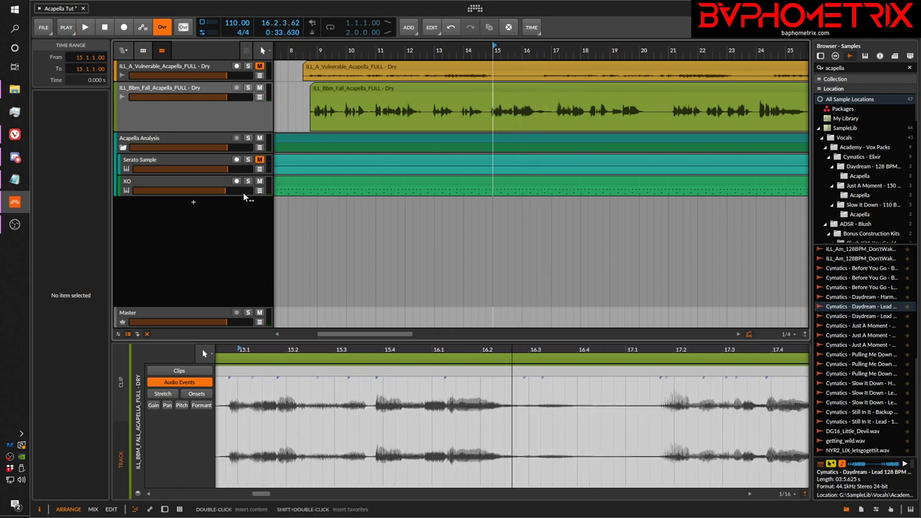
Set the second acapella's audio event tempo to 135.00 and check its phrases against the bar lines at bars 13 and 17.
click(386, 86)
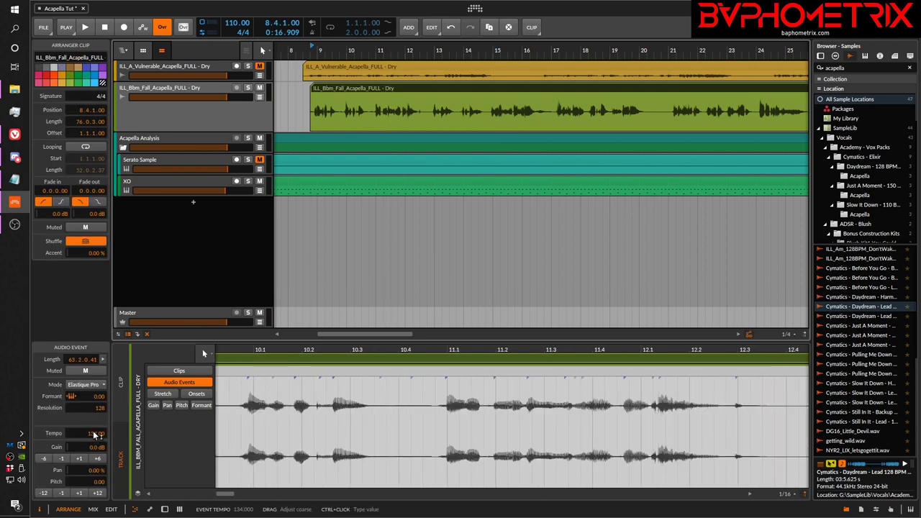
drag(92, 436, 92, 434)
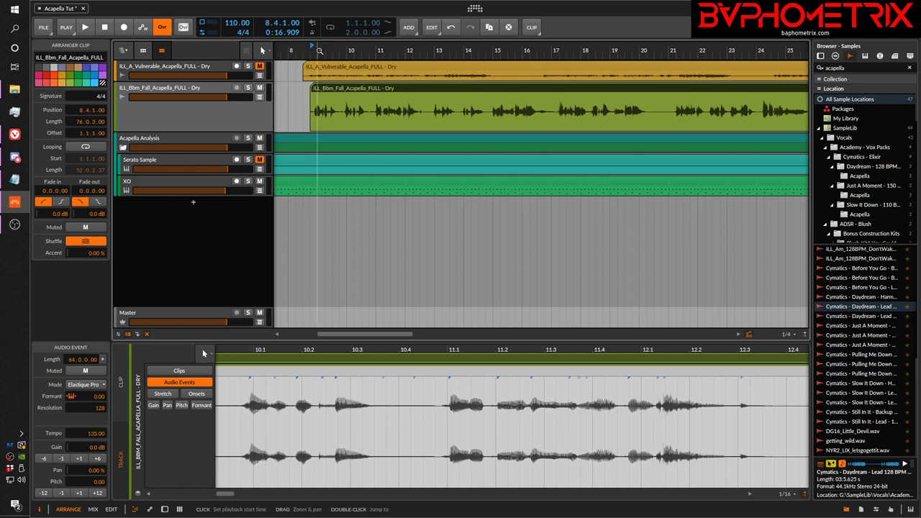
drag(320, 50, 380, 50)
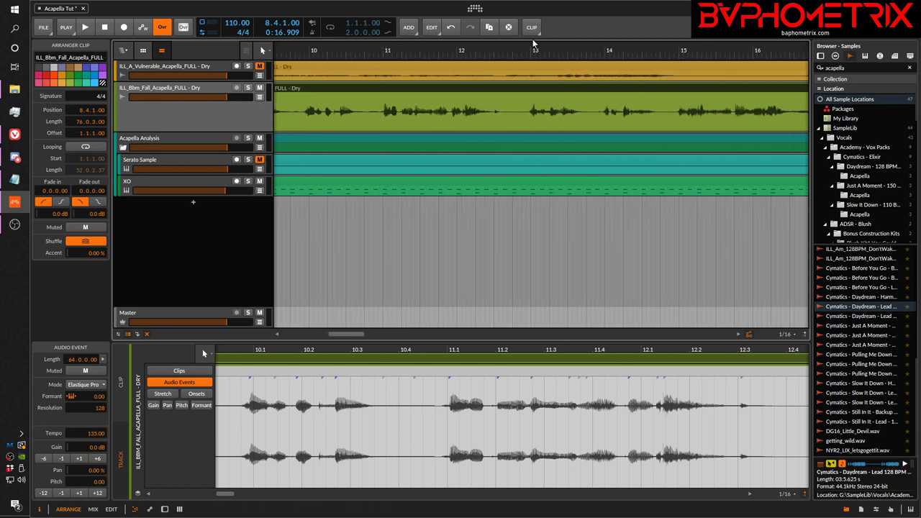
mouse_move(533, 49)
mouse_down()
mouse_move(501, 110)
mouse_move(475, 40)
mouse_up()
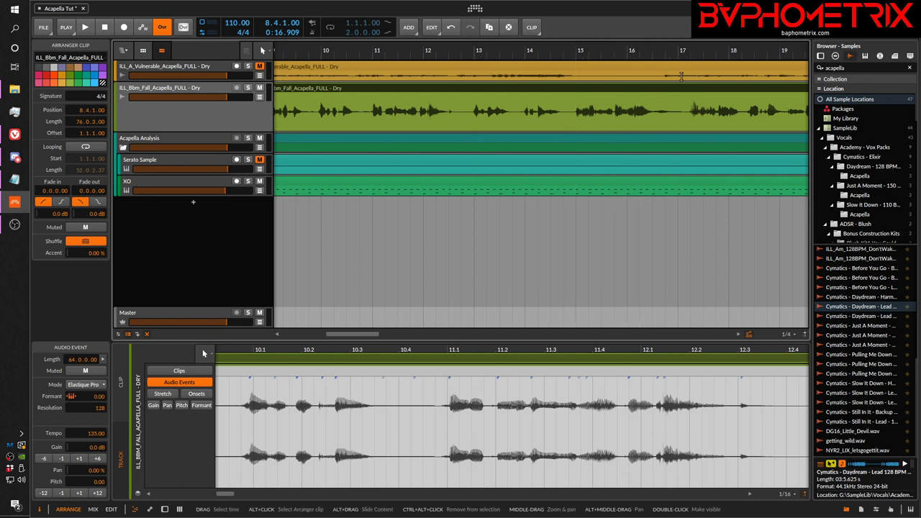
drag(695, 50, 658, 68)
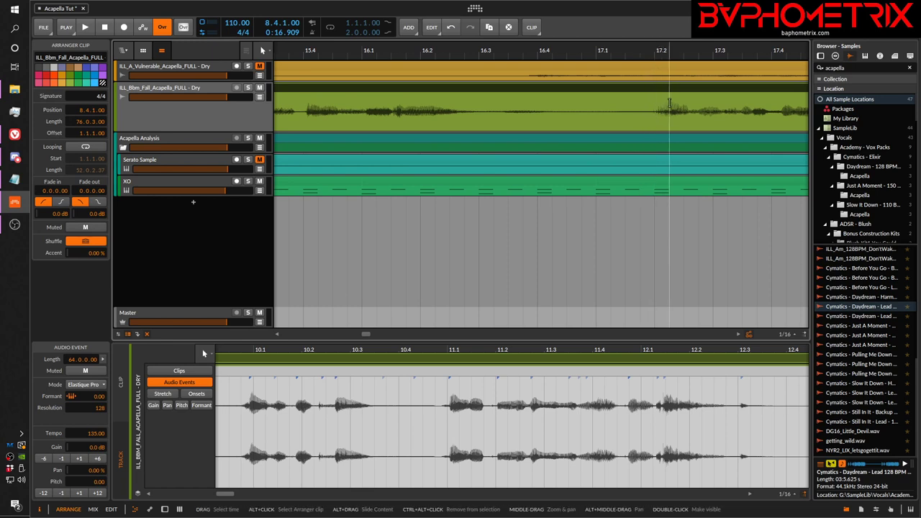
Play the arrangement from bar 8 and review the second acapella's phrases beyond bar 17.
drag(645, 48, 519, 43)
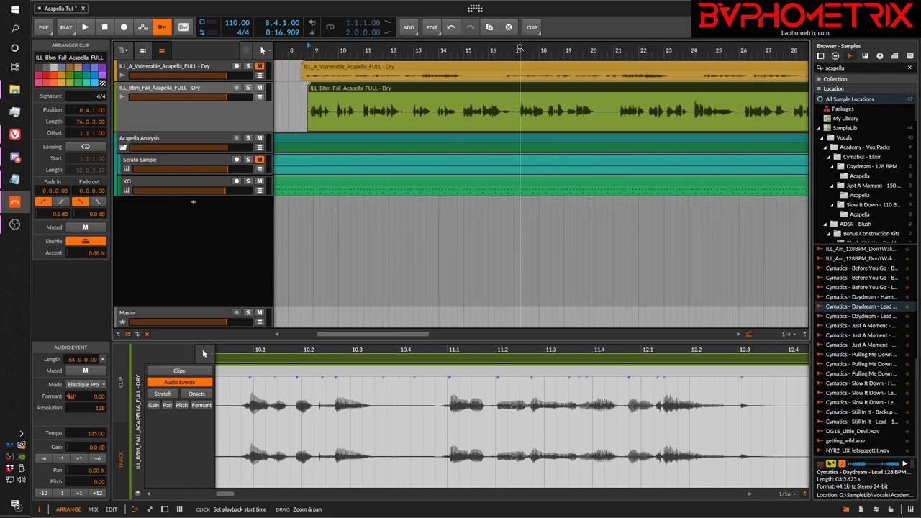
key(space)
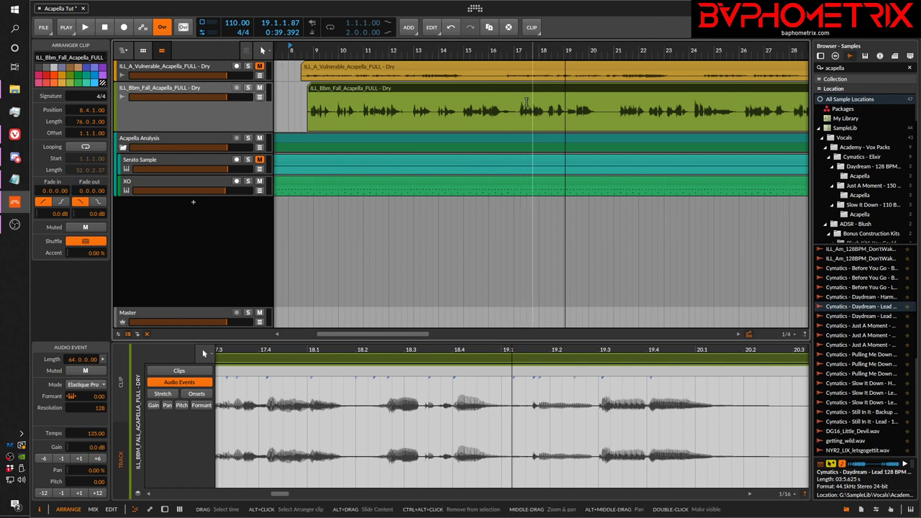
drag(541, 49, 473, 54)
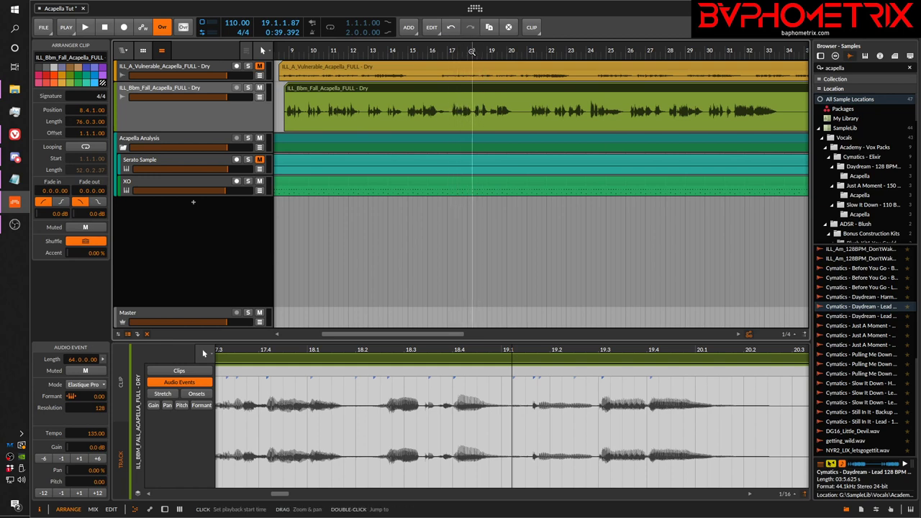
Play the ILL_Bbm_Fall acapella against the drums from about bar 18 and listen through to around bar 29.
double_click(471, 48)
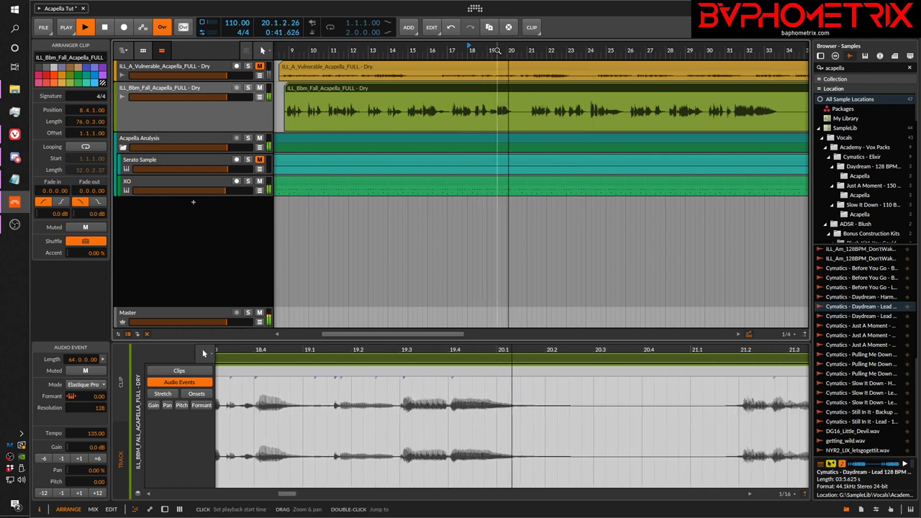
drag(508, 50, 473, 47)
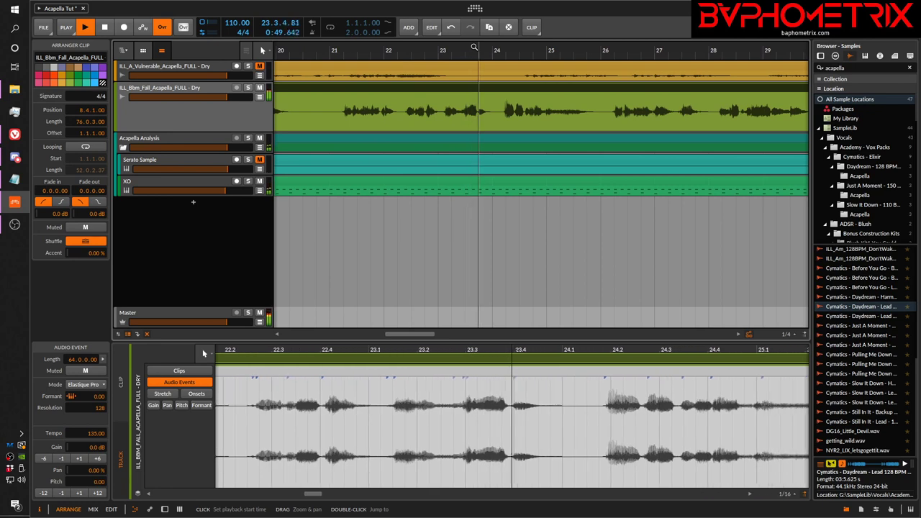
drag(512, 49, 528, 46)
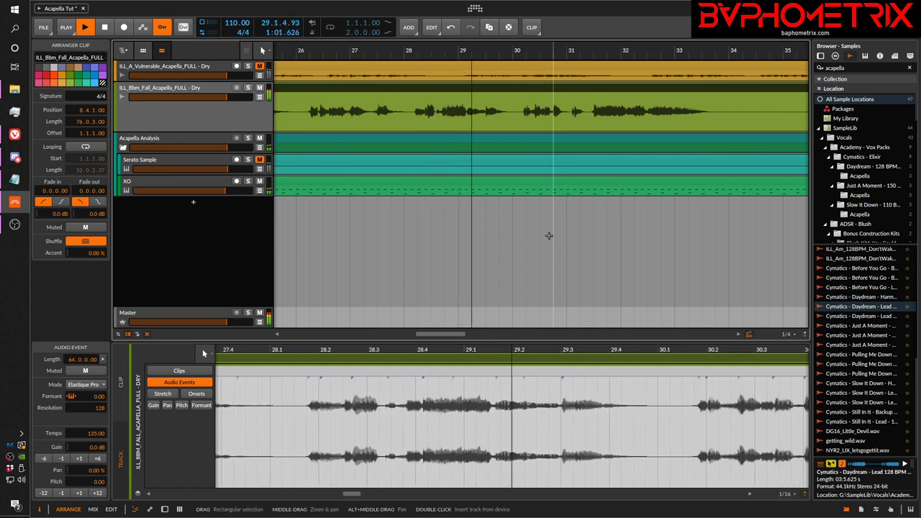
key(space)
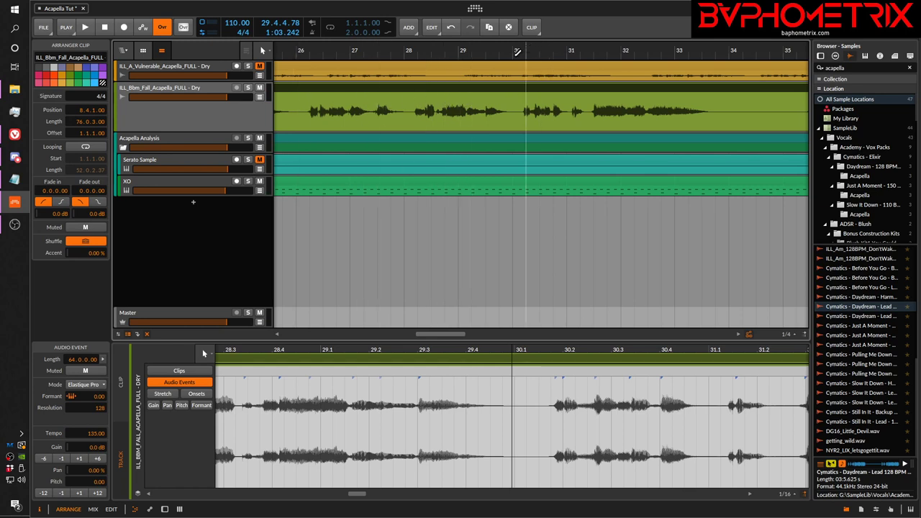
Insert a cue marker on the arranger timeline near bar 27 and move it to 28.2.1.00.
click(459, 109)
click(444, 115)
drag(500, 50, 430, 50)
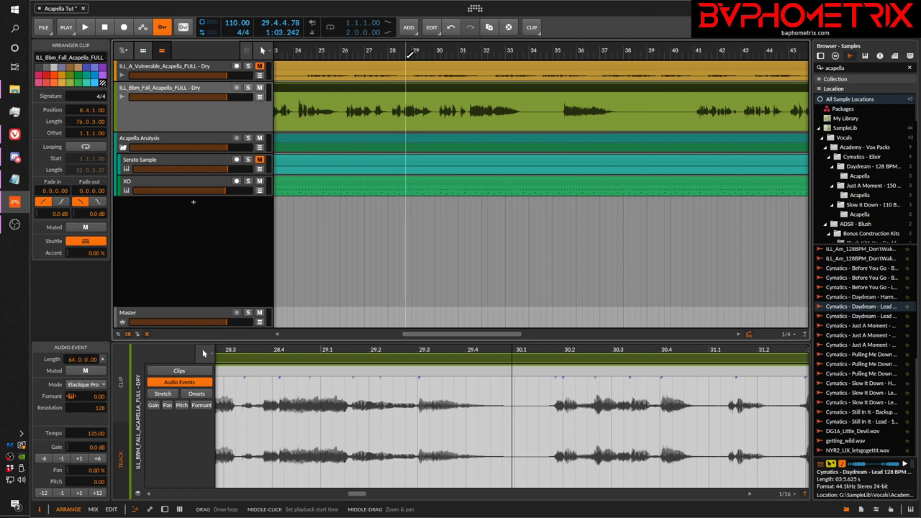
right_click(408, 65)
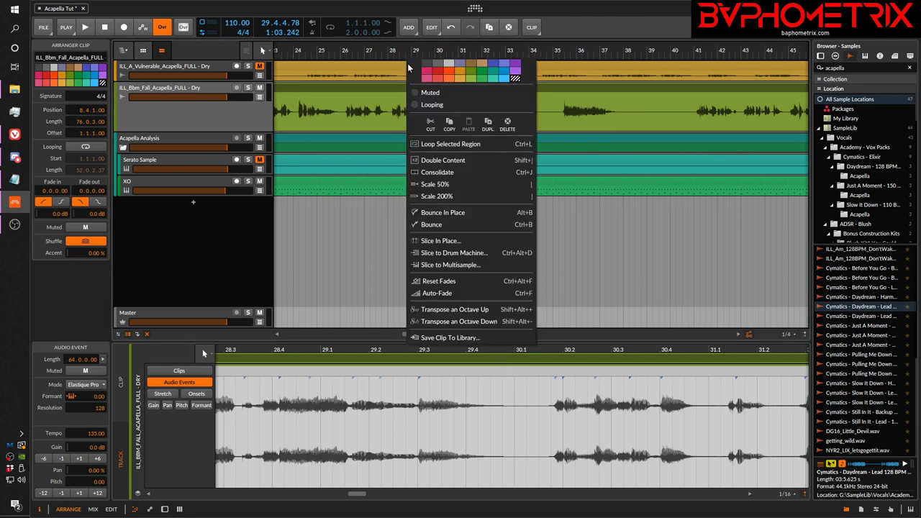
click(407, 52)
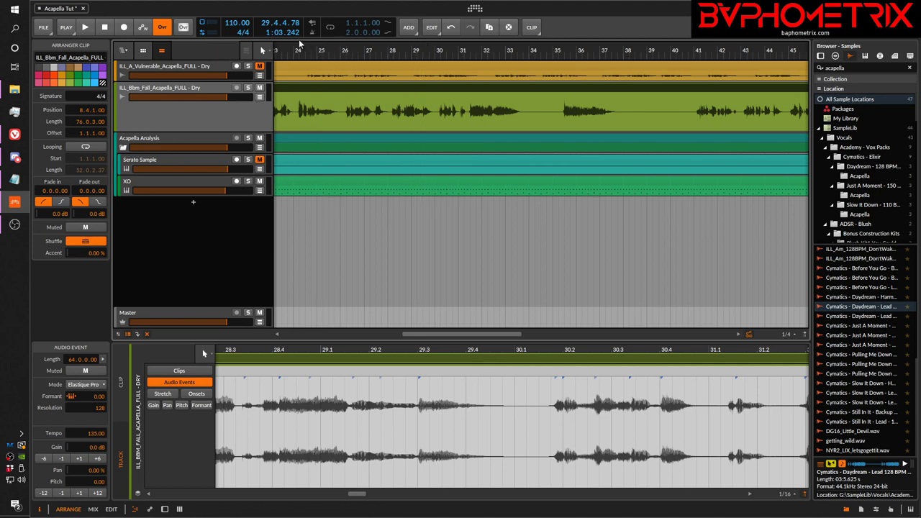
right_click(382, 49)
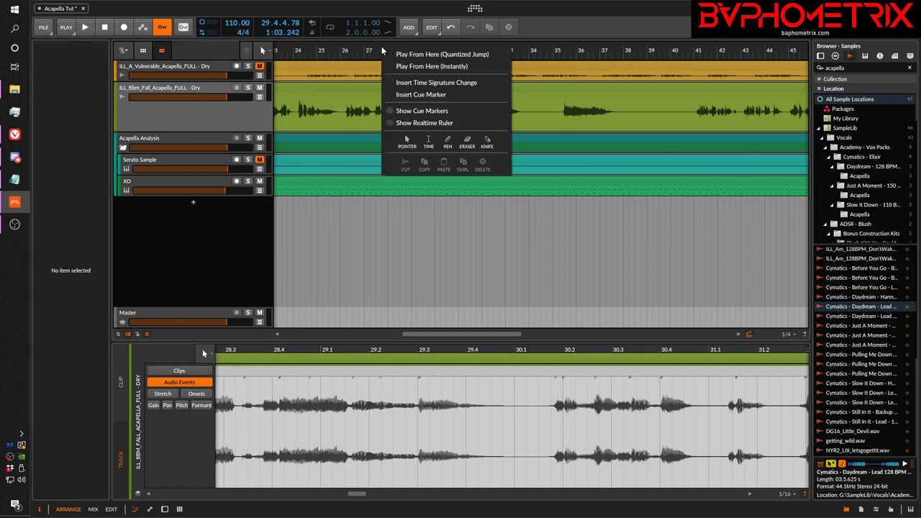
click(419, 94)
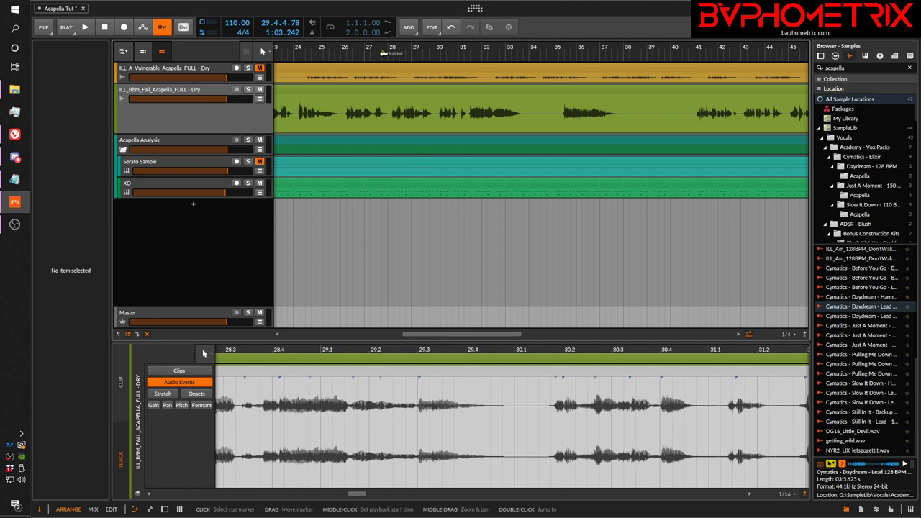
mouse_move(384, 53)
mouse_down()
mouse_move(432, 57)
mouse_move(395, 65)
mouse_up()
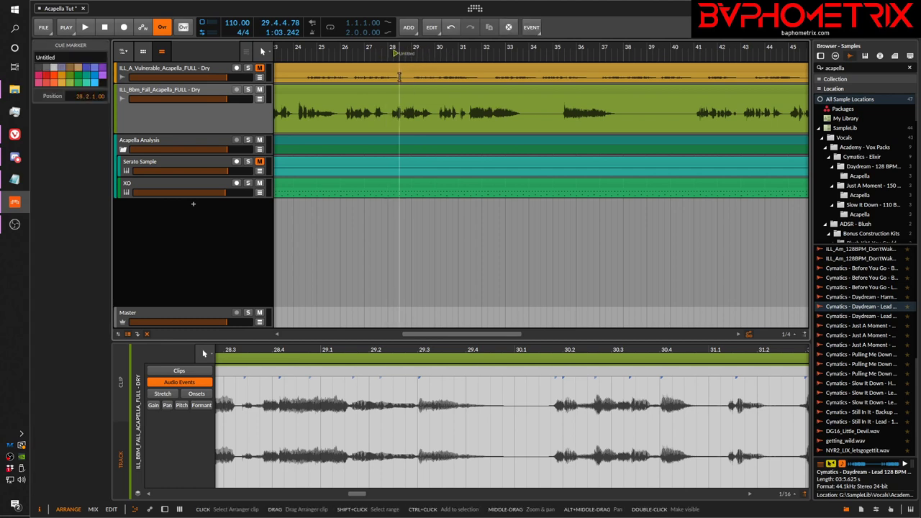
Audition the ILL_Bbm_Fall vocal from 27.2.1.00 and move the cue marker to that position.
click(372, 115)
key(space)
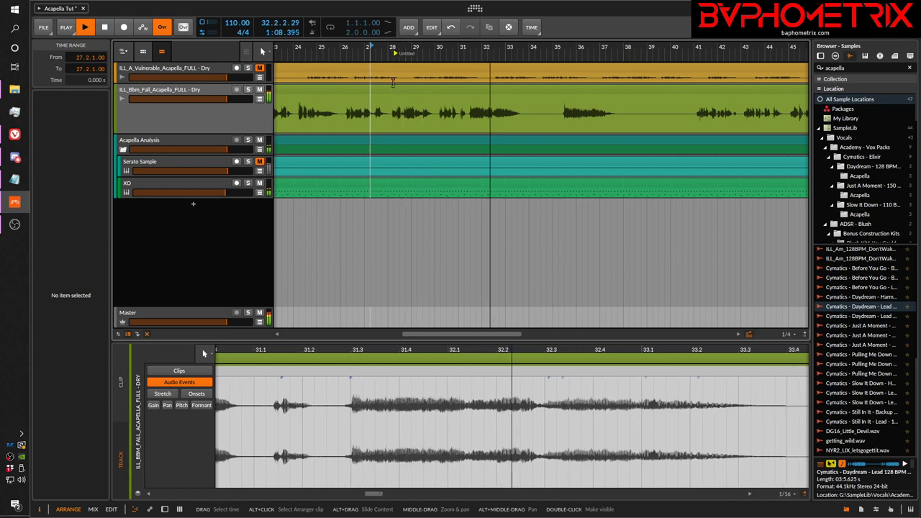
key(space)
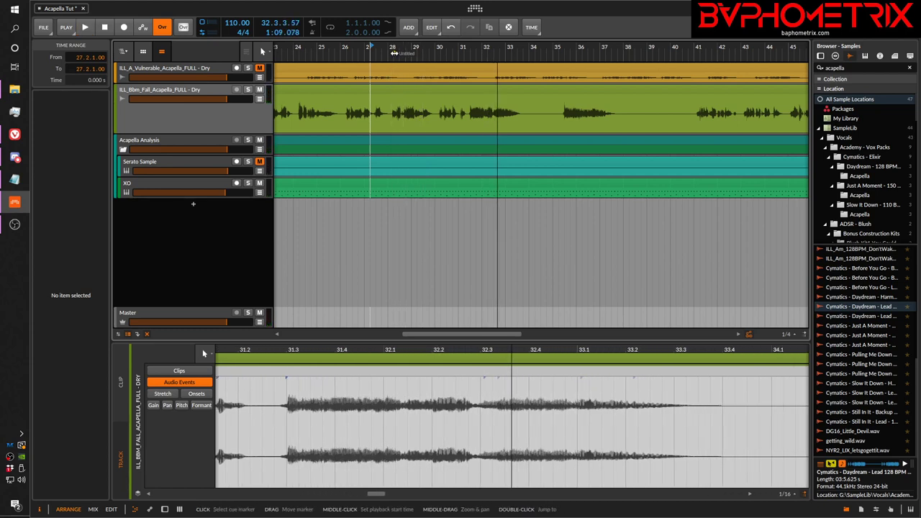
click(369, 54)
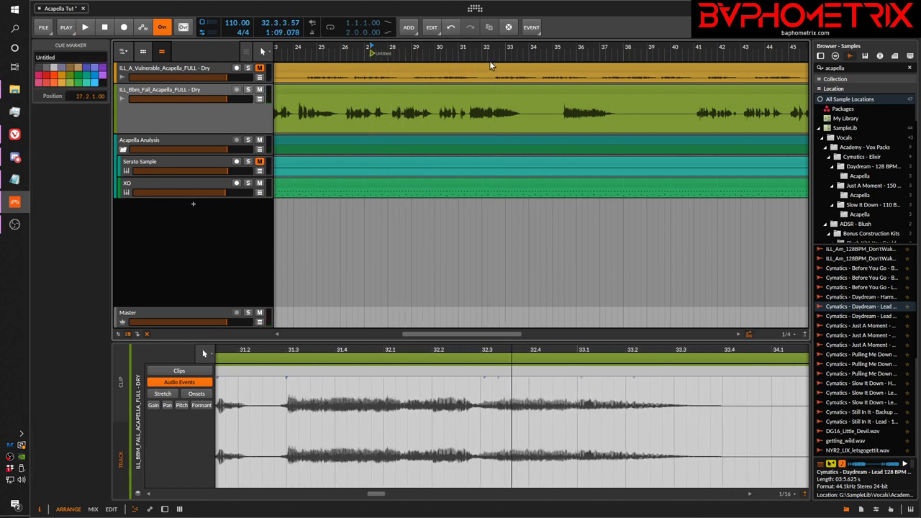
Play the ILL_Bbm_Fall vocal from 30.1.1.00 and listen through the sustained phrase ending after bar 37.
click(434, 94)
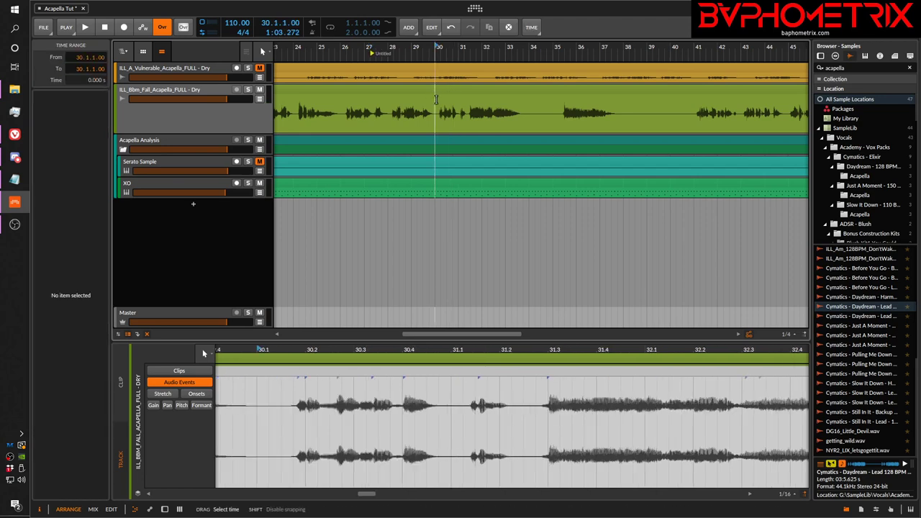
key(space)
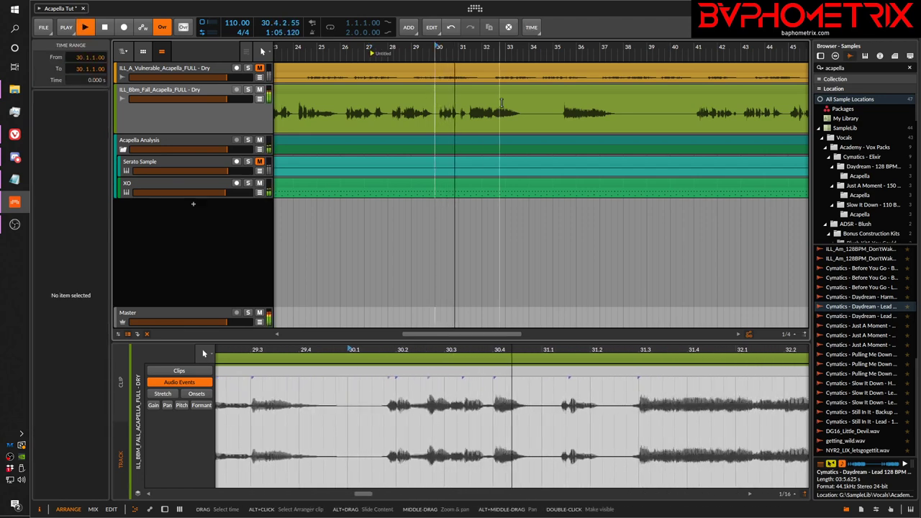
key(minus)
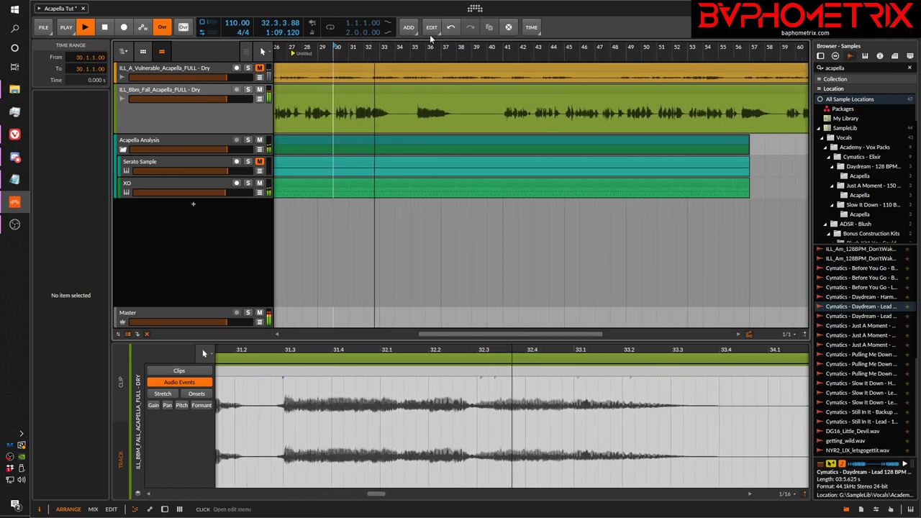
key(plus)
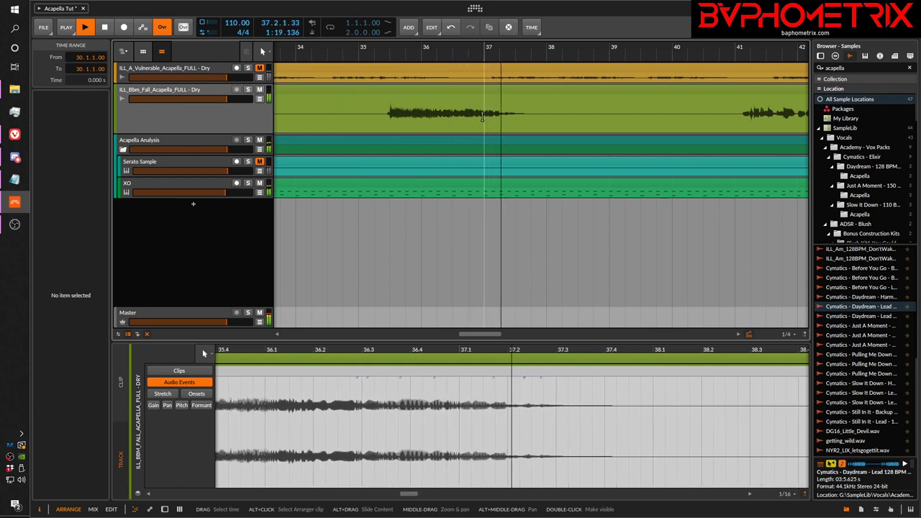
key(space)
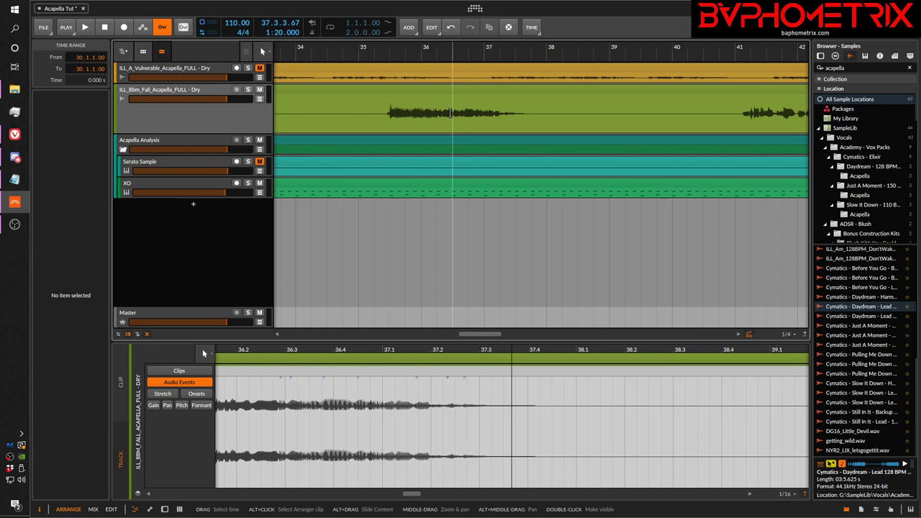
click(423, 113)
click(449, 113)
click(469, 113)
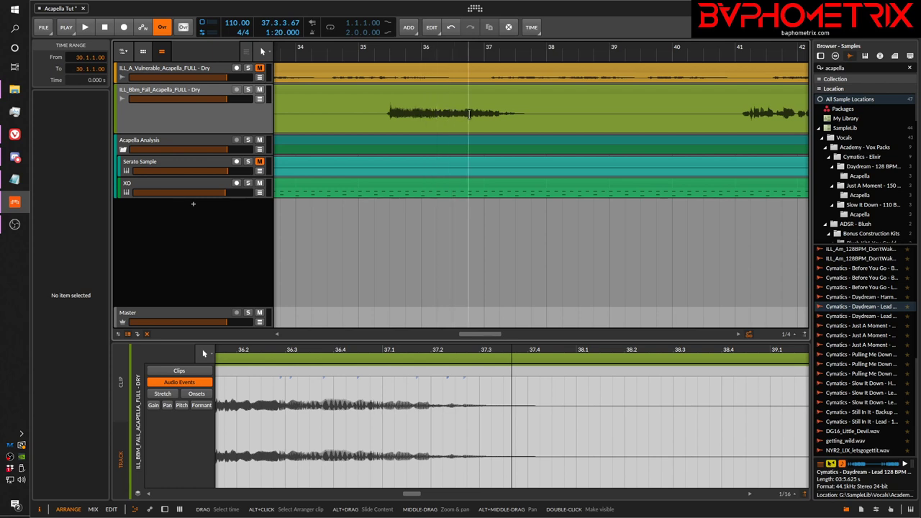
click(478, 113)
click(422, 113)
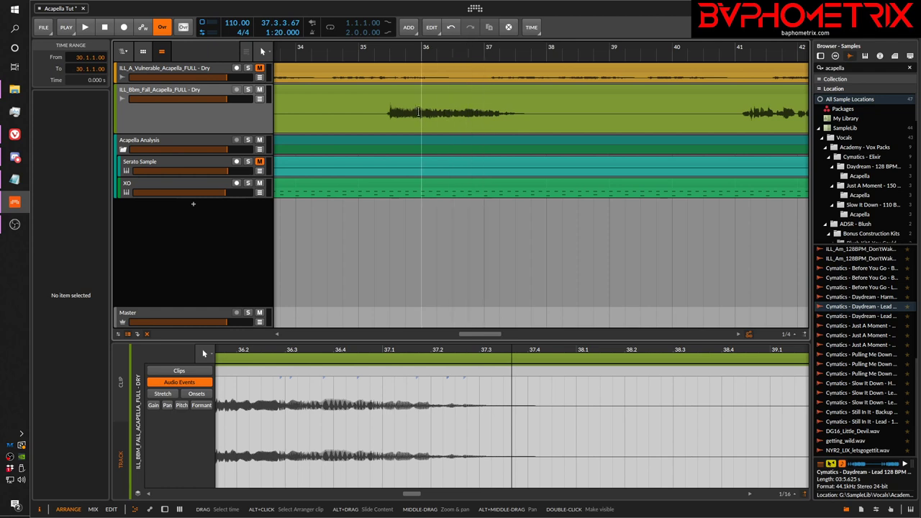
click(408, 106)
click(421, 113)
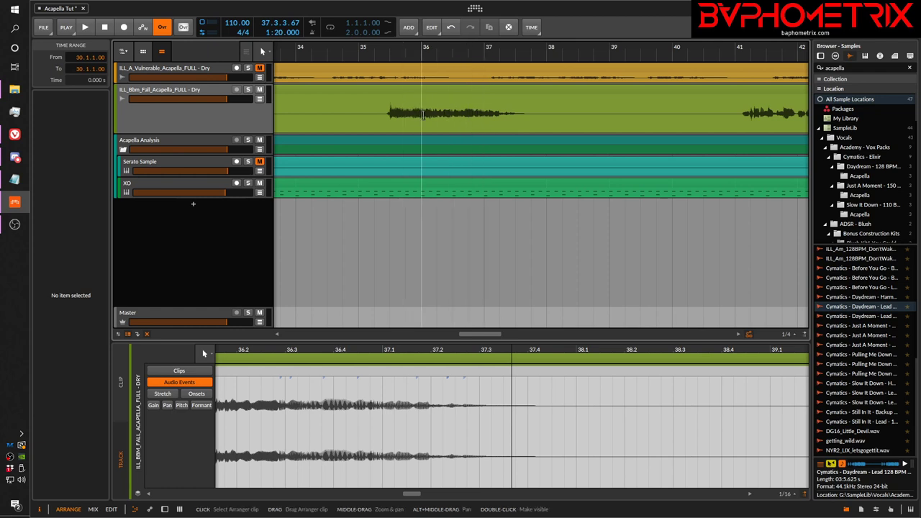
Replay the isolated sustained vocal phrase from bar 35 several times, checking its timing against the drums.
click(379, 62)
key(space)
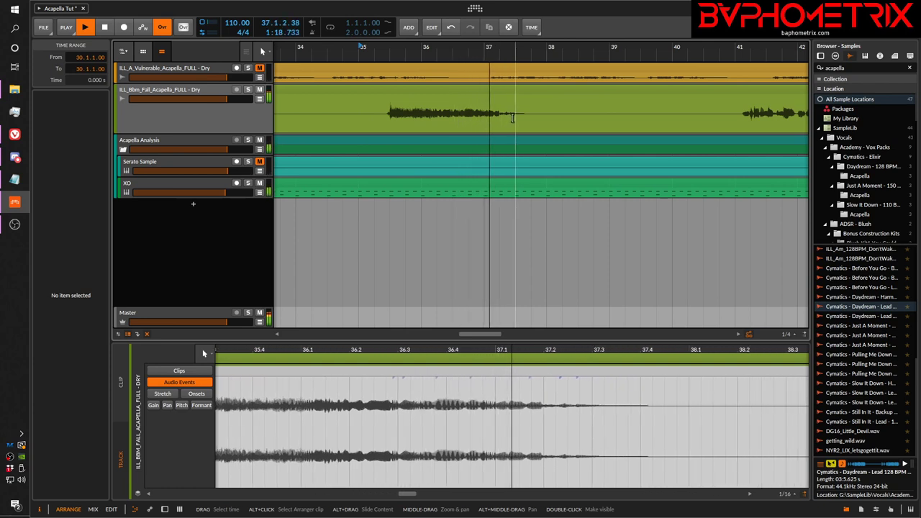
key(space)
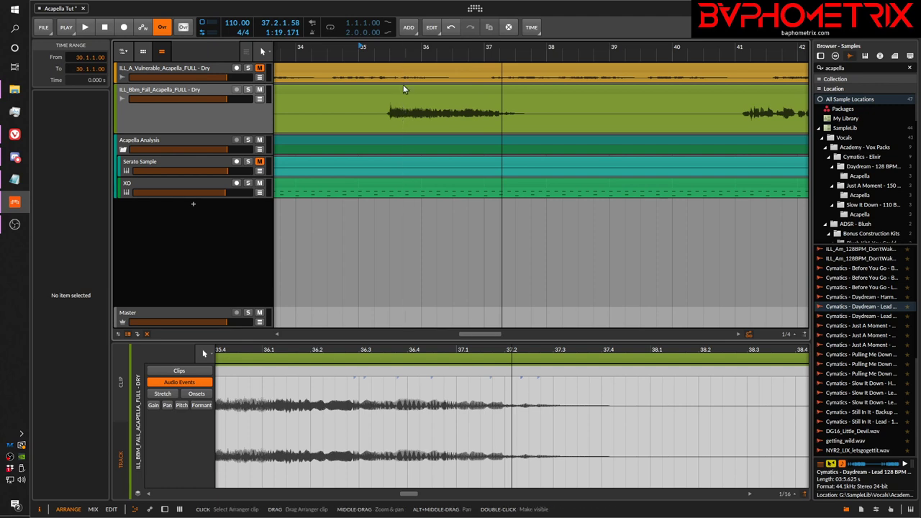
drag(415, 52, 464, 108)
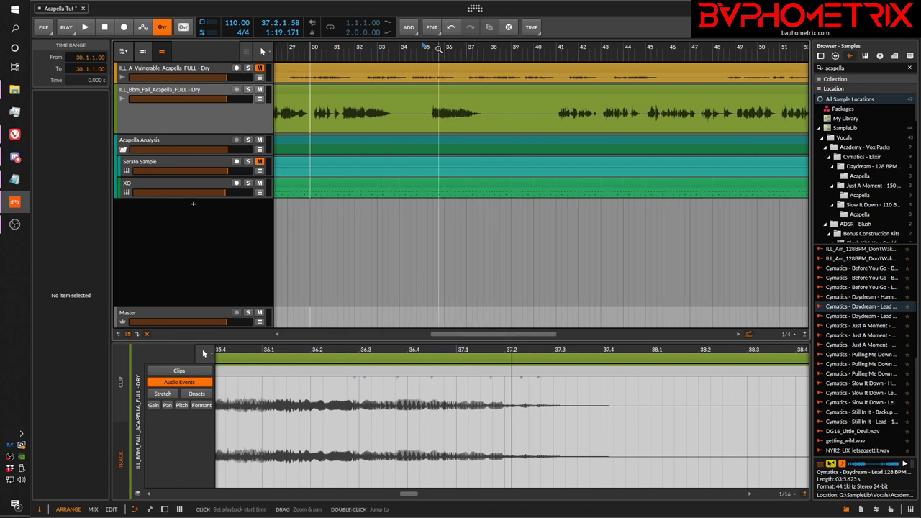
drag(439, 48, 383, 49)
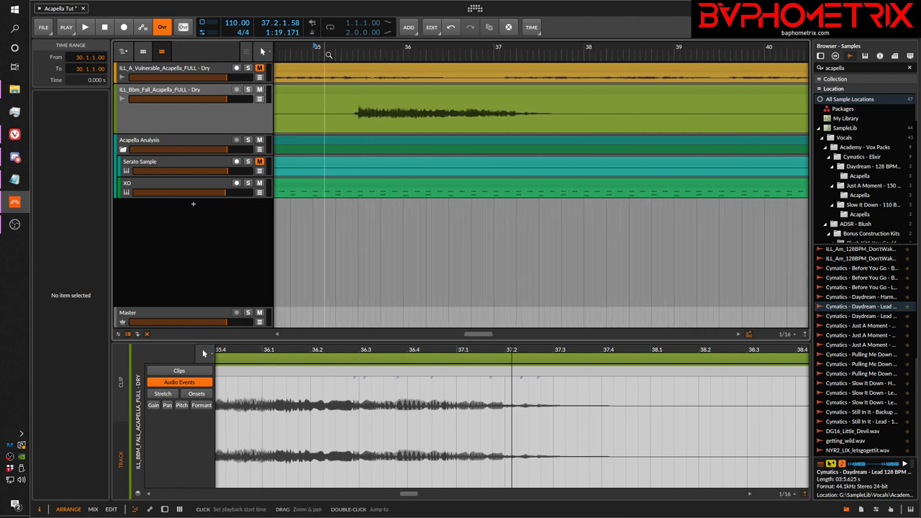
key(space)
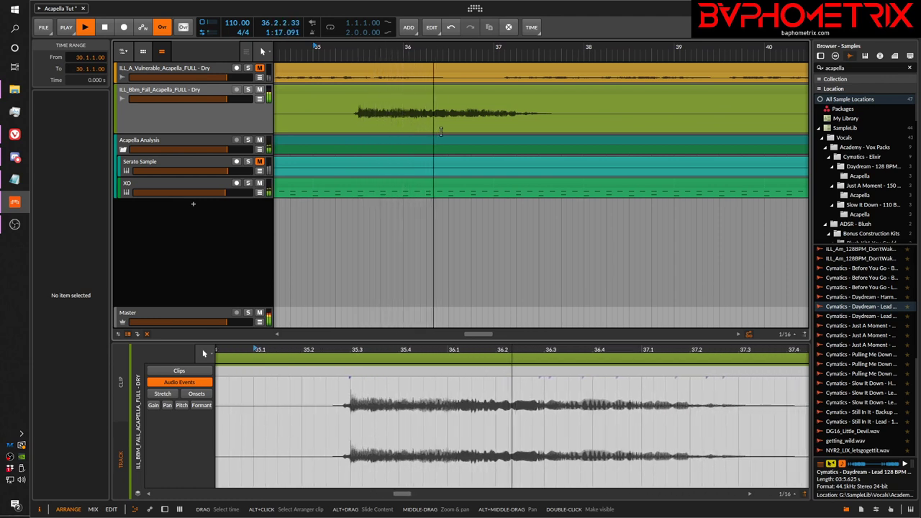
key(space)
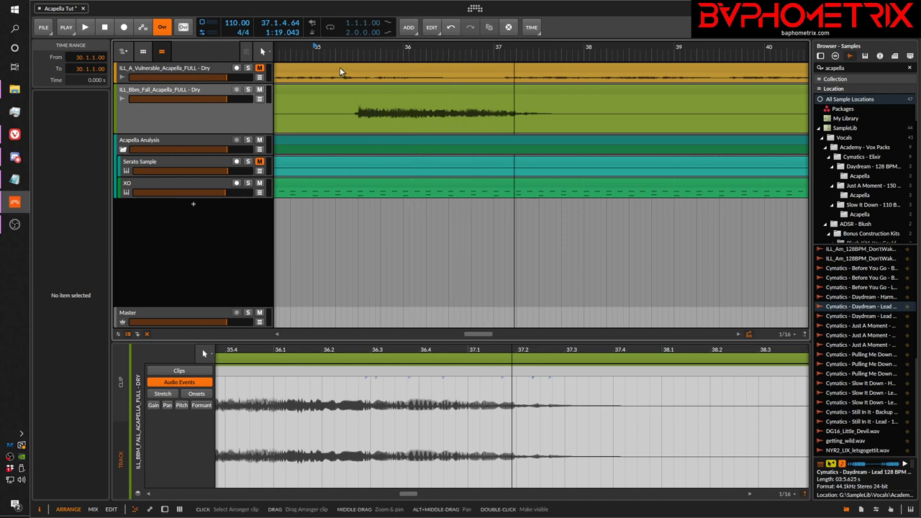
key(space)
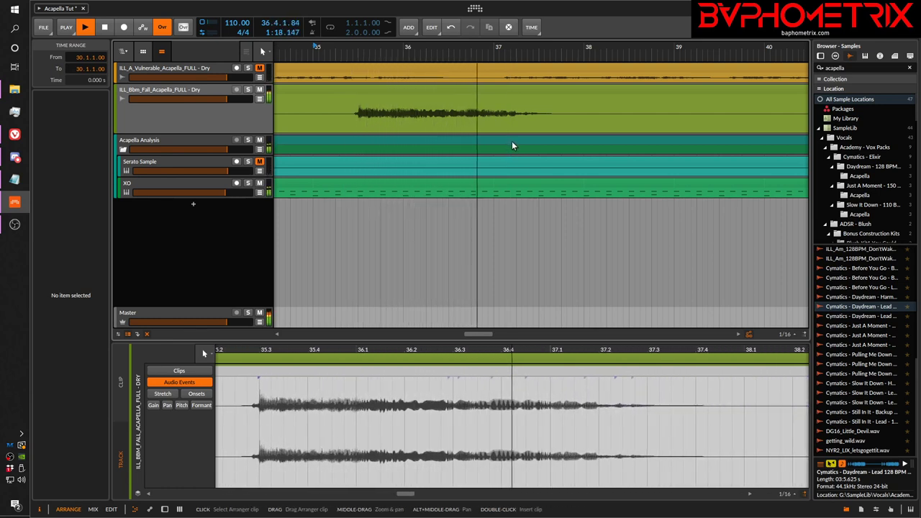
key(space)
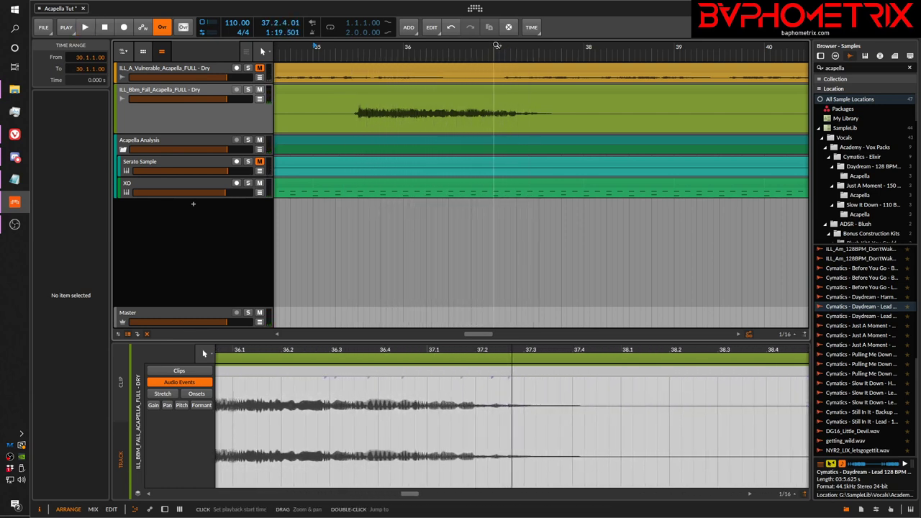
Play the second vocal section from 40.4.1.00 and listen through to about bar 58.
drag(439, 50, 438, 46)
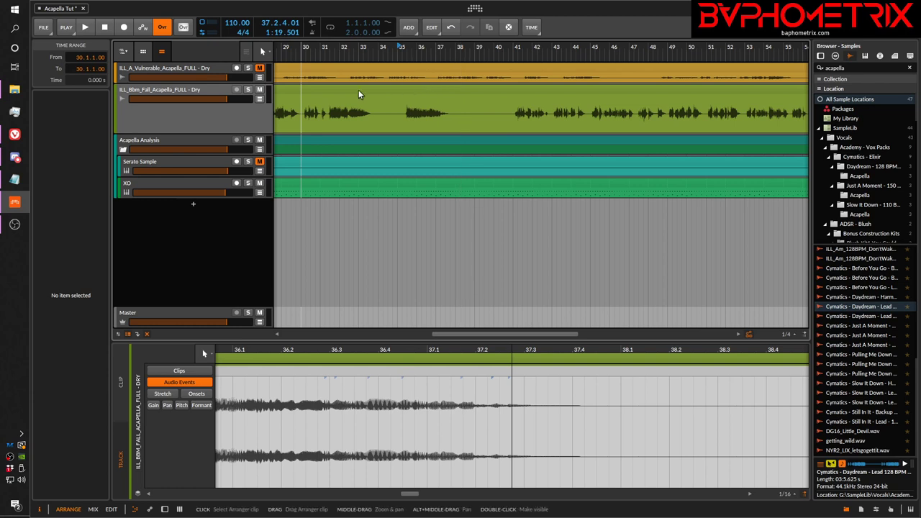
click(508, 116)
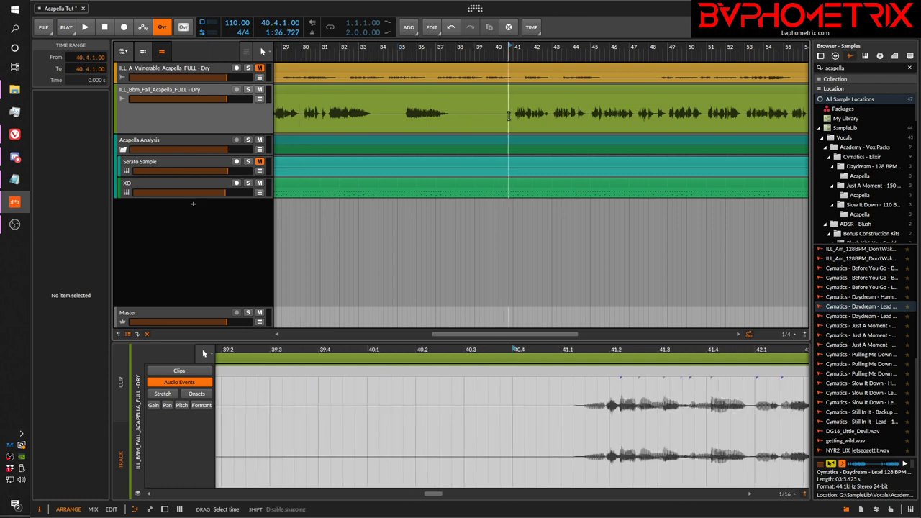
key(space)
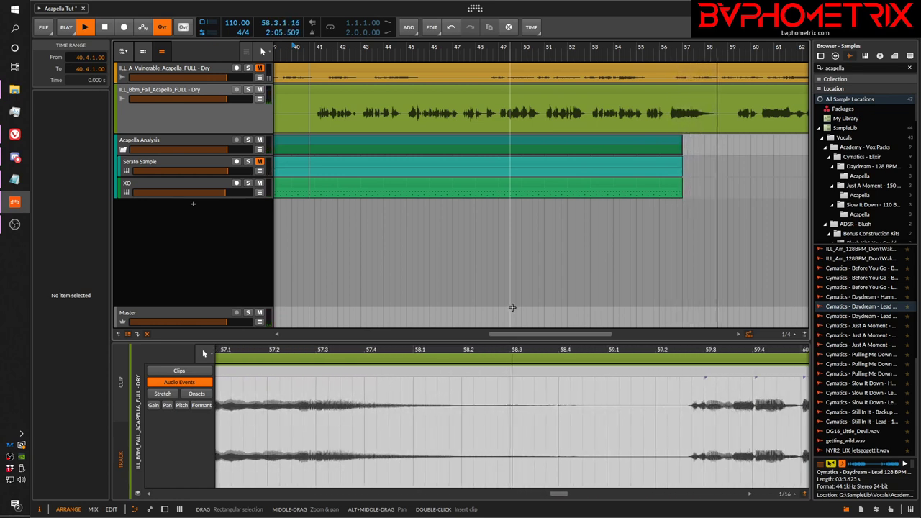
key(space)
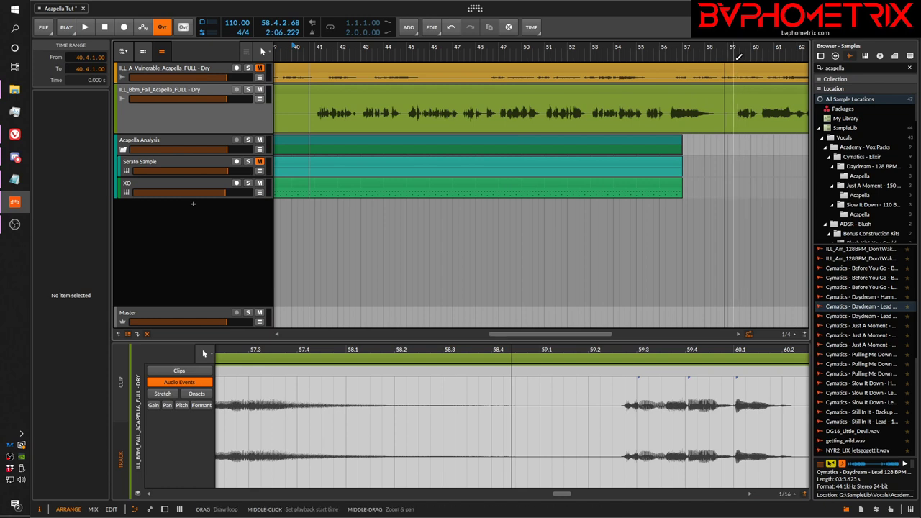
Increase the height of the ILL_A_Vulnerable_Acapella track to match the ILL_Bbm_Fall_Acapella track.
drag(733, 45, 450, 39)
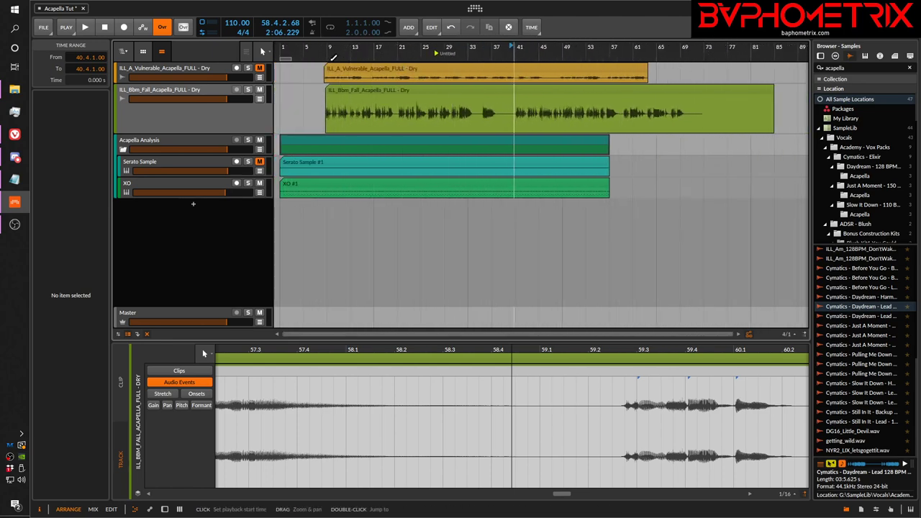
drag(327, 48, 334, 85)
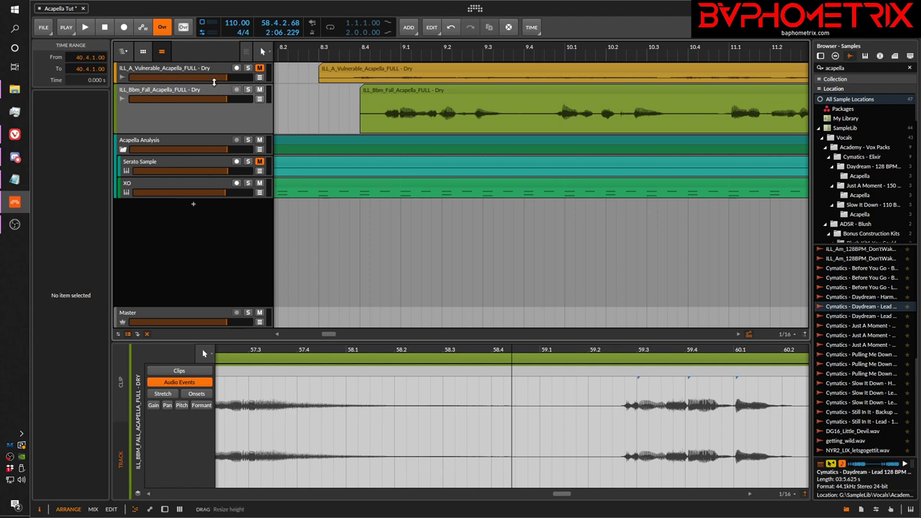
drag(213, 82, 214, 114)
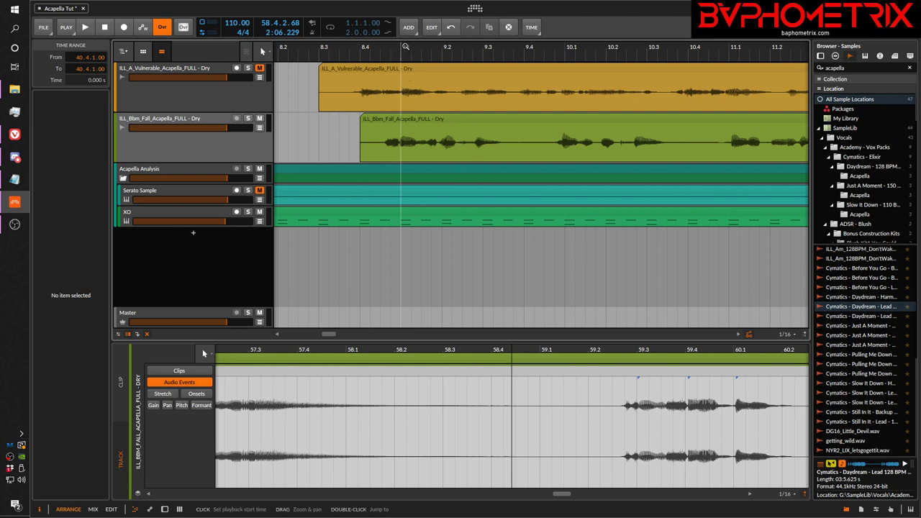
Play the ILL_Bbm_Fall vocal from 8.1.1.00 to about bar 18 and set the playback start to 17.2.1.00.
drag(405, 46, 290, 108)
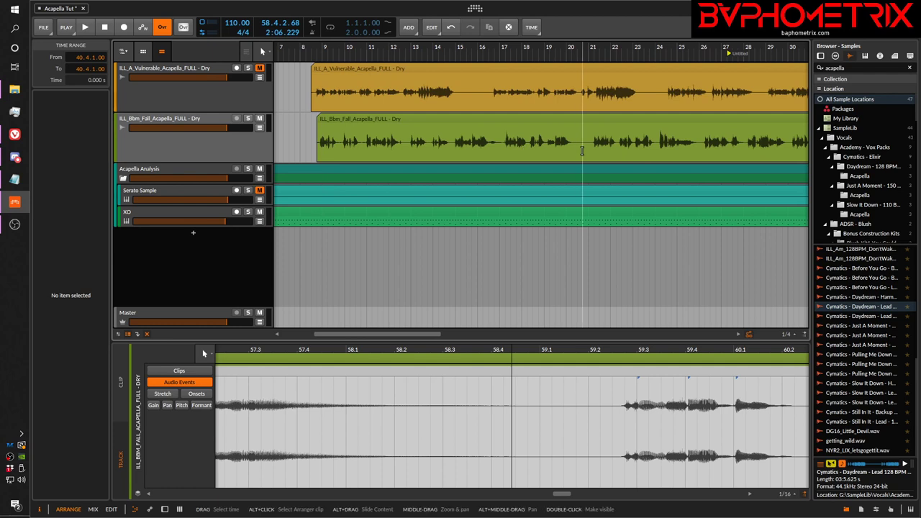
drag(508, 47, 468, 47)
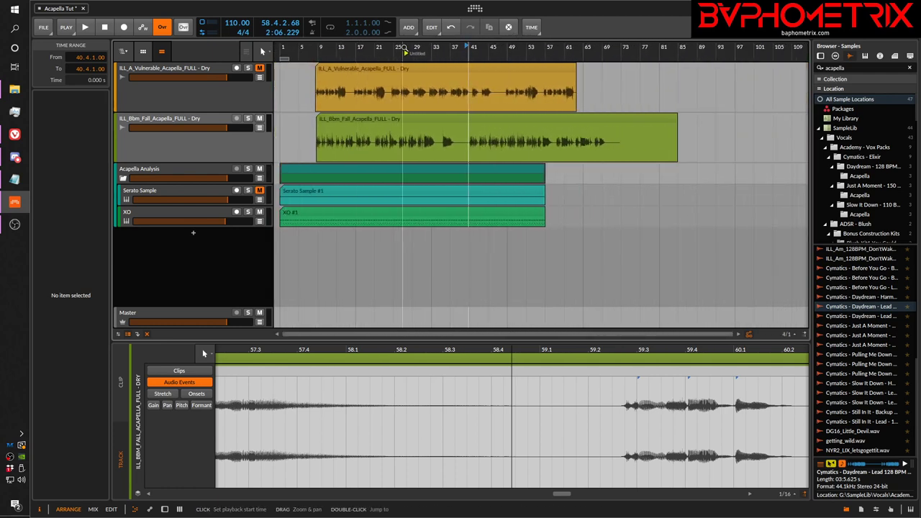
click(450, 85)
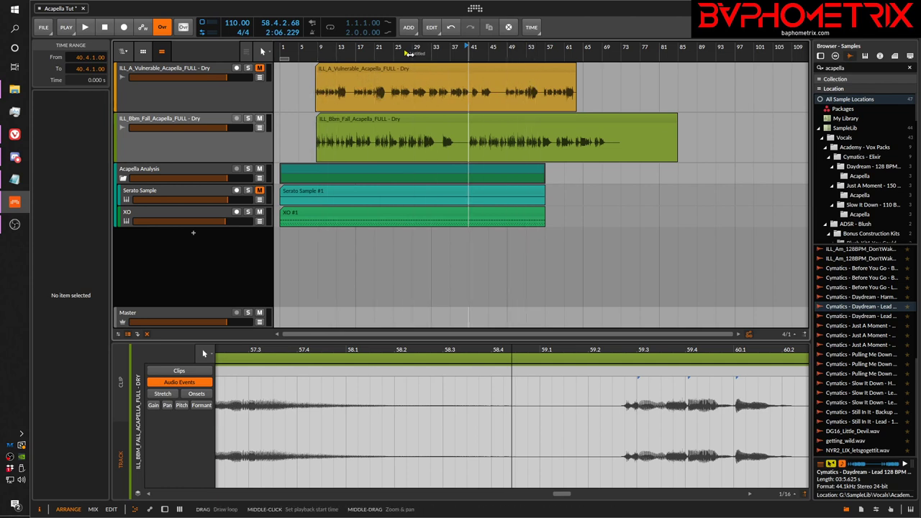
drag(469, 49, 564, 50)
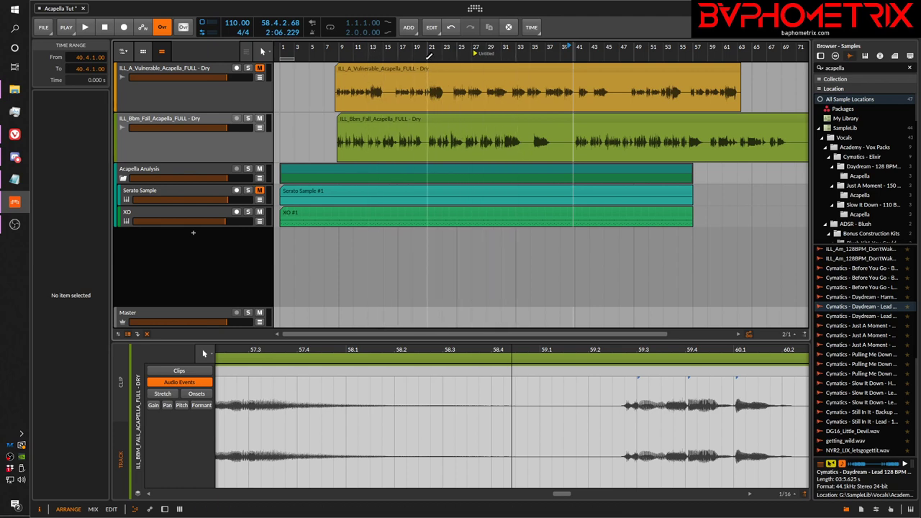
drag(418, 46, 433, 149)
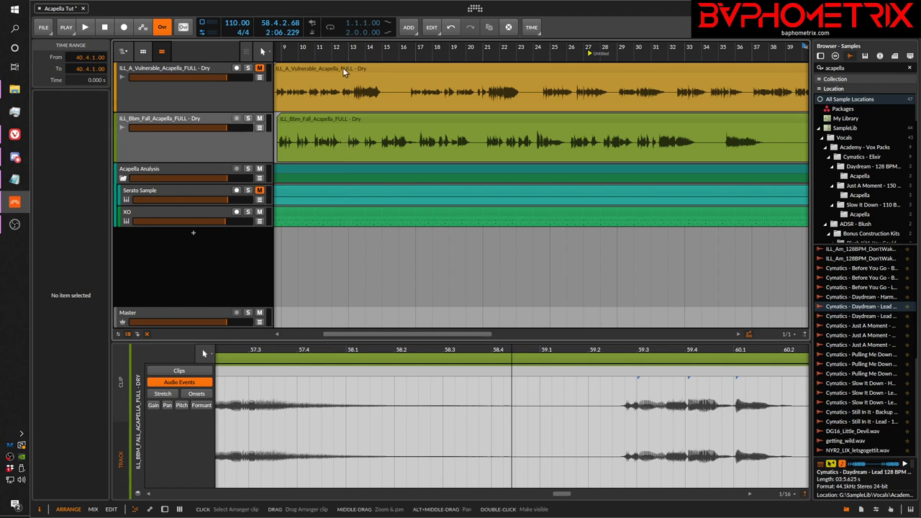
drag(346, 51, 377, 144)
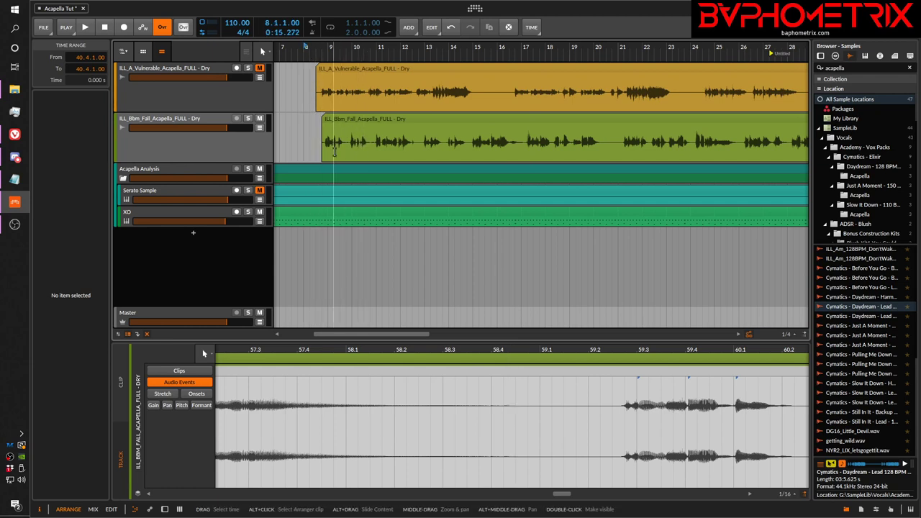
key(space)
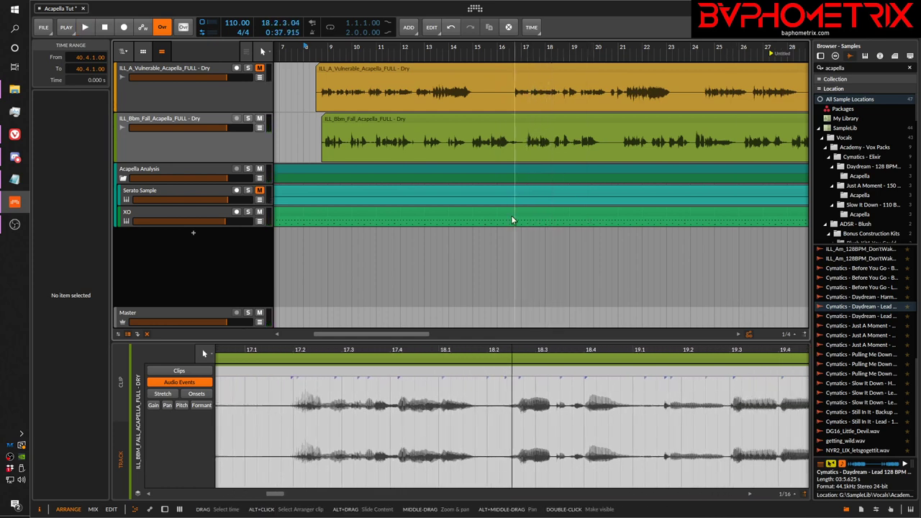
click(528, 134)
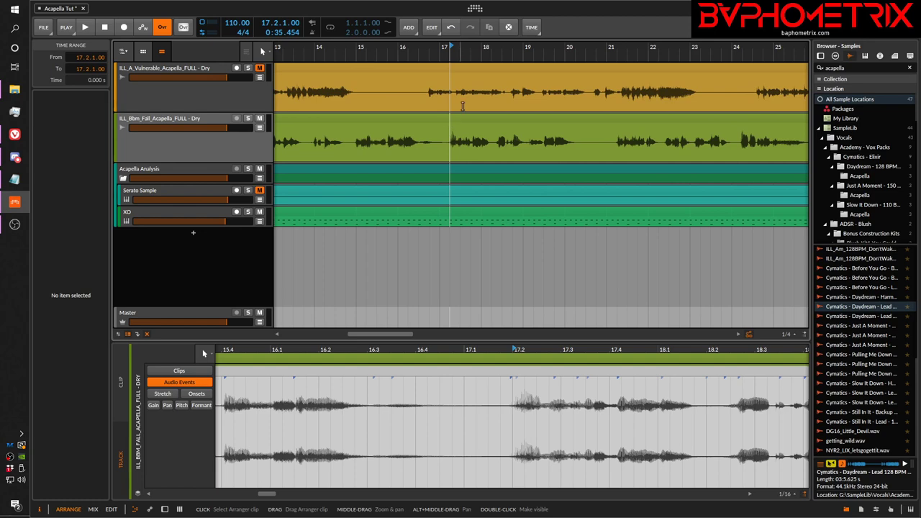
Trim the silent end of the ILL_Bbm_Fall_Acapella clip to a clip length of 64.1.0.00.
drag(460, 47, 518, 49)
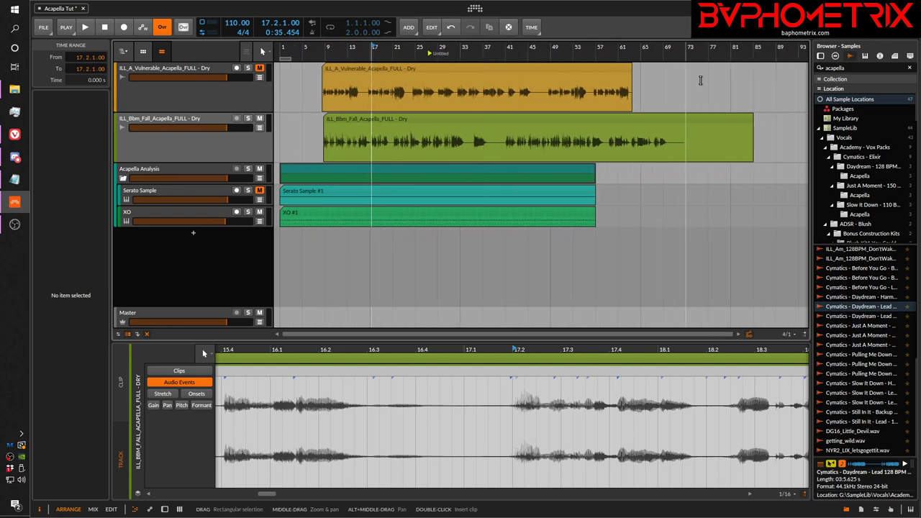
drag(750, 120, 686, 131)
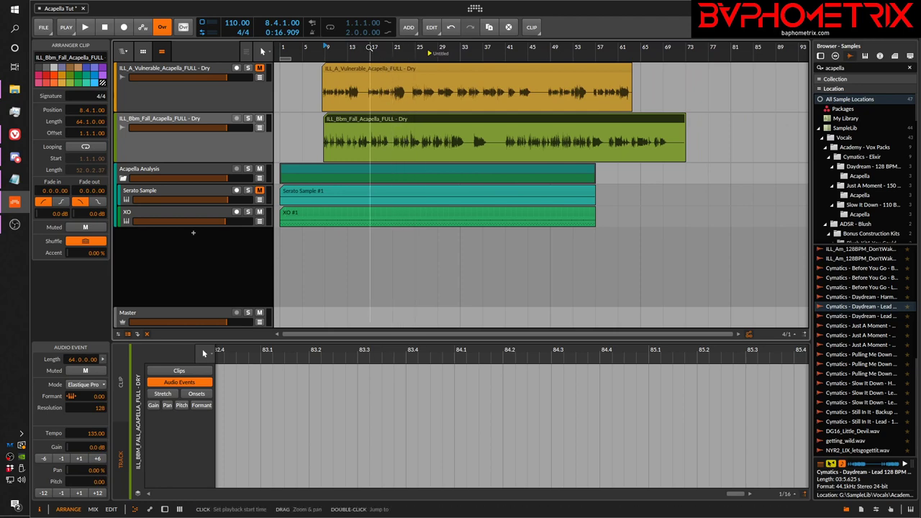
Split the ILL_Bbm_Fall vocal phrase from 17.1.3.00 to 20.3.1.00 into its own clip.
key(plus)
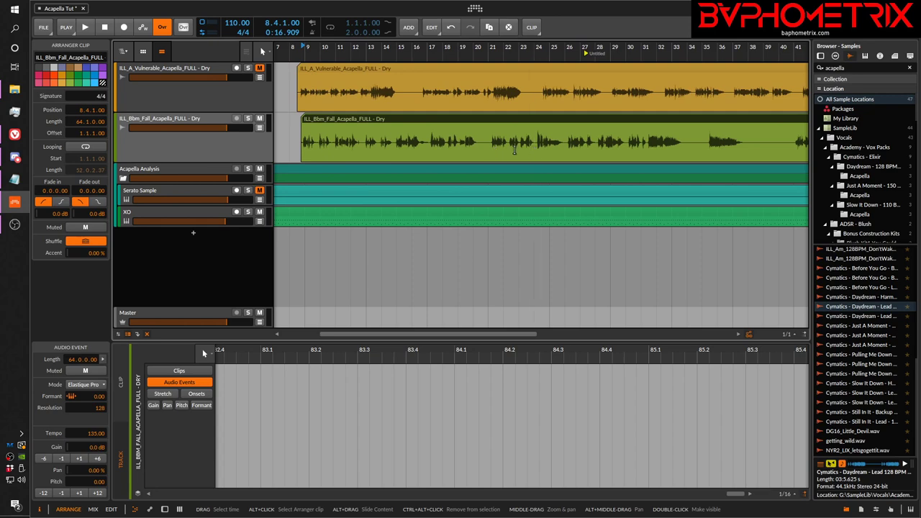
click(430, 135)
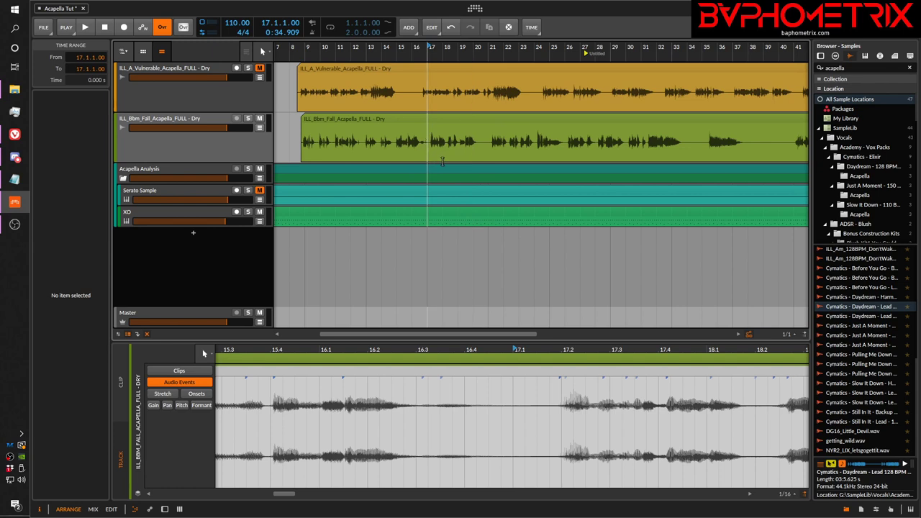
drag(446, 48, 422, 72)
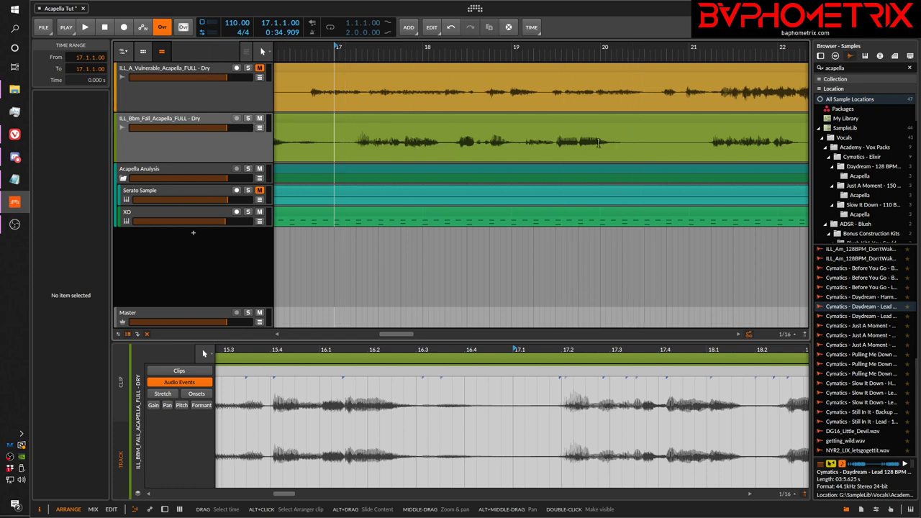
drag(344, 151, 644, 147)
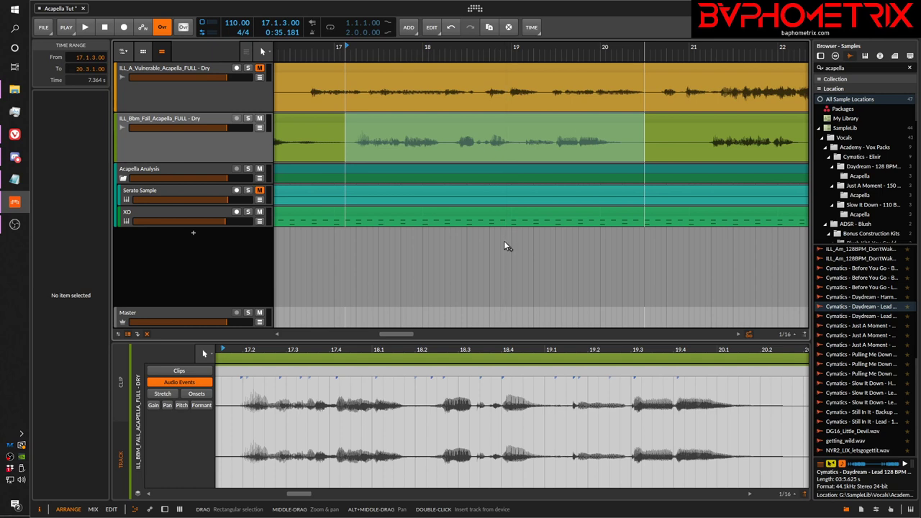
key(ctrl+e)
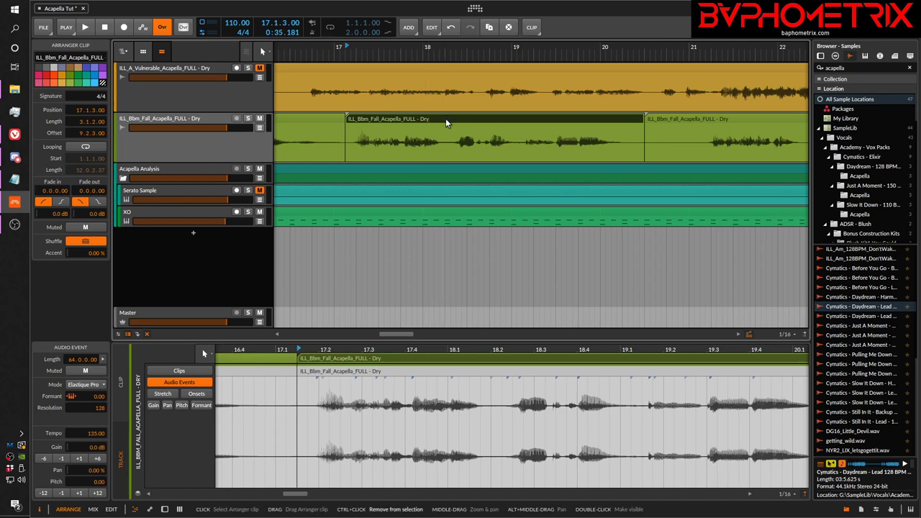
Bounce the split phrase to a new audio track, Pre-Fader at 32-bit floating-point, and colour that track purple.
key(ctrl+b)
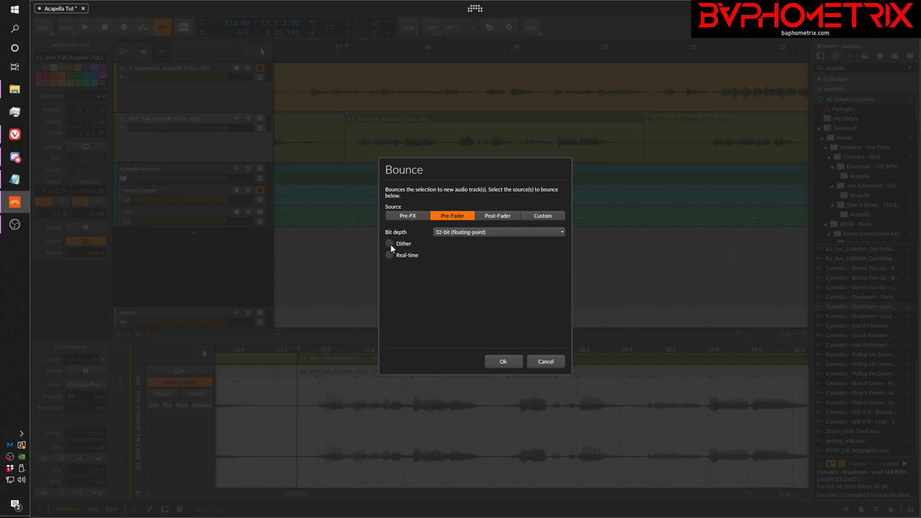
click(509, 366)
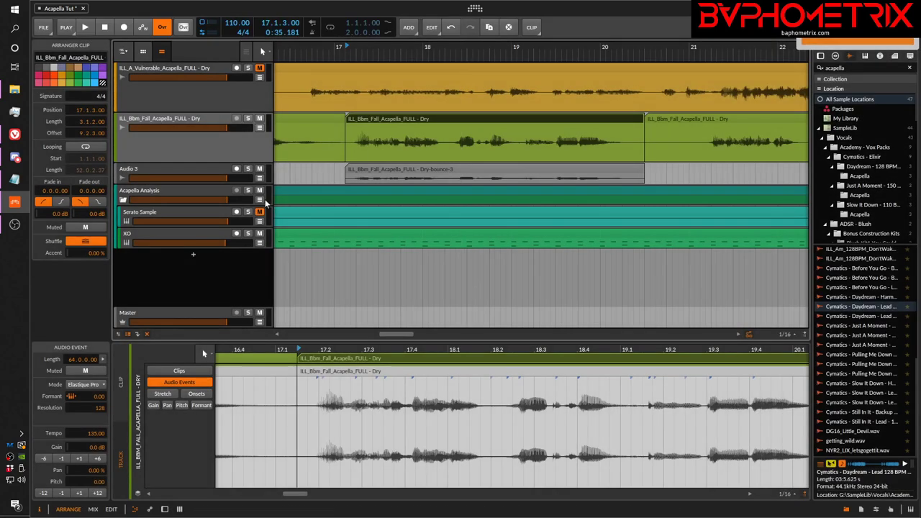
click(197, 168)
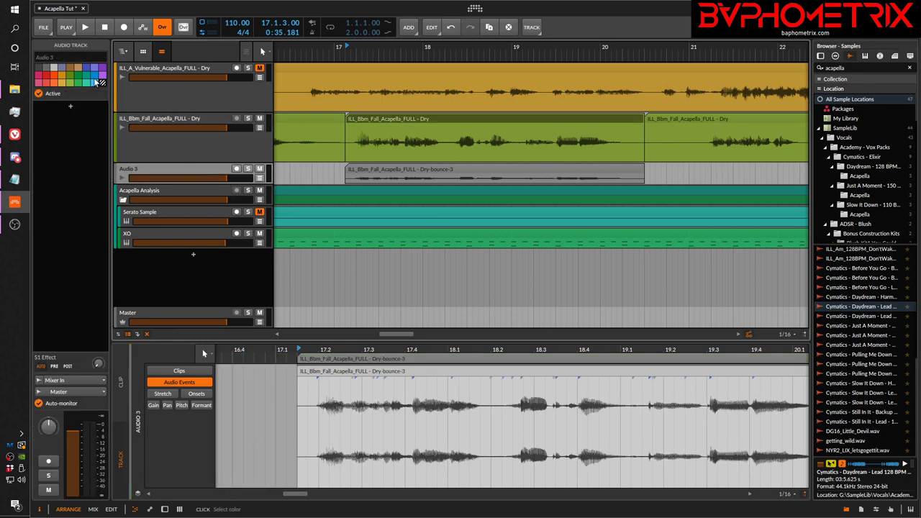
click(102, 75)
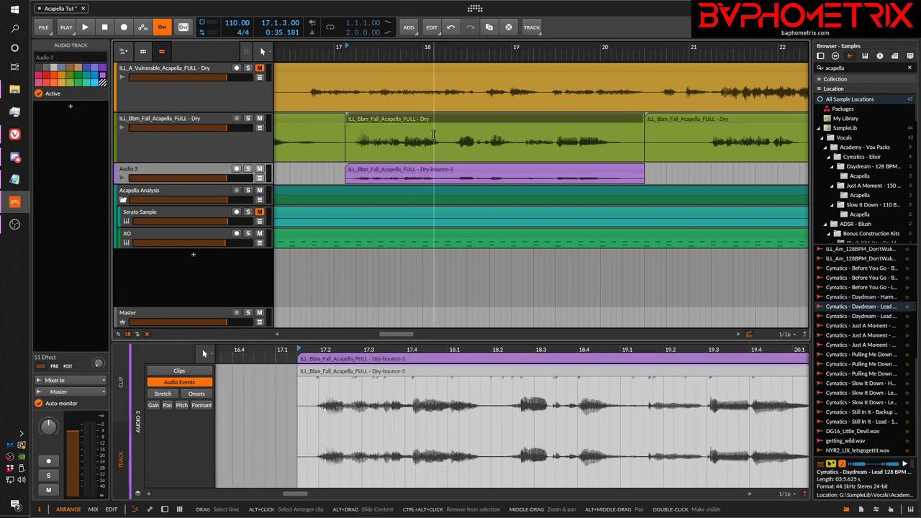
click(490, 121)
right_click(489, 121)
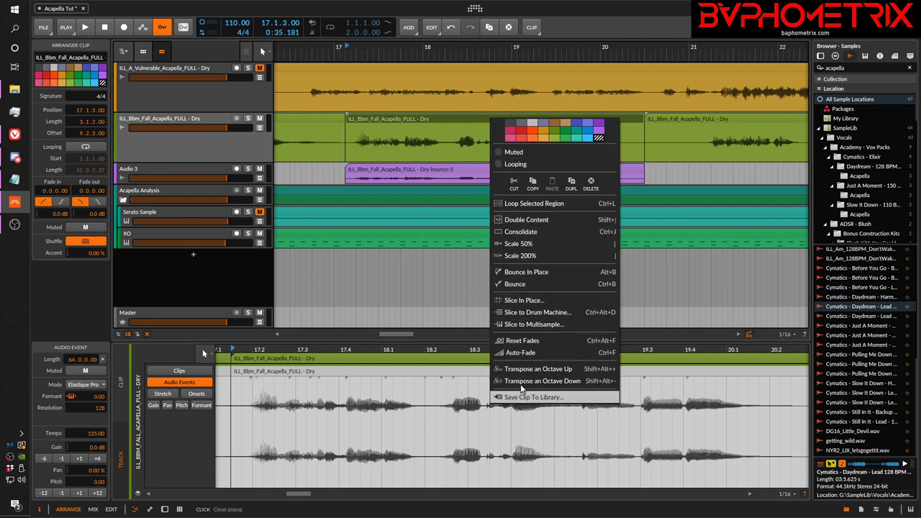
click(455, 121)
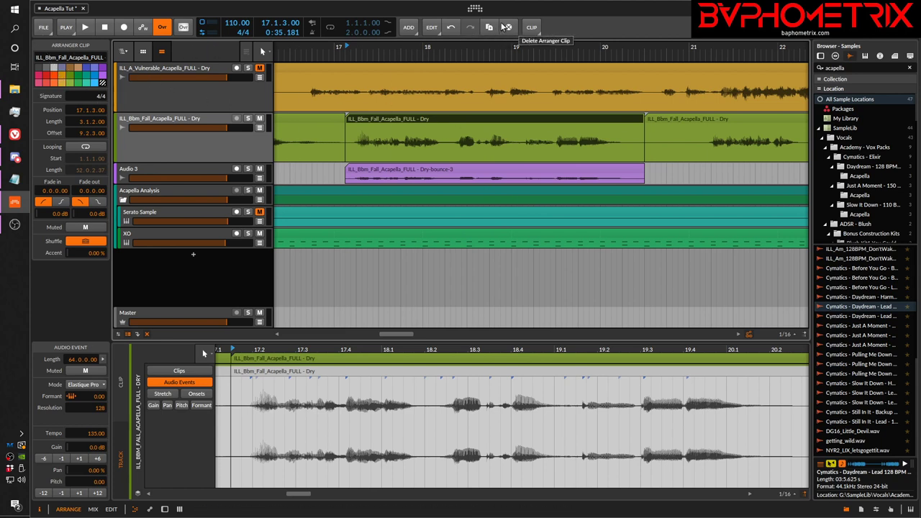
click(527, 27)
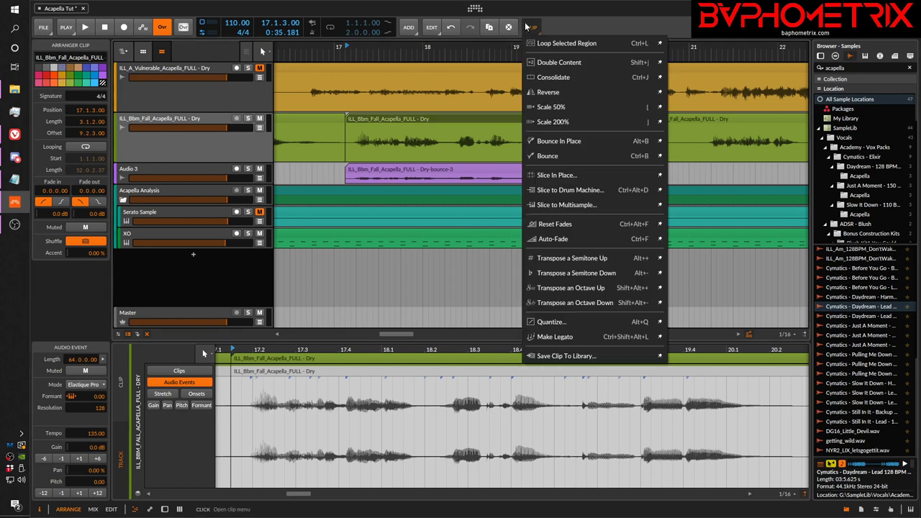
click(569, 21)
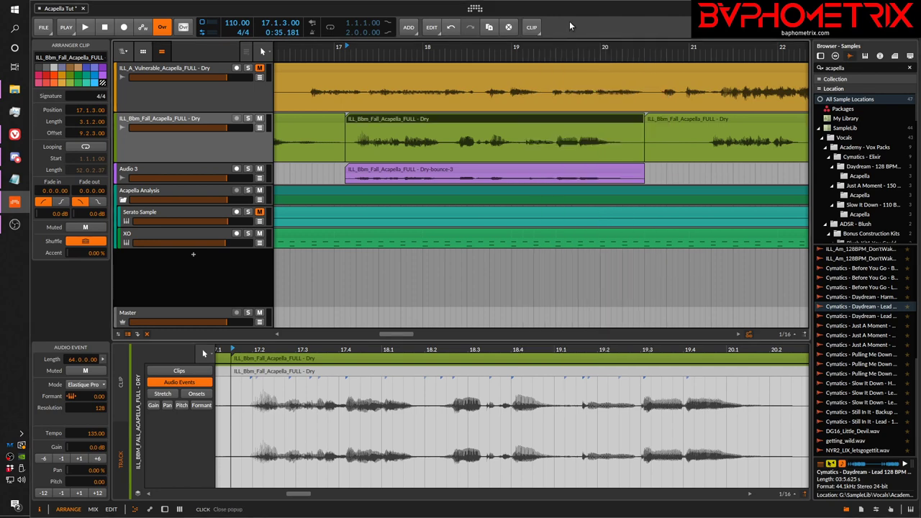
Look up the deactivate command in the keyboard shortcut settings, filtering actions by "deac" and mappings by 0.
click(475, 10)
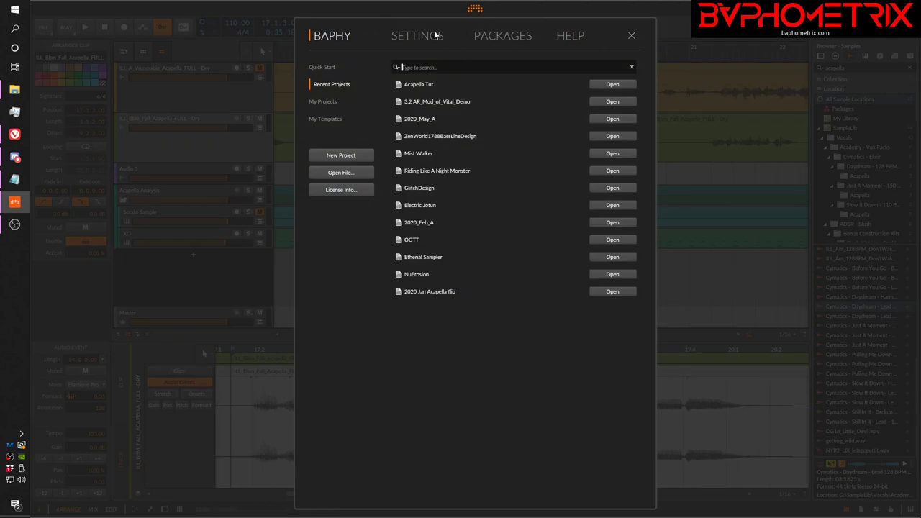
click(435, 35)
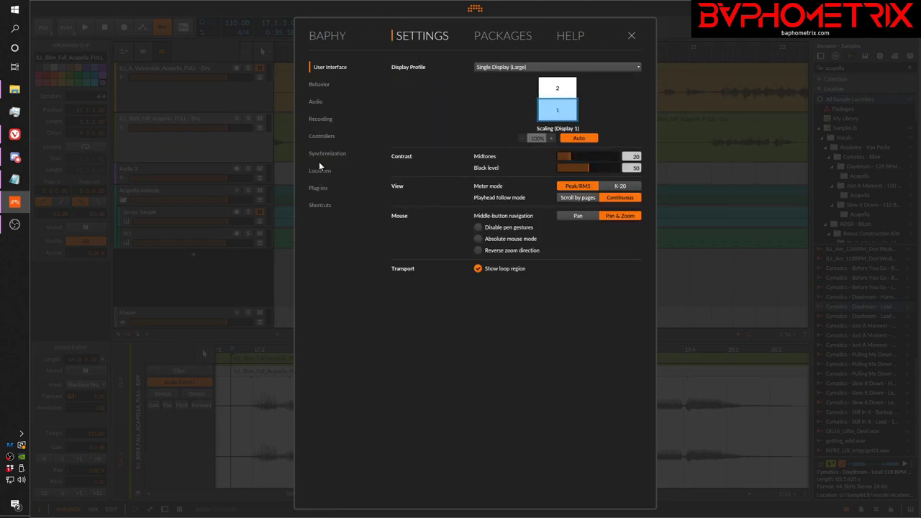
click(321, 205)
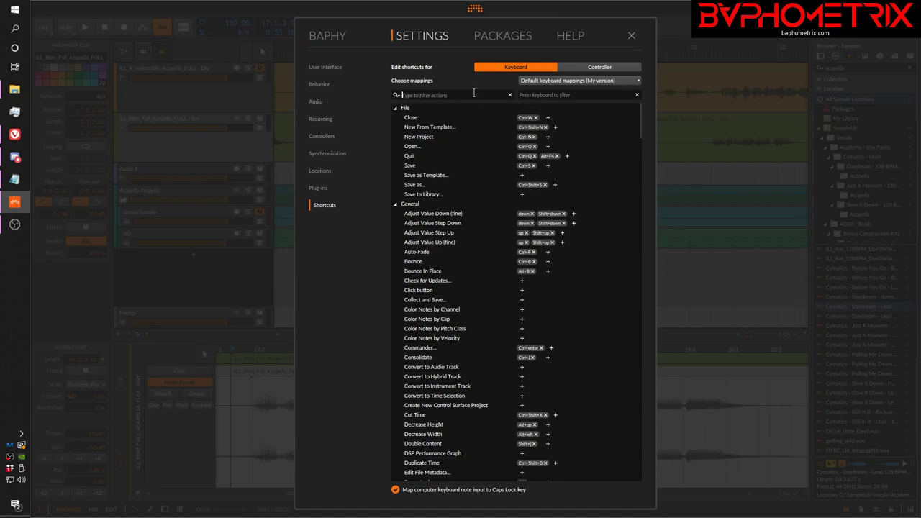
text(deac)
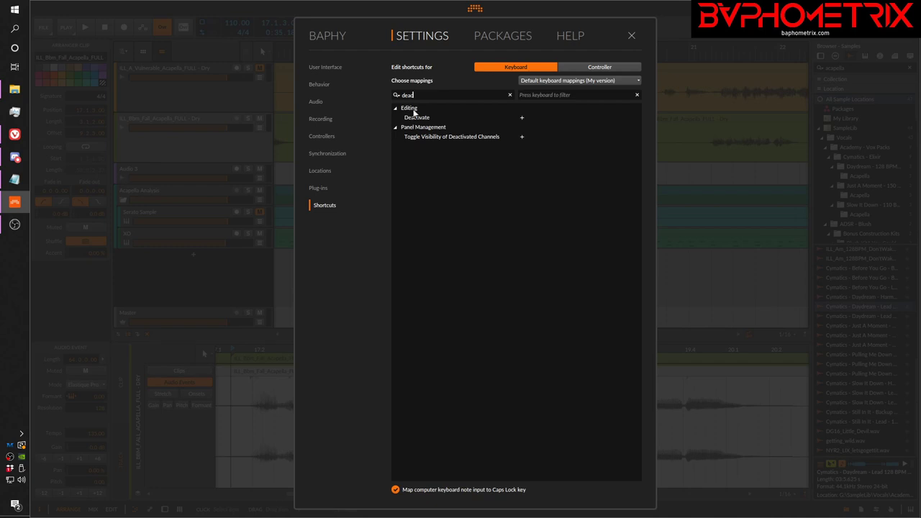
click(510, 96)
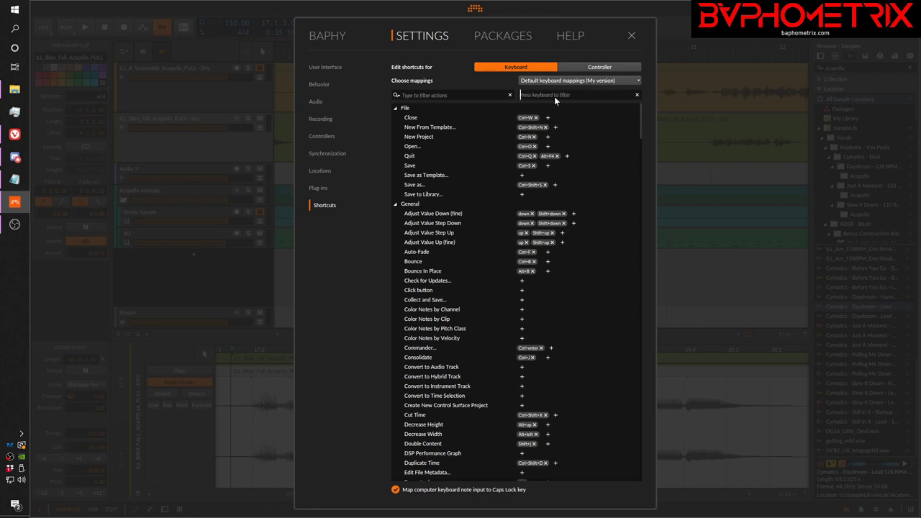
key(0)
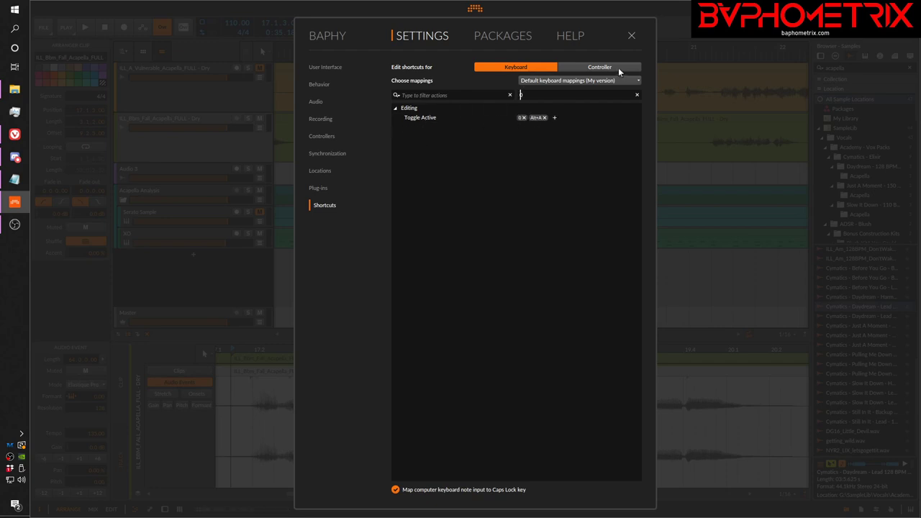
click(475, 9)
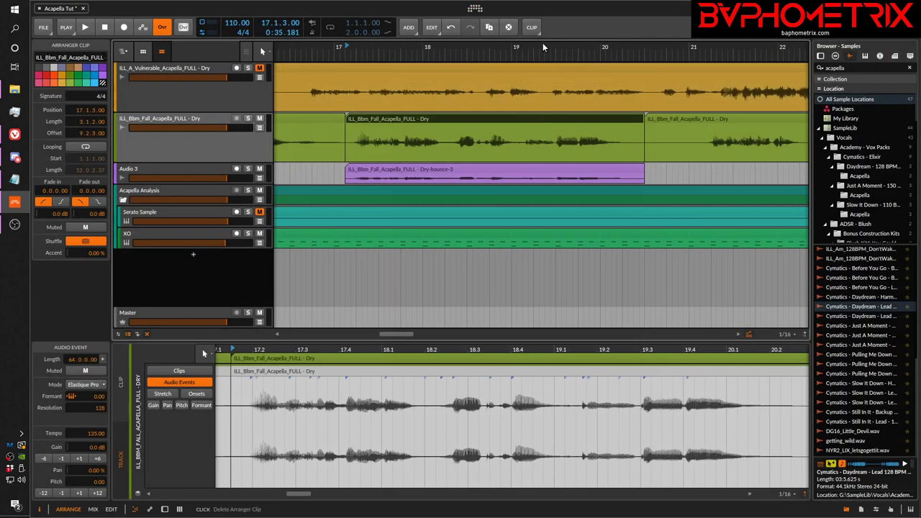
Toggle the original ILL_Bbm_Fall phrase clip at 17.1.3.00 to inactive and select its track.
click(420, 120)
key(alt+a)
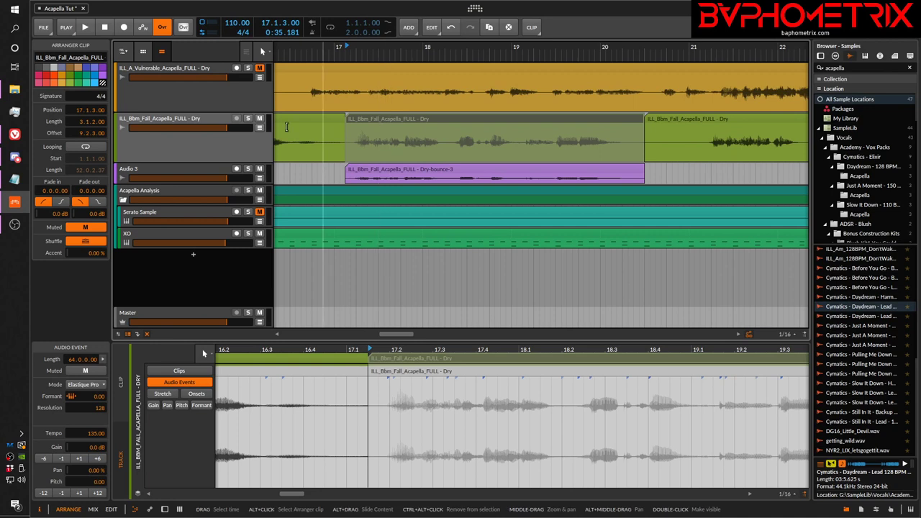
click(190, 120)
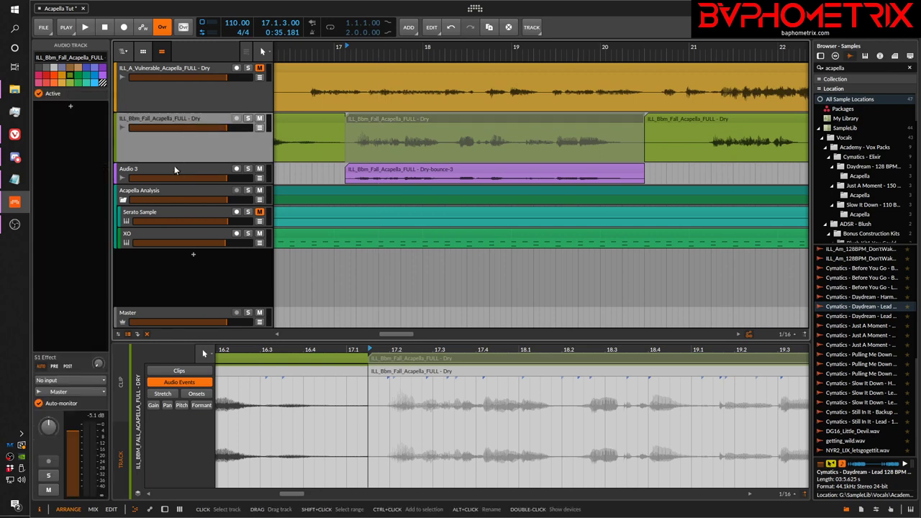
Group the ILL_Bbm_Fall acapella track with the purple bounce track and name the group "My Acapella".
ctrl+click(174, 170)
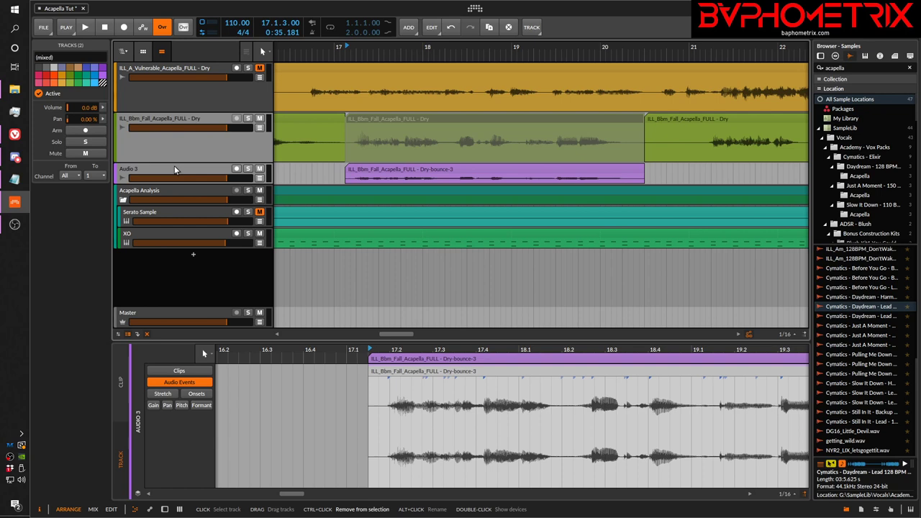
key(ctrl+g)
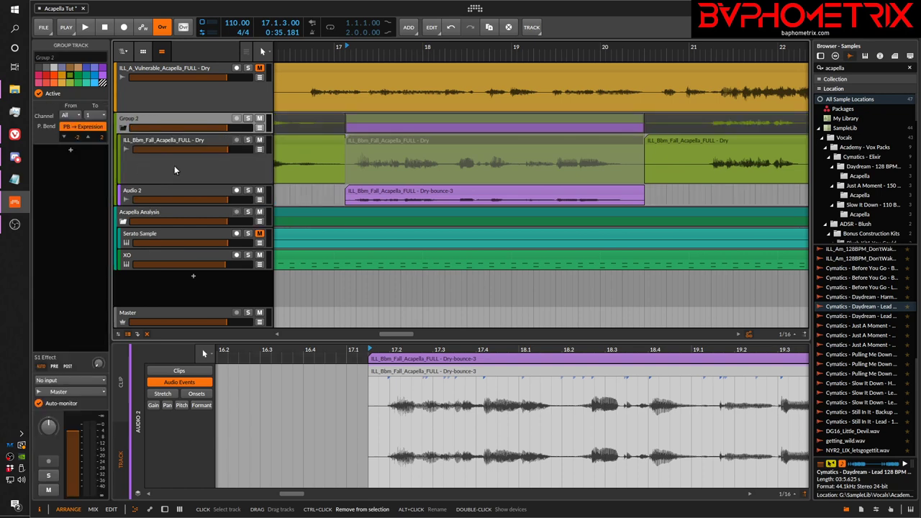
double_click(135, 118)
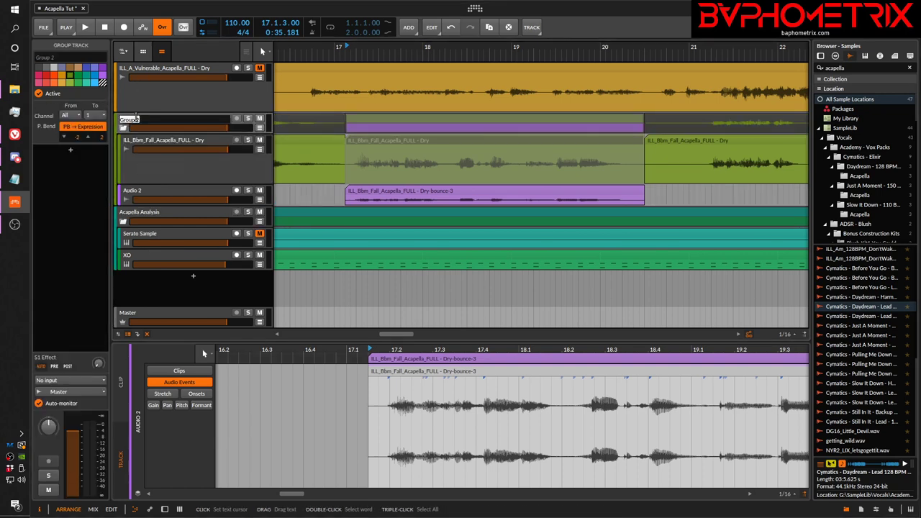
text(My A)
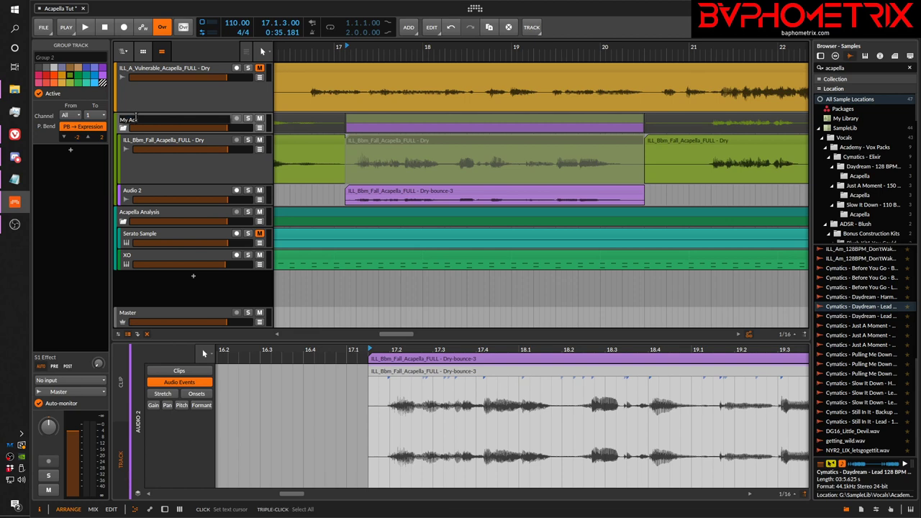
text(capella)
key(Return)
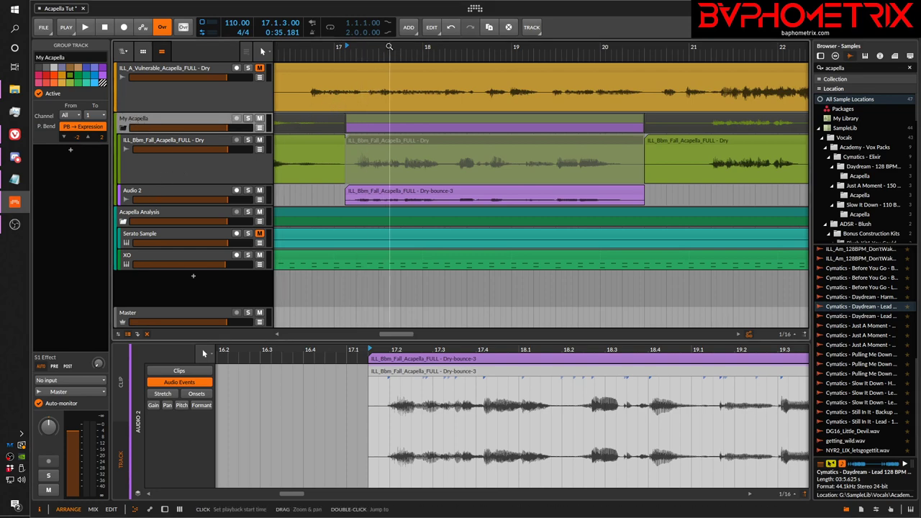
Examine the My Acapella group and its two tracks across the whole arrangement, folding and unfolding the group.
key(minus)
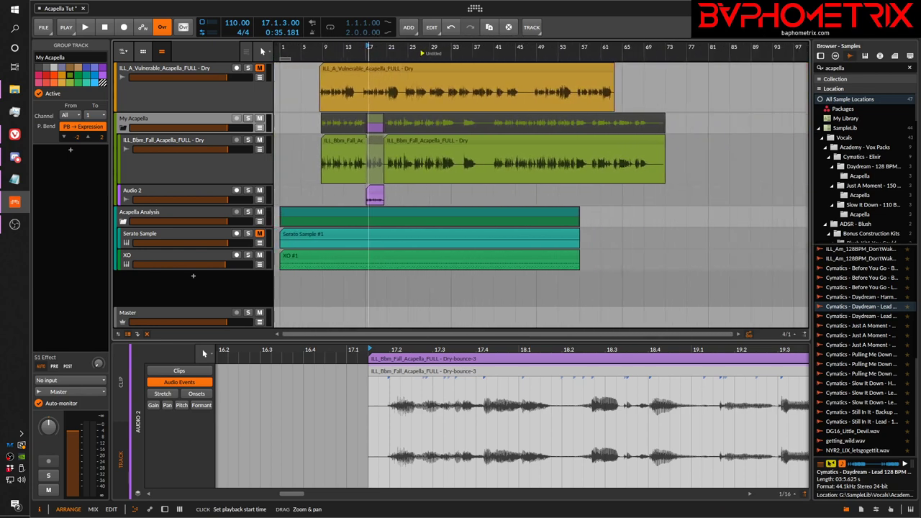
double_click(147, 118)
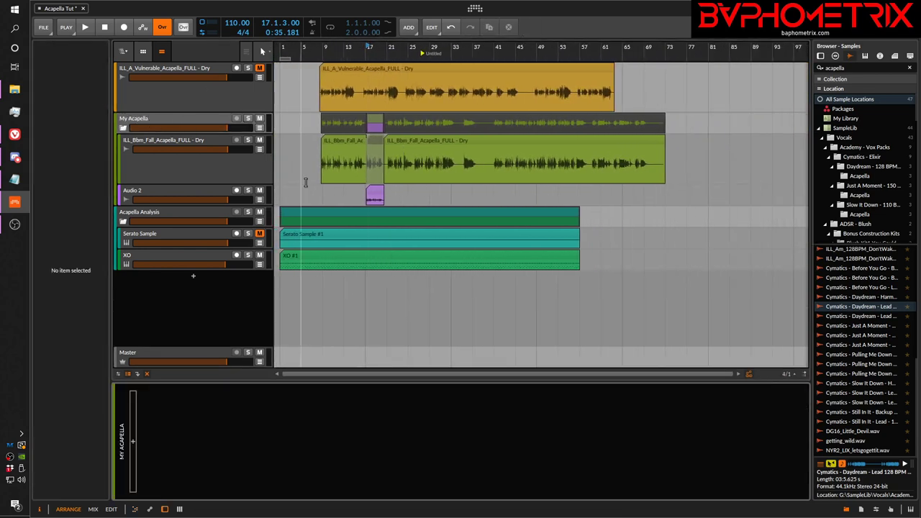
click(150, 118)
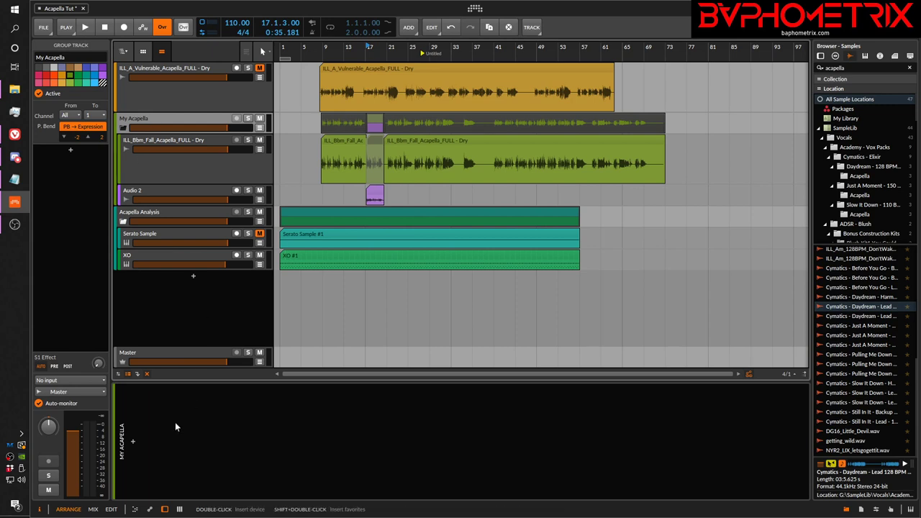
click(198, 162)
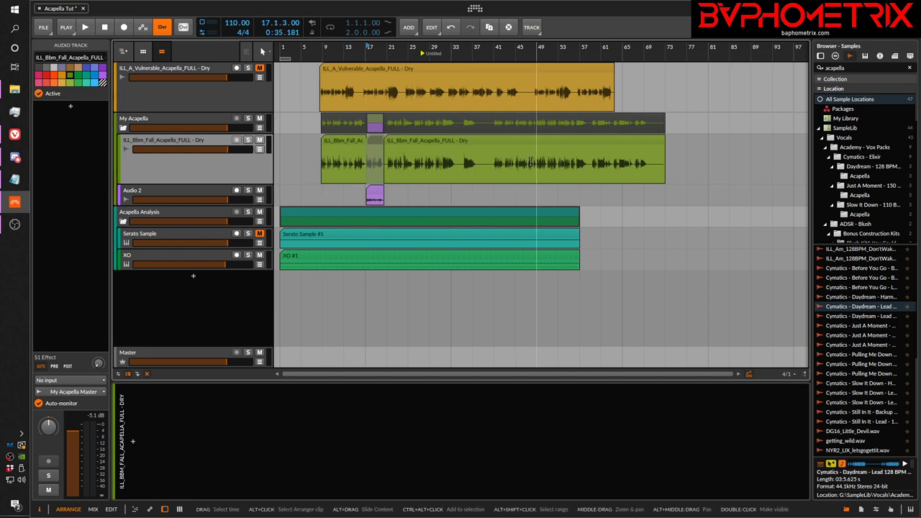
click(179, 192)
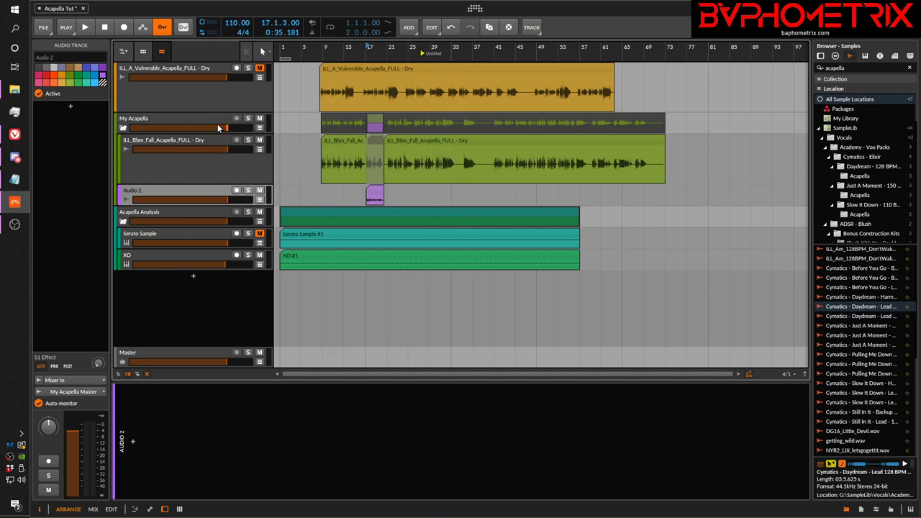
click(123, 128)
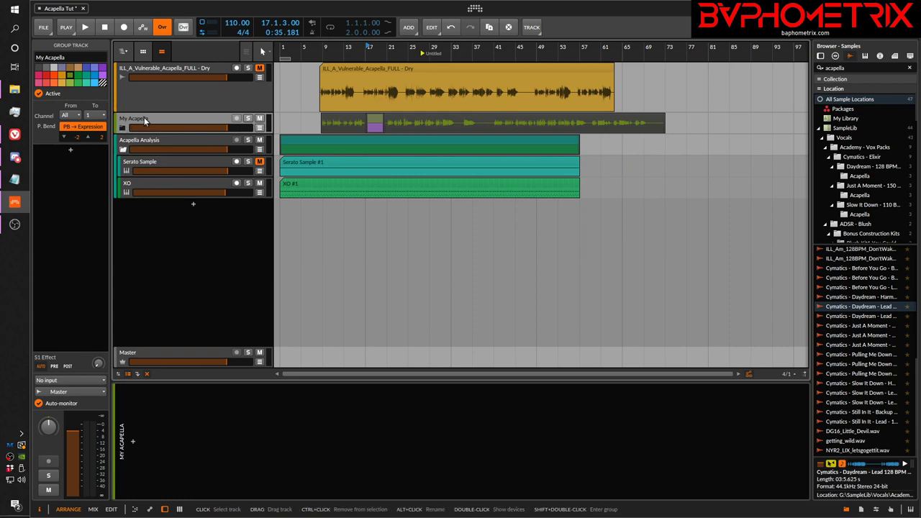
click(123, 128)
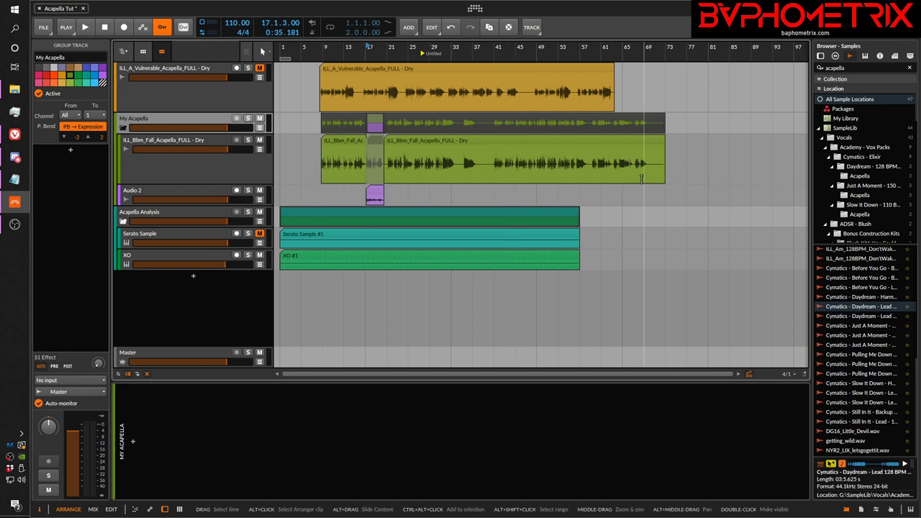
click(123, 128)
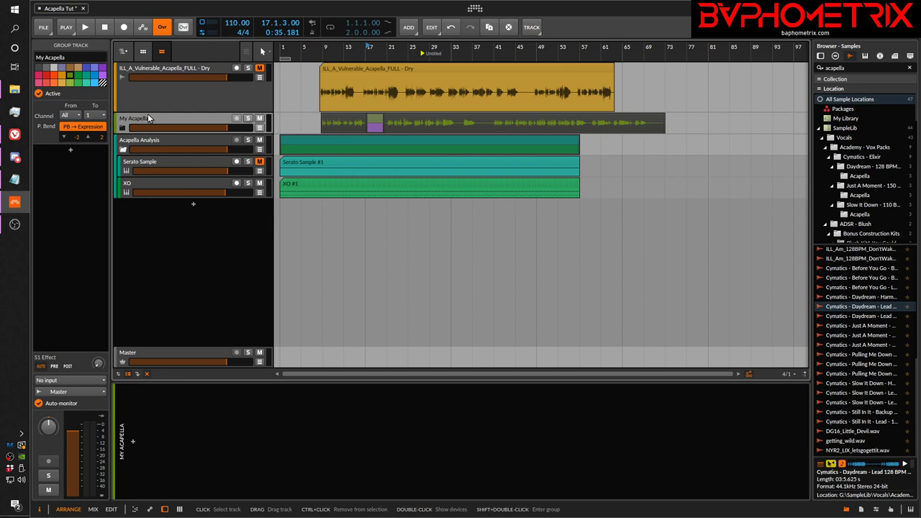
click(122, 127)
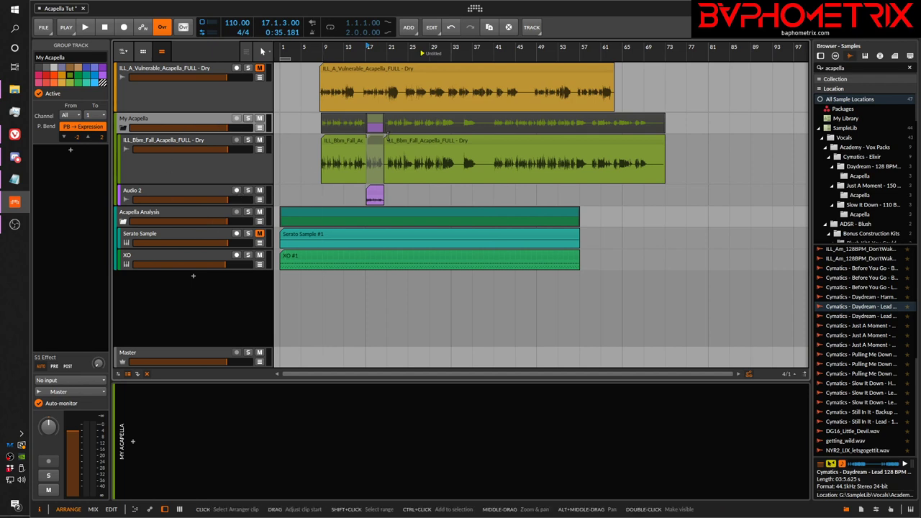
Open the purple bounced clip in the audio editor and set the playback start to 17.1.1.00.
click(375, 195)
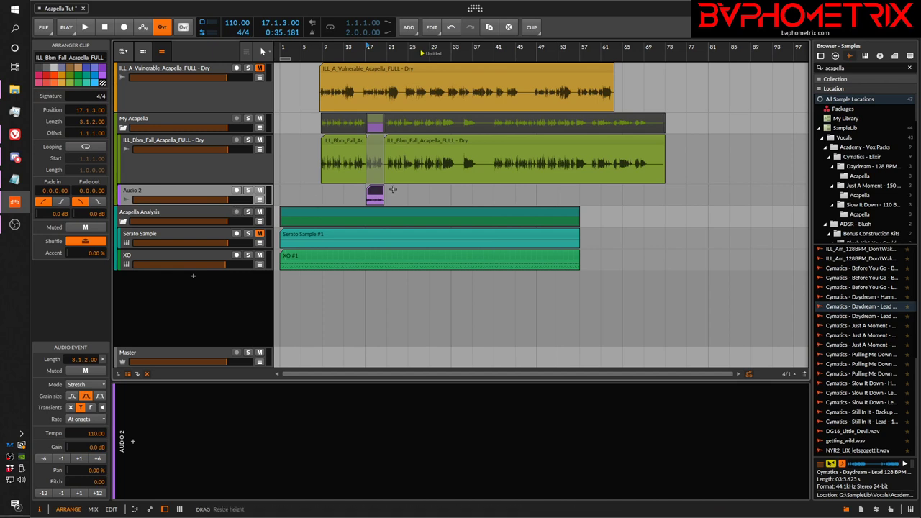
double_click(375, 195)
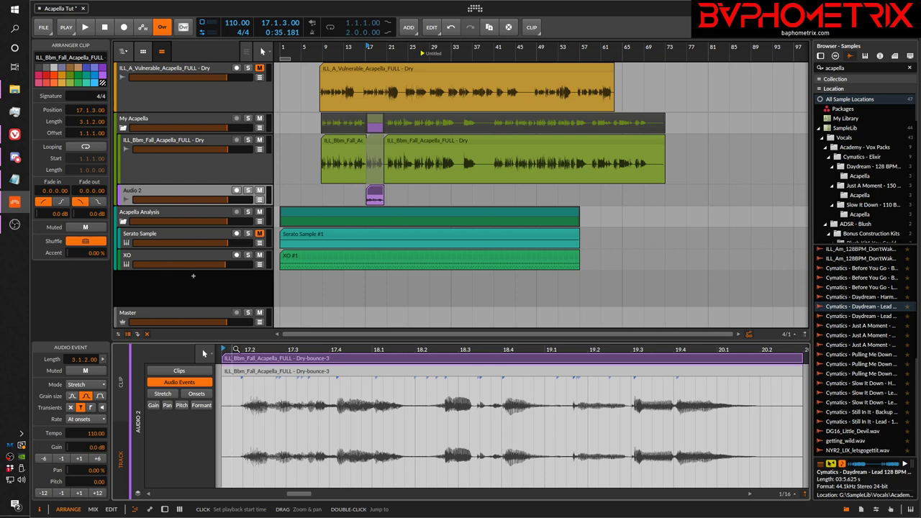
drag(283, 349, 282, 374)
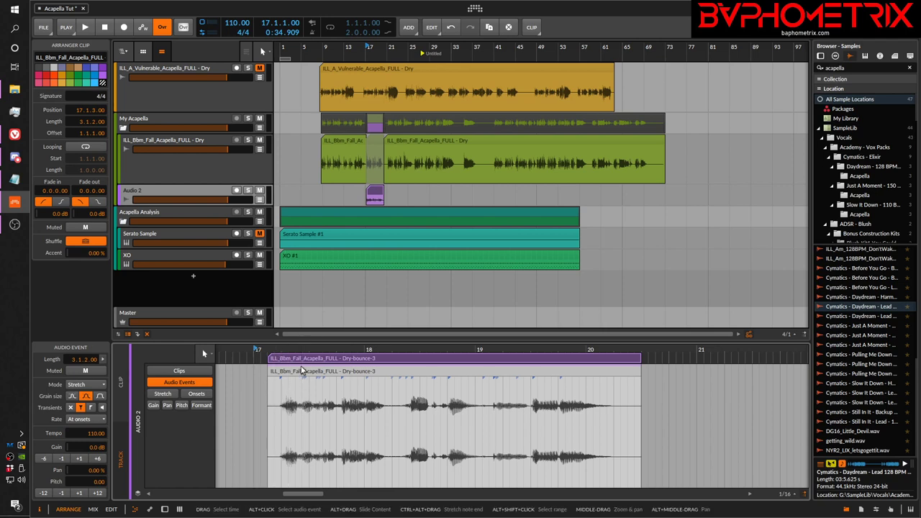
drag(303, 350, 310, 367)
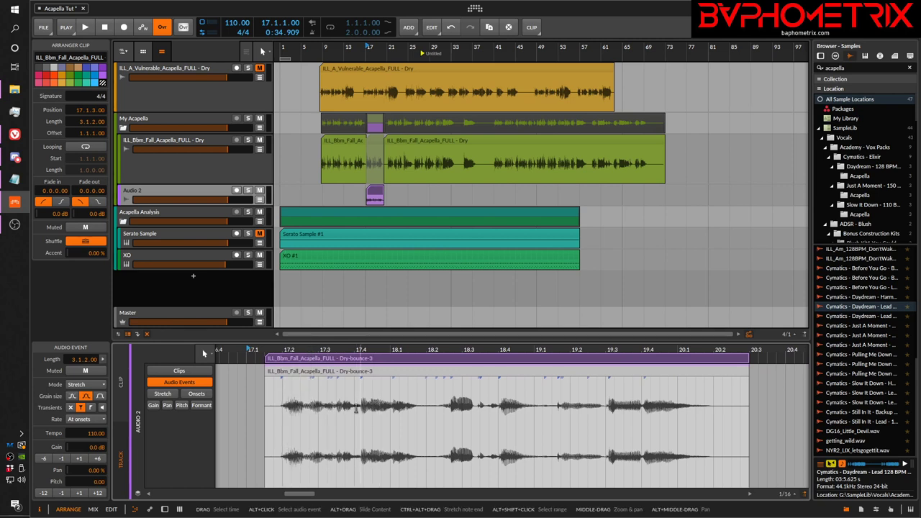
Play the bounced vocal phrase several times from 17.1.1.00 to check its timing against the beat.
key(space)
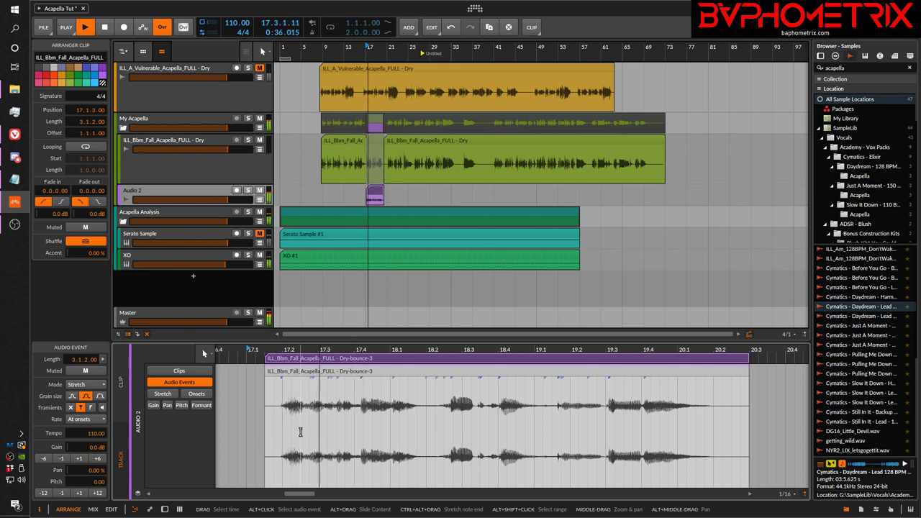
key(space)
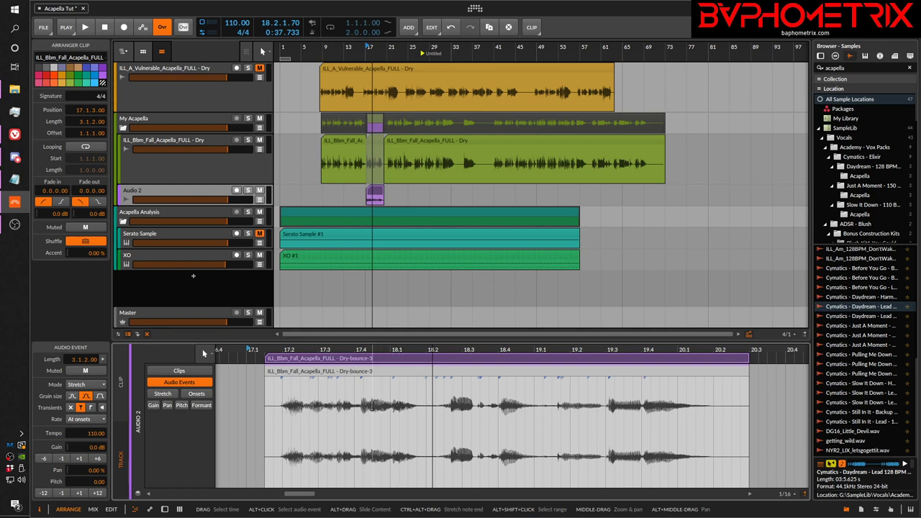
key(space)
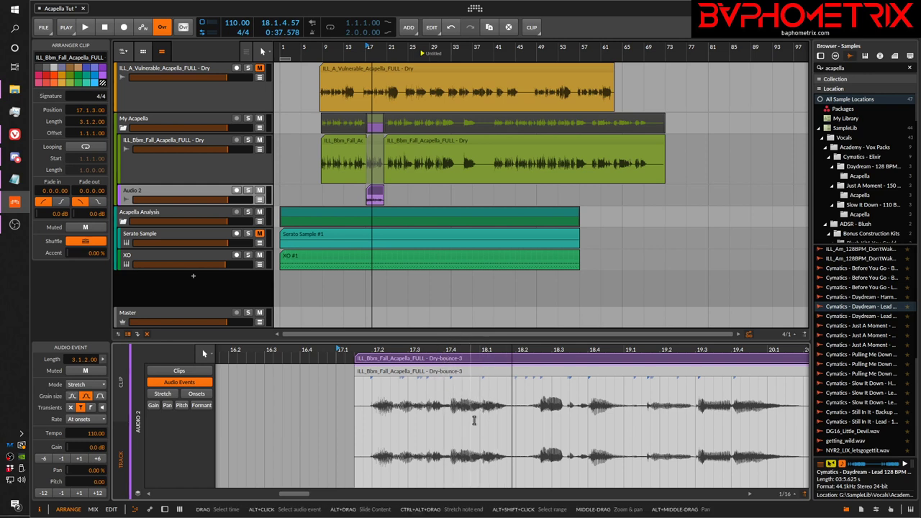
key(space)
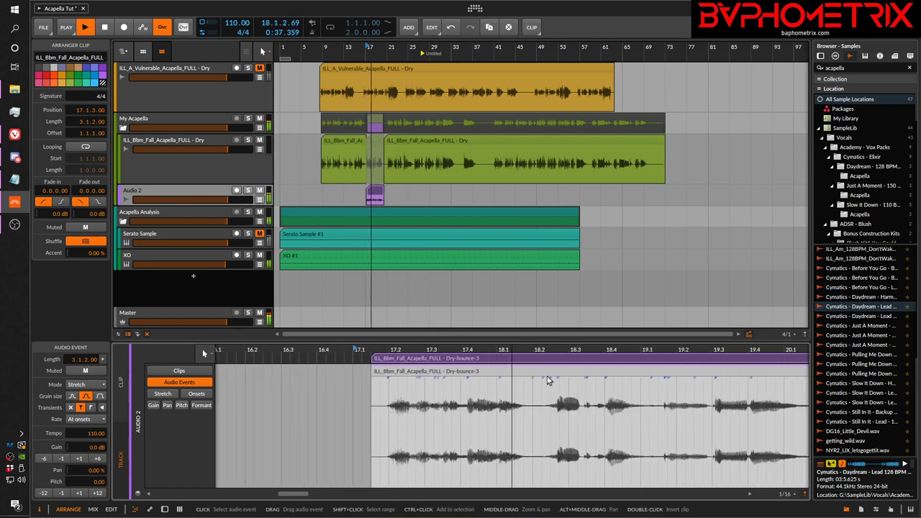
key(space)
drag(543, 352, 455, 352)
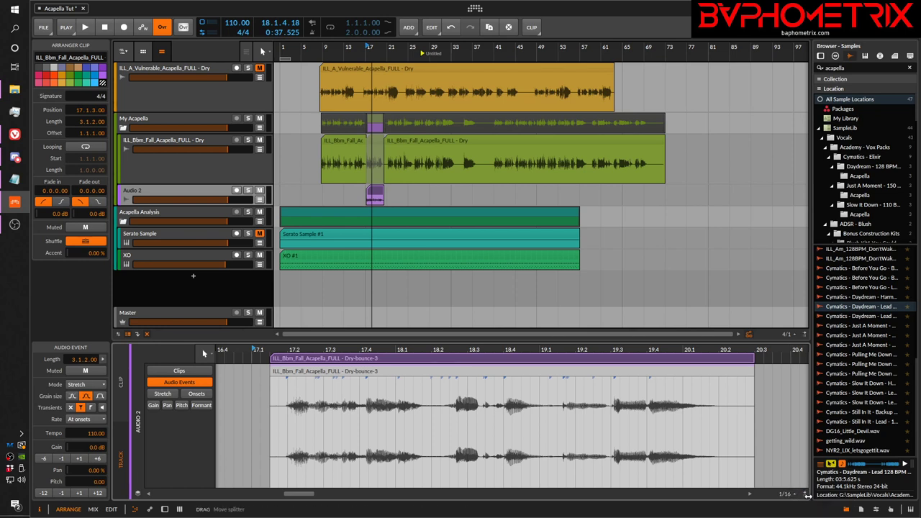
key(space)
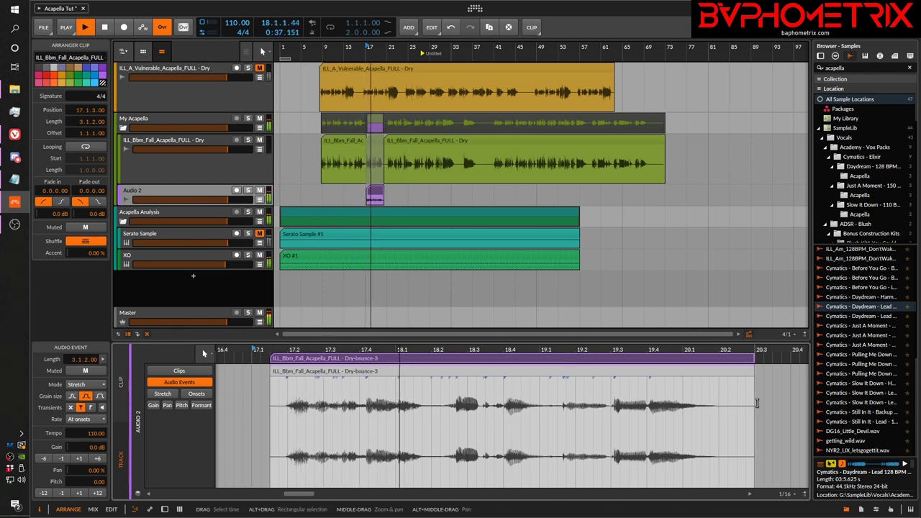
key(space)
key(space)
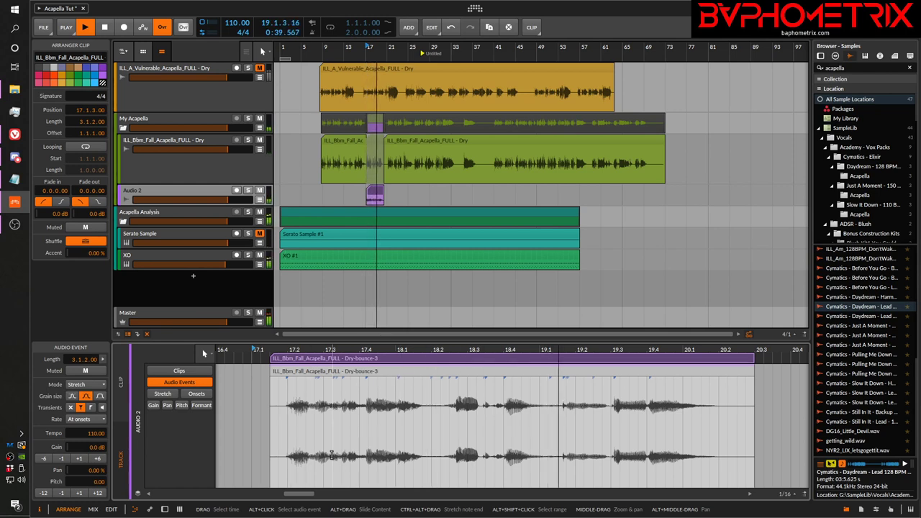
key(space)
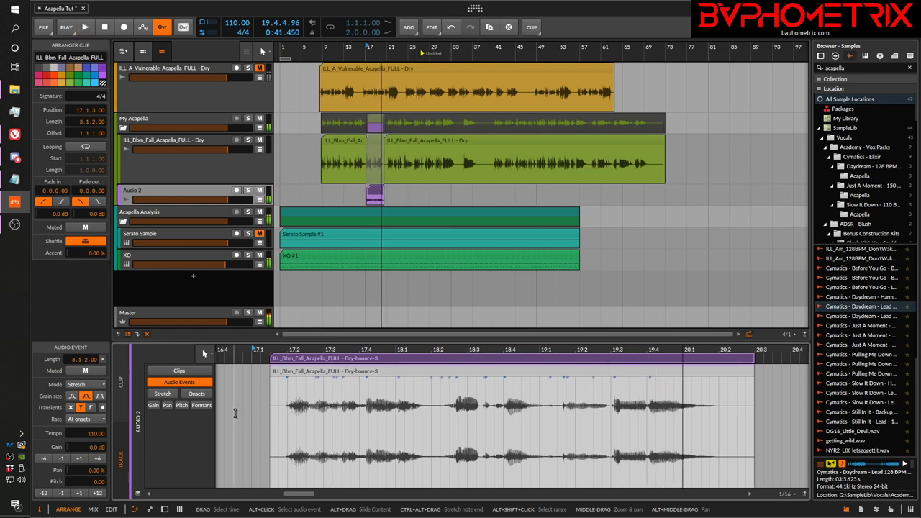
Mark the range 17.4.1.69 to 20.2.1.00 in the bounced phrase and listen to the words leading into it.
drag(365, 393, 720, 408)
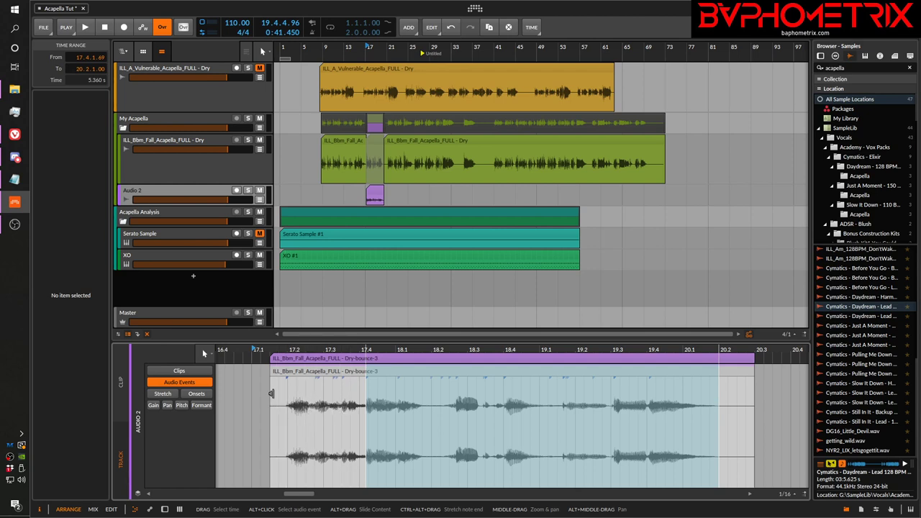
key(space)
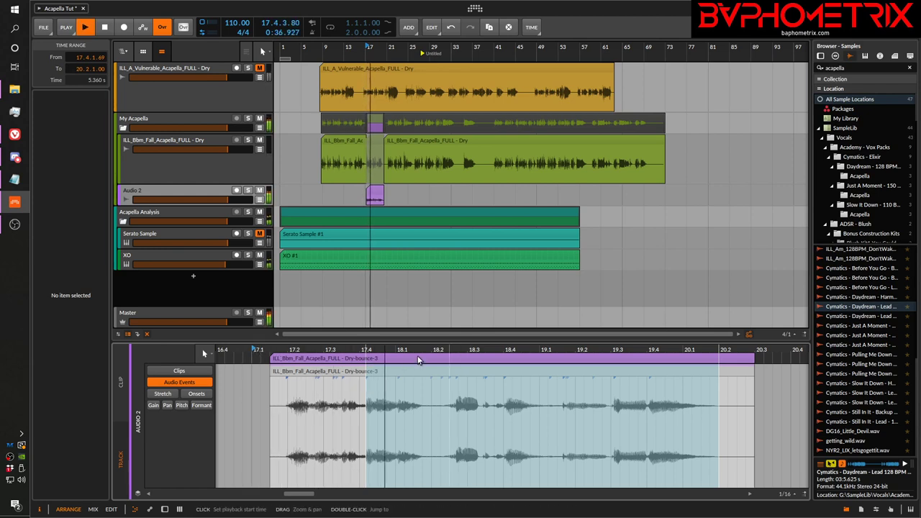
key(space)
key(space)
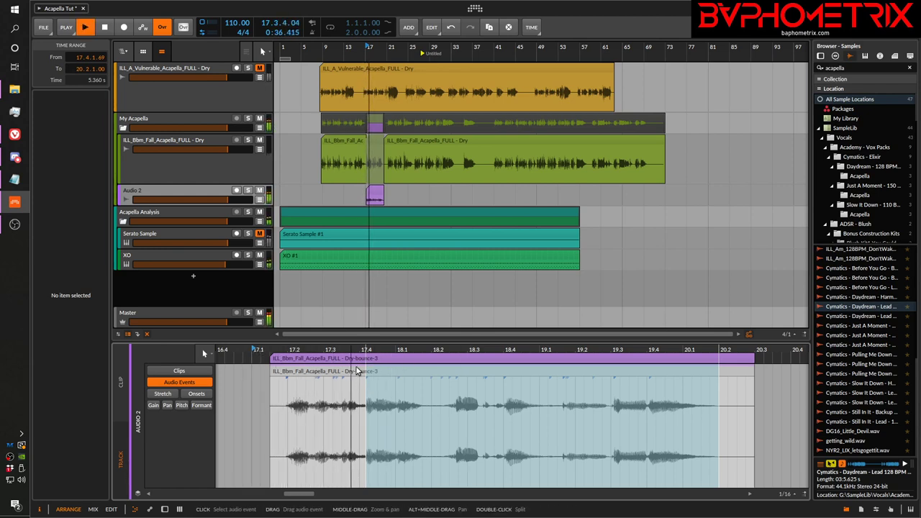
key(space)
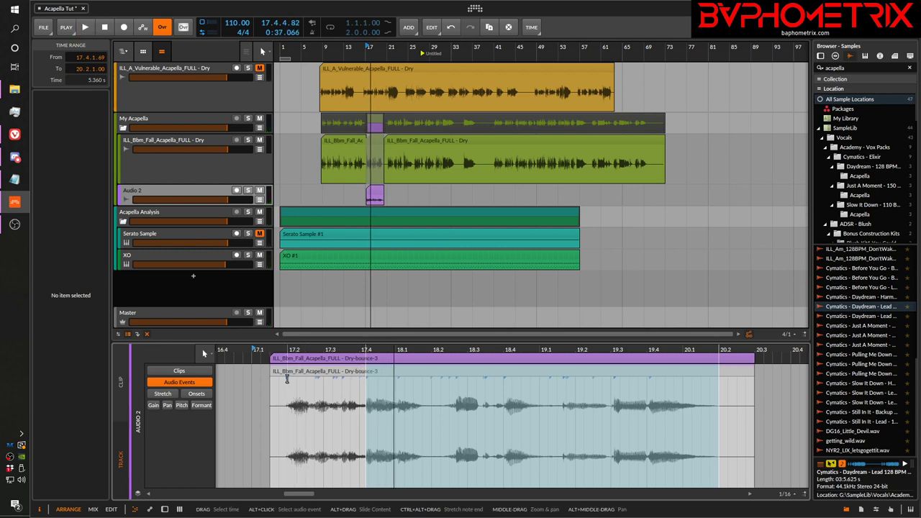
Add stretch beat markers at the bounced clip's first vocal onset and near 17.4, and move the first marker to 1.1.2.00.
click(170, 395)
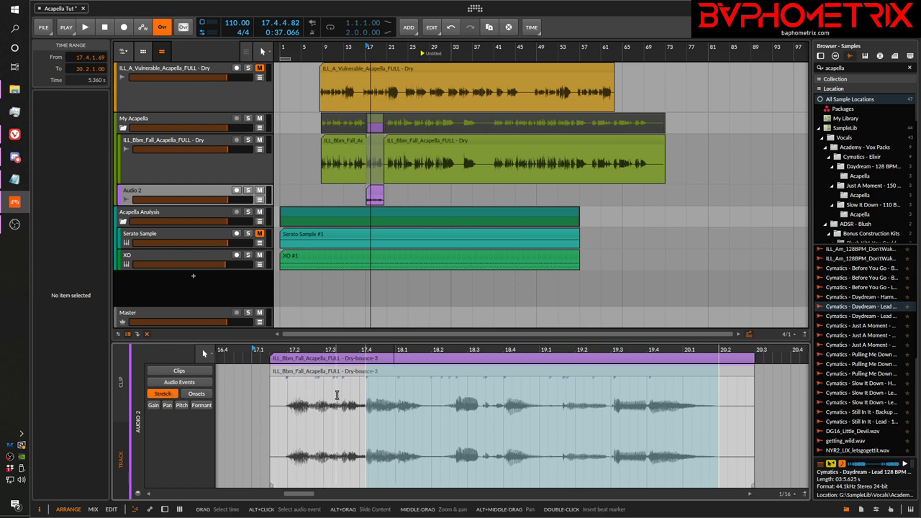
click(336, 395)
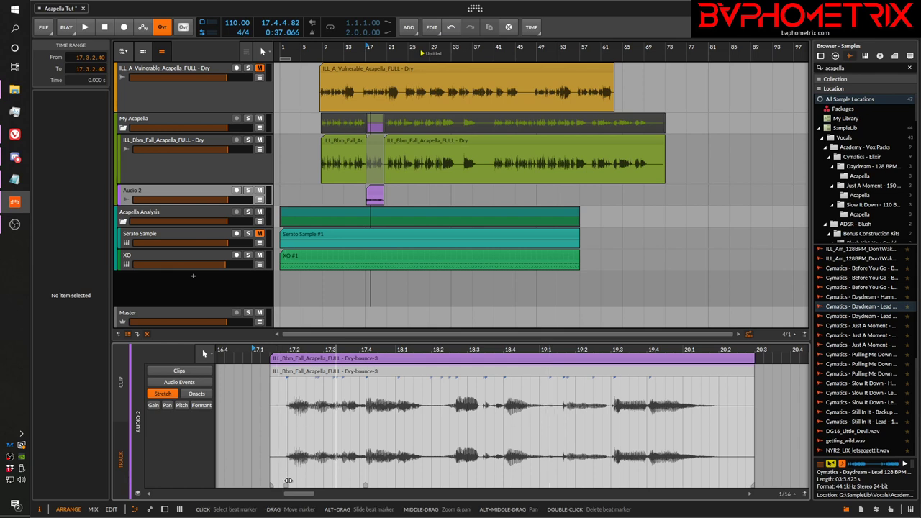
mouse_move(286, 486)
mouse_down()
mouse_move(325, 488)
mouse_move(277, 484)
mouse_up()
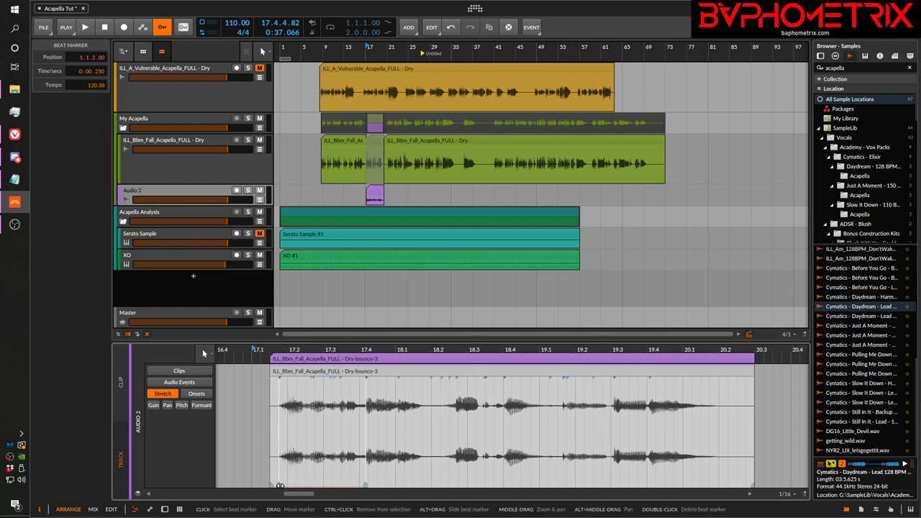
Try the first-onset beat marker at 1.1.4.00 and play the stretched phrase.
drag(279, 487, 295, 486)
key(space)
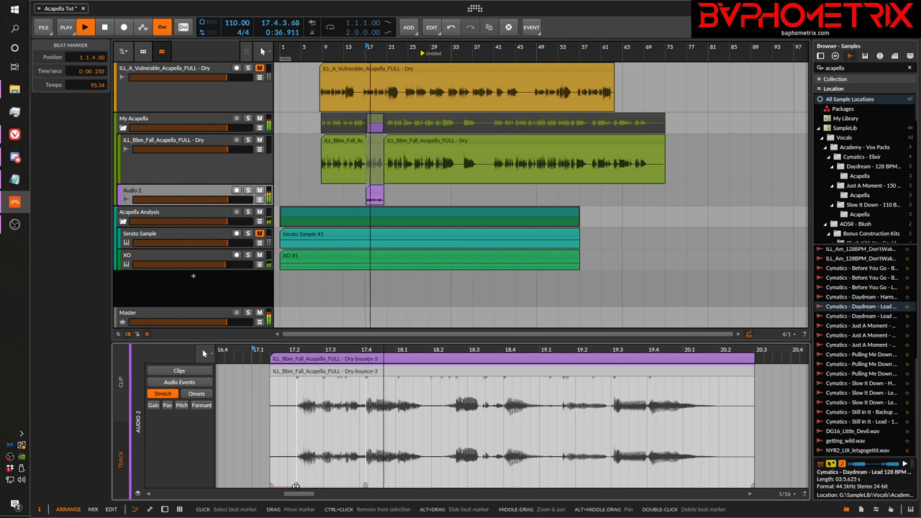
key(space)
Move the first-onset beat marker back to 1.1.2.00 and play the phrase again.
drag(295, 486, 280, 483)
key(space)
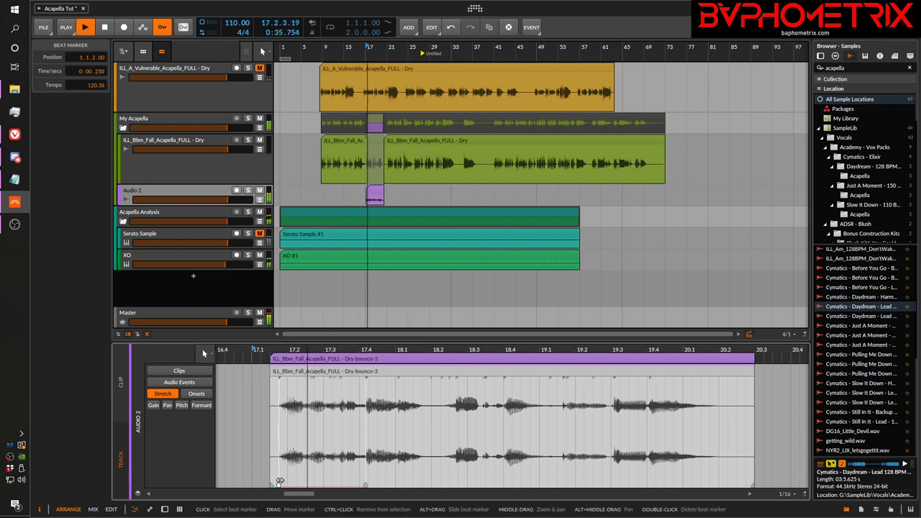
Try the first-onset beat marker at 1.1.1.35 and play the stretched phrase.
key(space)
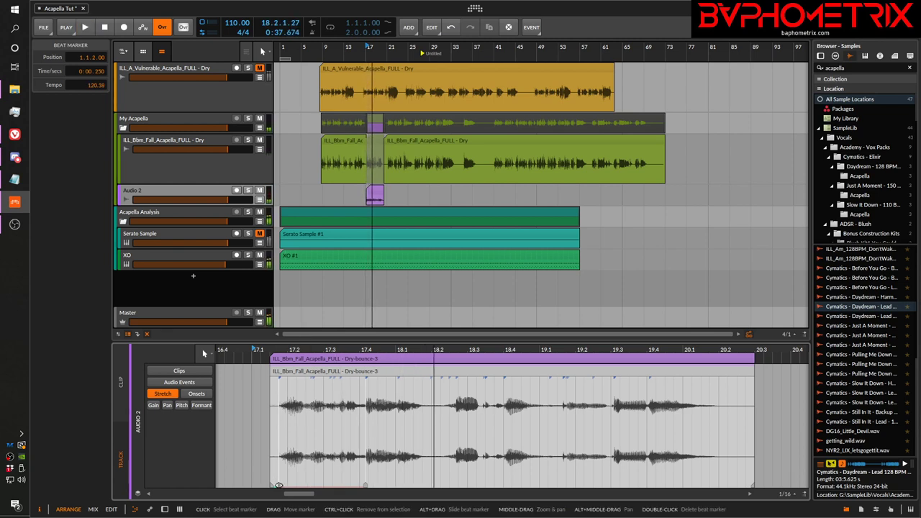
drag(278, 485, 273, 484)
key(space)
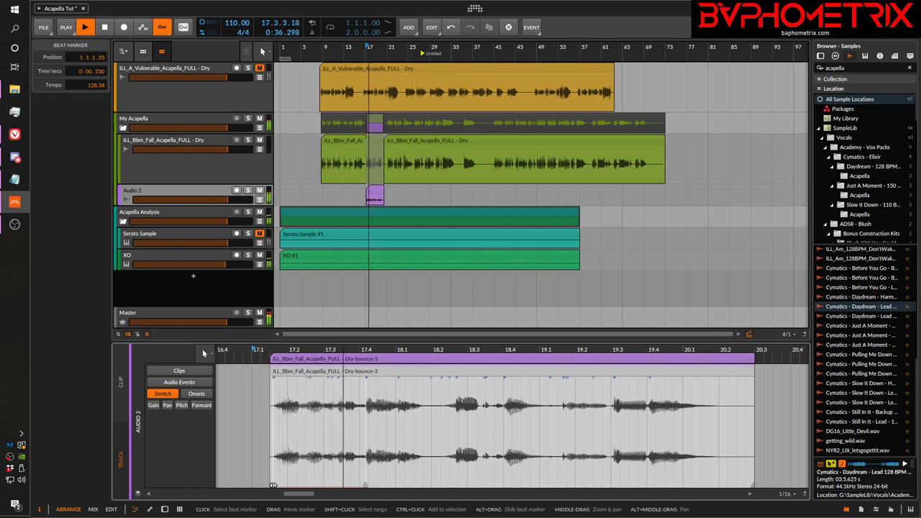
key(space)
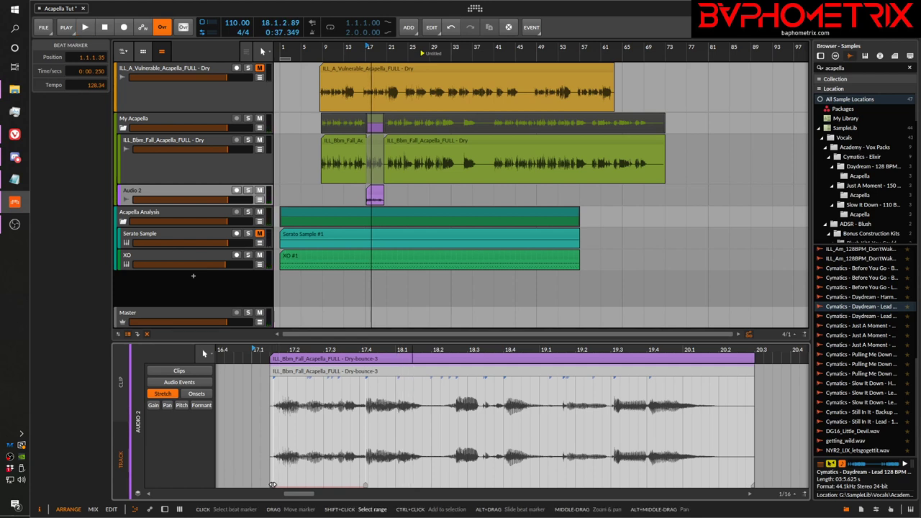
Try shifting the clip-start and first-onset beat markers together to 1.1.1.41, and return the clip-start marker to 1.1.1.00.
mouse_move(273, 485)
mouse_down()
mouse_move(285, 490)
mouse_move(269, 485)
mouse_up()
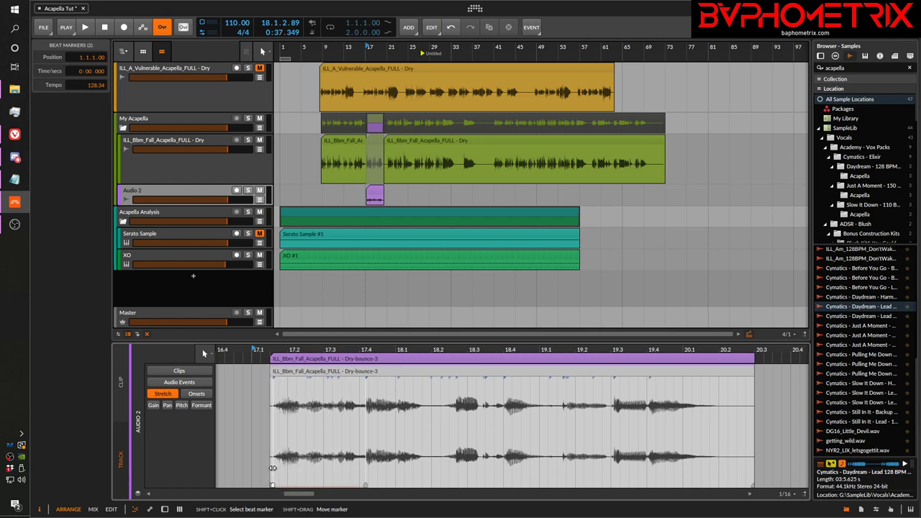
drag(270, 460, 274, 485)
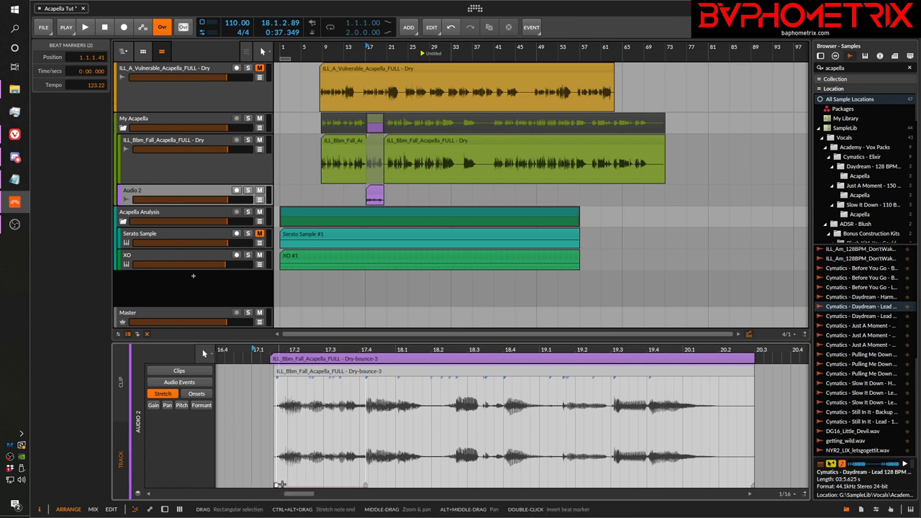
scroll(204, 354, up, 3)
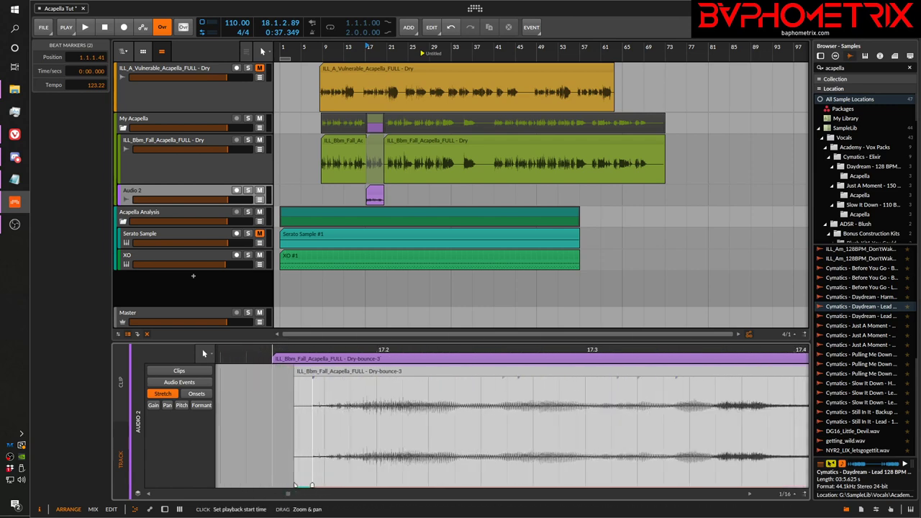
scroll(294, 484, up, 4)
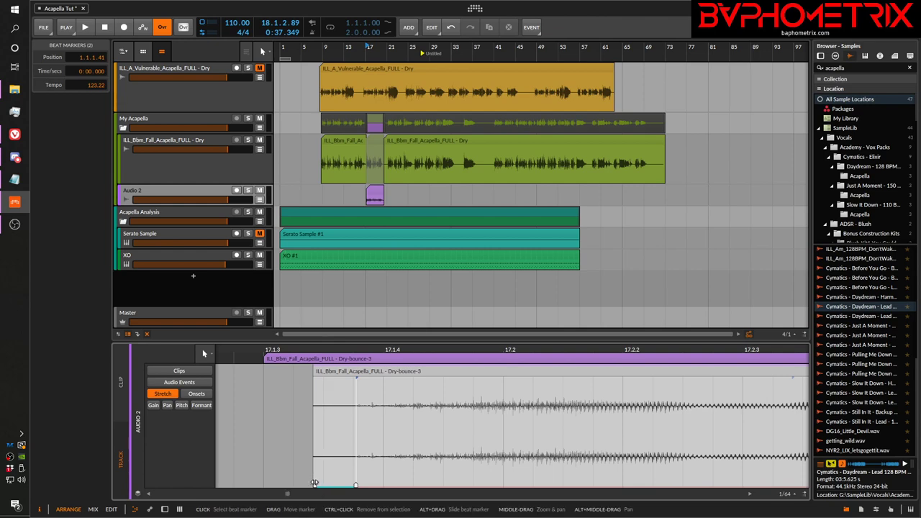
drag(315, 485, 264, 485)
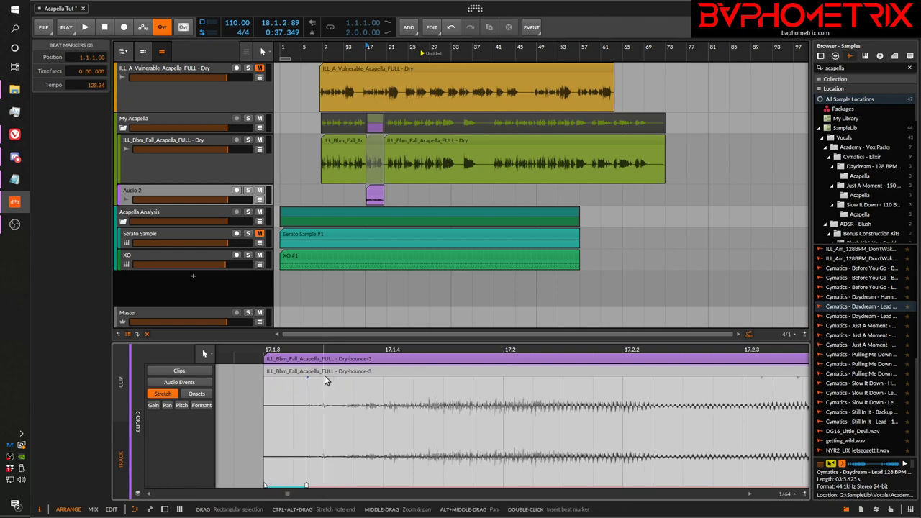
Deselect the marker pair and move only the first-onset beat marker to 1.1.1.75.
scroll(203, 354, down, 3)
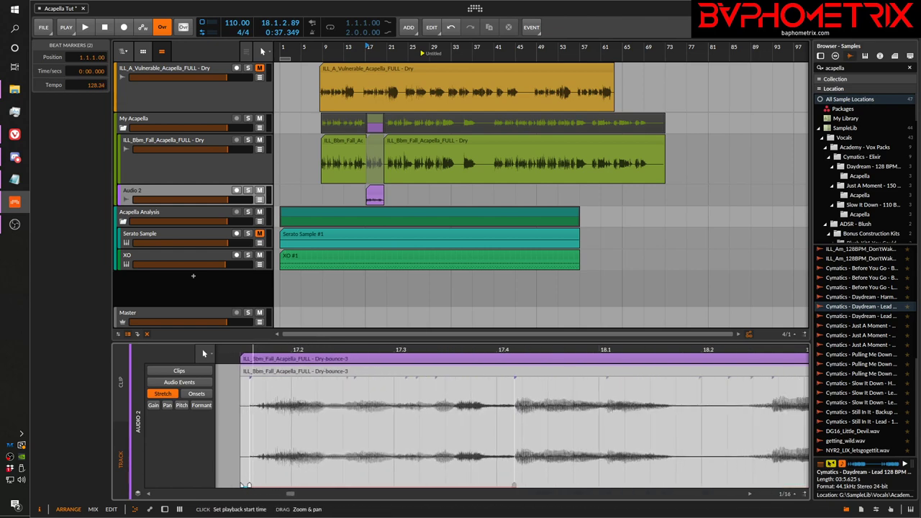
scroll(203, 354, down, 3)
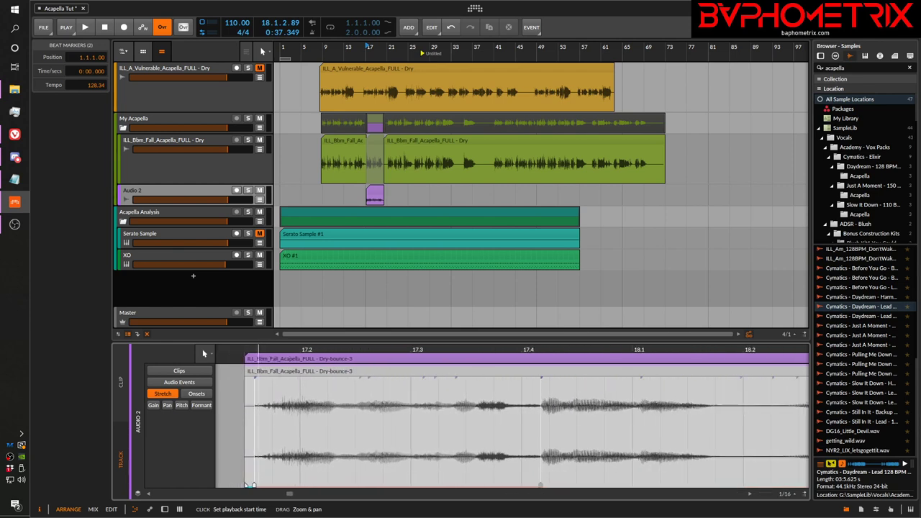
scroll(203, 353, down, 3)
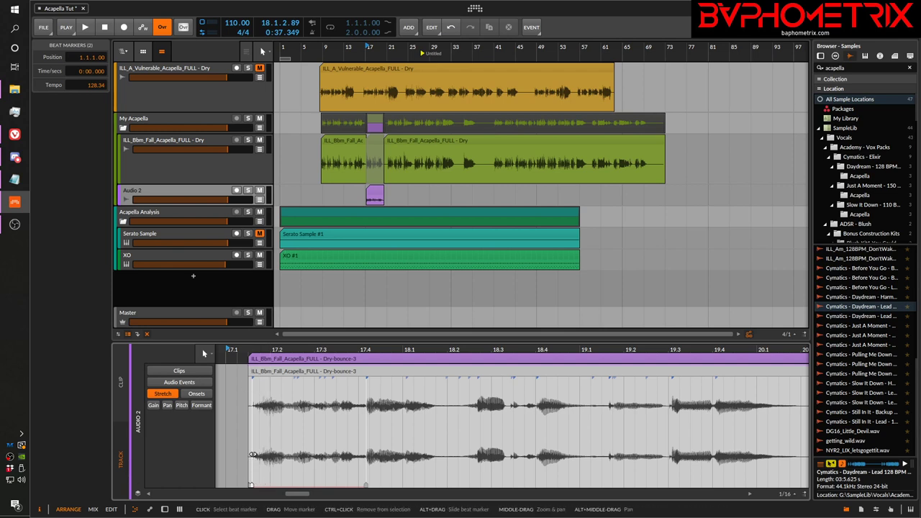
drag(251, 453, 251, 452)
drag(264, 350, 264, 378)
mouse_move(233, 436)
mouse_down()
mouse_move(309, 443)
mouse_move(231, 440)
mouse_up()
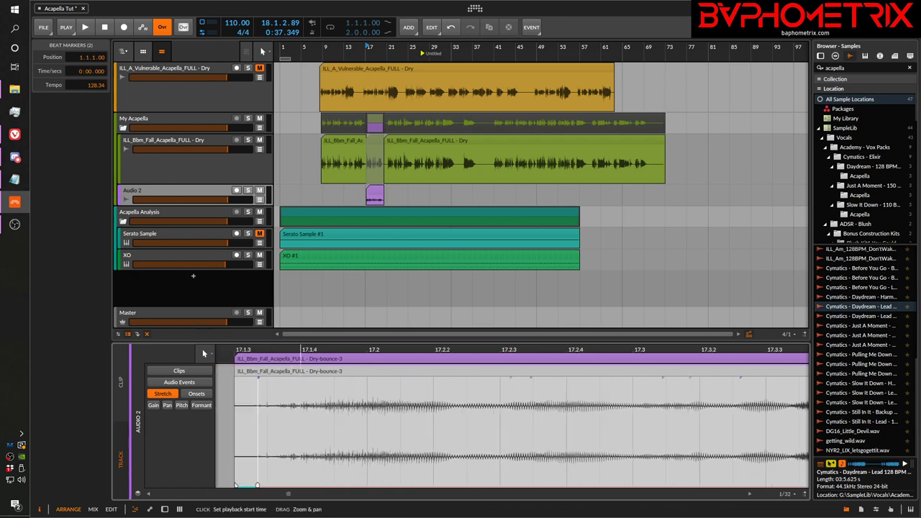
drag(266, 351, 267, 388)
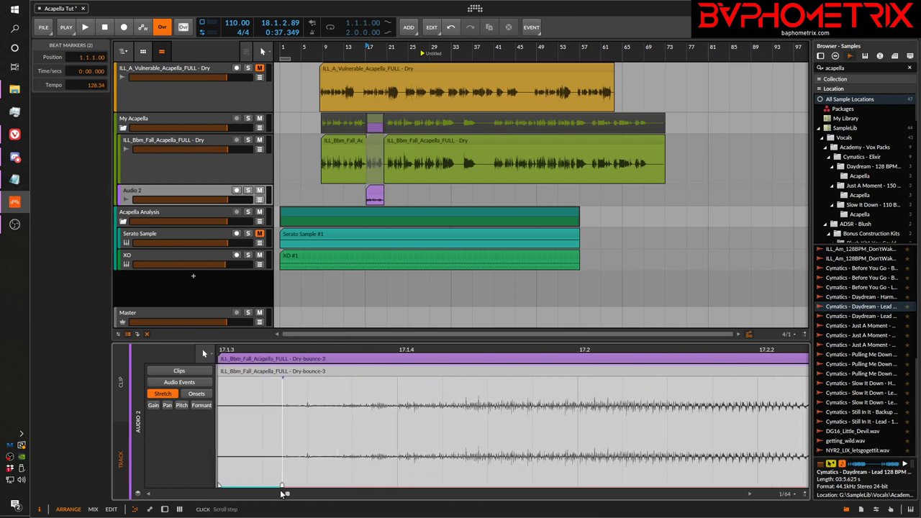
mouse_move(282, 486)
mouse_down()
mouse_move(296, 483)
mouse_move(284, 484)
mouse_up()
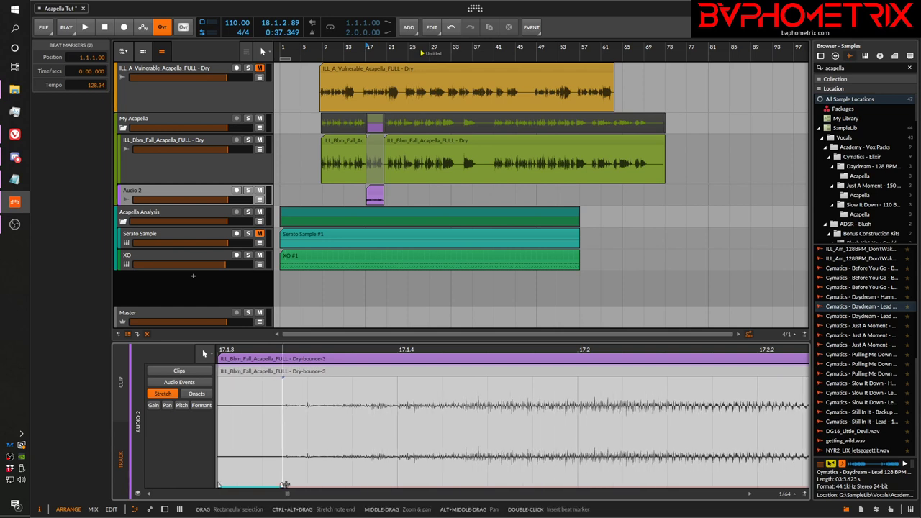
click(326, 441)
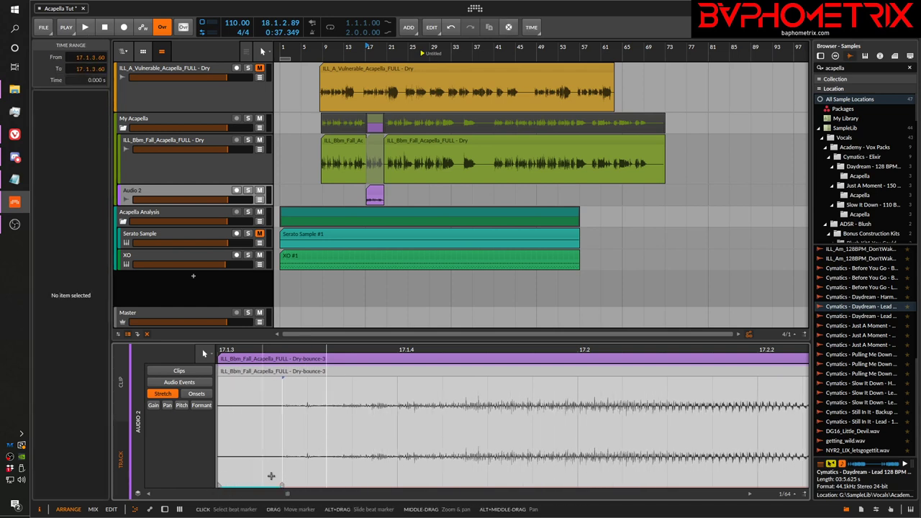
drag(281, 483, 352, 486)
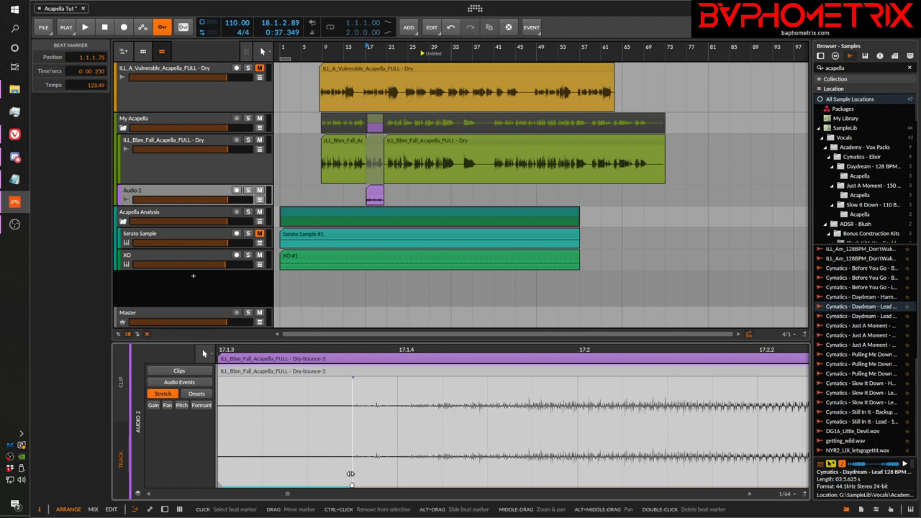
Try the first-onset beat marker at 1.1.2.27 and play the opening words of the bounced phrase.
drag(269, 351, 269, 493)
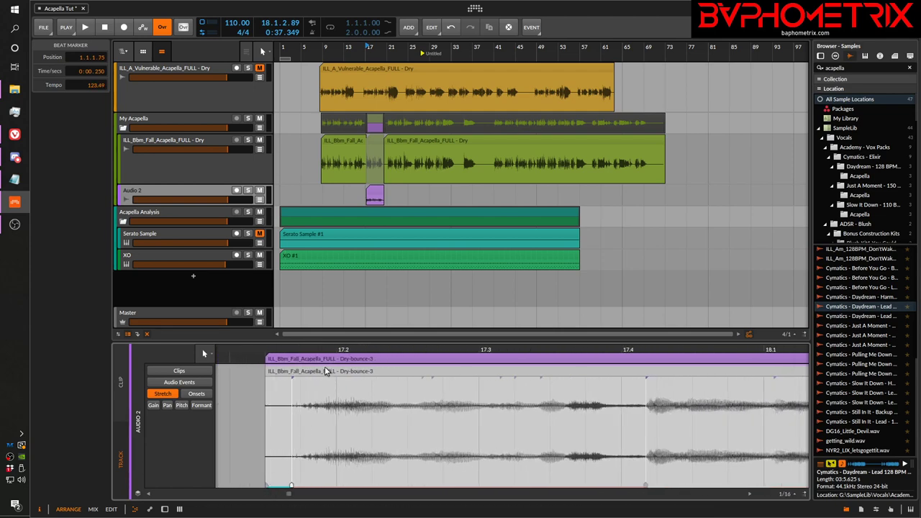
drag(323, 349, 323, 446)
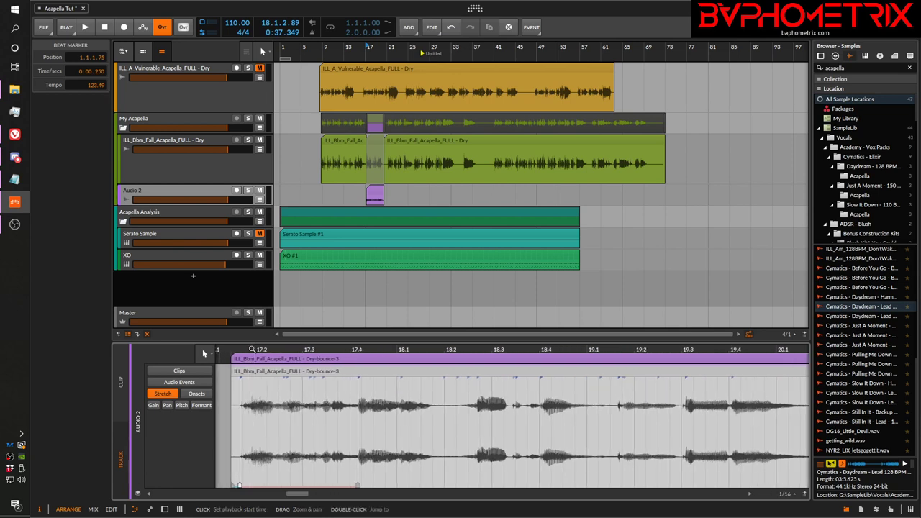
drag(240, 446, 246, 450)
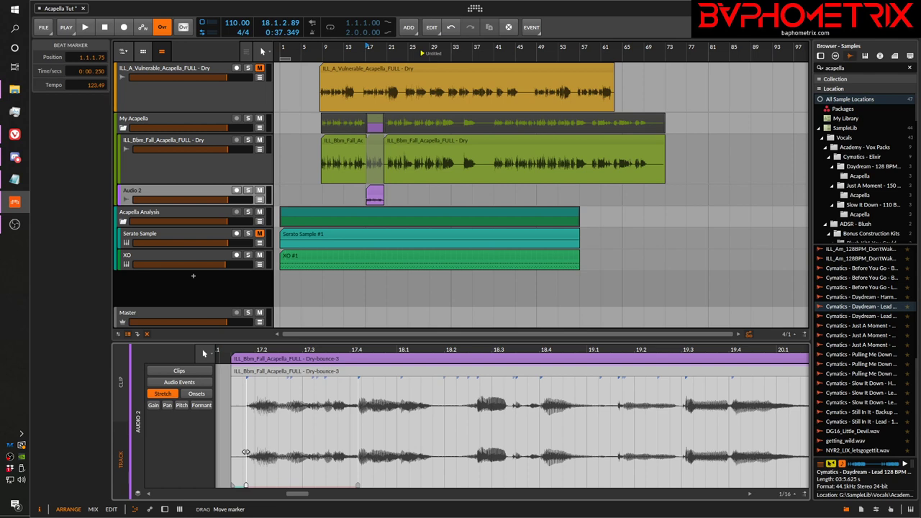
drag(246, 453, 246, 453)
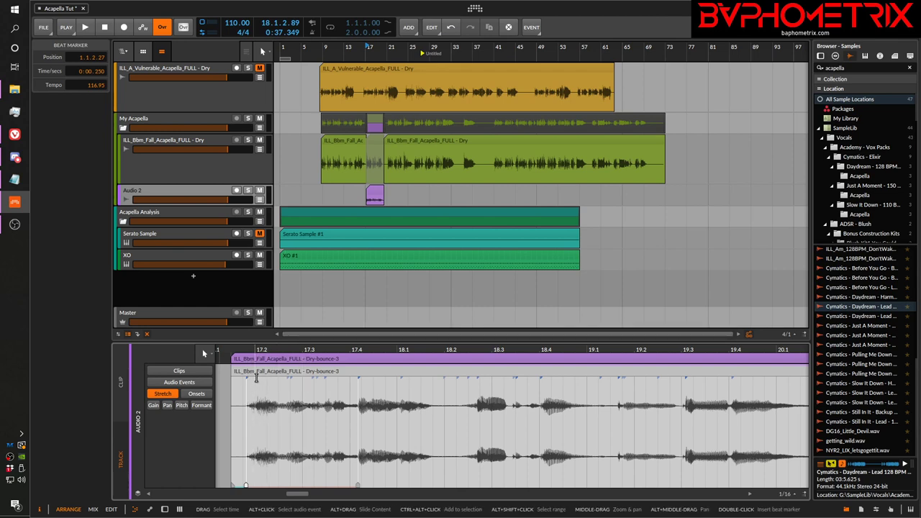
drag(232, 350, 244, 338)
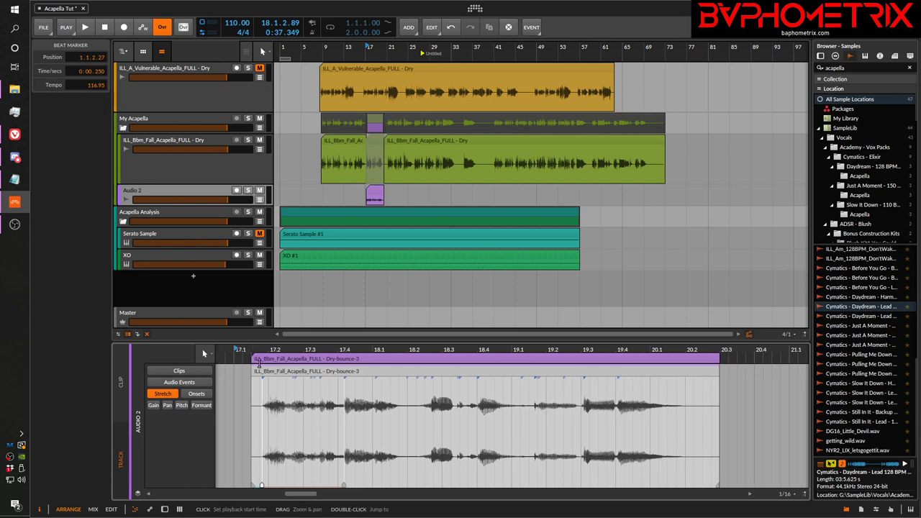
key(space)
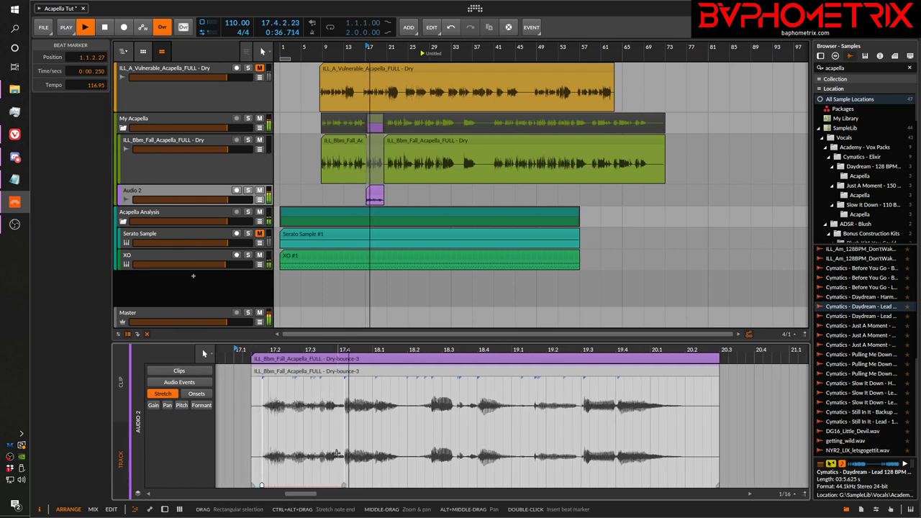
key(space)
key(space)
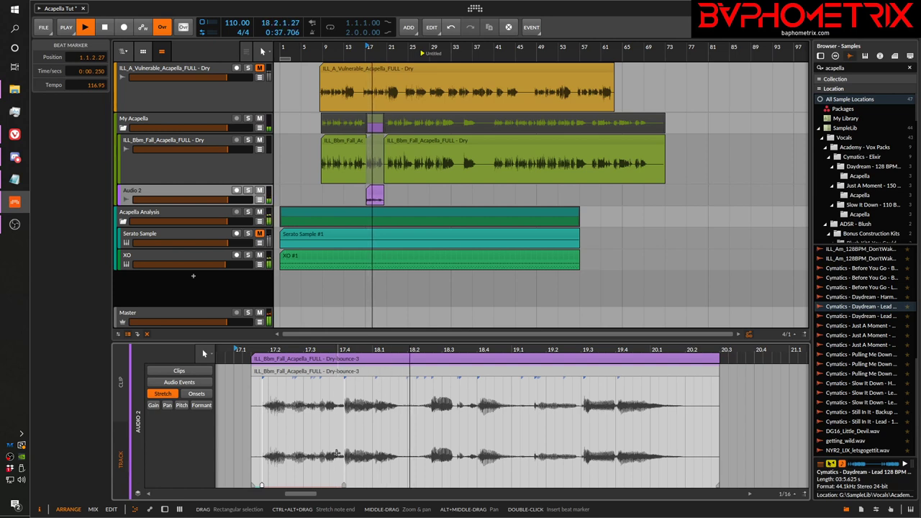
key(space)
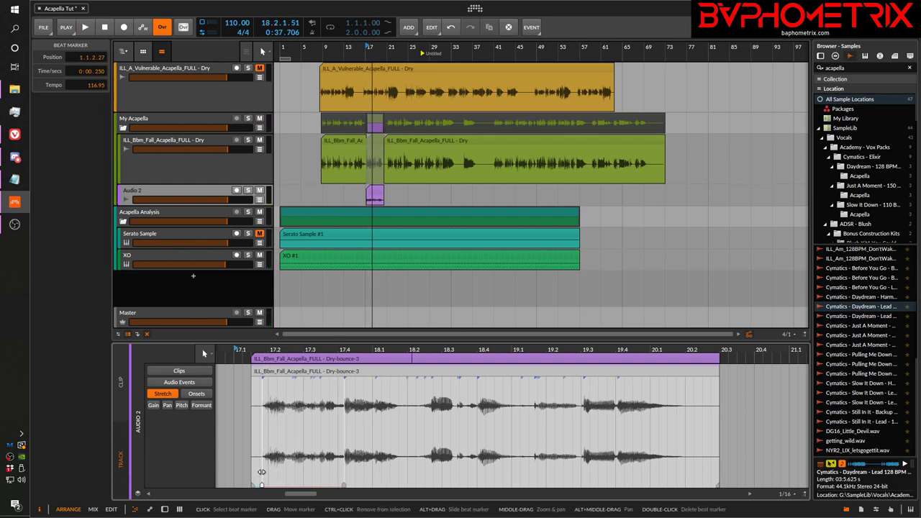
Move the first-onset beat marker to 1.1.3.00 and listen through the whole bounced phrase.
drag(261, 472, 269, 475)
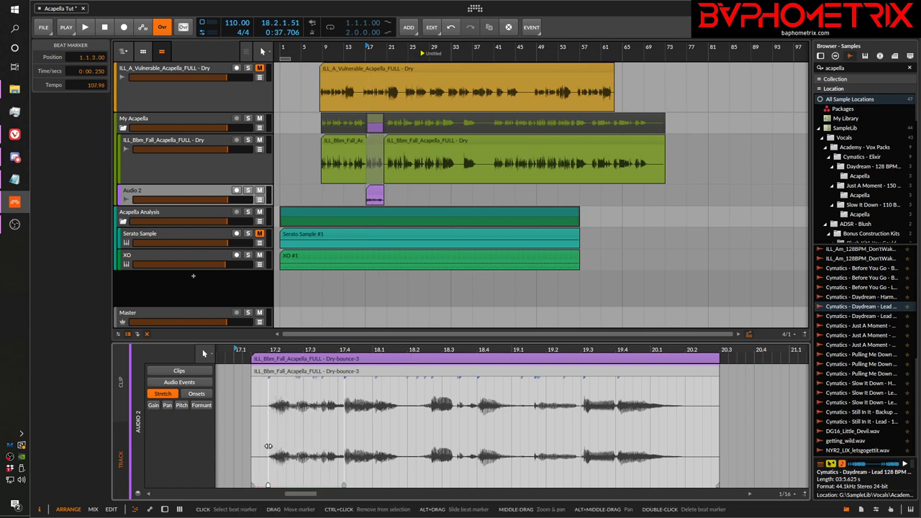
key(space)
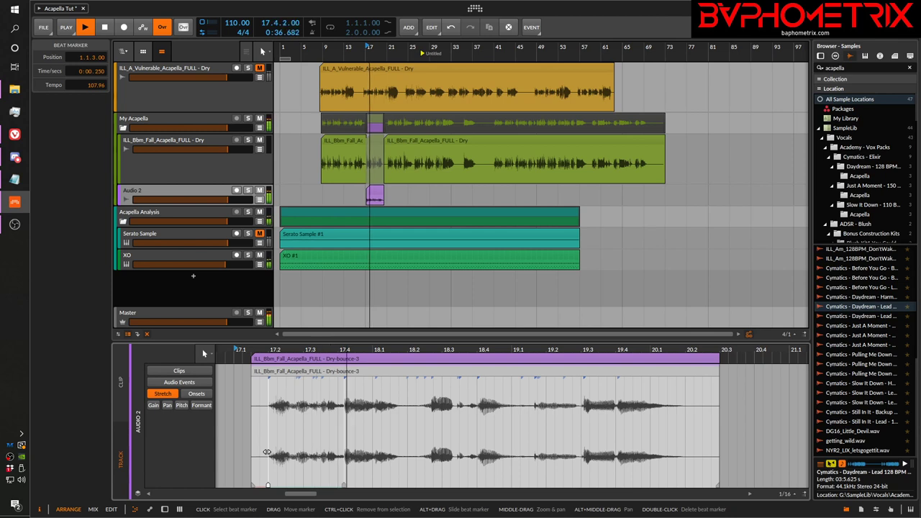
key(space)
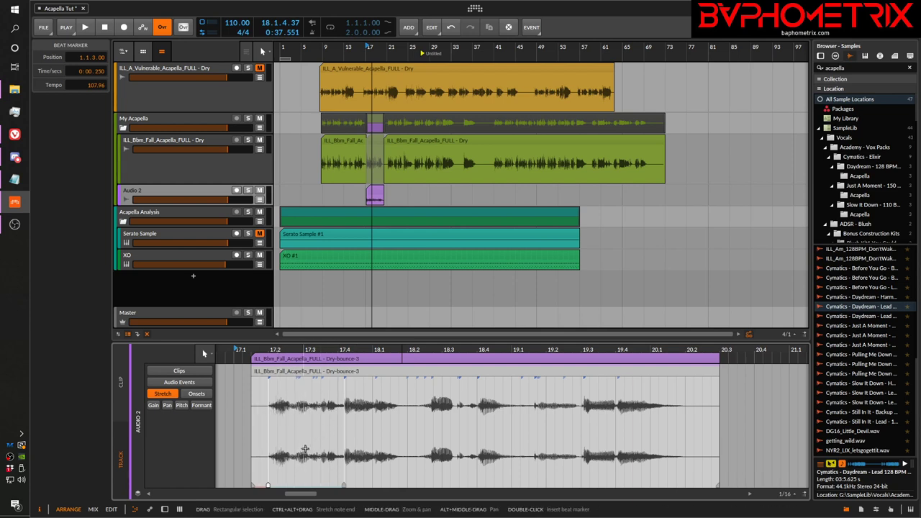
key(space)
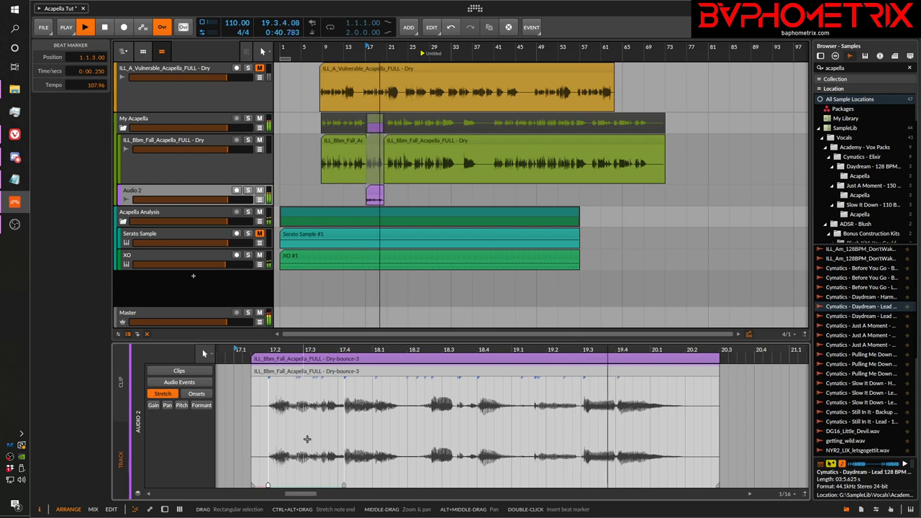
key(space)
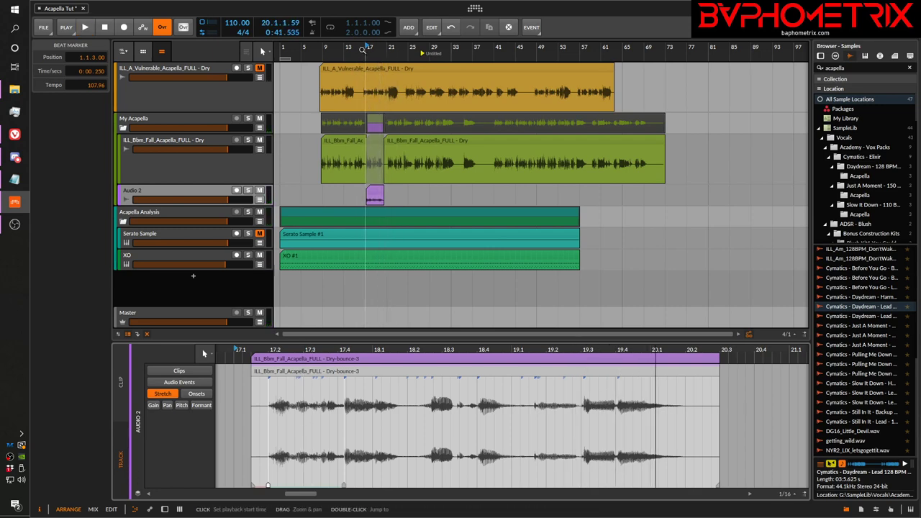
Set the arrangement's playback start to bar 15 and listen to the lead-in to the bounced phrase.
drag(365, 47, 365, 90)
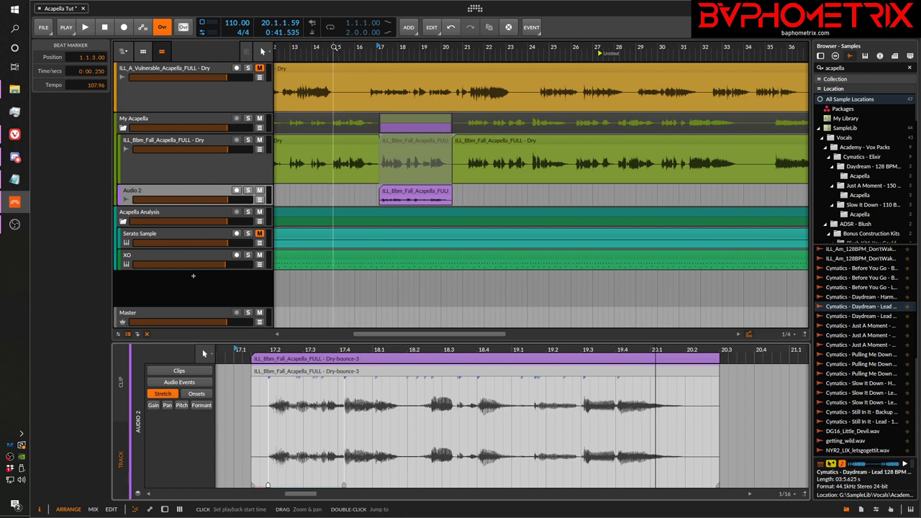
click(334, 47)
key(space)
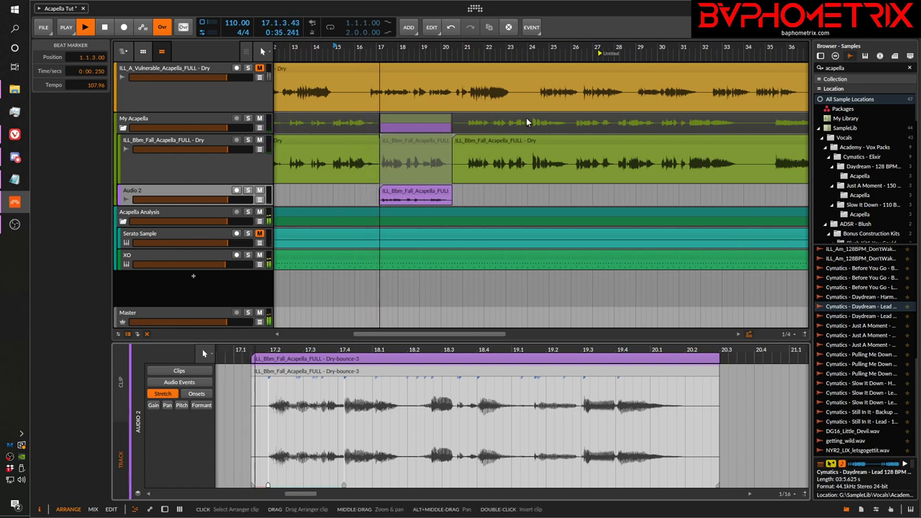
key(space)
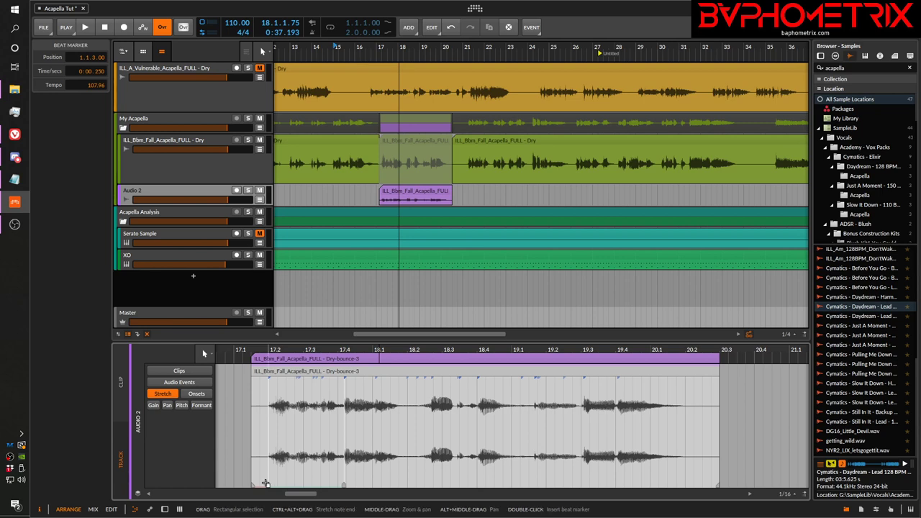
Move the first-onset beat marker to 1.2.3.00 and play the lead-in and the stretched phrase.
drag(266, 486, 302, 487)
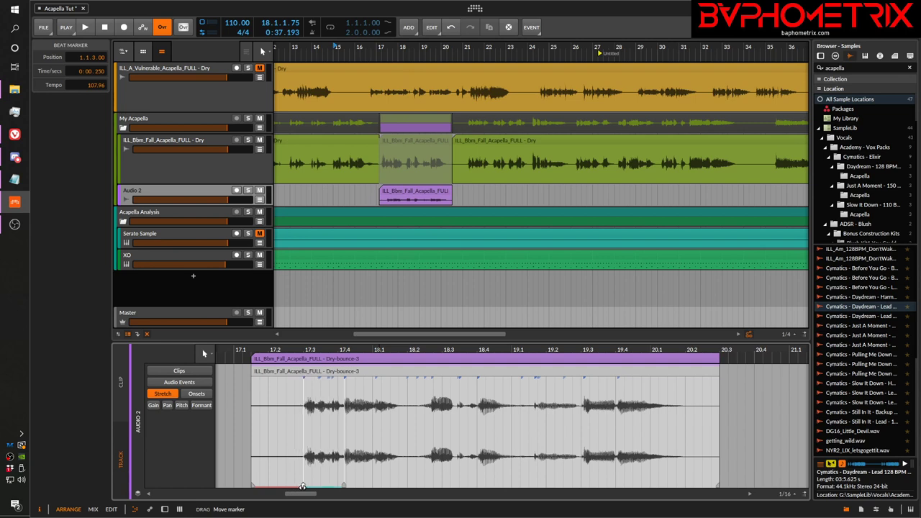
mouse_move(302, 486)
mouse_down()
mouse_move(277, 487)
mouse_move(303, 487)
mouse_up()
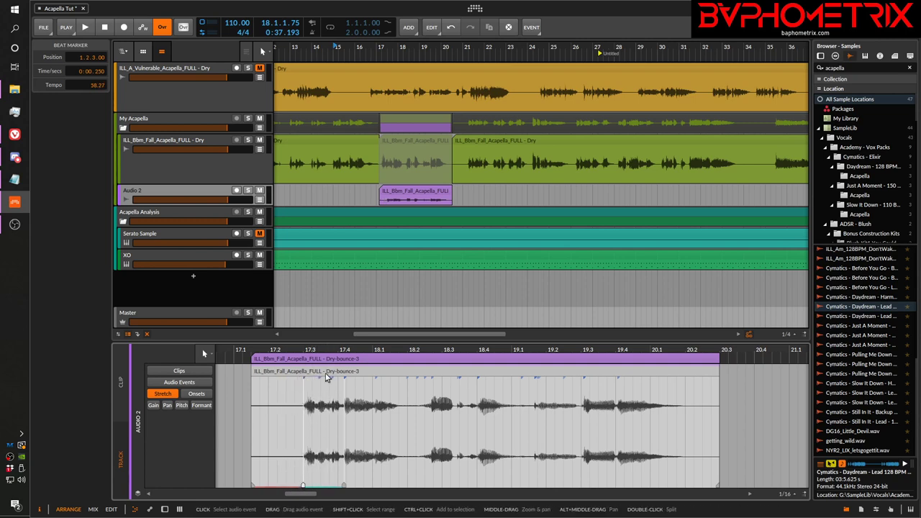
key(space)
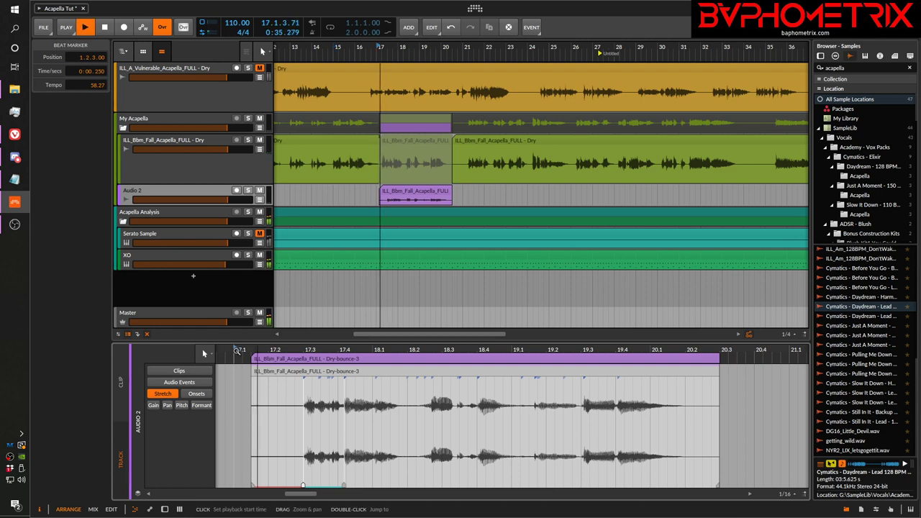
Undo the last first-onset marker move and replace the second beat marker with one in the silence just before 18.2.
key(space)
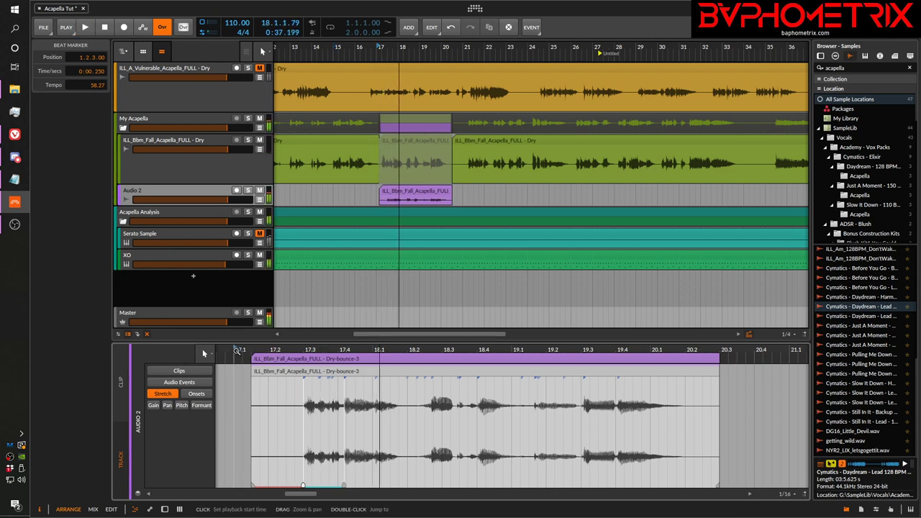
key(ctrl+z)
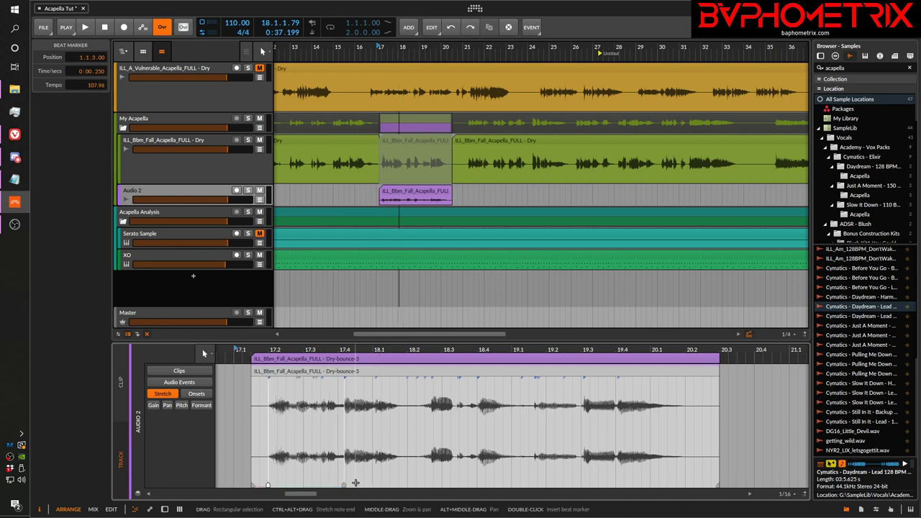
click(344, 486)
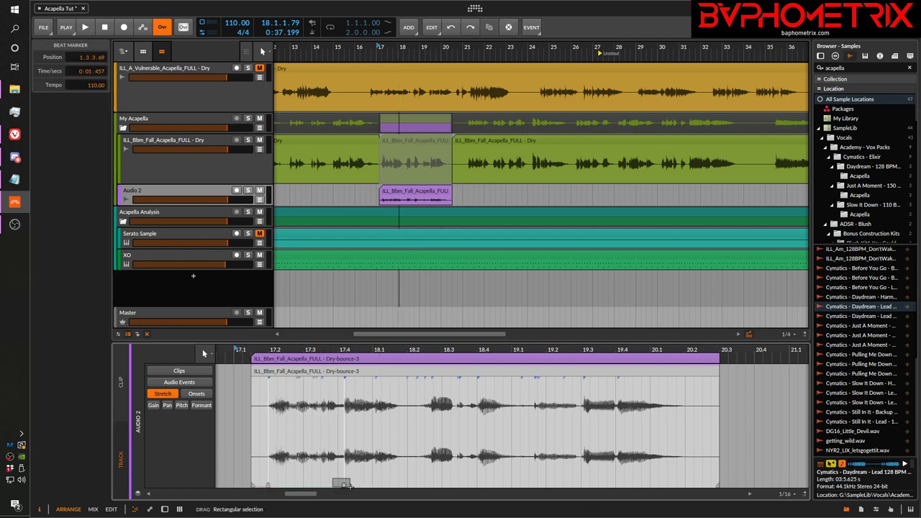
key(Delete)
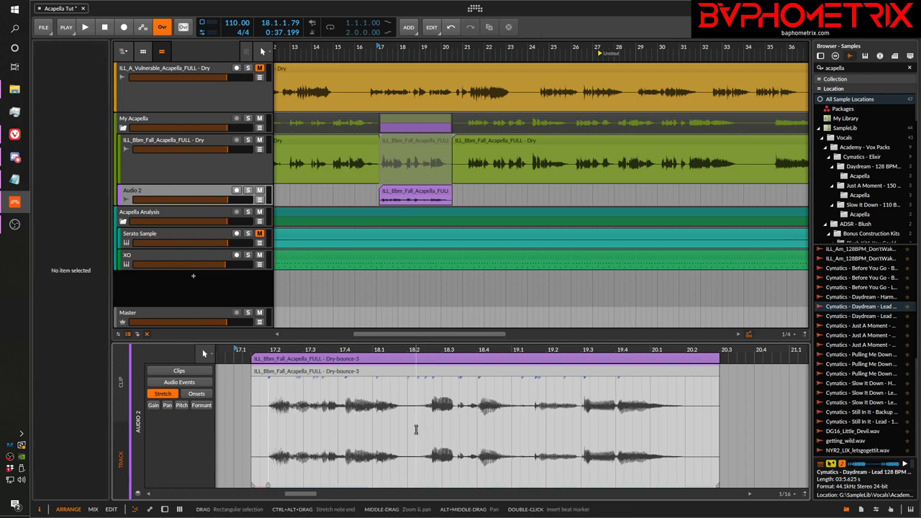
click(407, 483)
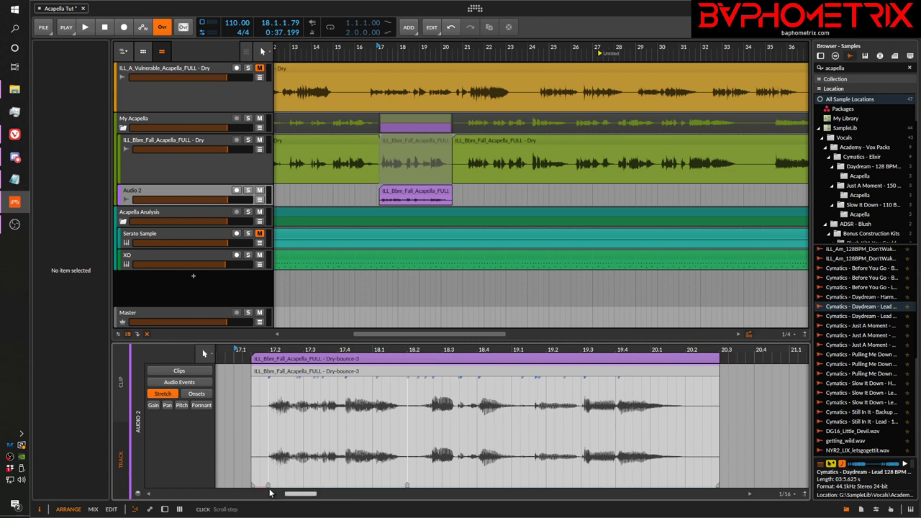
Move the first-onset beat marker to 1.2.1.00 and play the stretched opening words.
drag(267, 485, 283, 487)
key(space)
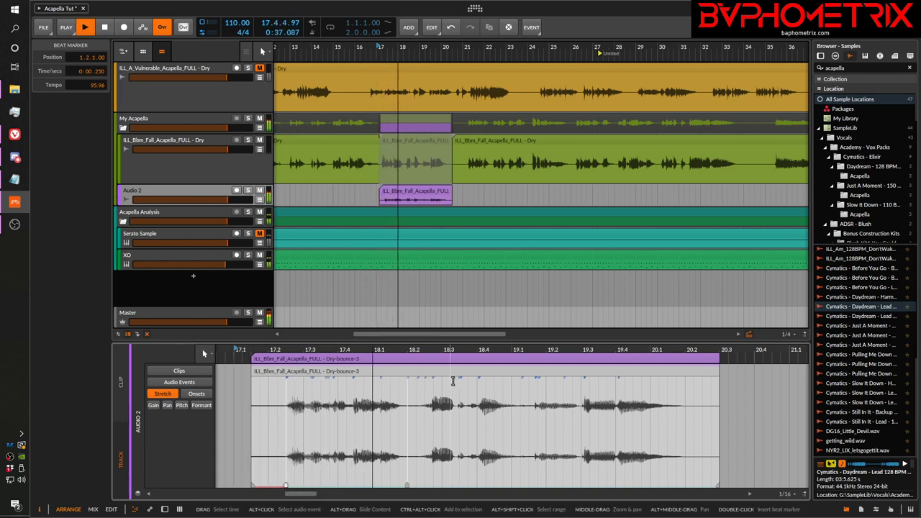
key(space)
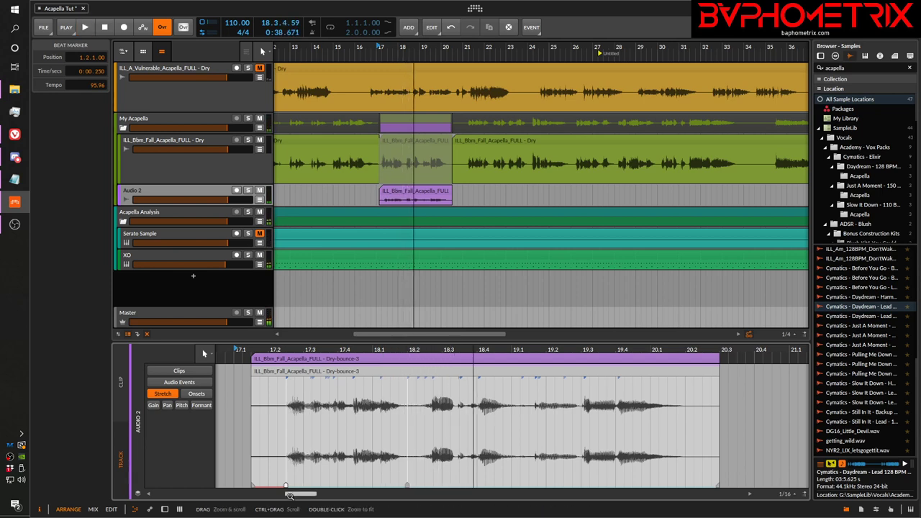
Try the first-onset beat marker at 1.2.3.00 and play the bounced phrase.
drag(286, 484, 301, 484)
key(space)
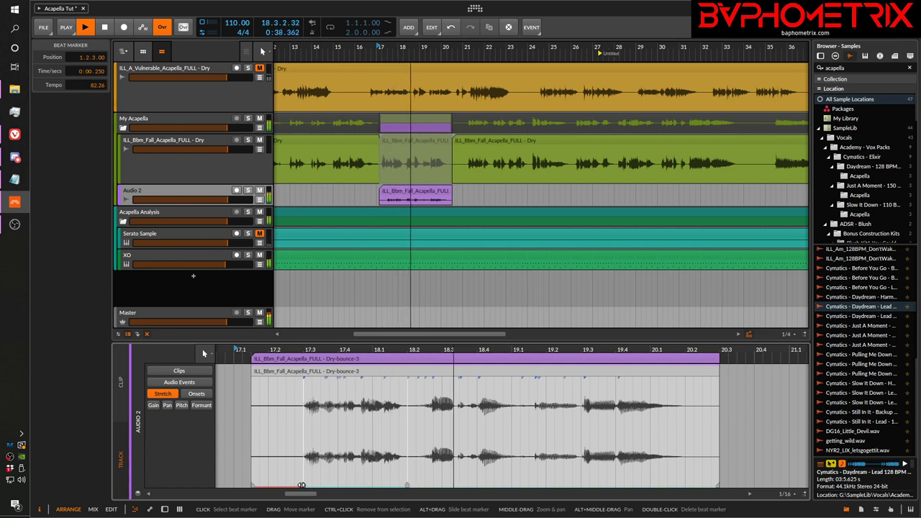
key(space)
Return the first-onset beat marker to 1.1.3.00 and play the phrase, with the playback start set to bar 15 for the lead-in.
mouse_move(301, 484)
mouse_down()
mouse_move(259, 482)
mouse_move(267, 484)
mouse_up()
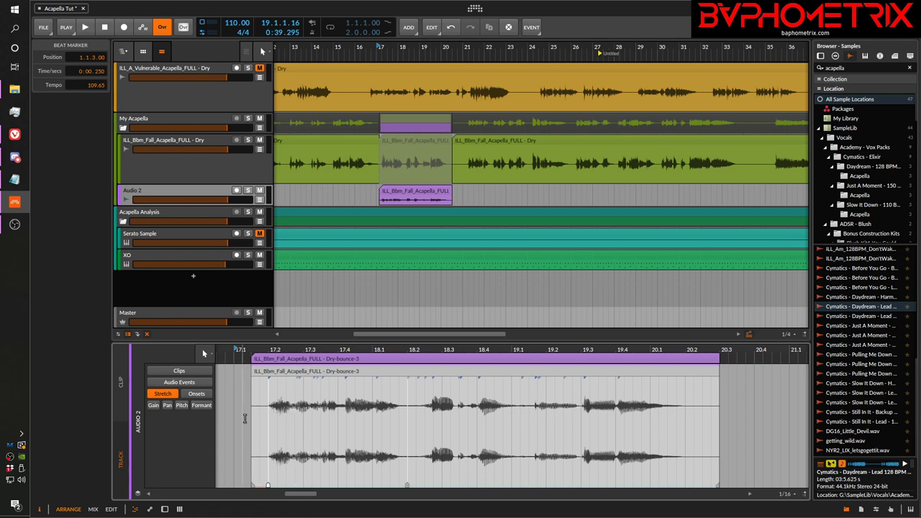
key(space)
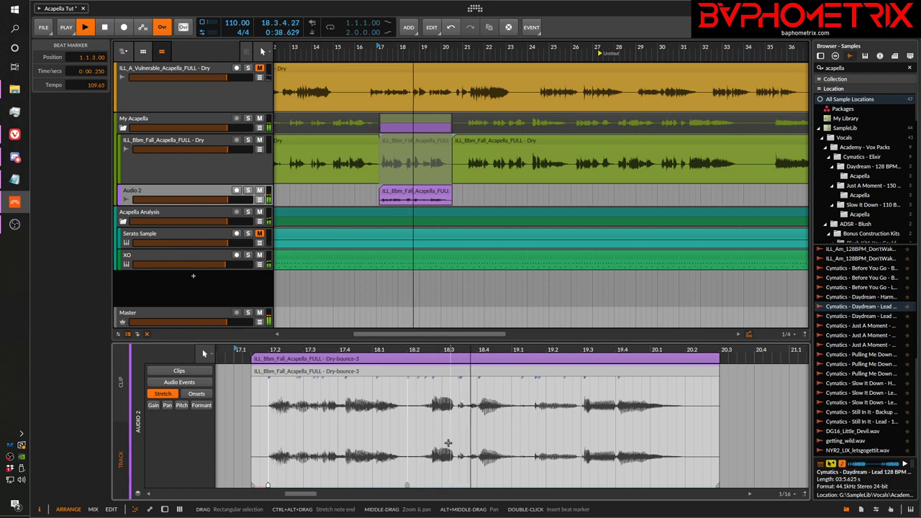
key(space)
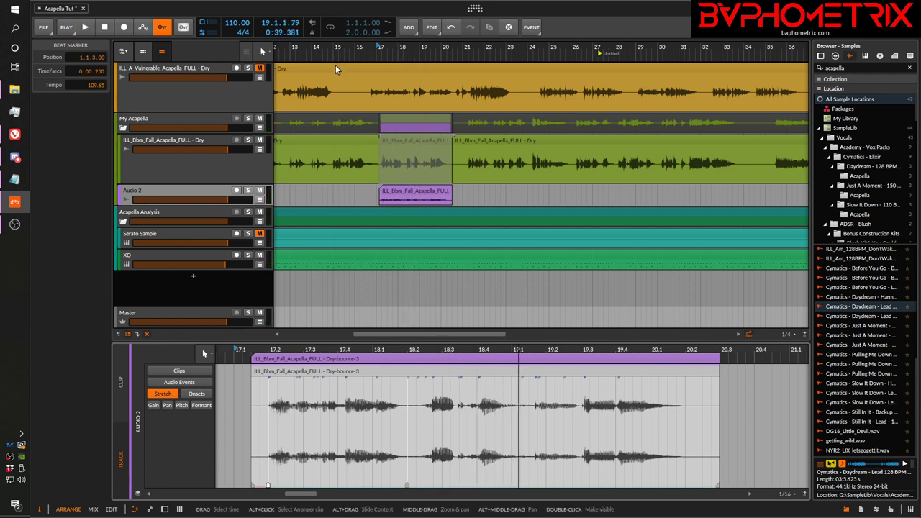
click(341, 46)
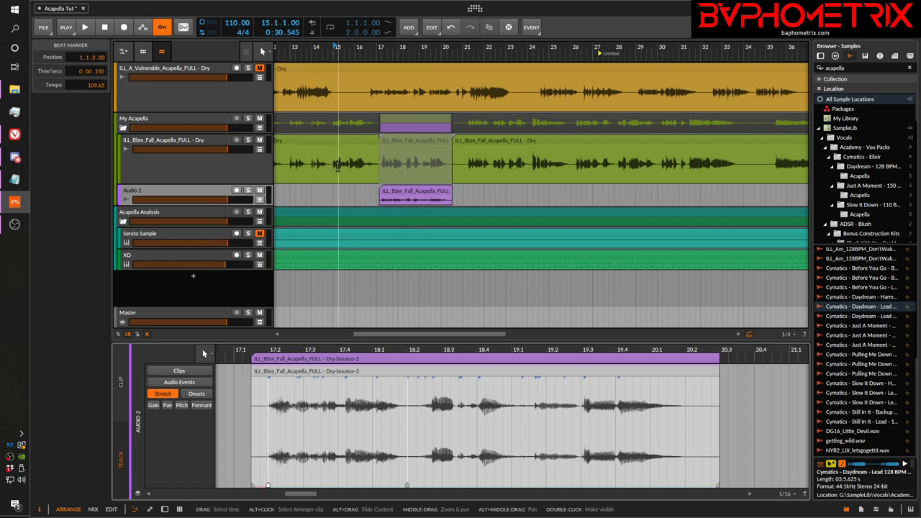
key(space)
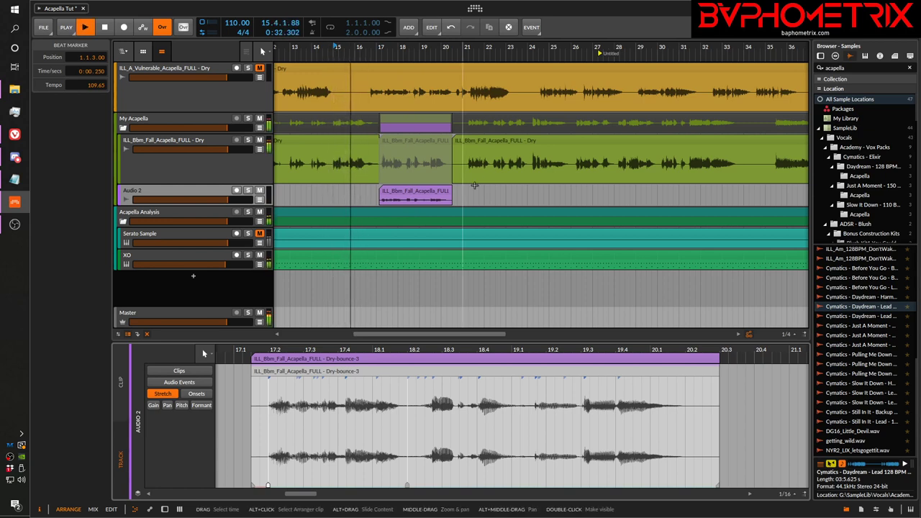
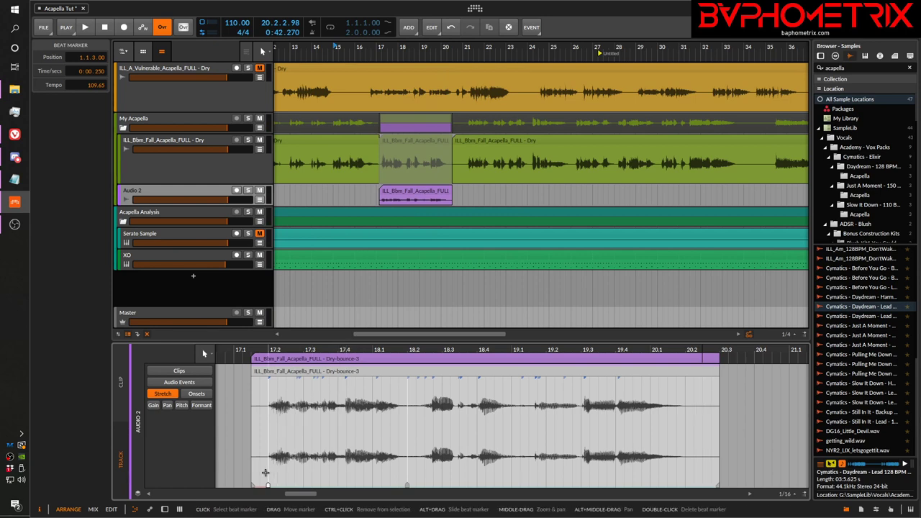
Select the two inner beat markers, then delete and restore them to compare the waveform with and without stretching.
click(262, 476)
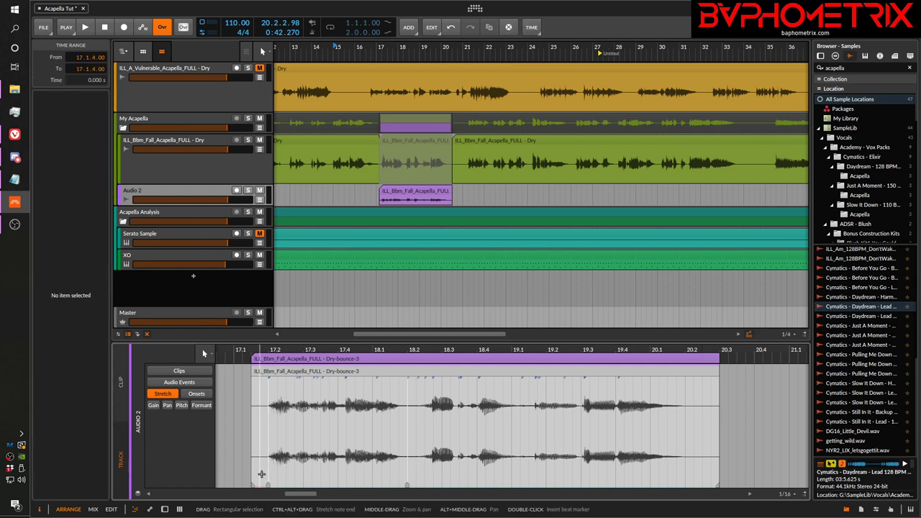
key(Escape)
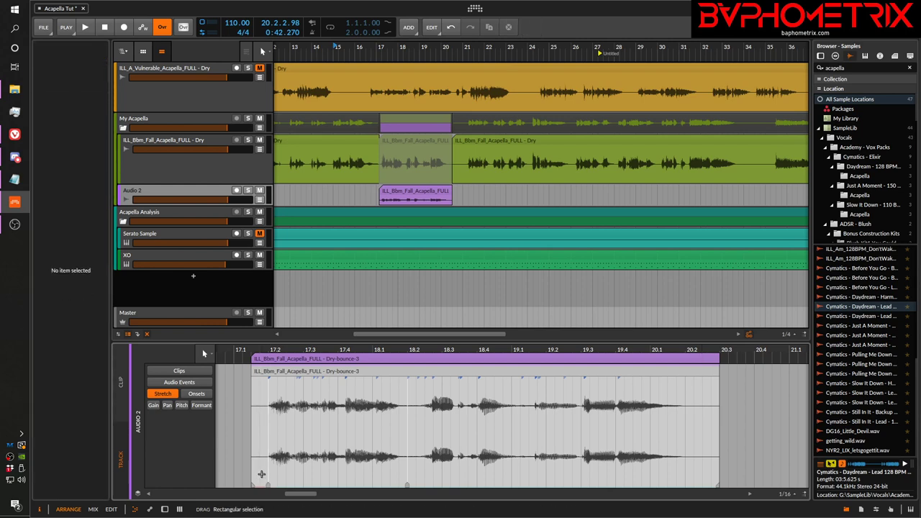
drag(261, 474, 416, 486)
key(Delete)
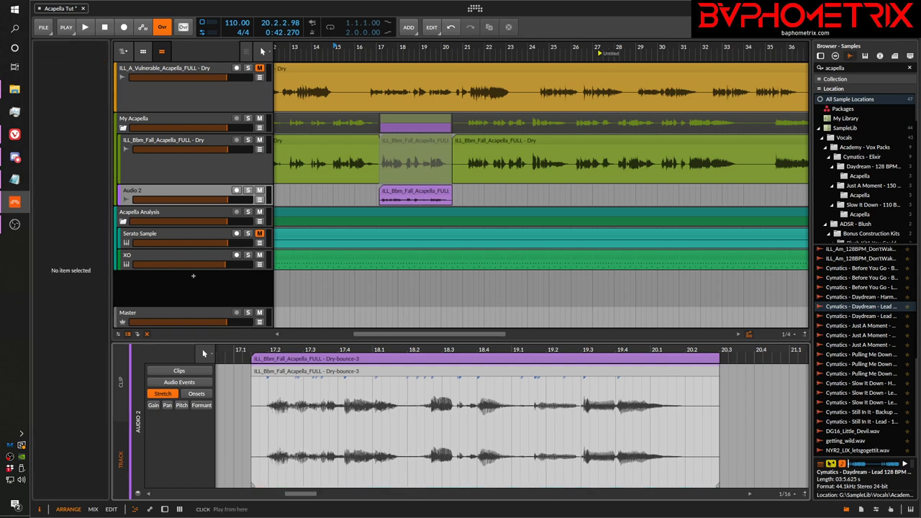
key(ctrl+z)
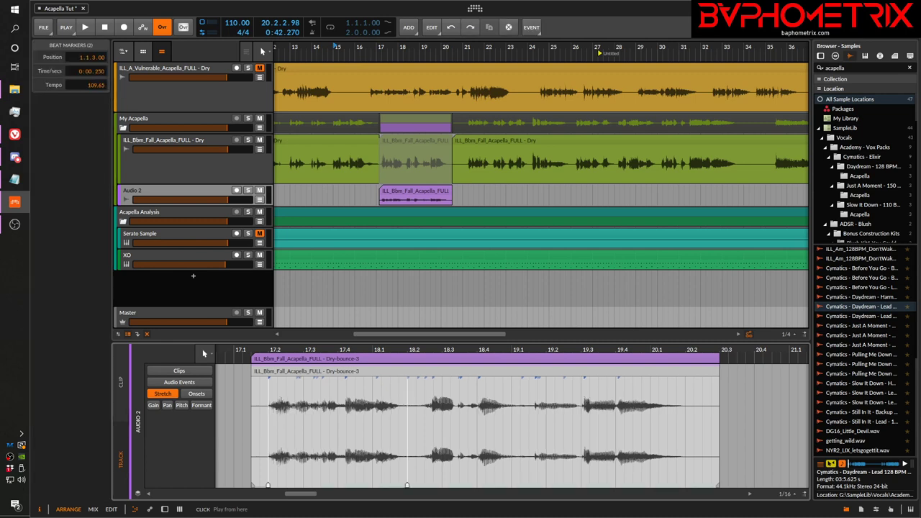
key(Delete)
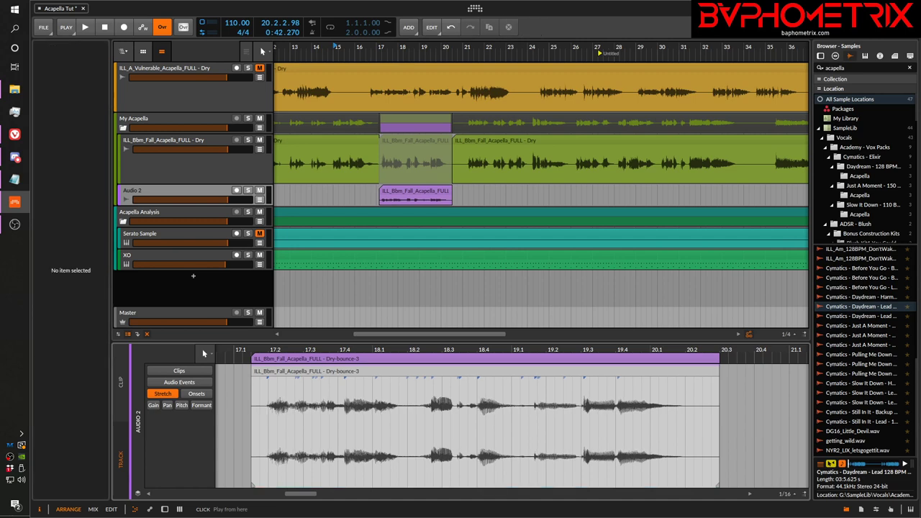
key(ctrl+z)
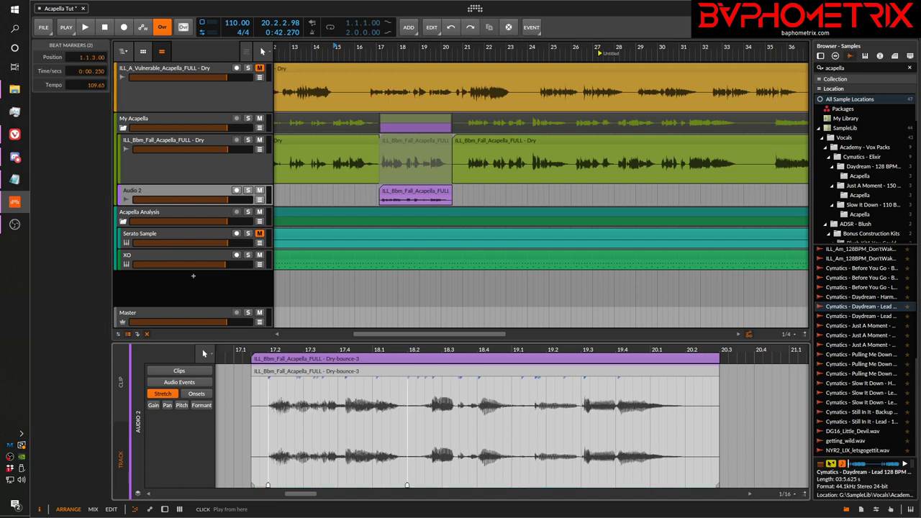
Delete both inner beat markers and play the unstretched phrase with its lead-in from bar 15.
key(Delete)
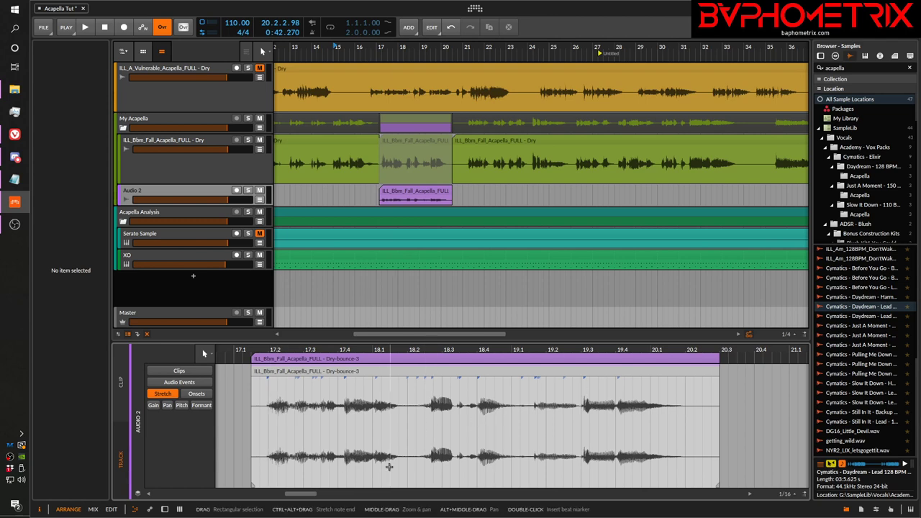
key(space)
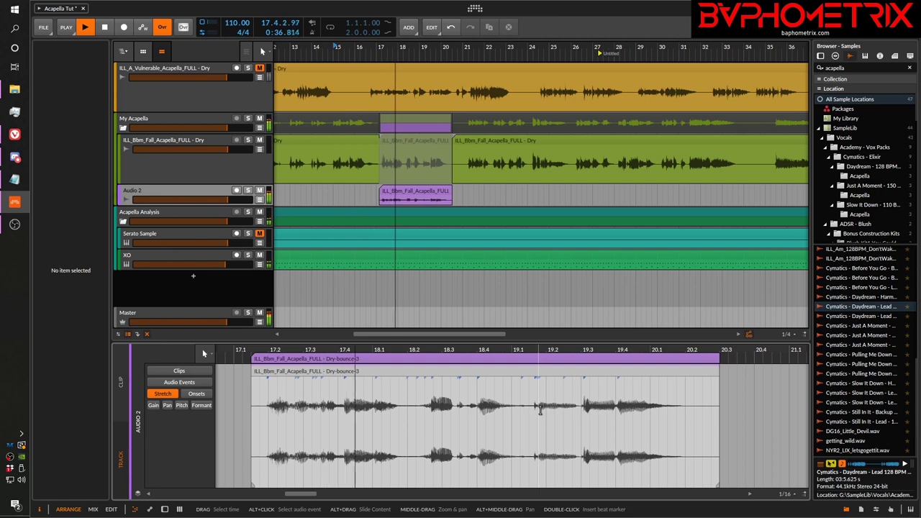
key(space)
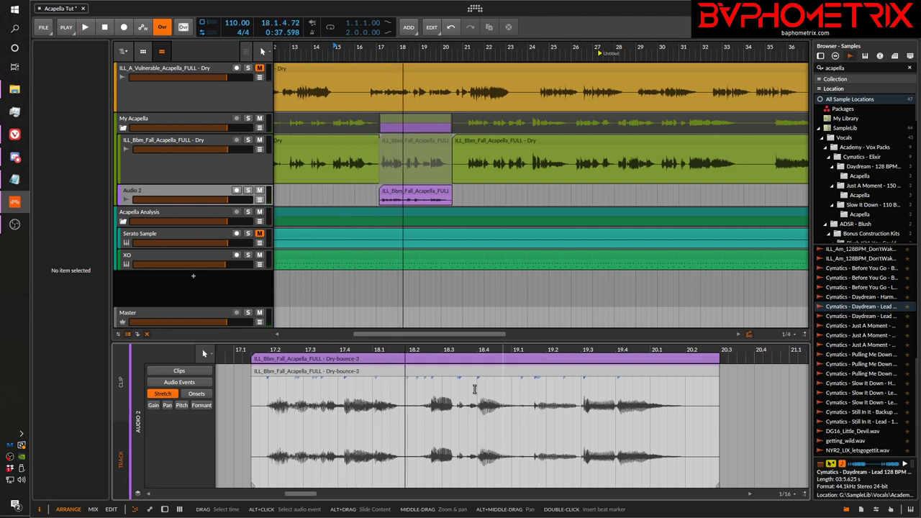
Restore the two deleted beat markers and listen to the stretched phrase from bar 15.
double_click(284, 391)
key(space)
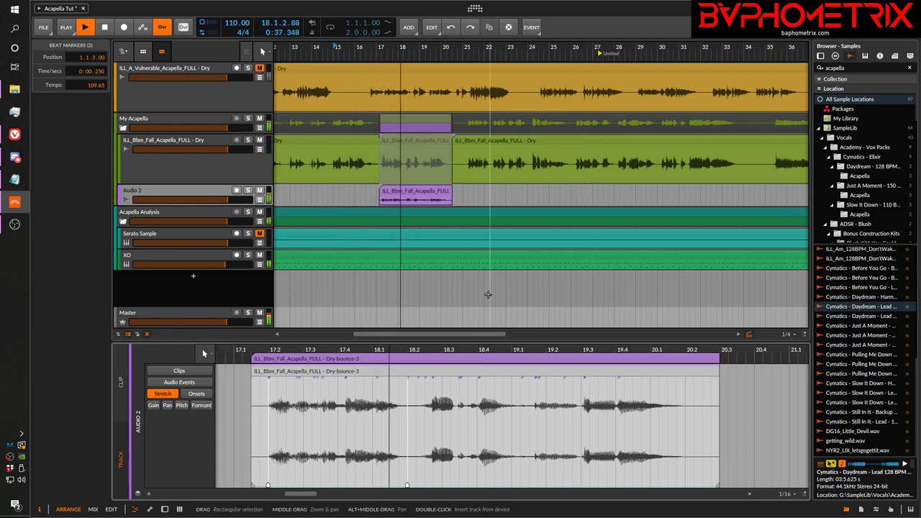
key(space)
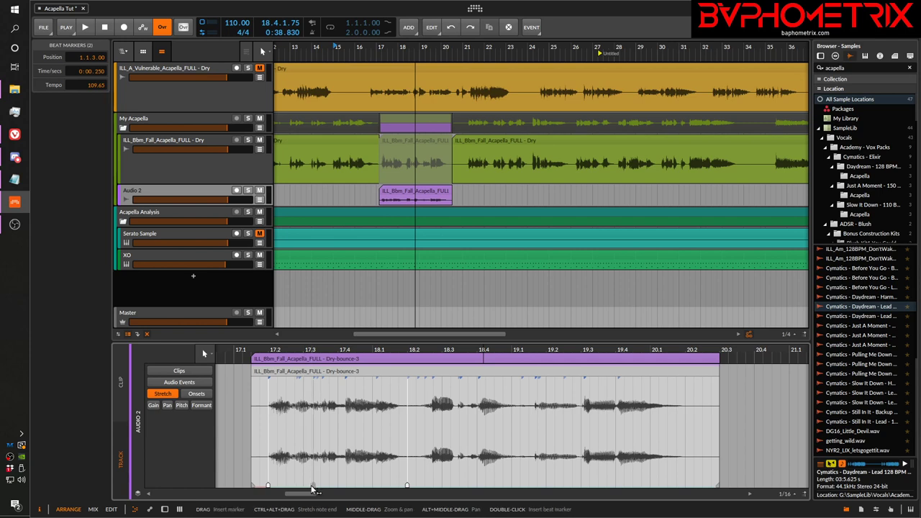
Add a beat marker near 17.3 and shift its two neighbouring markers together, placing the first at 1.1.4.00, and play the result.
click(314, 487)
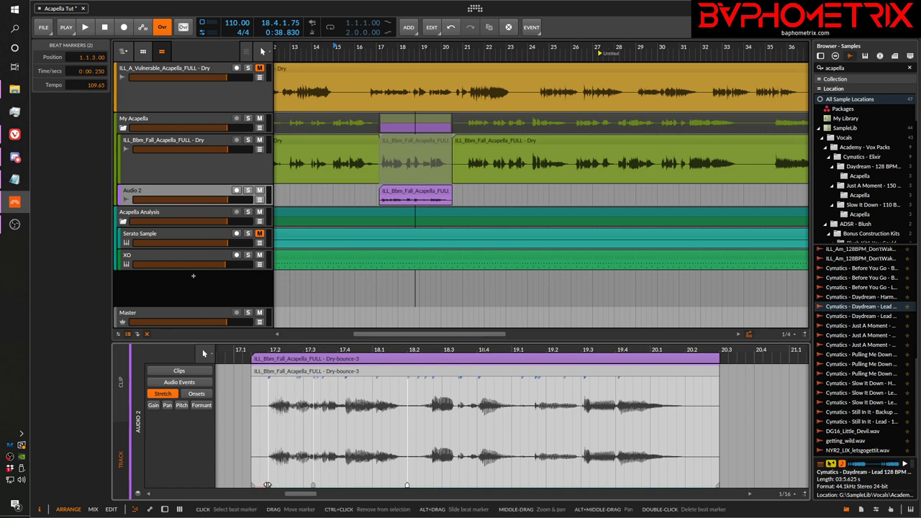
drag(267, 486, 275, 487)
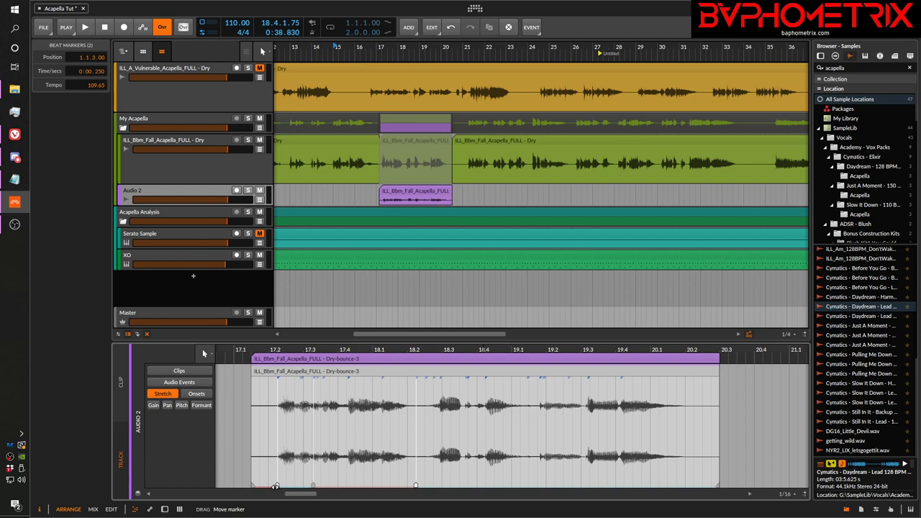
drag(276, 486, 277, 486)
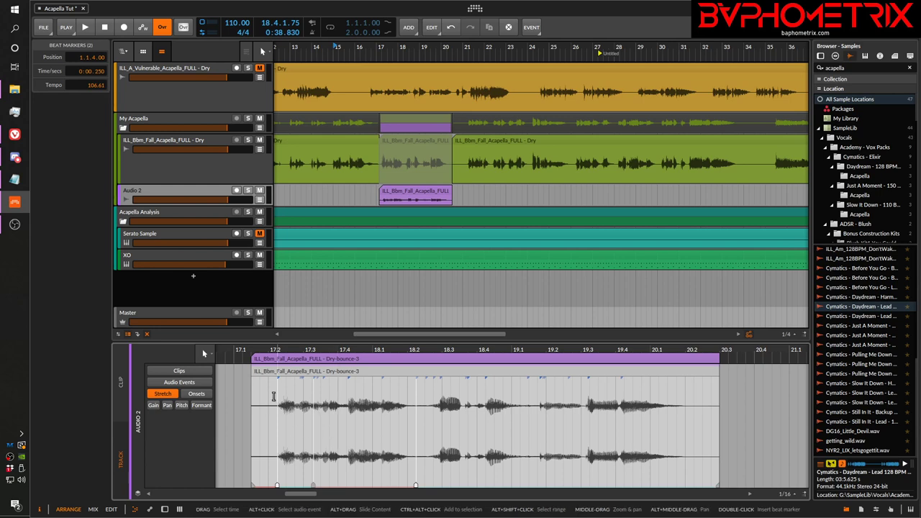
key(space)
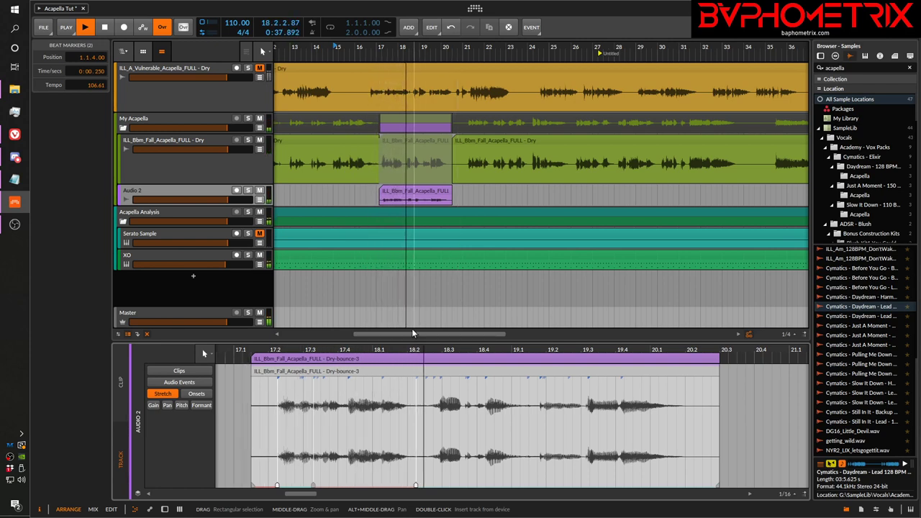
key(space)
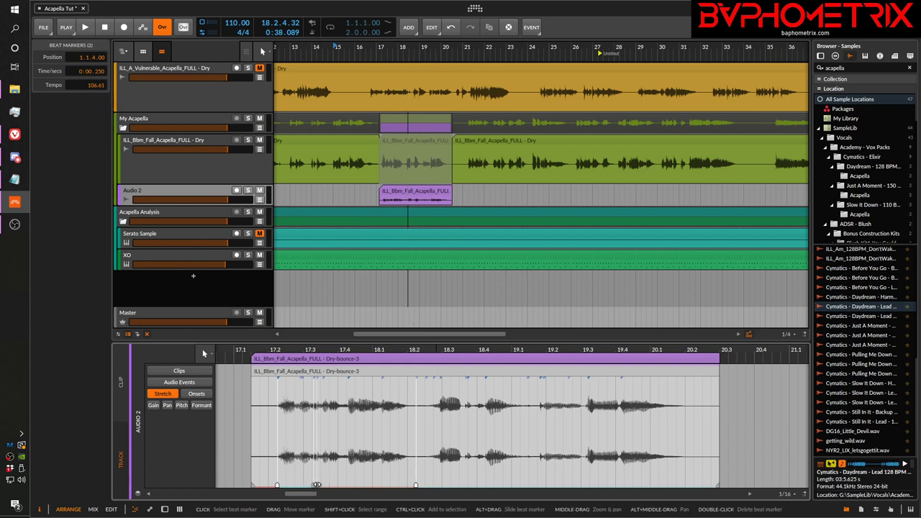
Move the middle beat marker to 1.3.1.28 and play the adjusted phrase.
key(ctrl+z)
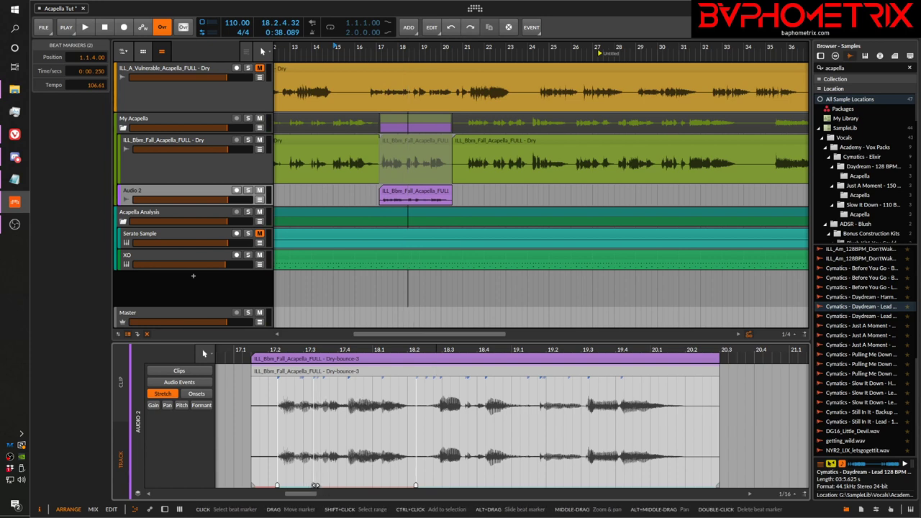
drag(312, 485, 322, 485)
key(space)
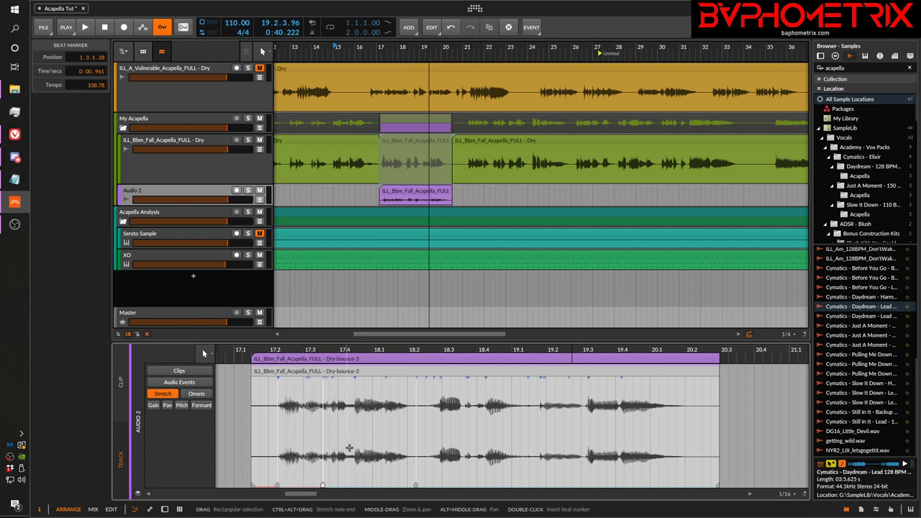
Delete all three inner beat markers from the bounced phrase and play it from bar 15.
drag(270, 476, 424, 496)
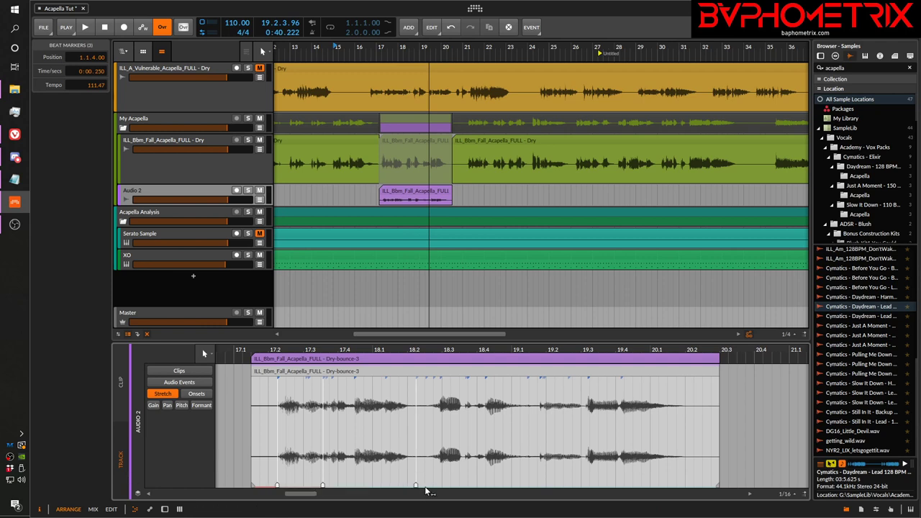
key(Delete)
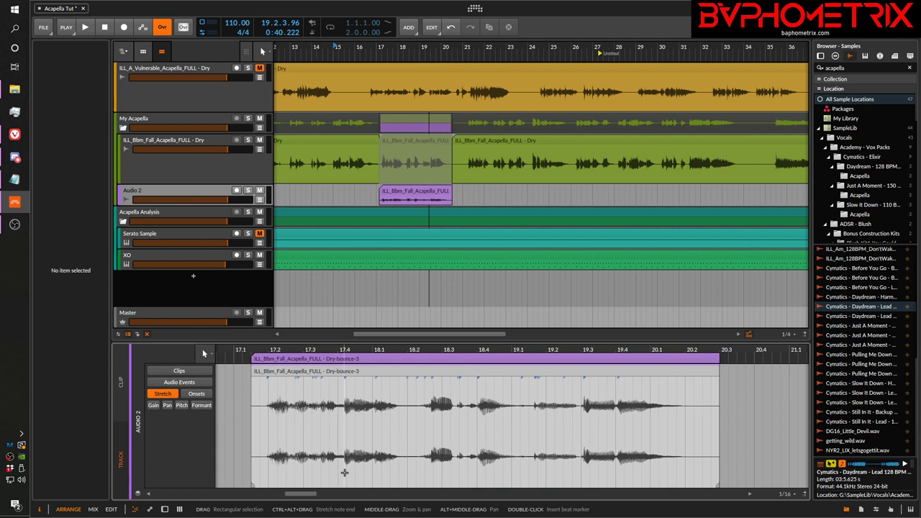
key(space)
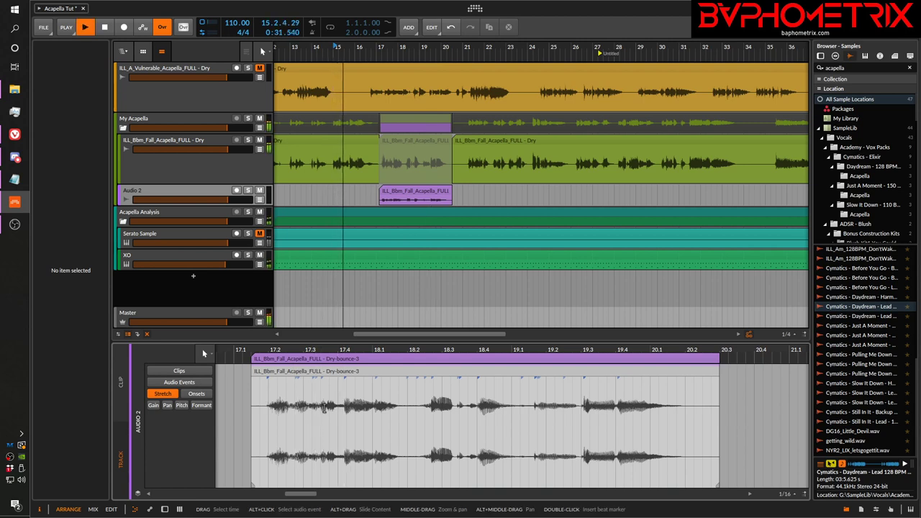
Set playback to begin at bar 17 and listen to the unstretched bounced phrase several times.
click(238, 349)
key(space)
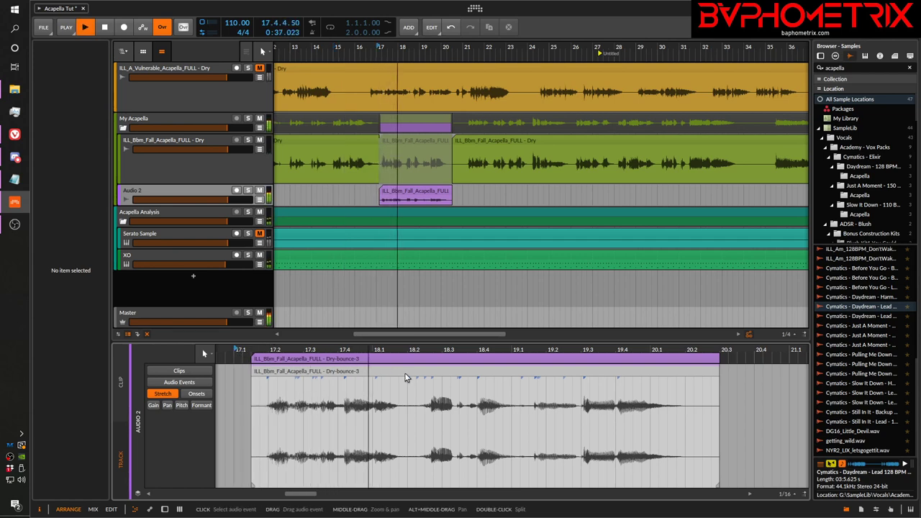
key(space)
key(space)
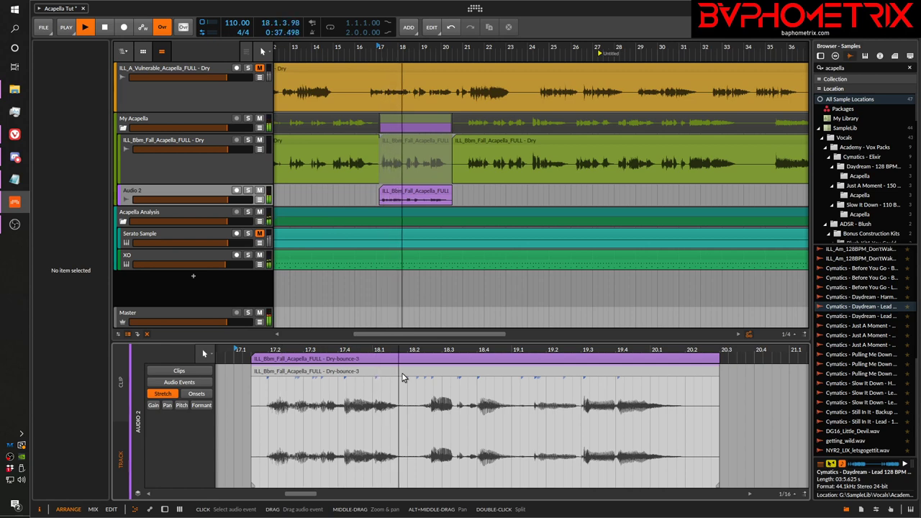
key(space)
key(space)
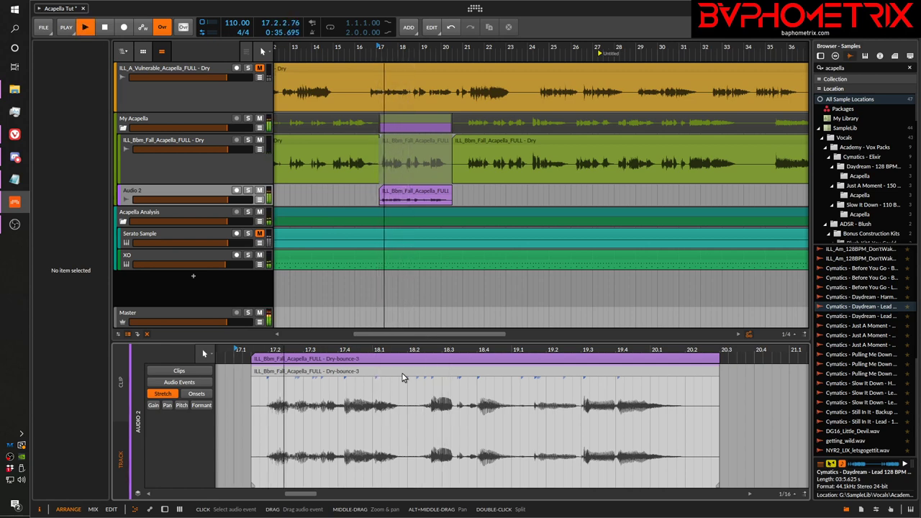
key(space)
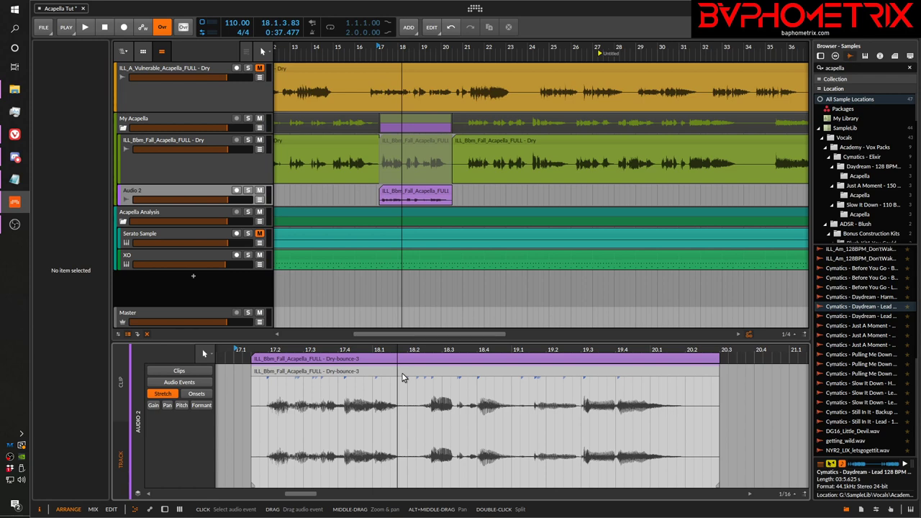
key(space)
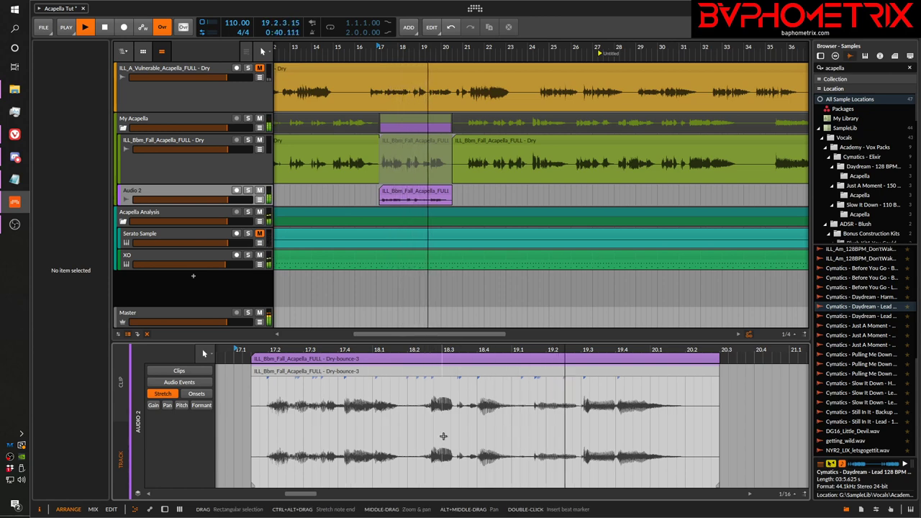
key(space)
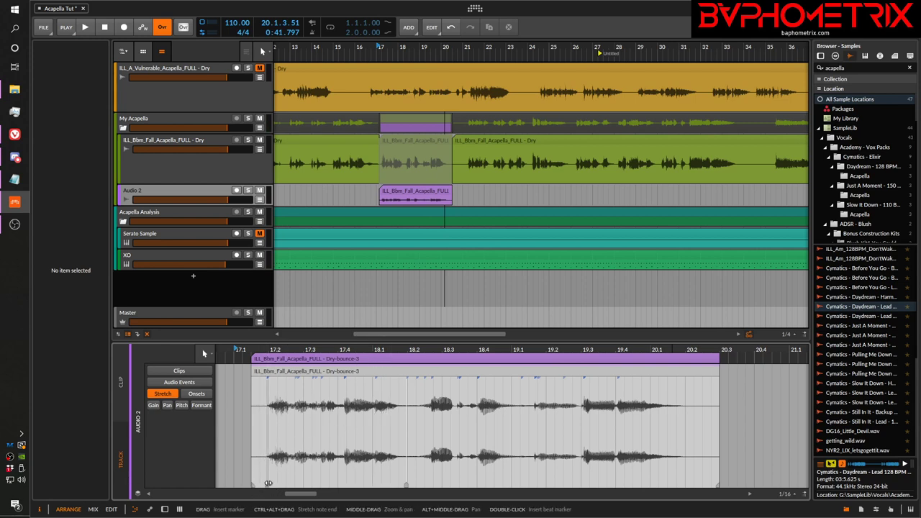
Try the phrase's opening beat marker at 1.1.4.00 with an anchor marker near 18.2, listen, and delete both inner markers.
drag(266, 485, 274, 487)
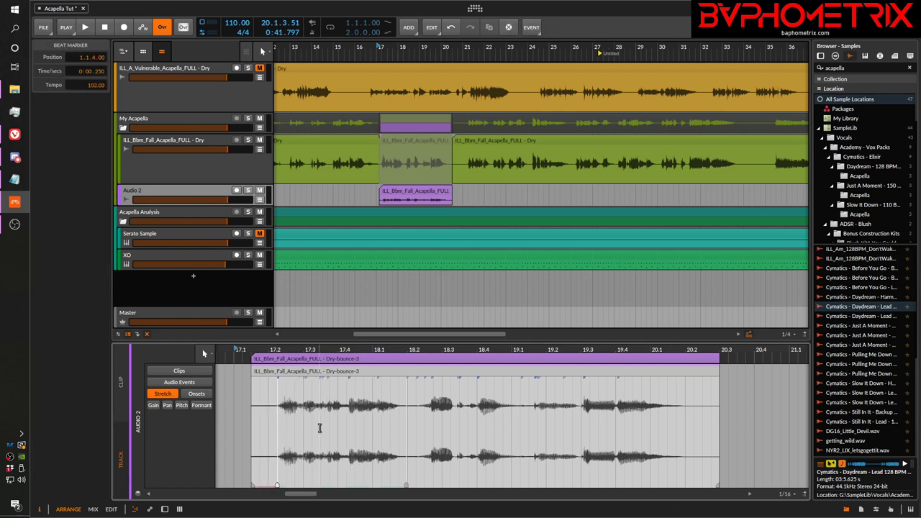
key(space)
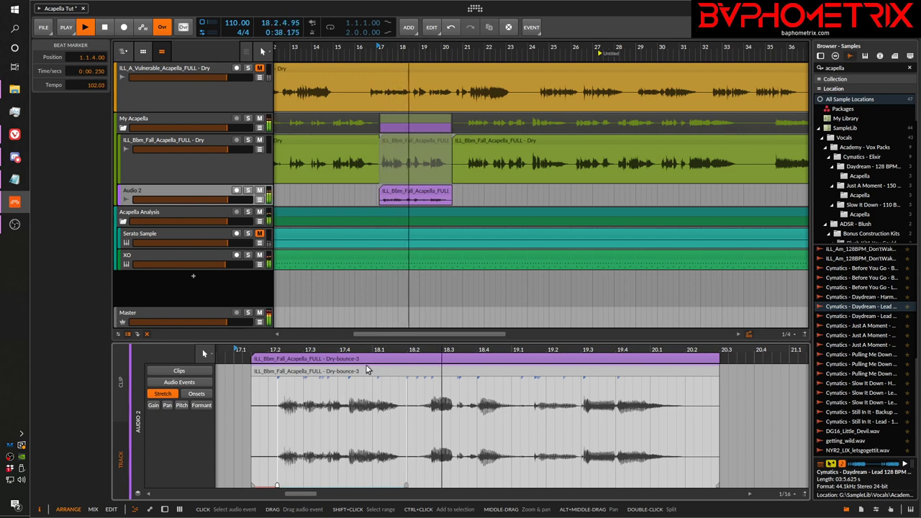
key(space)
key(space)
key(space)
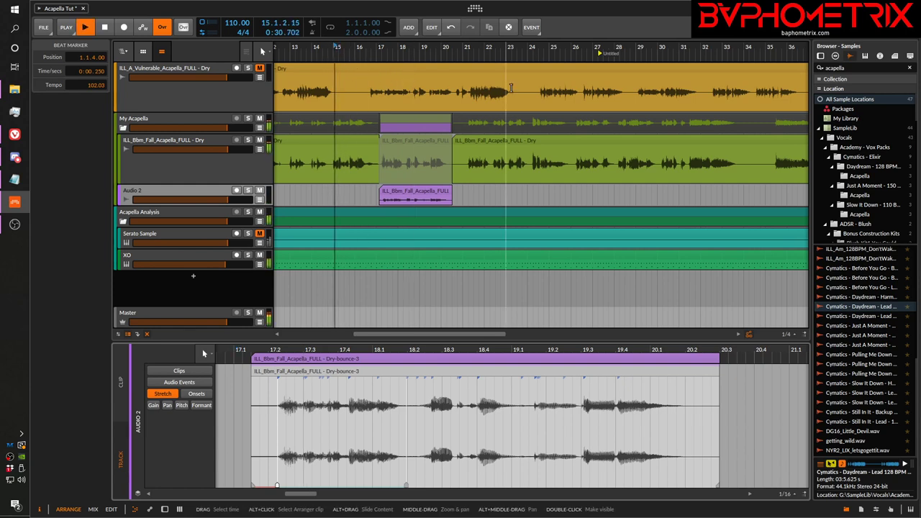
key(space)
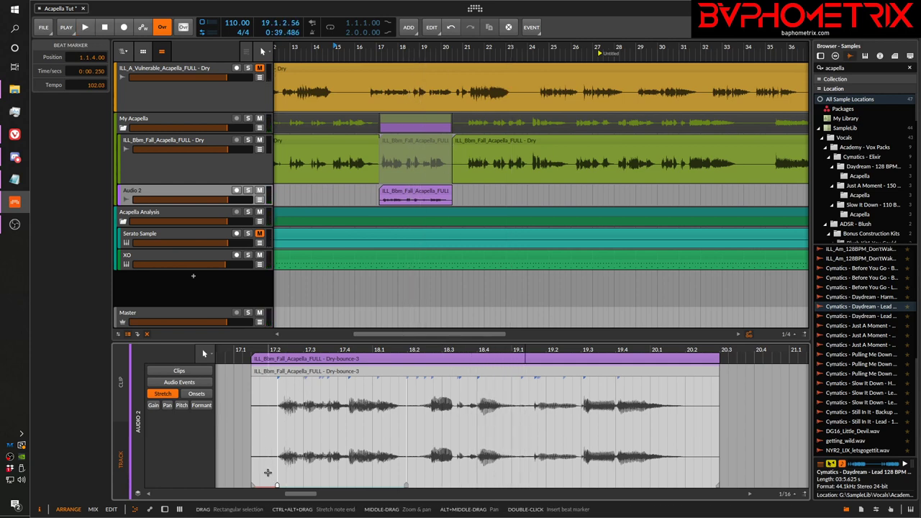
drag(267, 473, 423, 495)
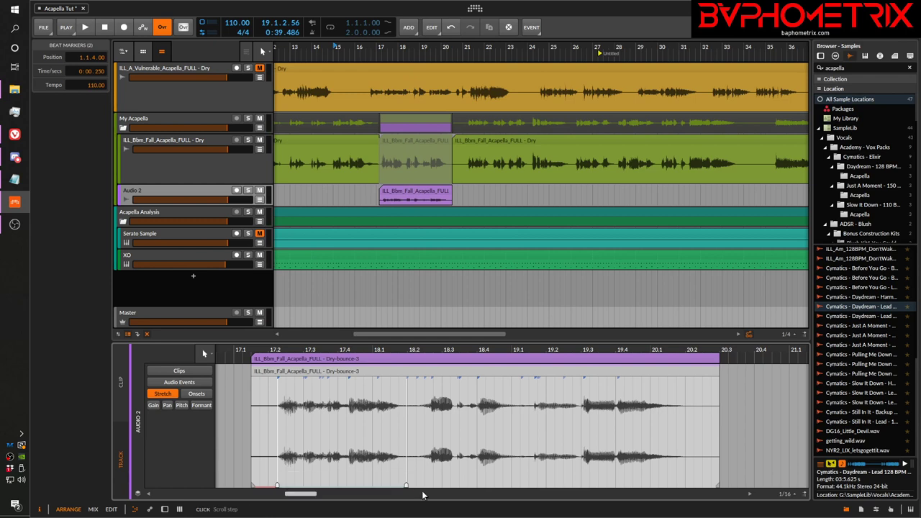
key(Delete)
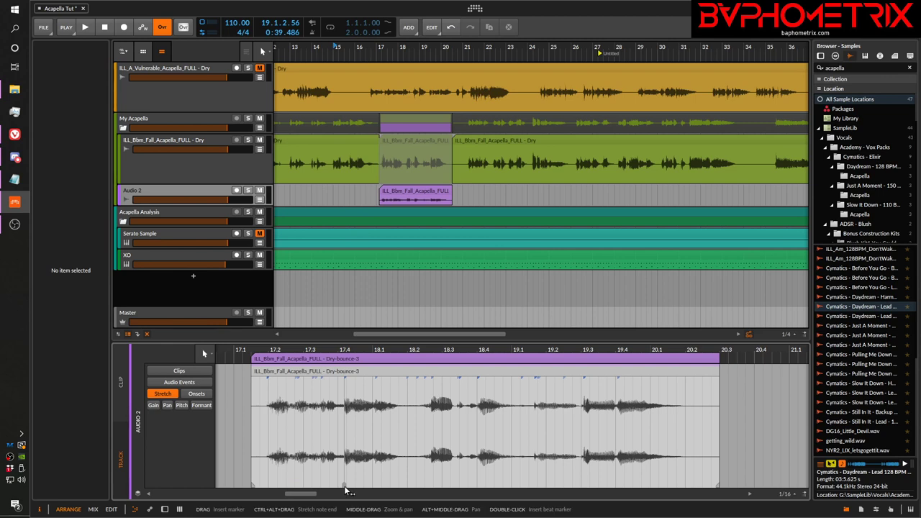
Add a beat marker placed at 1.4.3.00 and another moved earlier to about 18.3, and play the phrase from bar 15.
drag(344, 488, 372, 487)
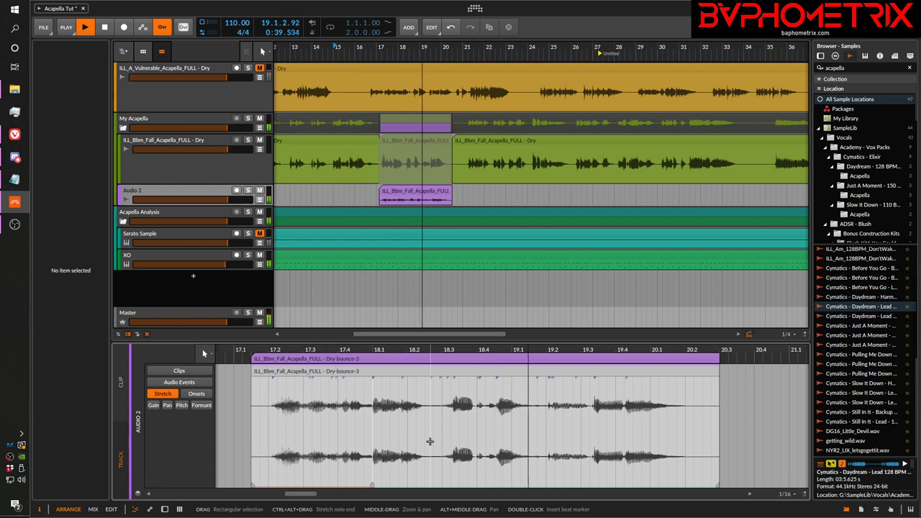
key(space)
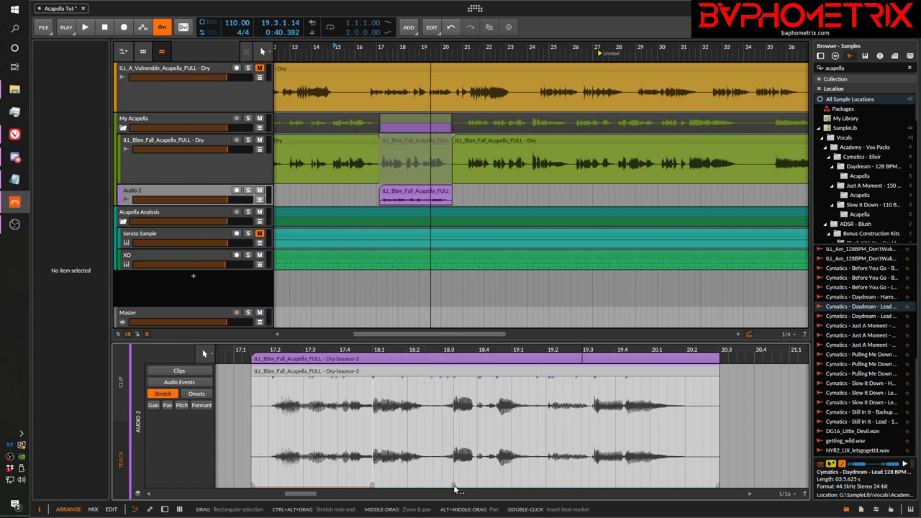
drag(454, 490, 442, 494)
key(space)
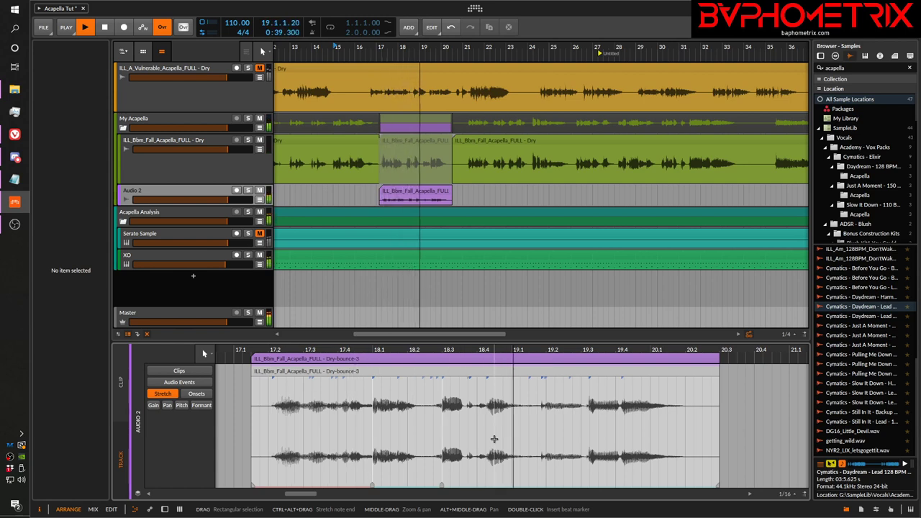
key(space)
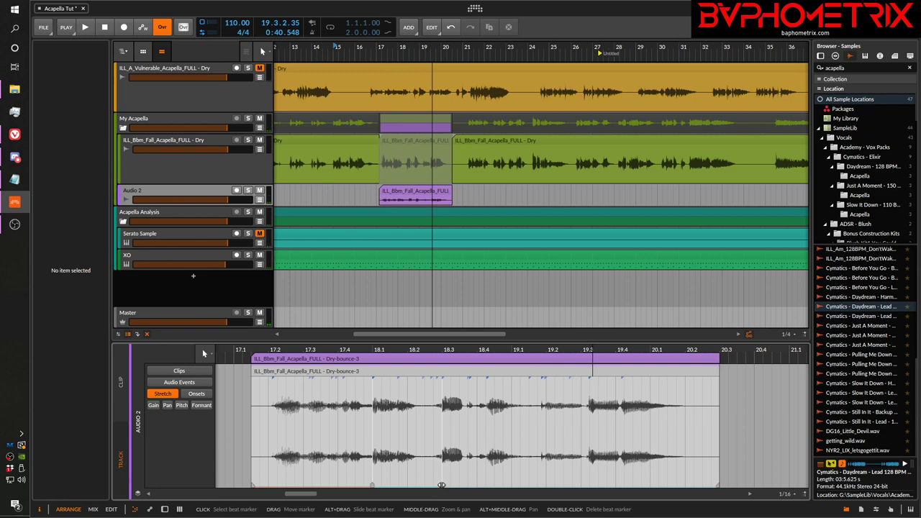
Move the second inner beat marker to 2.2.2.33 and the first to 1.4.2.00, playing the phrase after each change.
drag(442, 483, 435, 486)
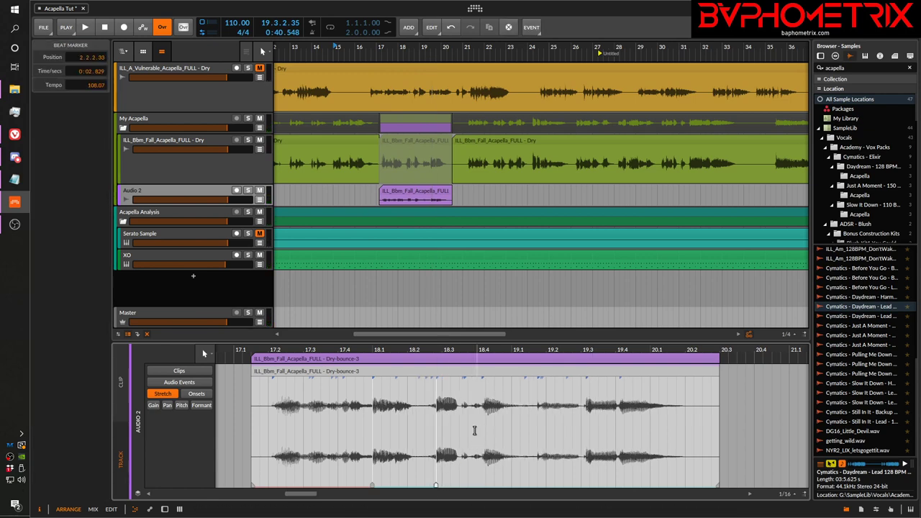
key(space)
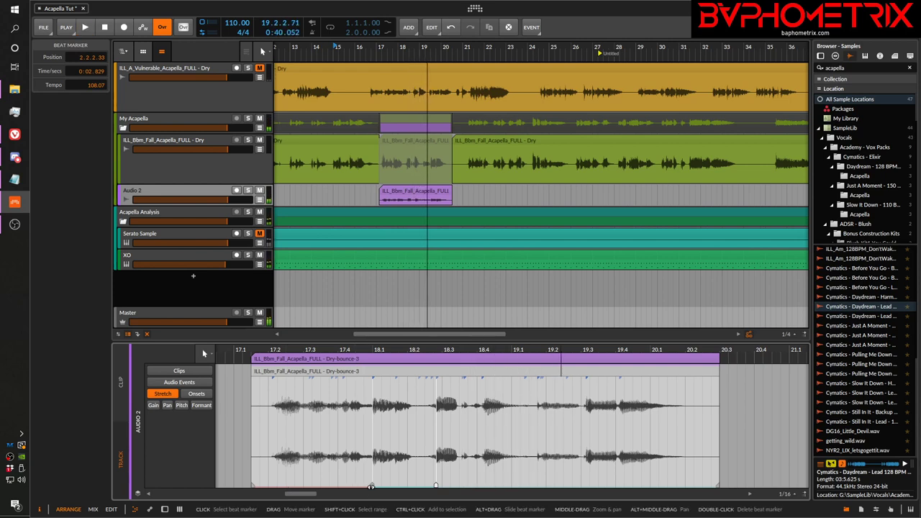
drag(372, 485, 364, 485)
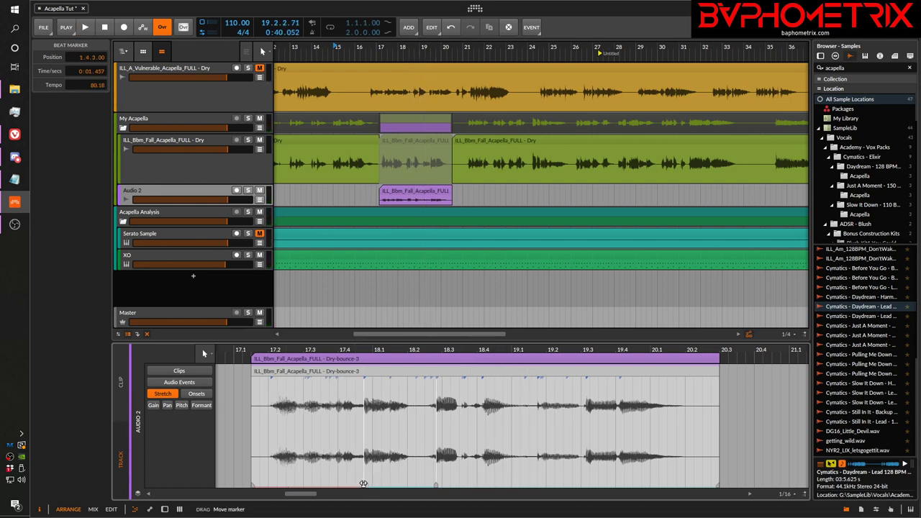
key(space)
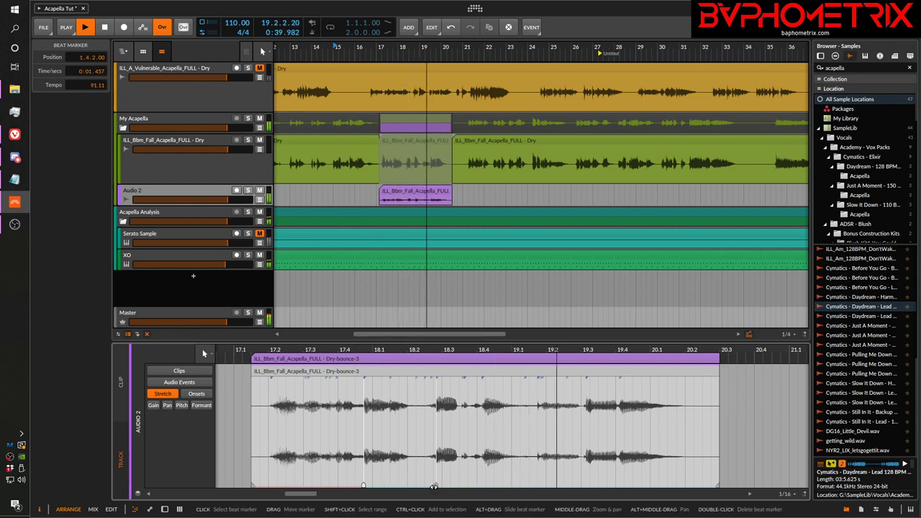
key(space)
Move the second inner beat marker earlier to 2.1.4.92 and play the adjusted phrase.
mouse_move(434, 487)
mouse_down()
mouse_move(448, 486)
mouse_move(423, 484)
mouse_up()
key(space)
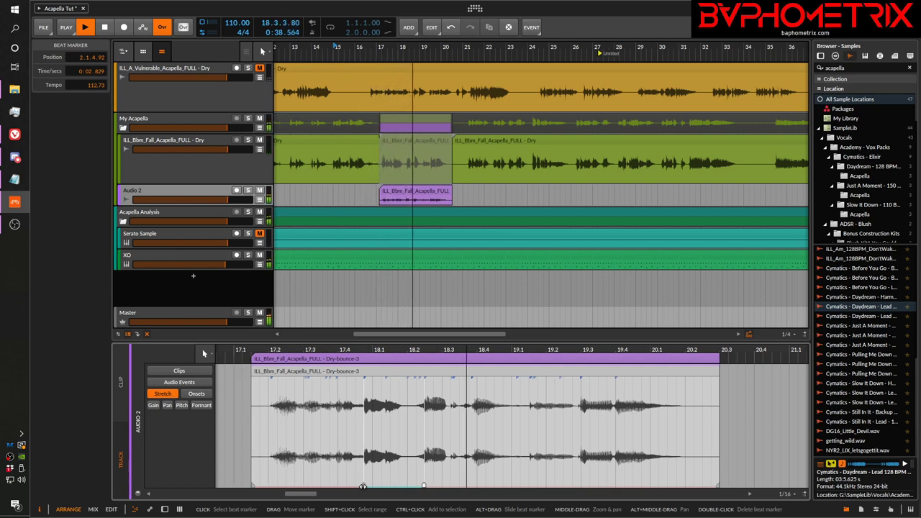
key(space)
Try the first inner beat marker at 1.4.1.00, listen to the phrase, and delete both inner markers.
drag(363, 486, 356, 487)
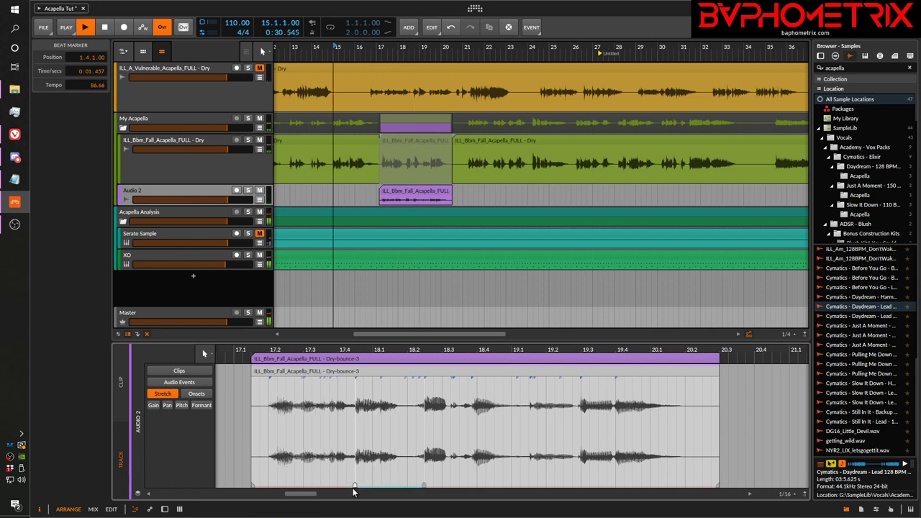
key(space)
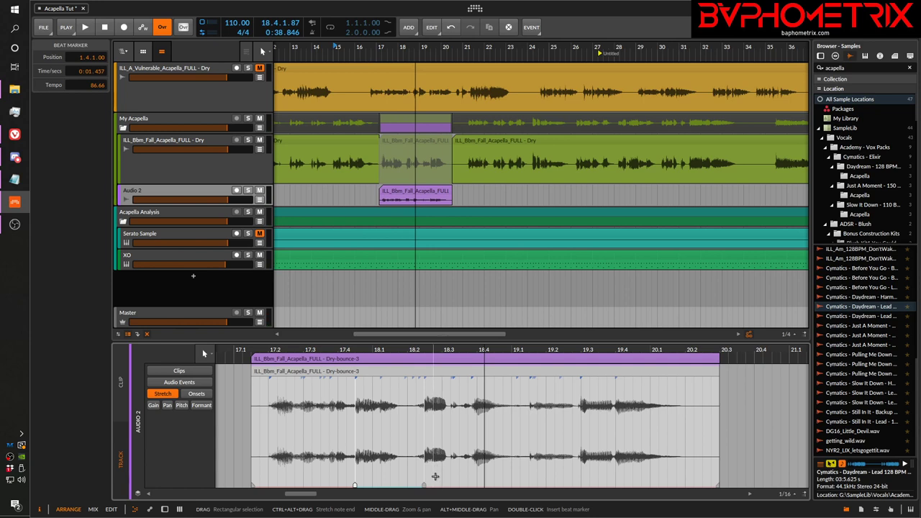
drag(435, 477, 345, 493)
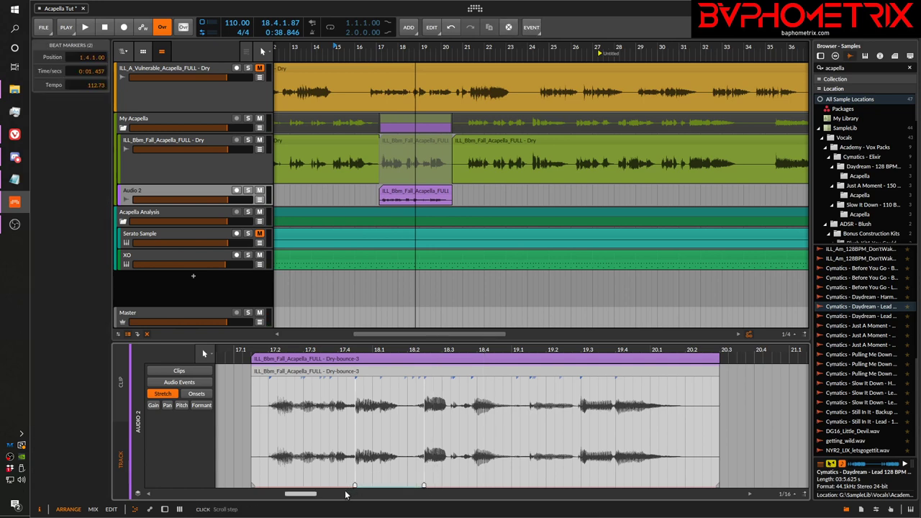
click(346, 493)
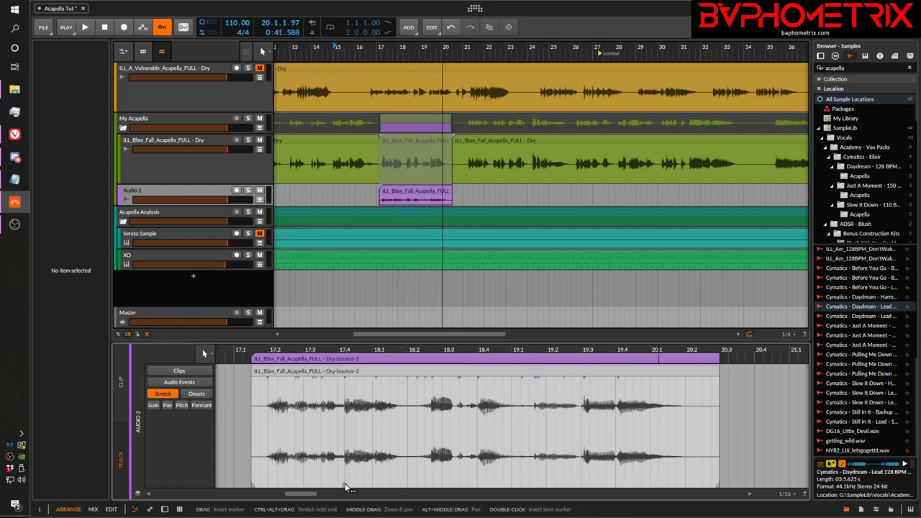
Add a beat marker at the vocal onset near 17.4, pull it onto beat 17.4, and compare playback with and without the stretch.
drag(345, 484, 337, 482)
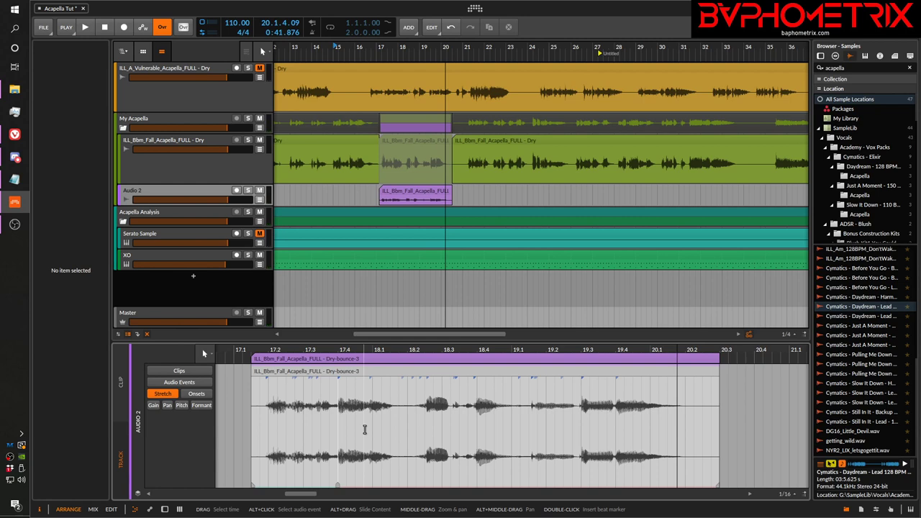
key(space)
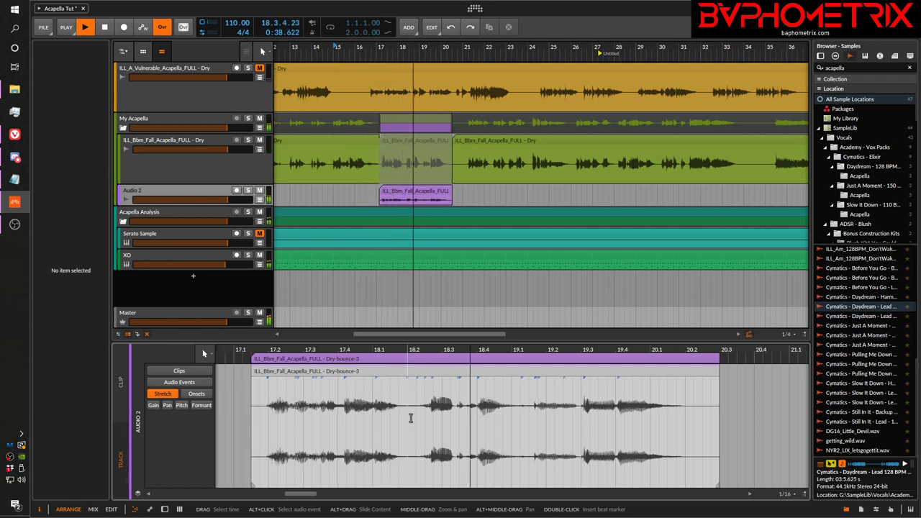
key(space)
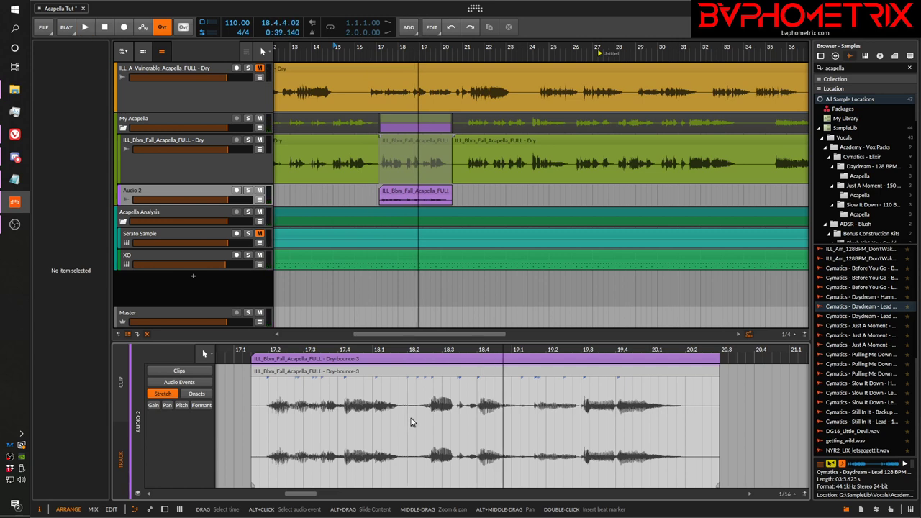
click(411, 421)
key(space)
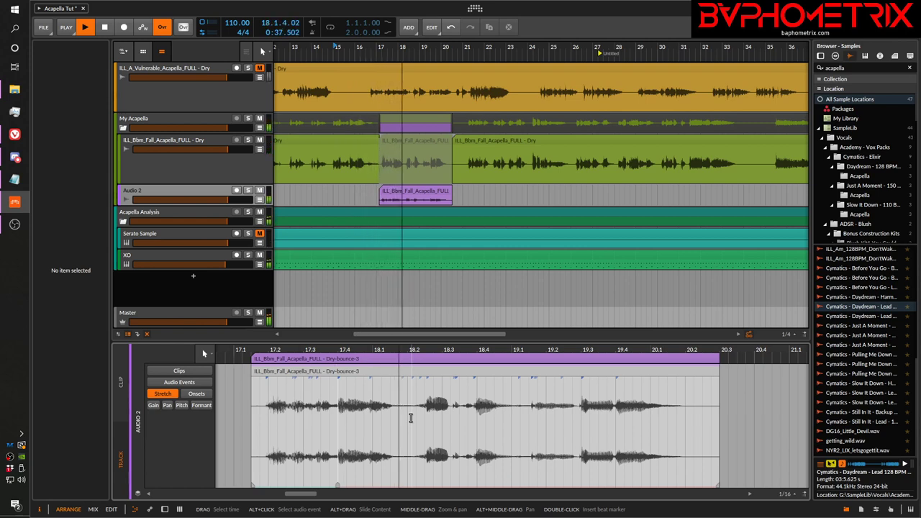
key(space)
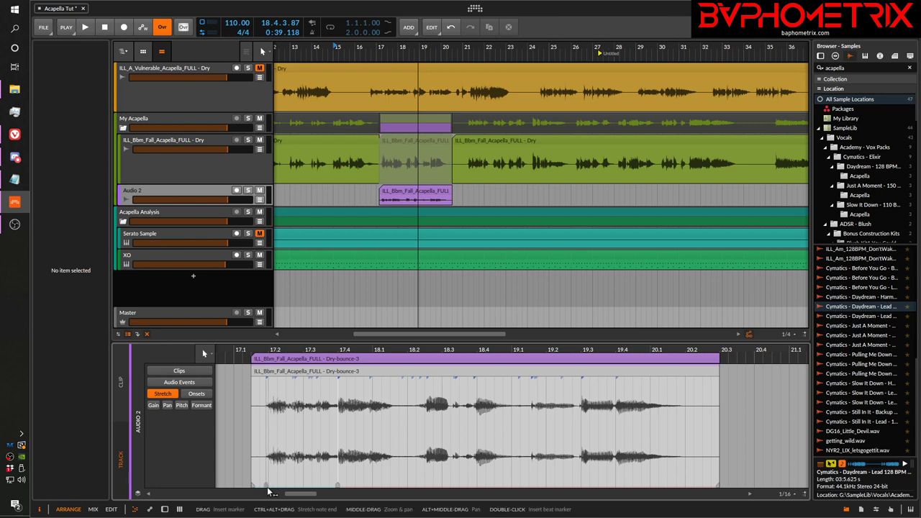
Add a beat marker at the phrase's opening onset, set it to 1.1.2.00 after trying a later position, and play the phrase.
drag(268, 491, 274, 486)
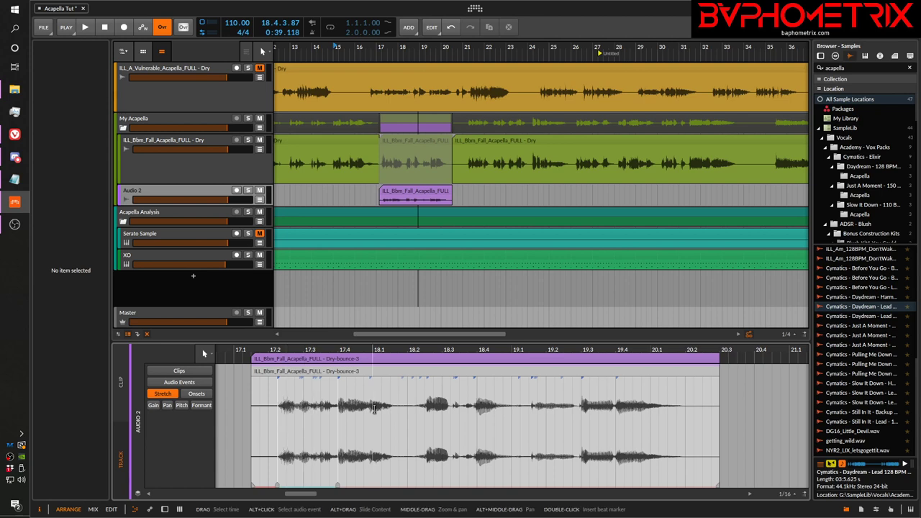
key(space)
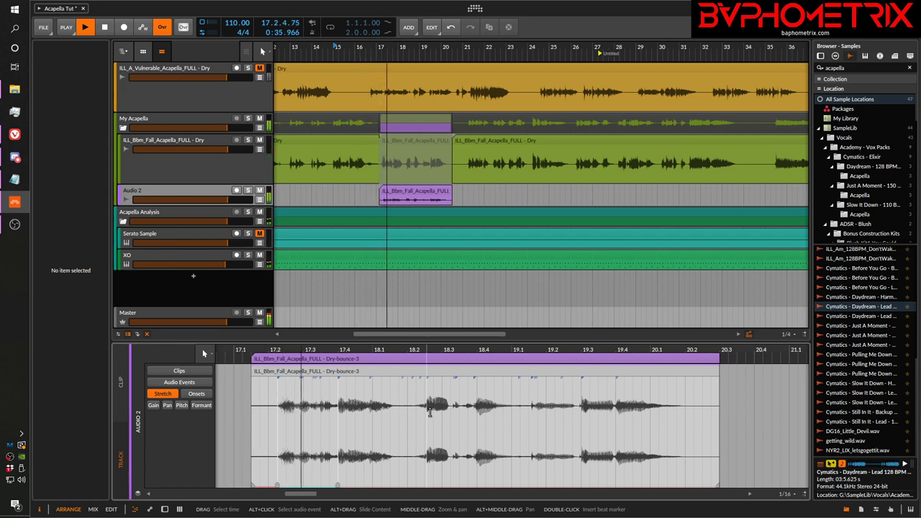
key(space)
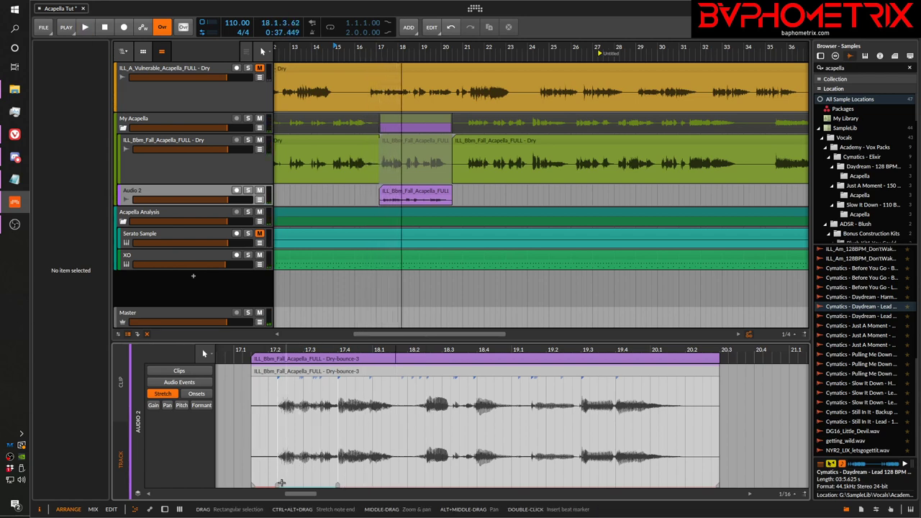
mouse_move(275, 476)
mouse_down()
mouse_move(261, 479)
mouse_move(261, 431)
mouse_up()
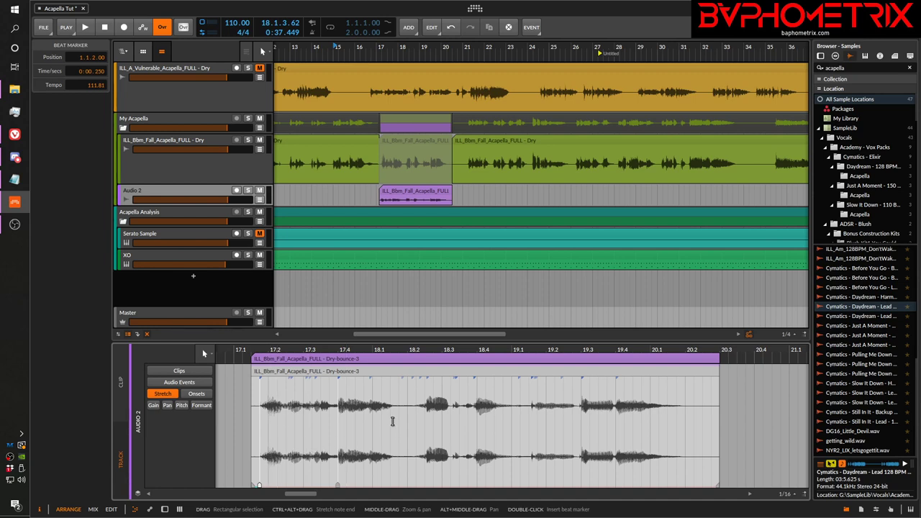
key(space)
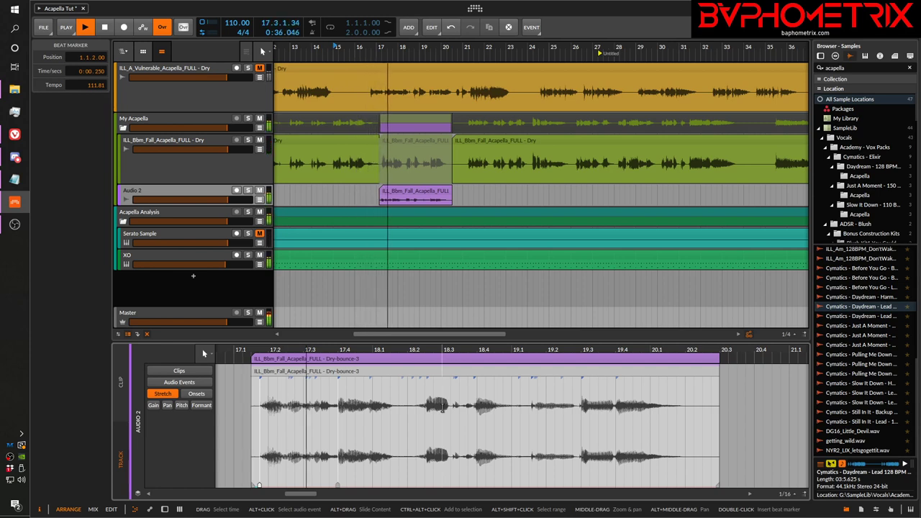
Try an extra beat marker at 1.2.2.05 between the two existing ones, undo it, and compare playback with and without it.
key(space)
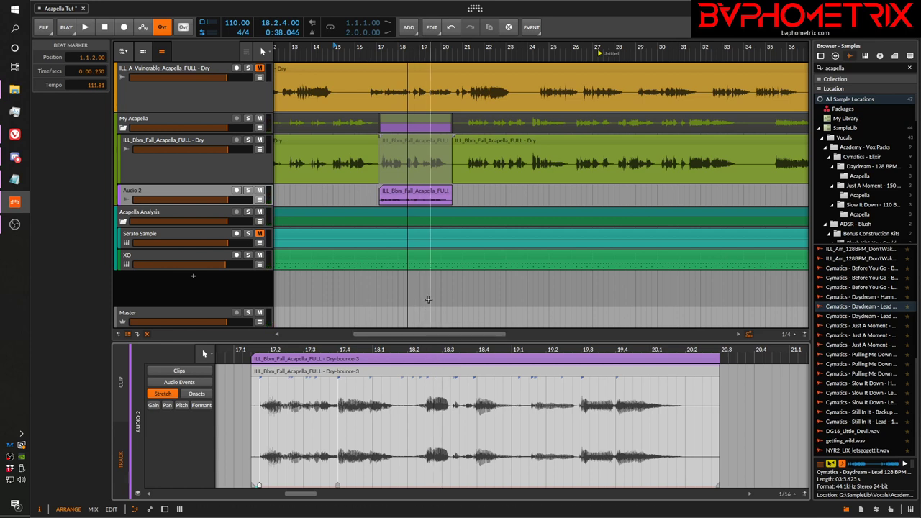
key(space)
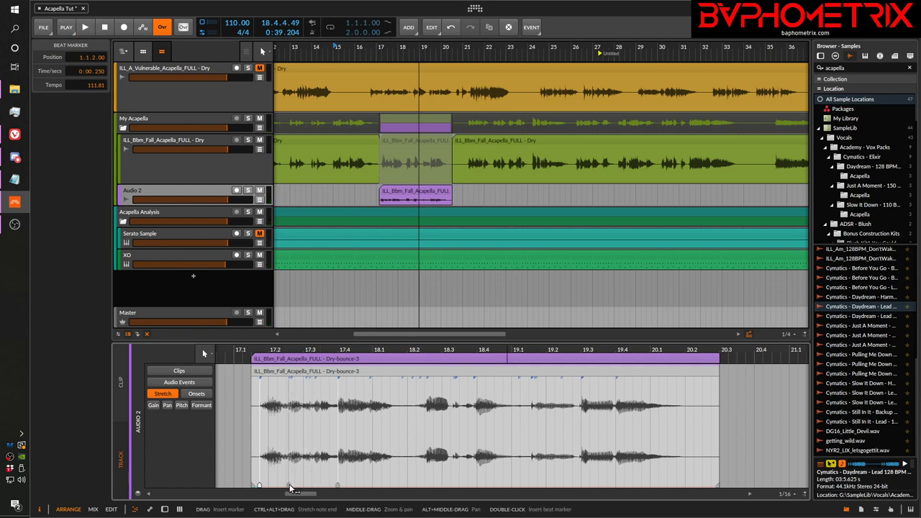
drag(291, 489, 293, 490)
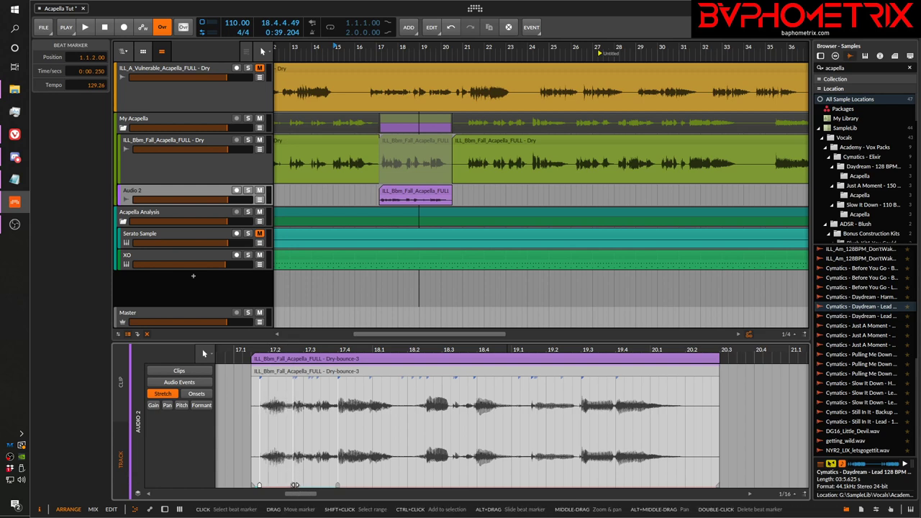
click(293, 485)
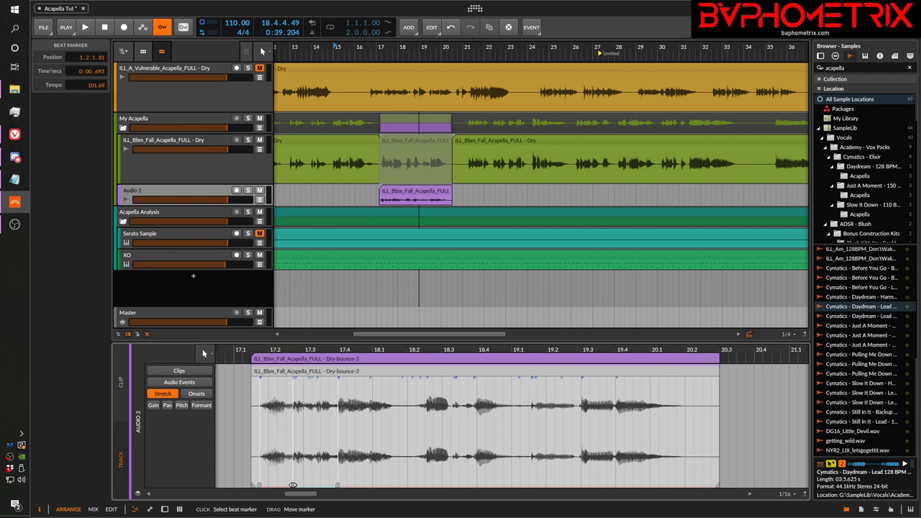
drag(293, 485, 297, 486)
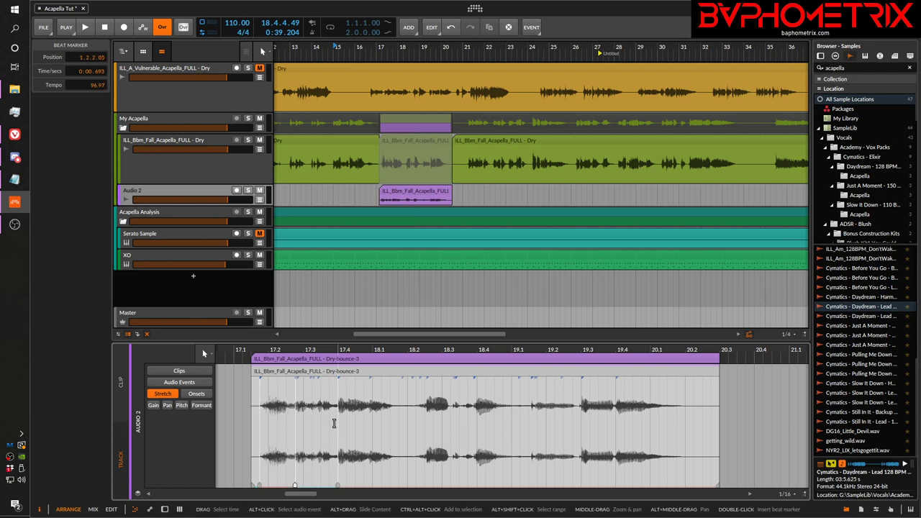
key(space)
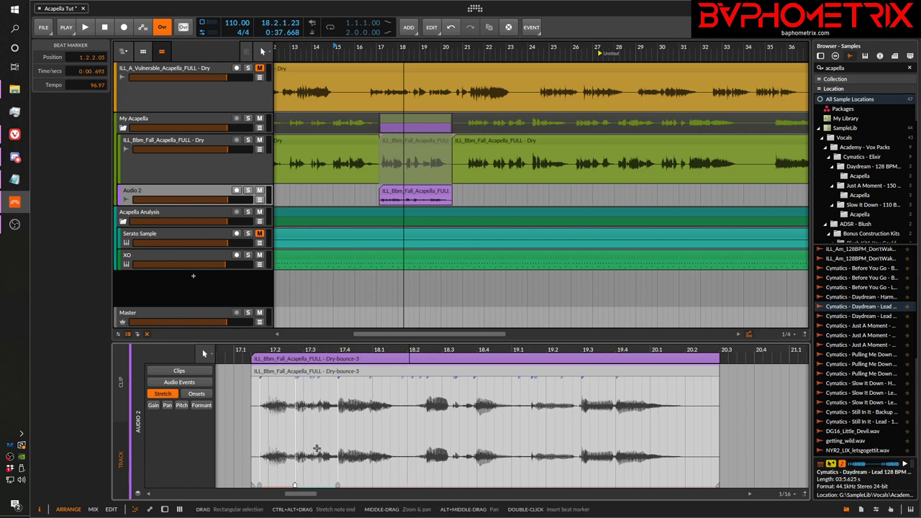
key(ctrl+z)
key(ctrl+z)
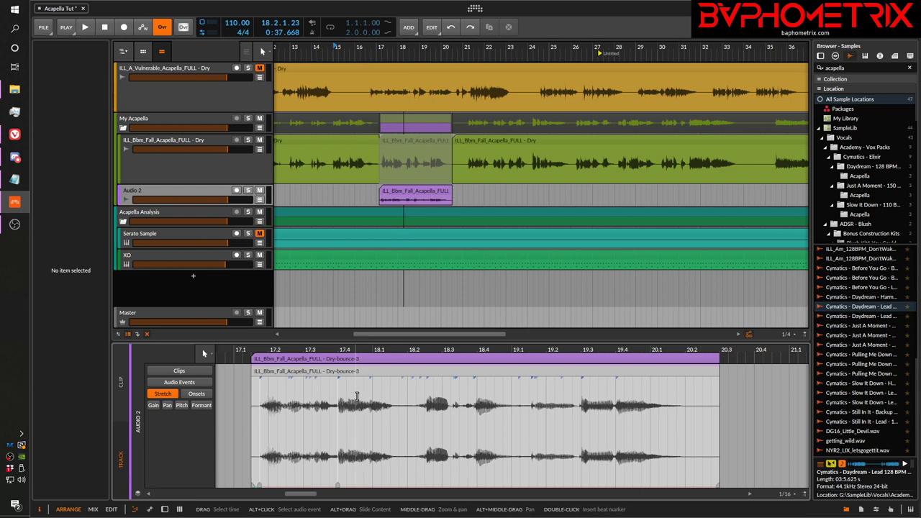
key(space)
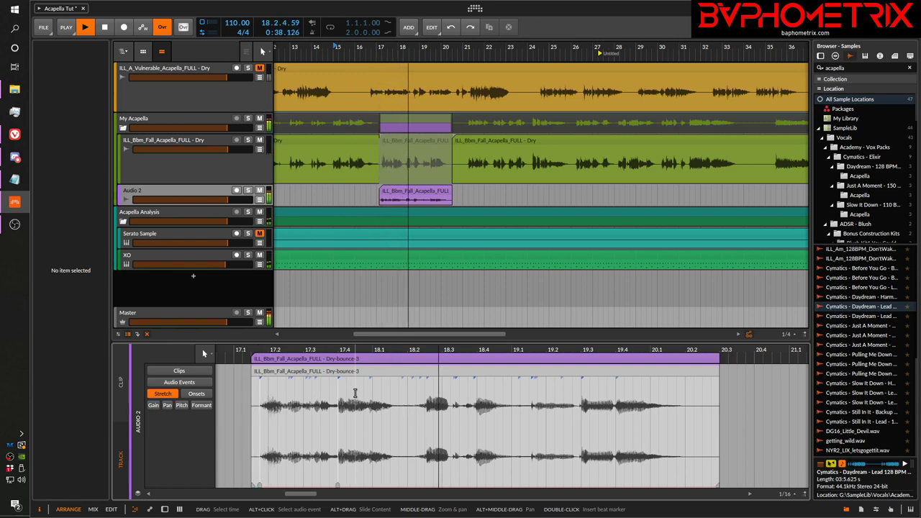
key(space)
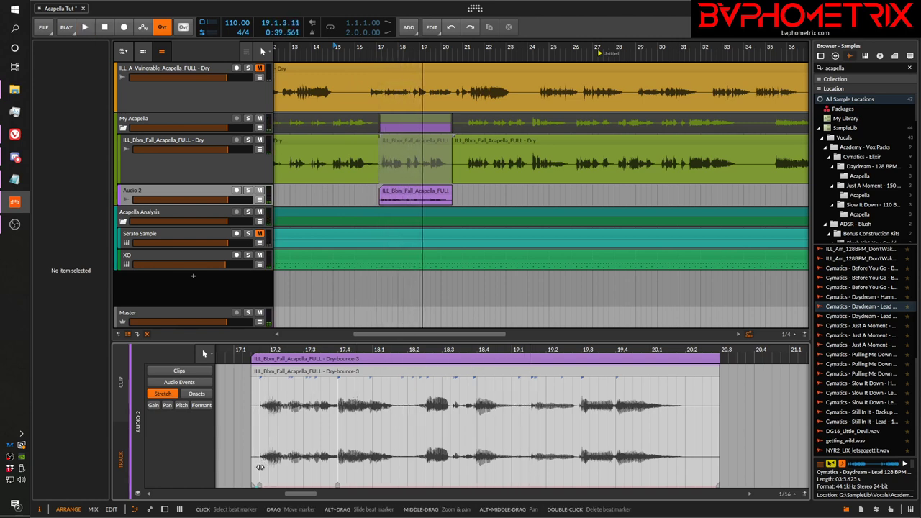
Try the opening beat marker earlier at 1.1.1.44, play the phrase, and undo the move.
click(259, 466)
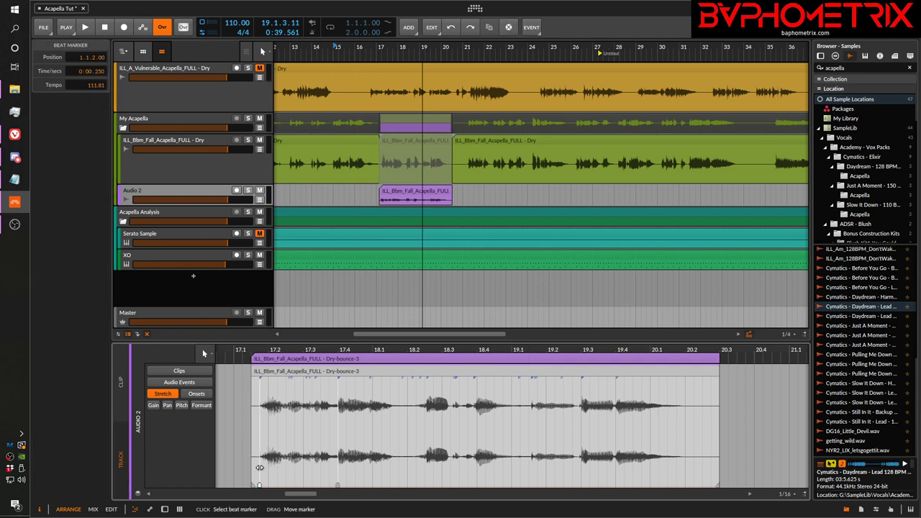
drag(259, 467, 254, 469)
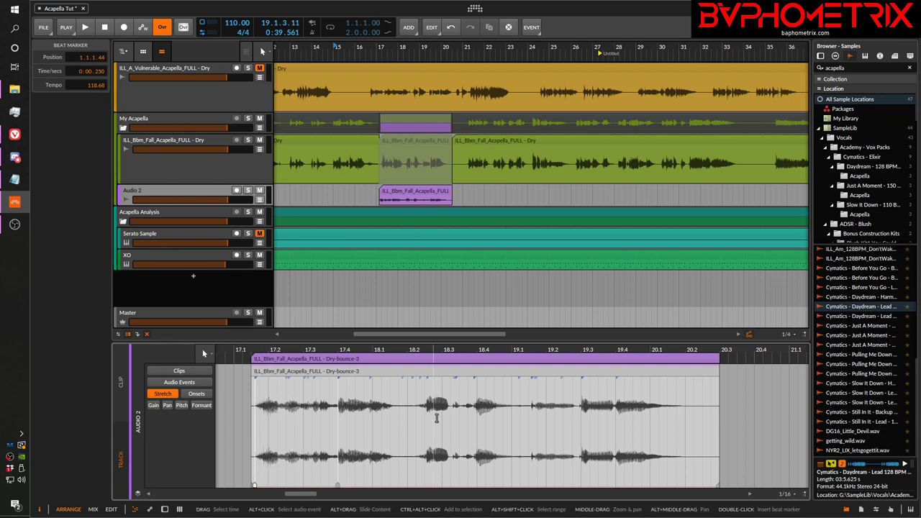
key(space)
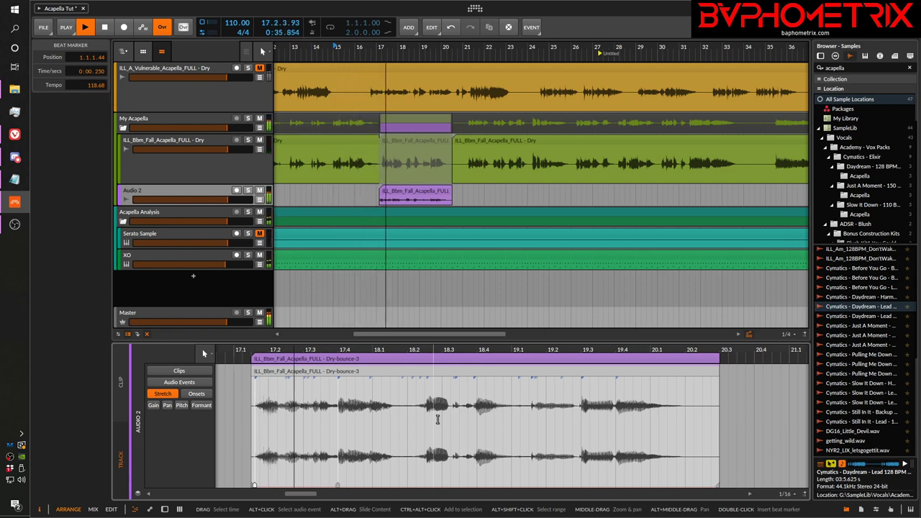
key(space)
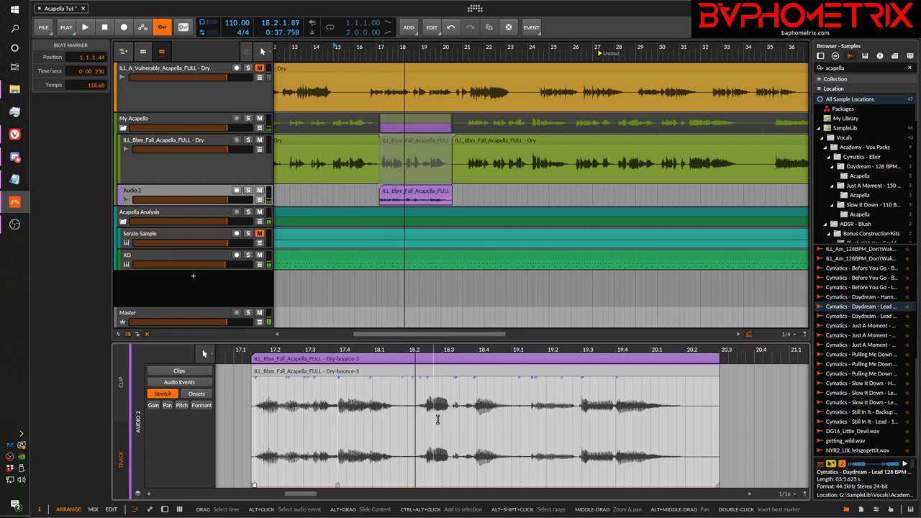
key(ctrl+z)
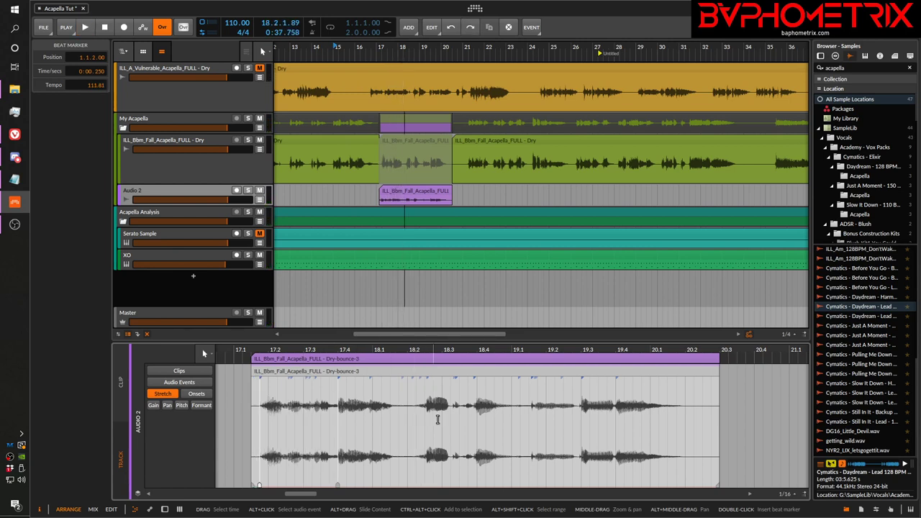
Compare the phrase's playback repeatedly with both beat markers deleted and with them restored.
click(355, 474)
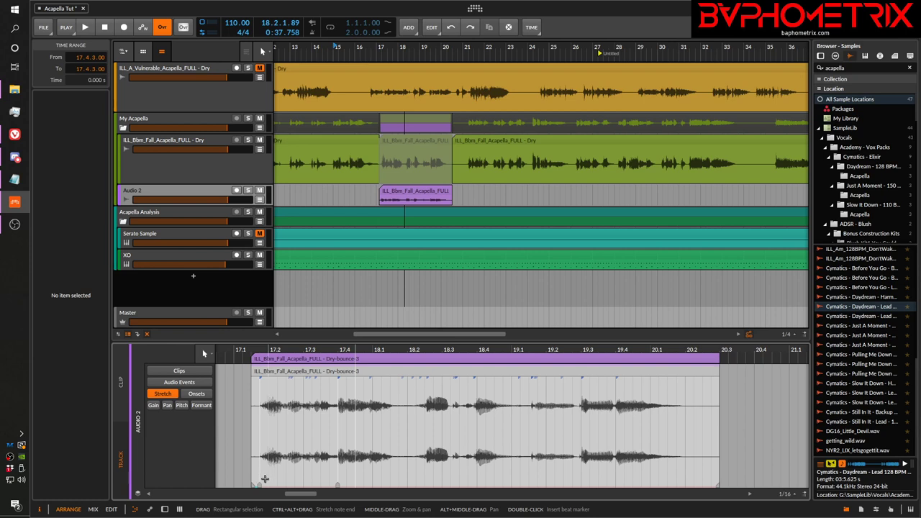
click(260, 484)
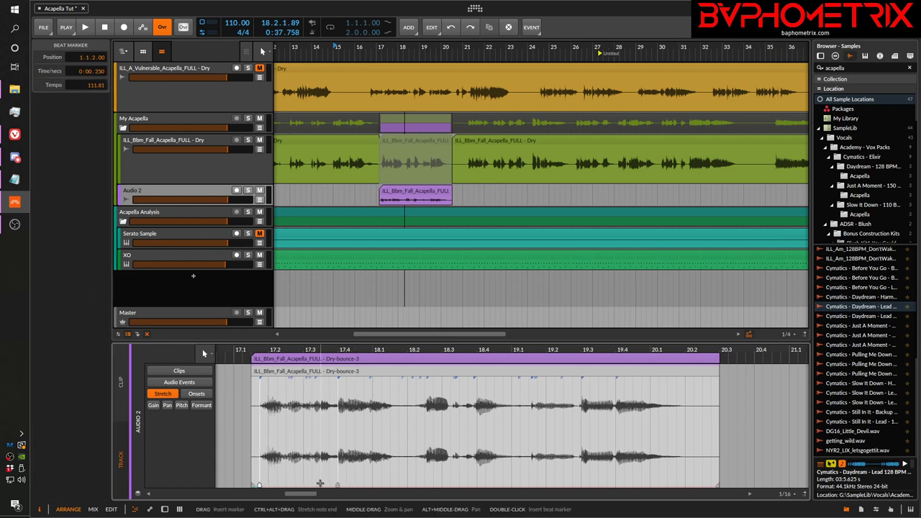
ctrl+click(336, 485)
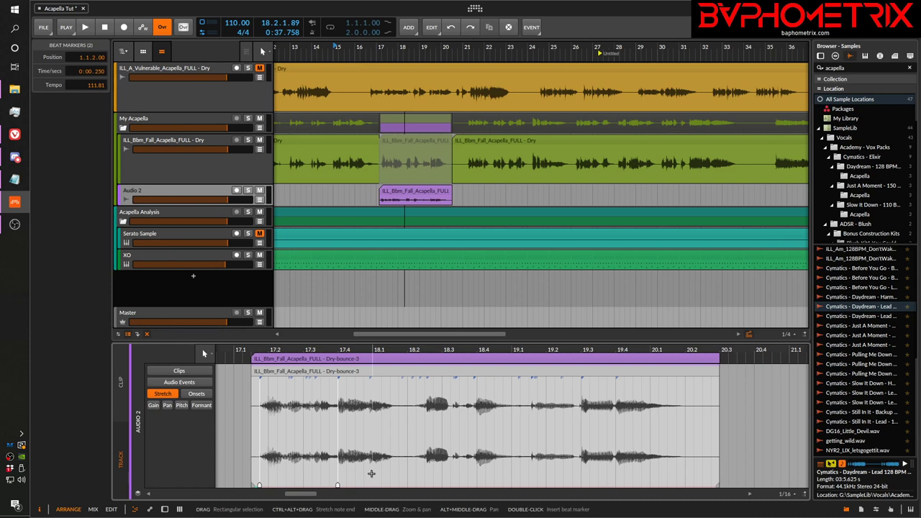
key(Delete)
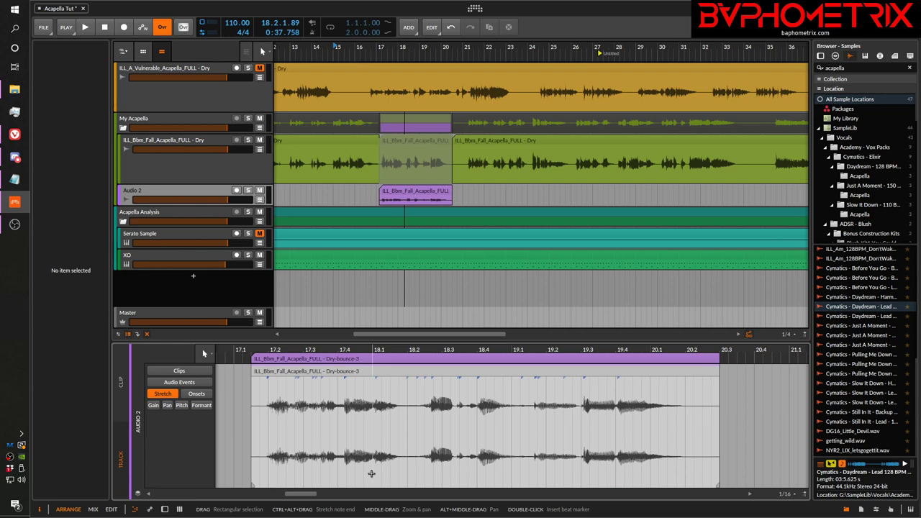
key(ctrl+z)
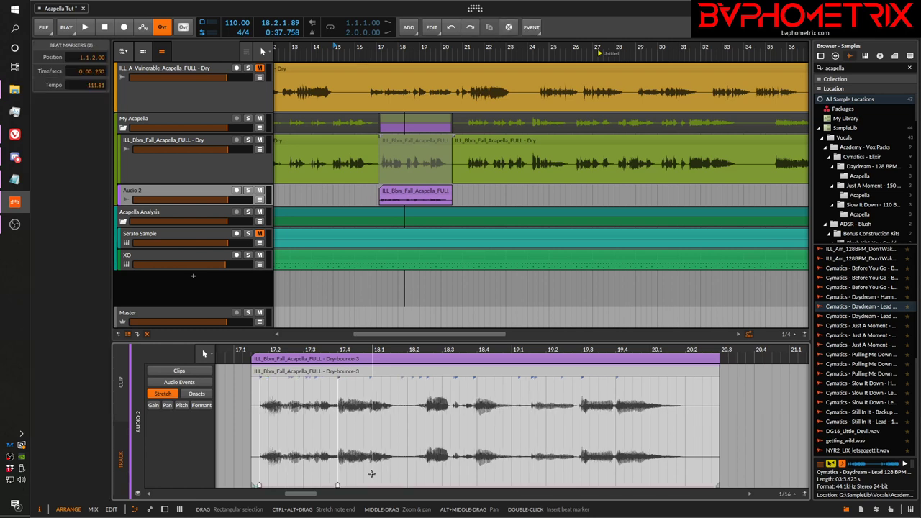
key(Delete)
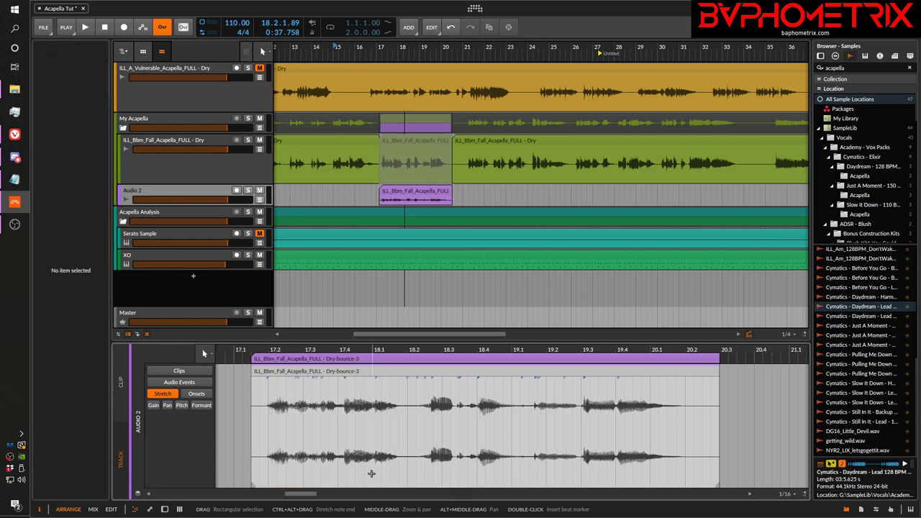
key(space)
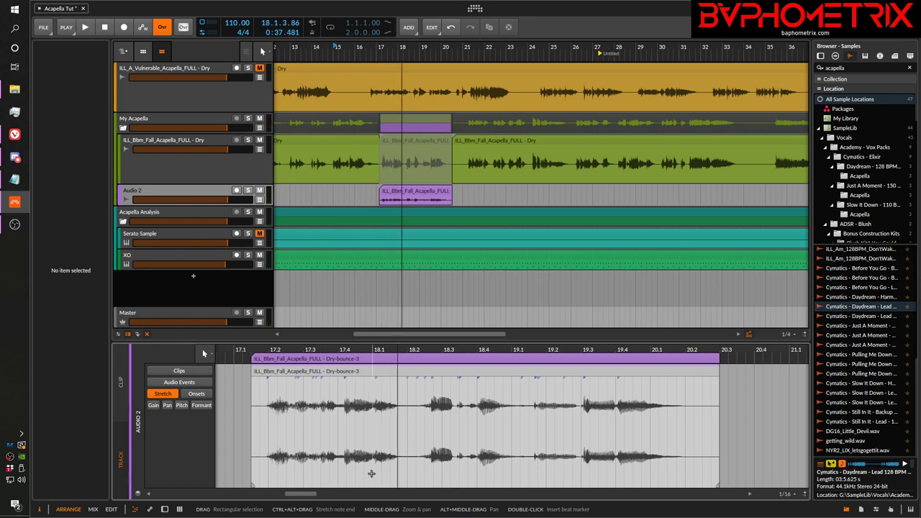
key(ctrl+z)
key(space)
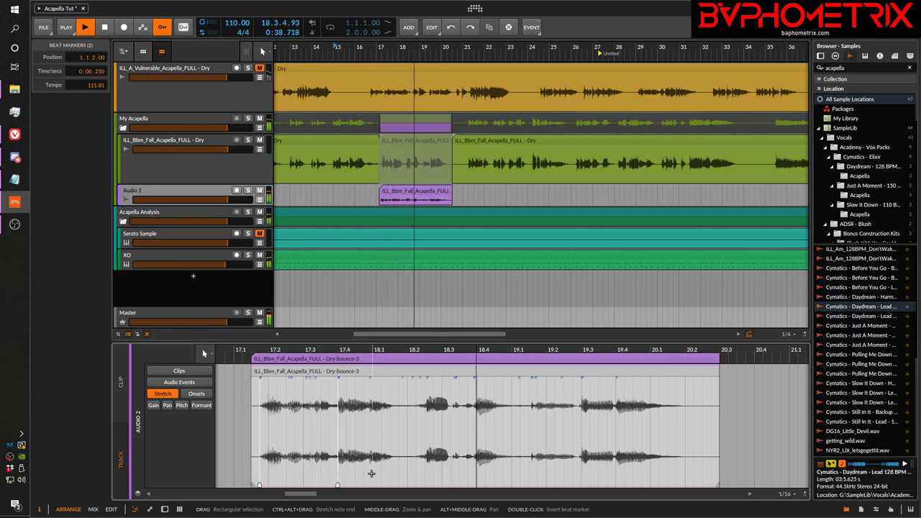
key(space)
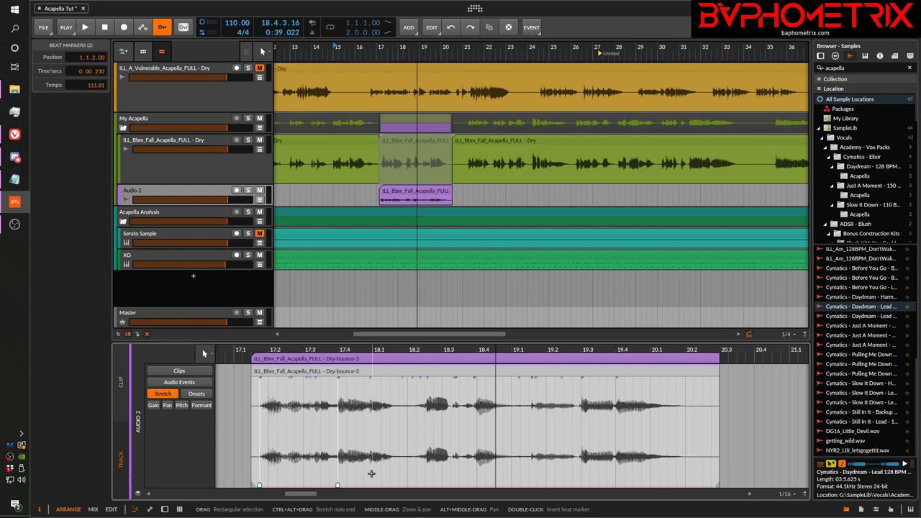
key(Delete)
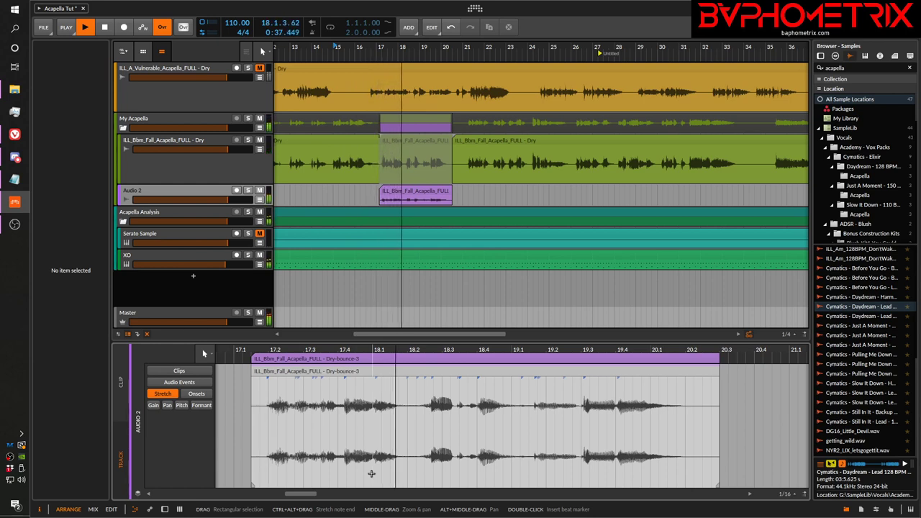
key(space)
key(ctrl+z)
key(space)
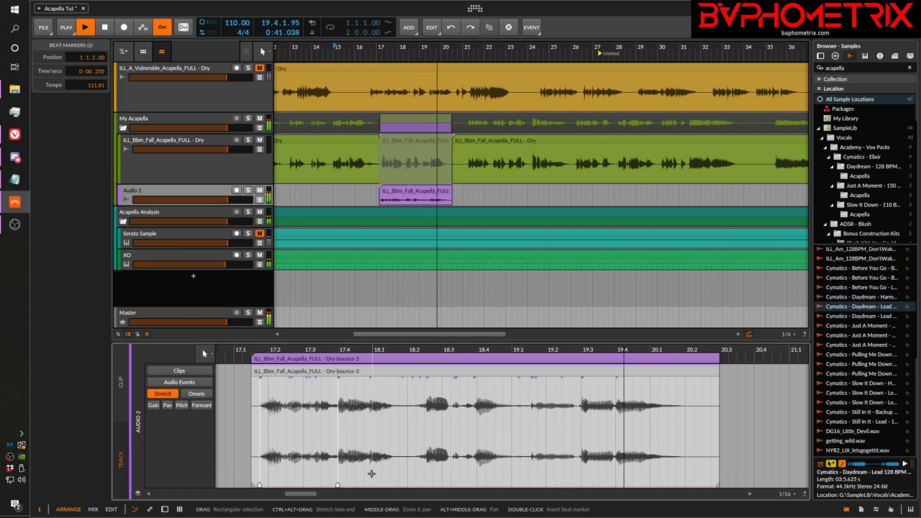
key(space)
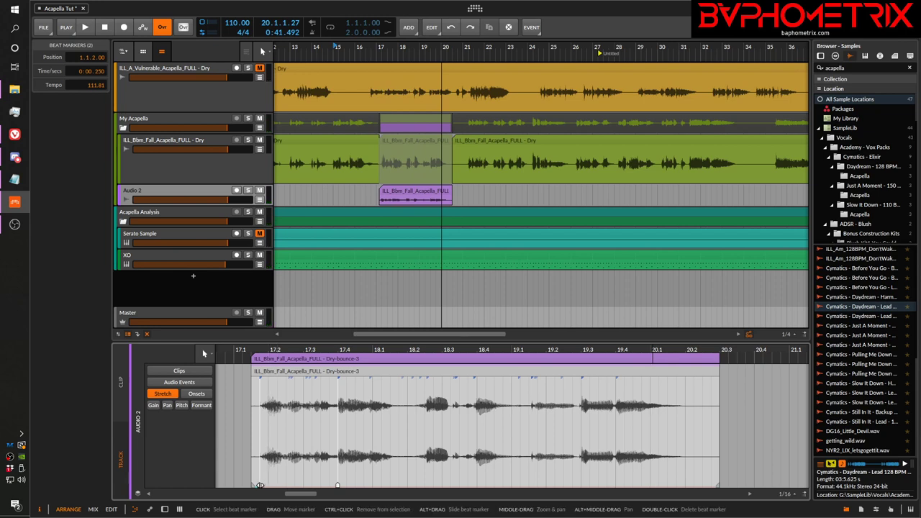
Move only the opening beat marker later to 1.1.3.00 and play the adjusted phrase.
mouse_move(260, 485)
mouse_down()
mouse_move(268, 485)
mouse_move(259, 485)
mouse_up()
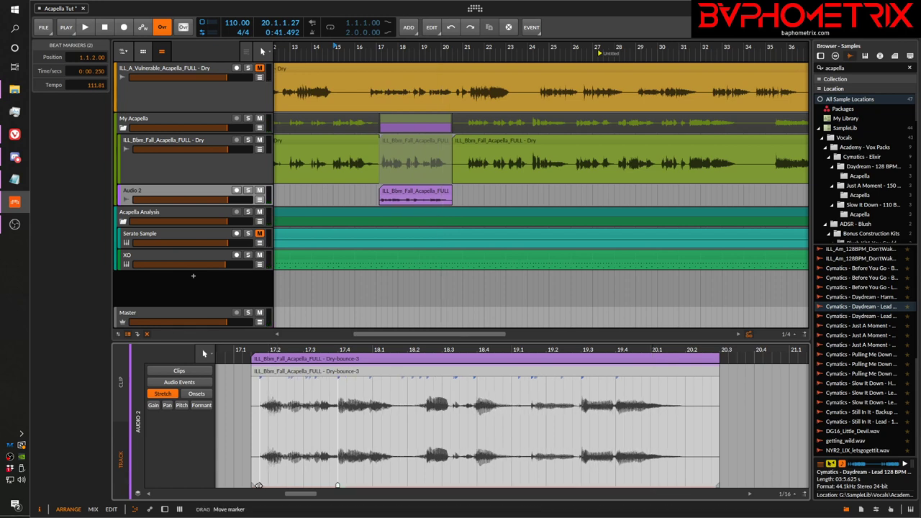
click(337, 486)
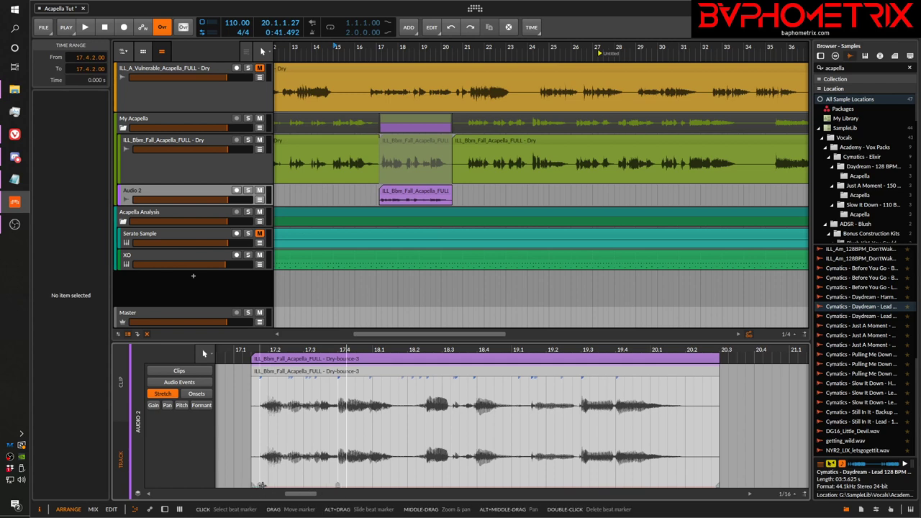
drag(260, 484, 267, 485)
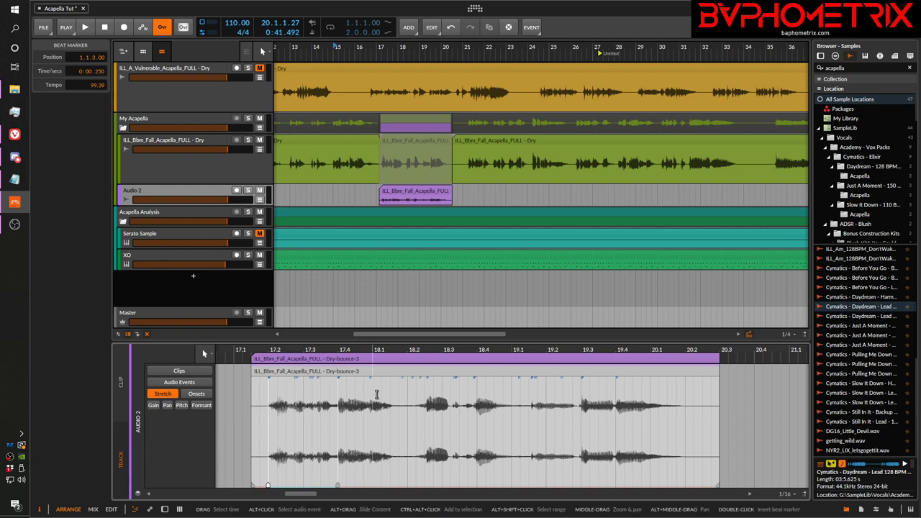
key(space)
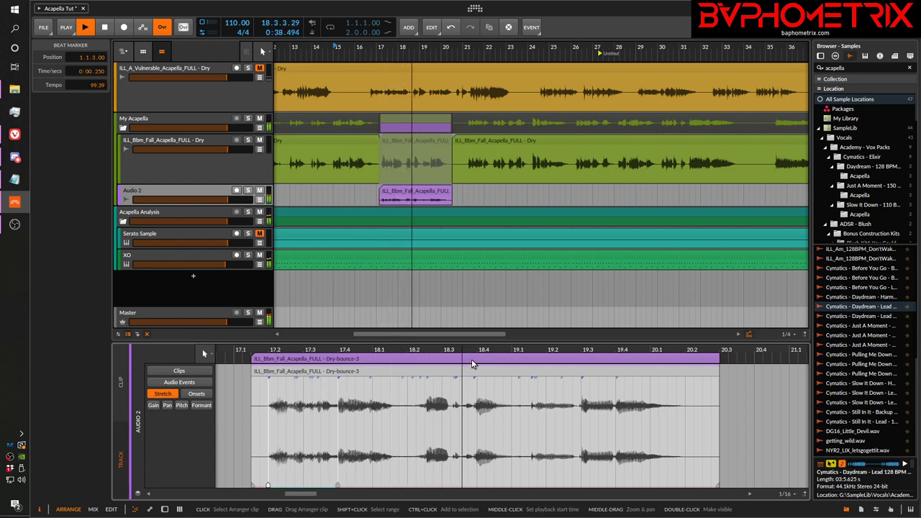
key(space)
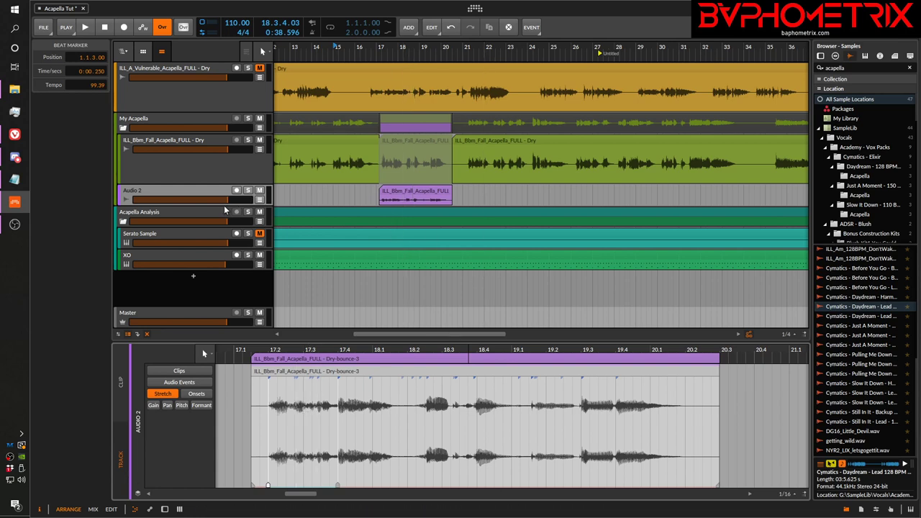
Make the Audio 2 track taller and play the ILL_Bbm_Fall acapella from 23.3.1.00.
drag(219, 204, 205, 216)
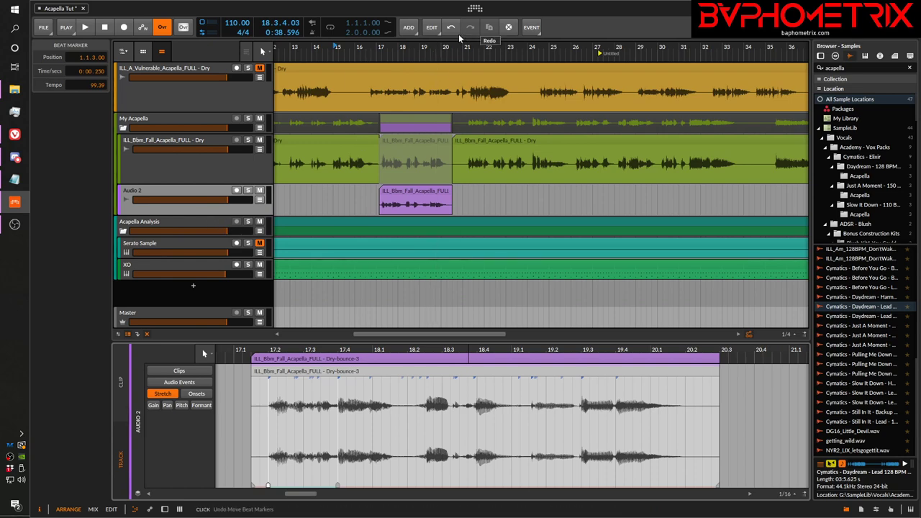
key(minus)
key(minus)
key(minus)
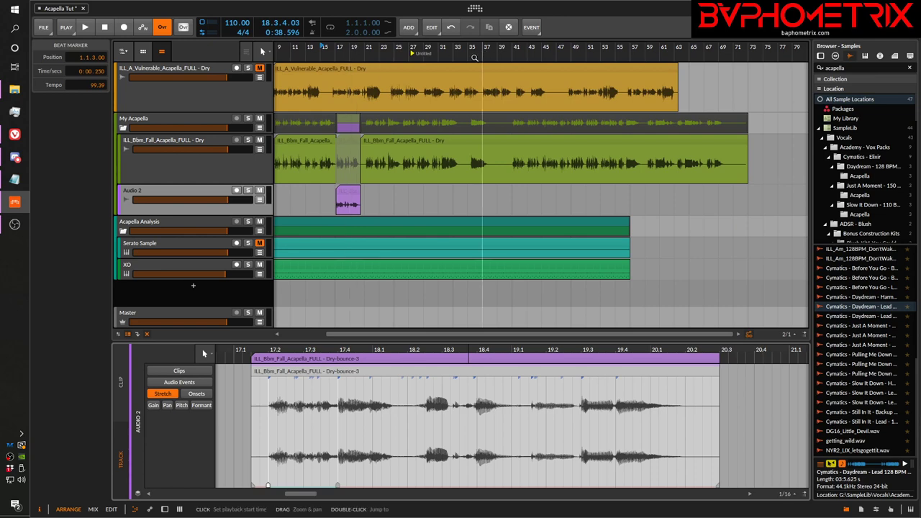
key(plus)
key(plus)
key(plus)
key(plus)
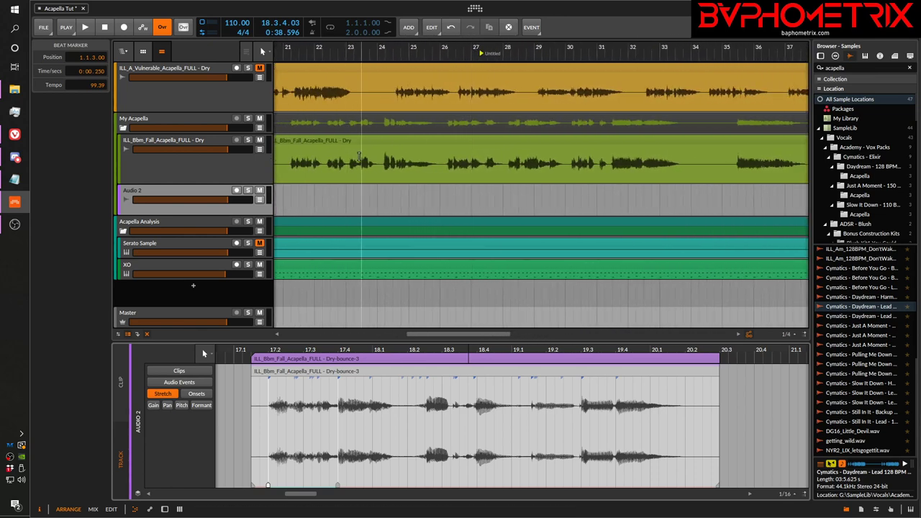
click(362, 166)
key(space)
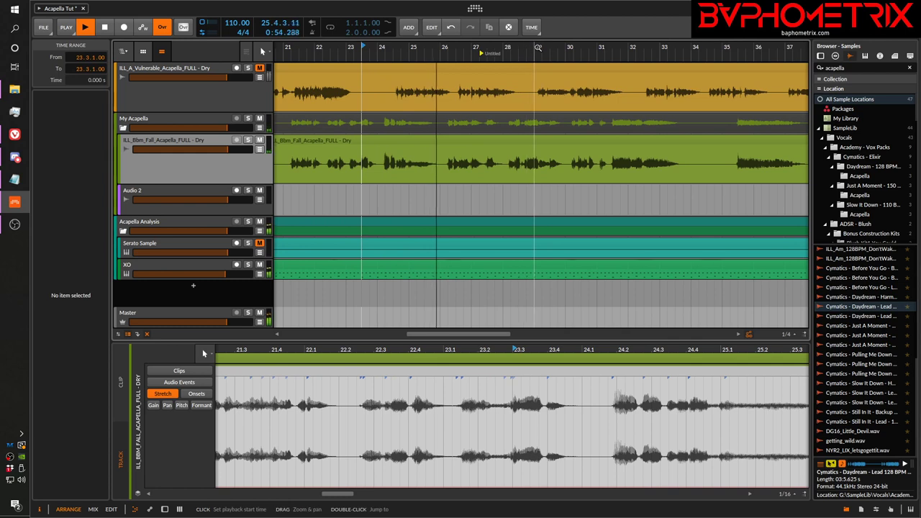
Play the ILL_Bbm_Fall acapella from 22.1.1.00 and from 21.1.1.00 to check its timing by ear.
drag(534, 46, 440, 46)
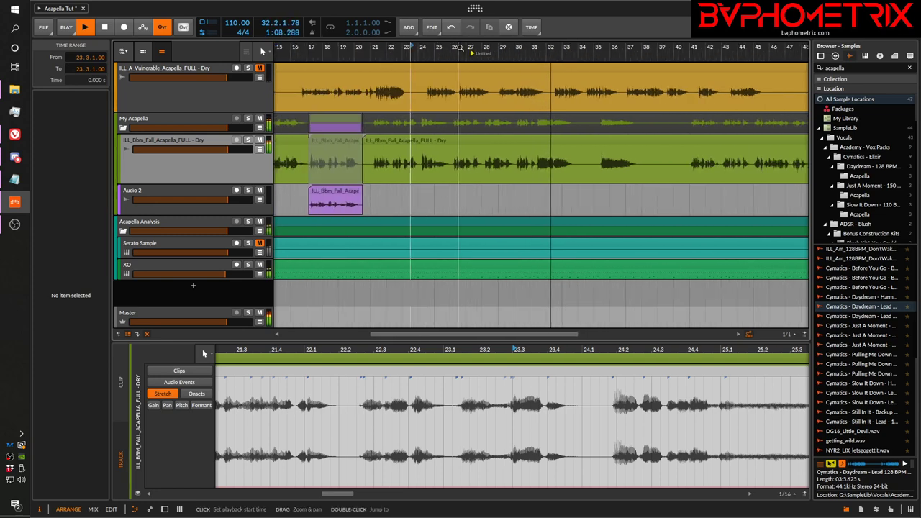
click(393, 125)
key(space)
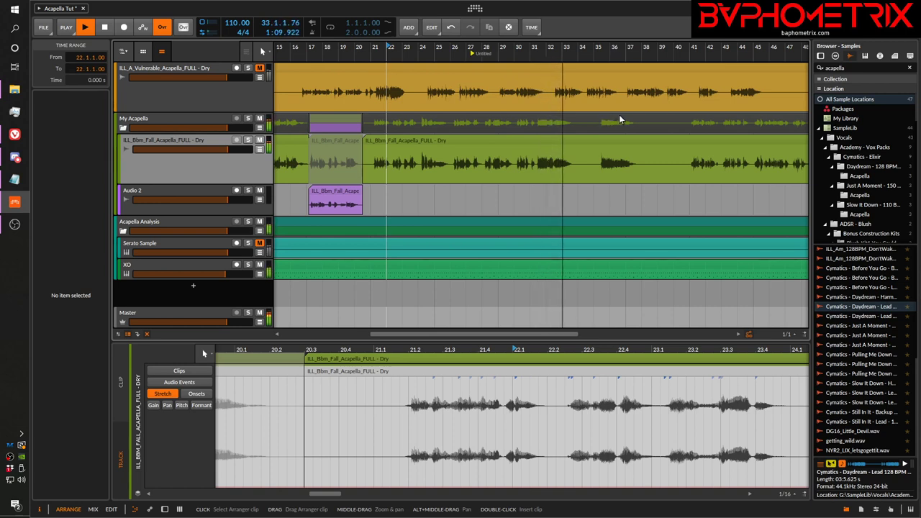
key(space)
drag(649, 55, 649, 32)
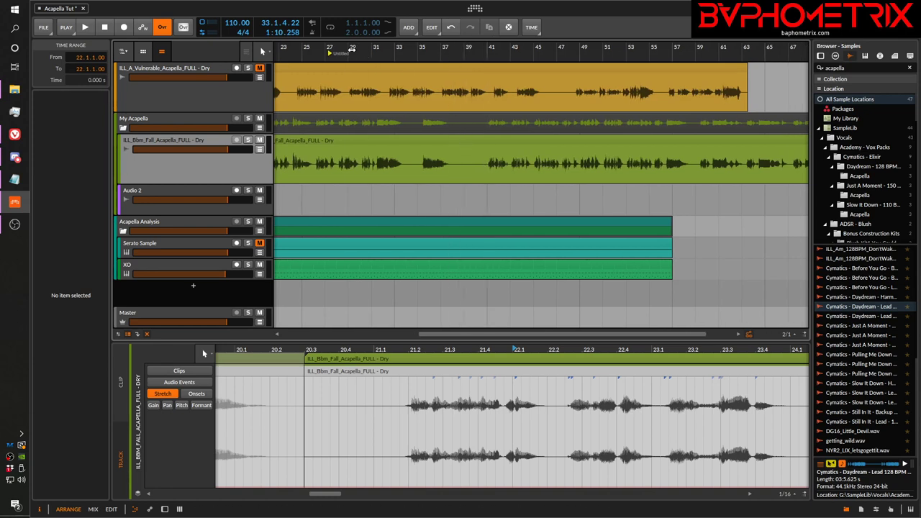
drag(351, 49, 547, 67)
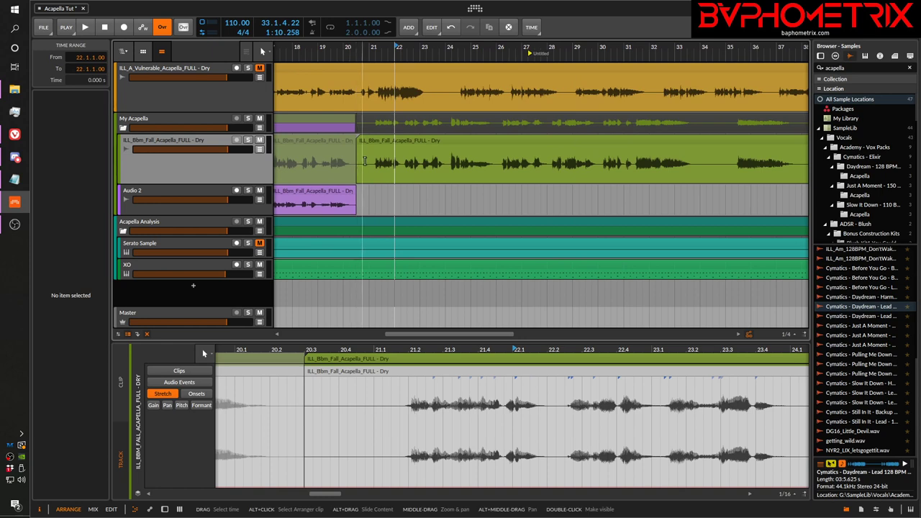
click(368, 159)
key(space)
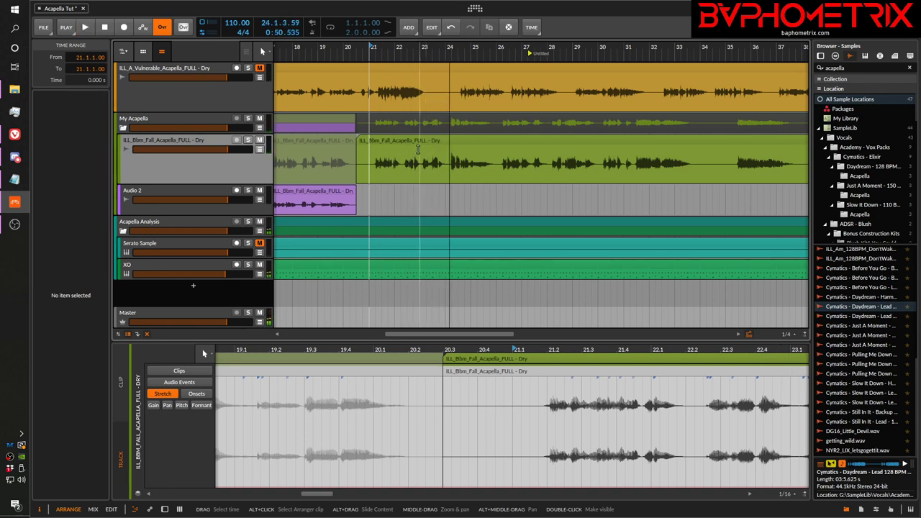
Play the acapella from bar 20 and move the Untitled cue marker to 22.1.1.00.
click(345, 52)
key(space)
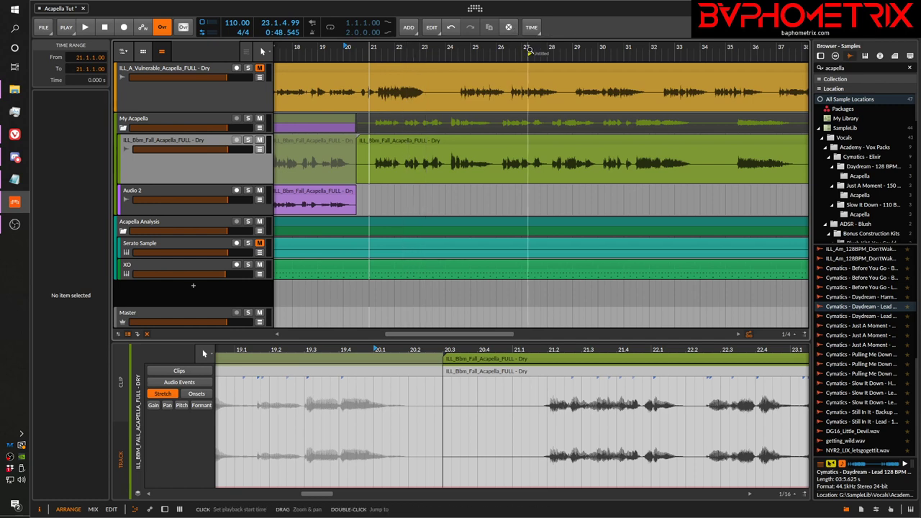
drag(528, 52, 462, 54)
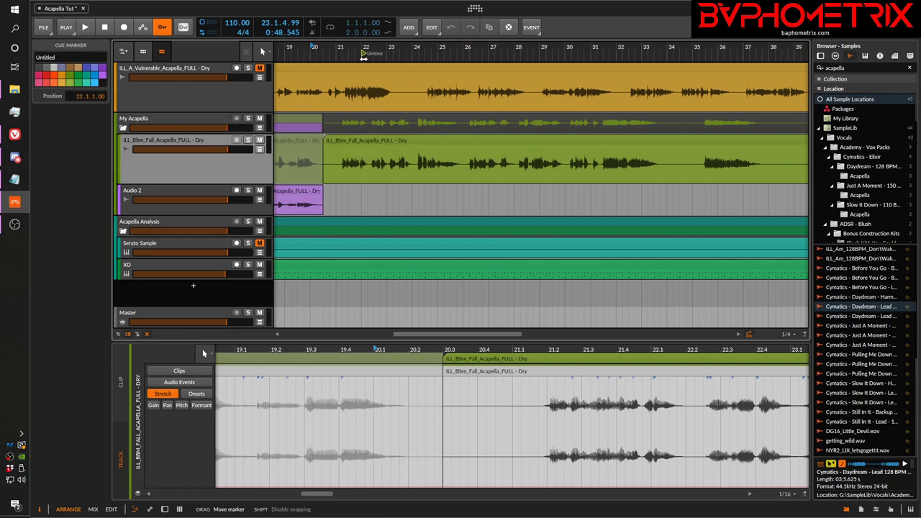
mouse_move(363, 58)
mouse_down()
mouse_move(429, 54)
mouse_move(430, 40)
mouse_up()
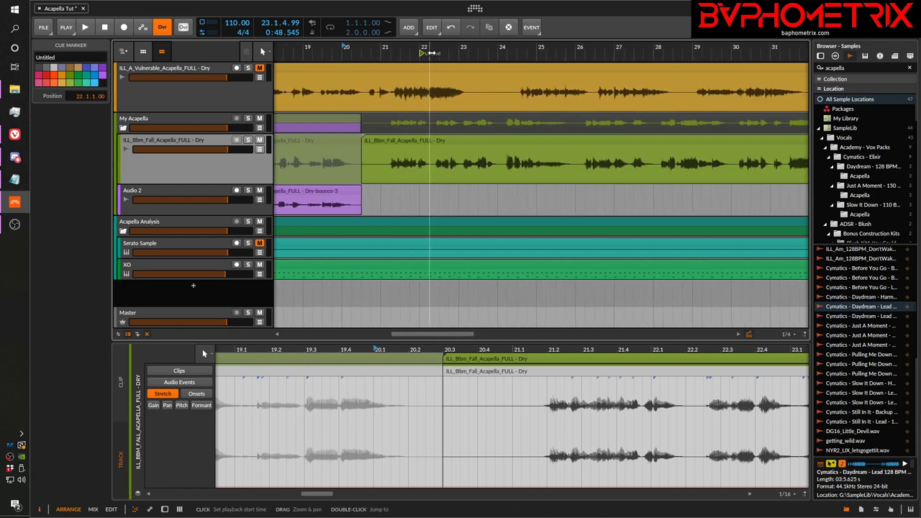
Isolate the ILL_Bbm_Fall acapella section from 21.1.1.00 to 26.1.1.00 as its own clip and bounce it to a new track.
click(381, 164)
drag(382, 164, 577, 178)
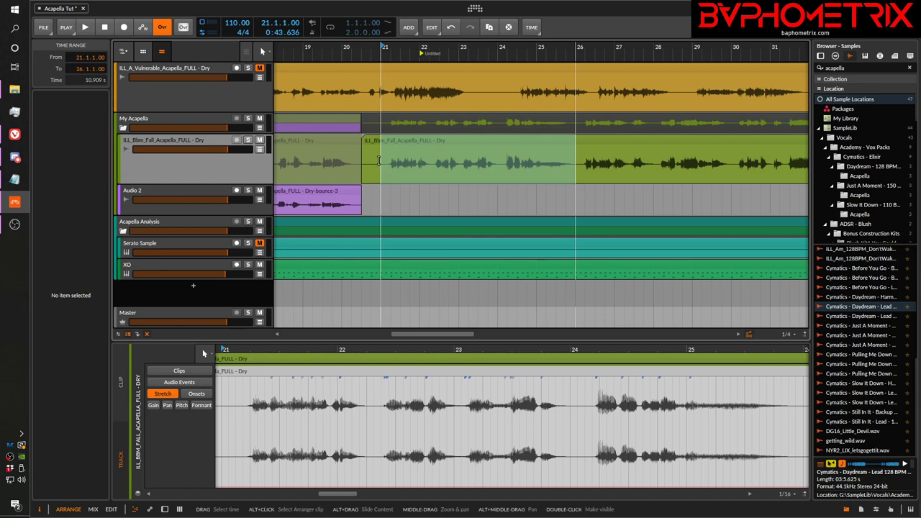
click(400, 145)
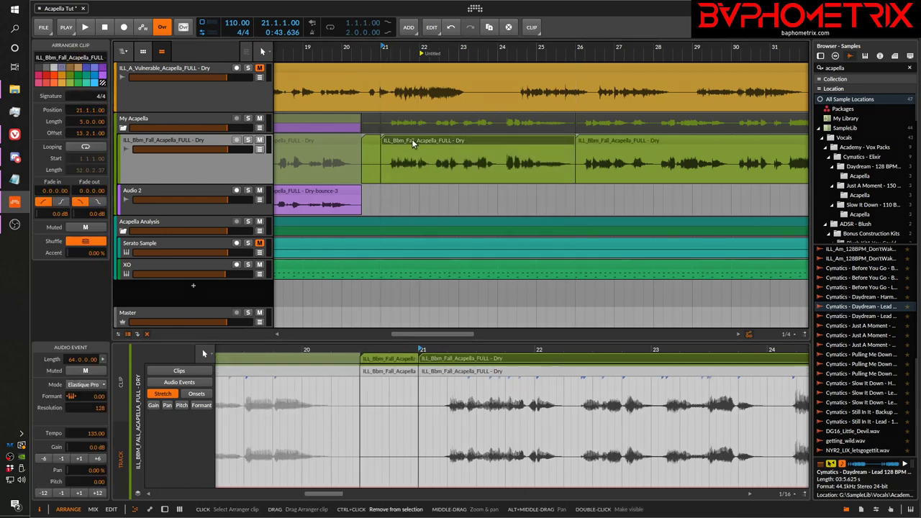
key(ctrl+b)
key(Return)
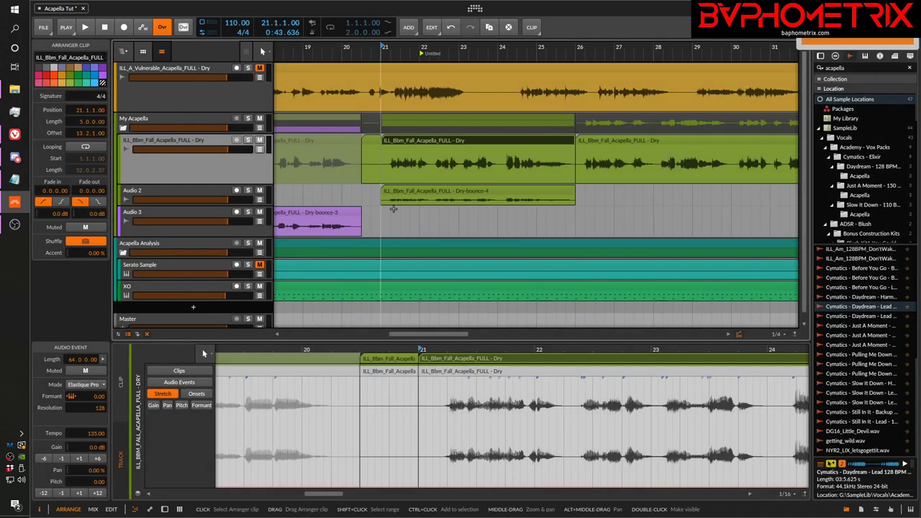
Colour the Audio 2 track light blue and mute the original acapella clip from bar 21 to bar 26.
click(197, 191)
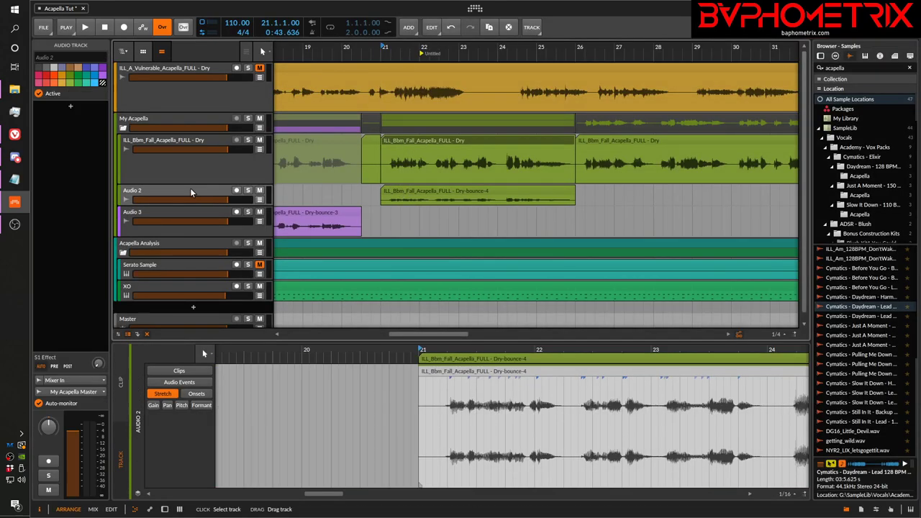
click(92, 83)
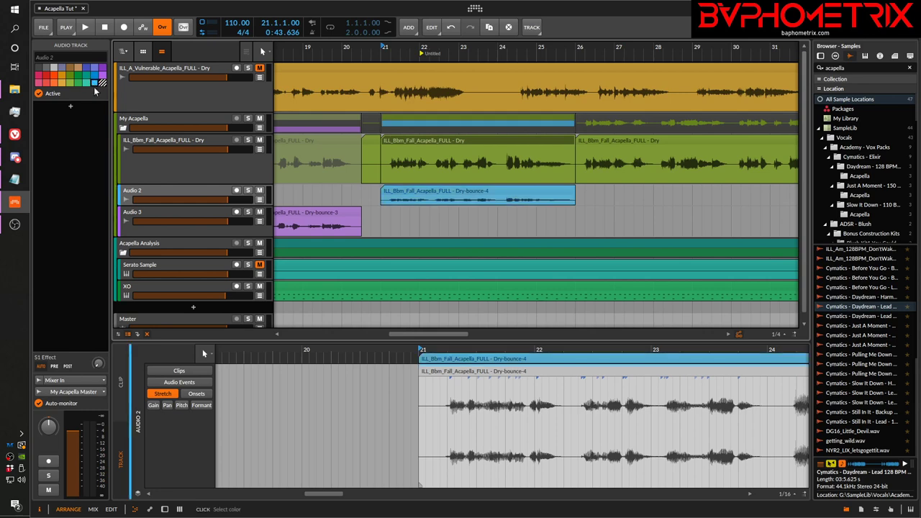
click(427, 140)
key(alt+m)
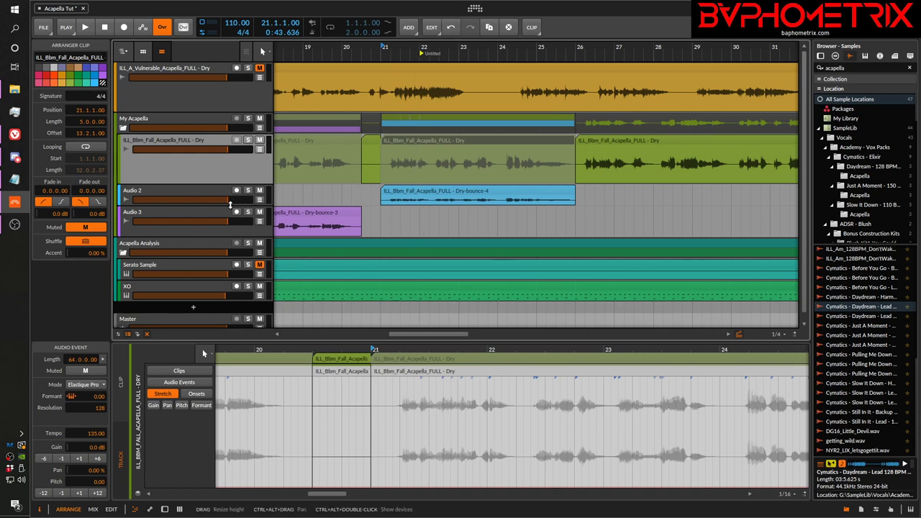
Make the Audio 2 track taller and fit its bounced clip in the detail editor.
drag(230, 205, 228, 221)
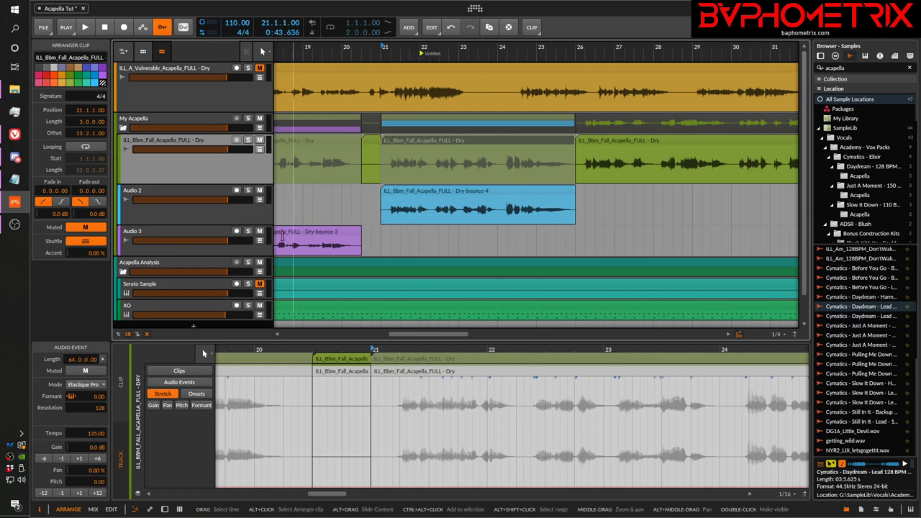
click(432, 191)
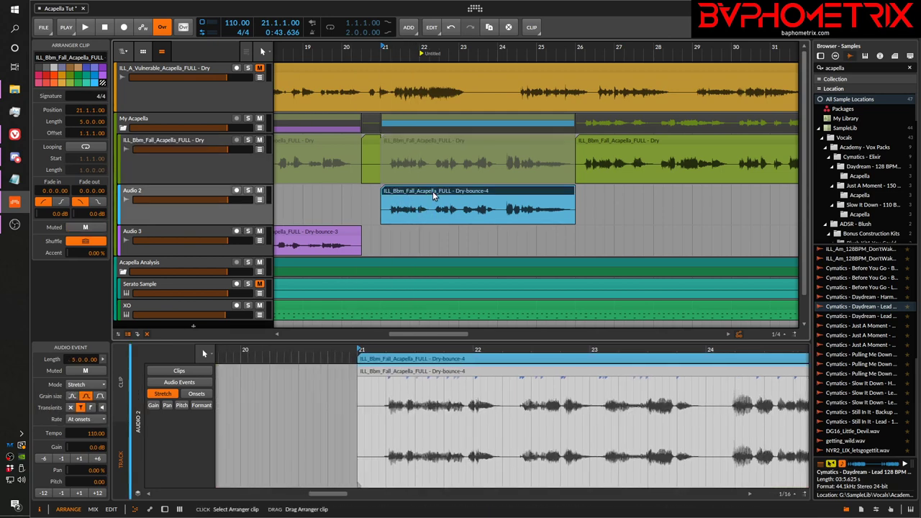
double_click(432, 192)
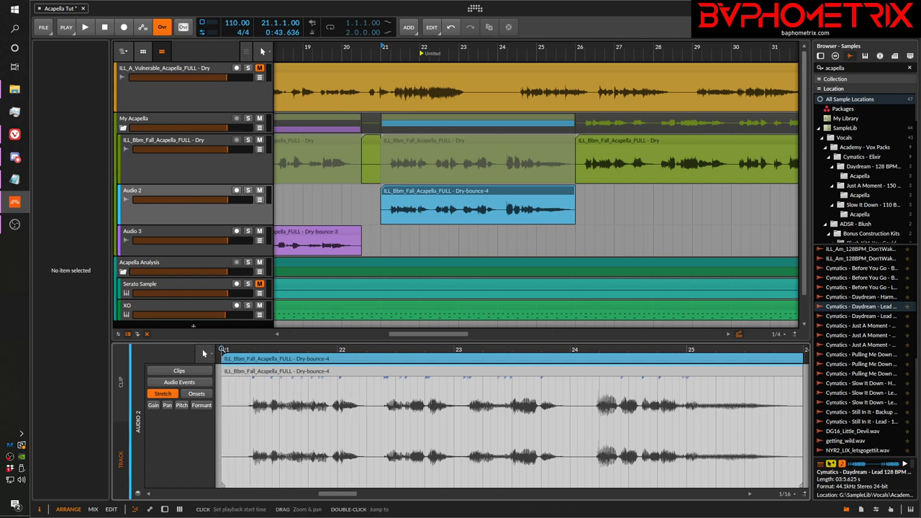
Play the bounced clip repeatedly from bar 21 to judge the phrase timing around bar 22.
key(space)
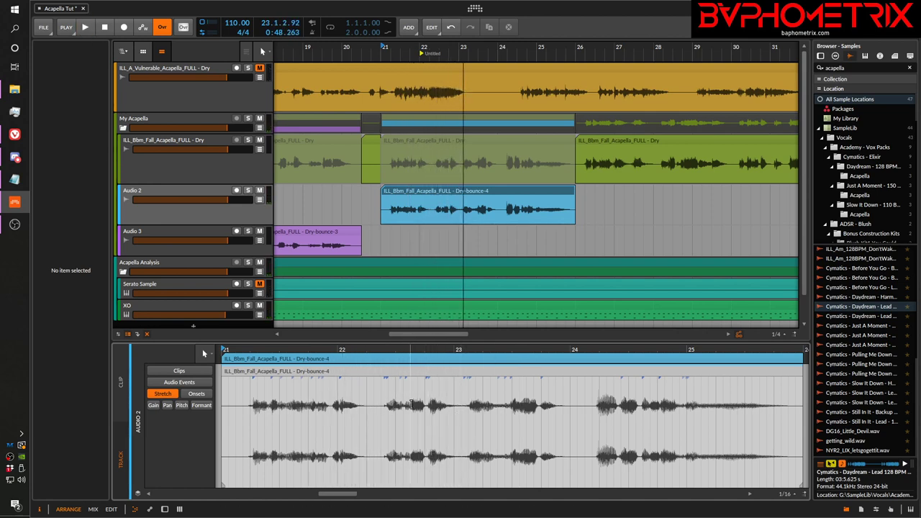
key(space)
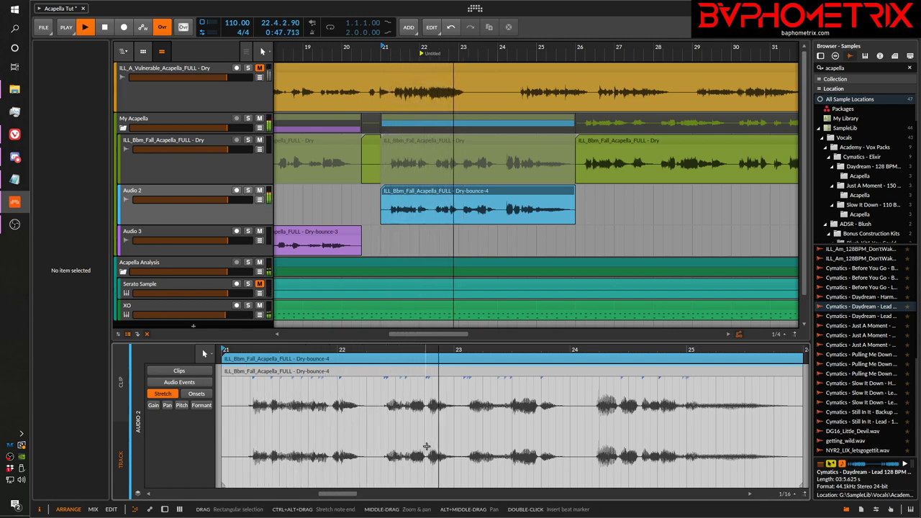
key(space)
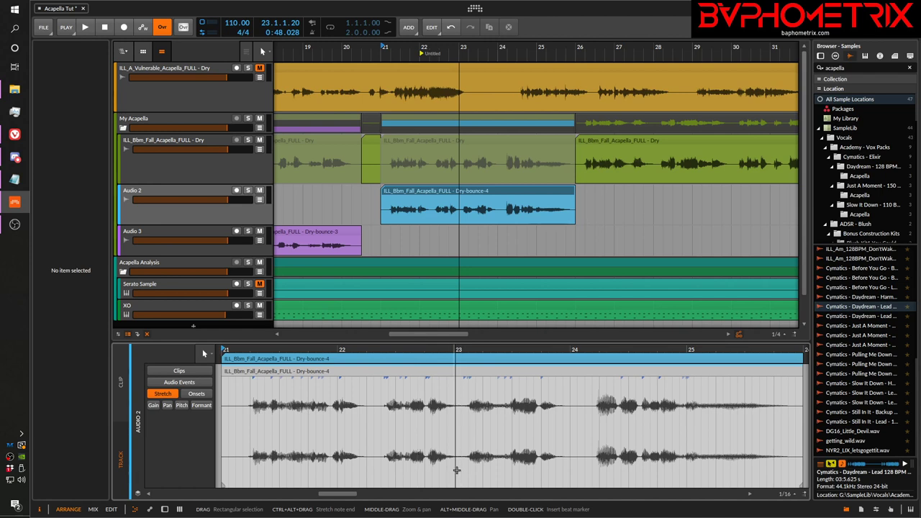
key(space)
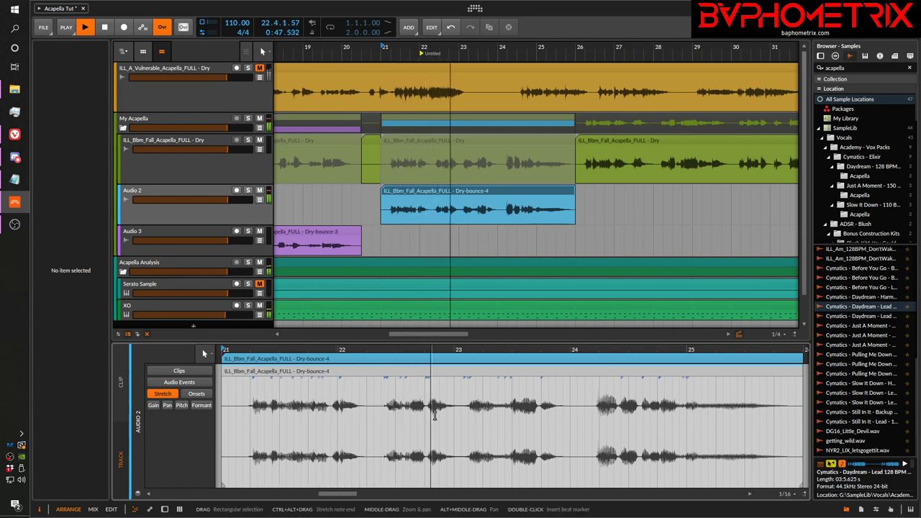
key(space)
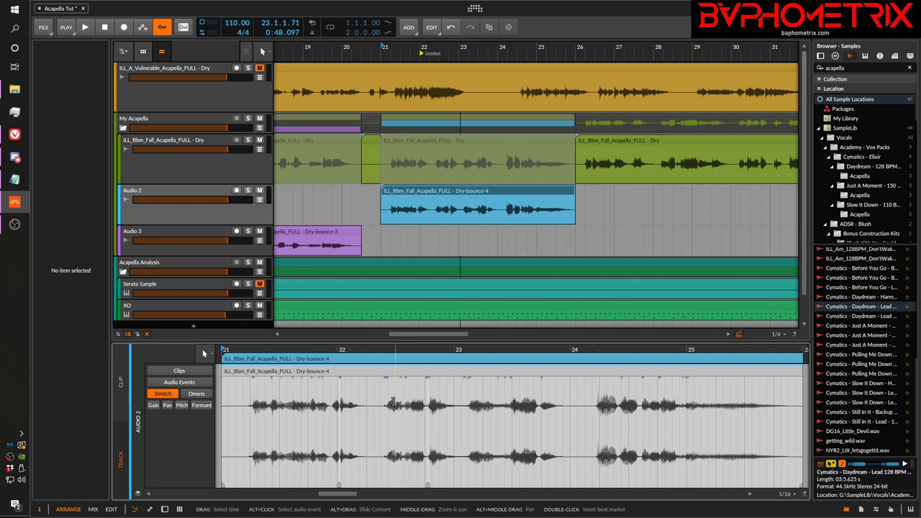
Set beat markers around the bar 22 phrase in the bounced clip and move the middle one to 2.3.4.00.
scroll(395, 349, up, 3)
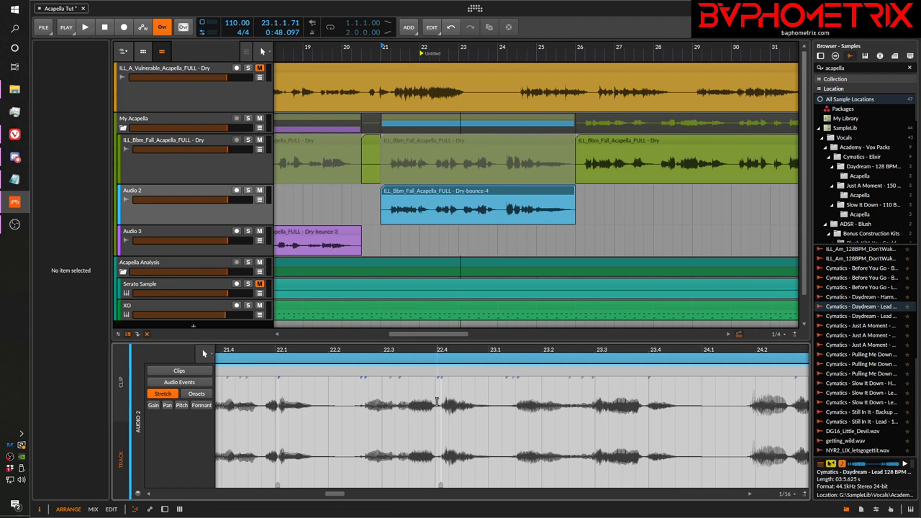
click(474, 486)
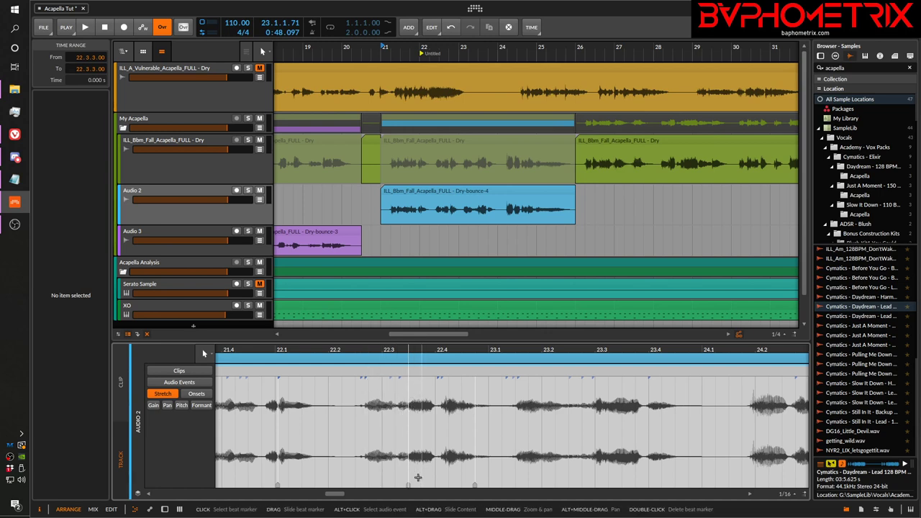
drag(408, 486, 416, 487)
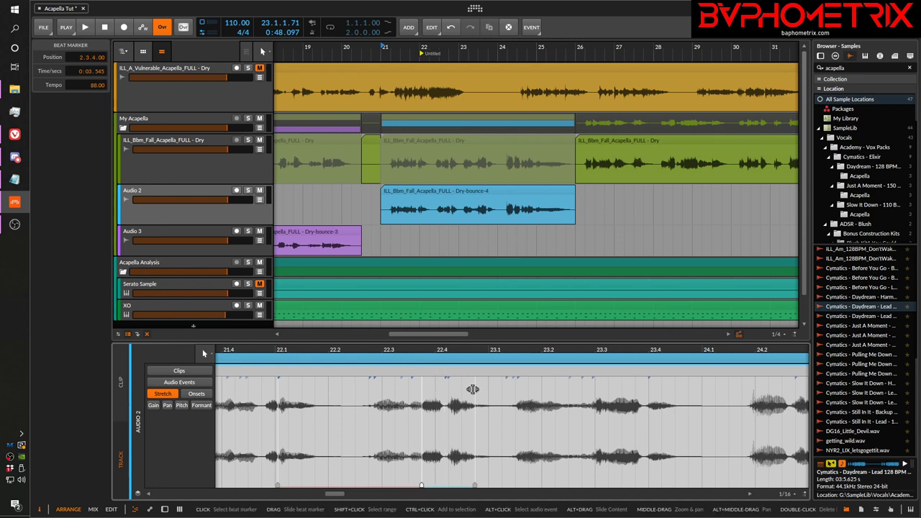
Compare the phrase's playback with the middle beat marker's move applied, undone and reapplied.
key(space)
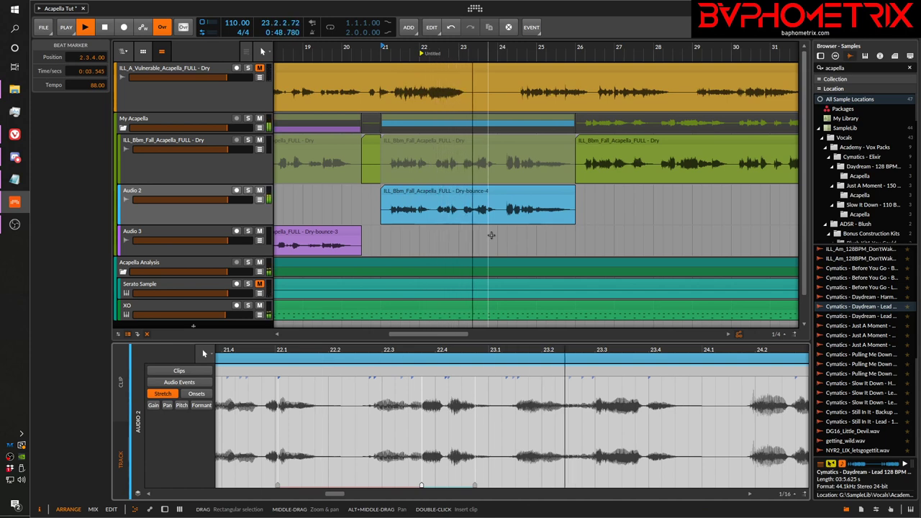
key(space)
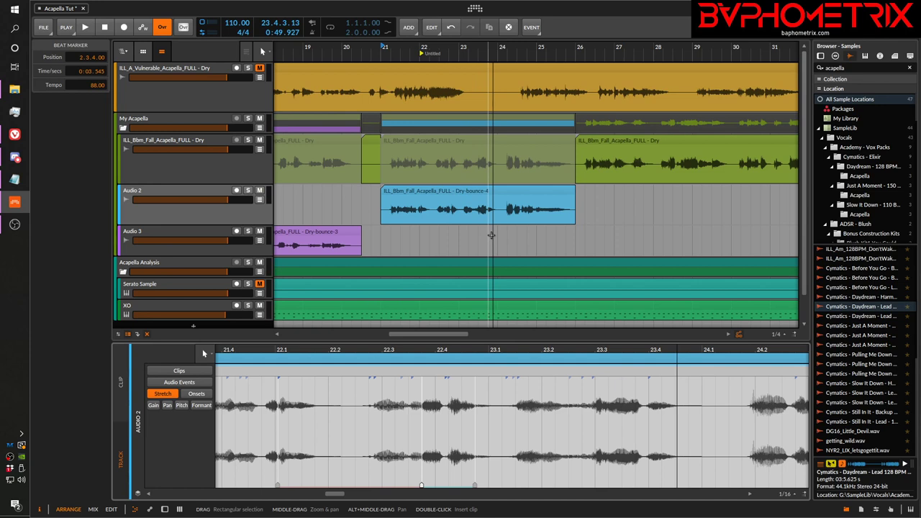
key(ctrl+z)
key(space)
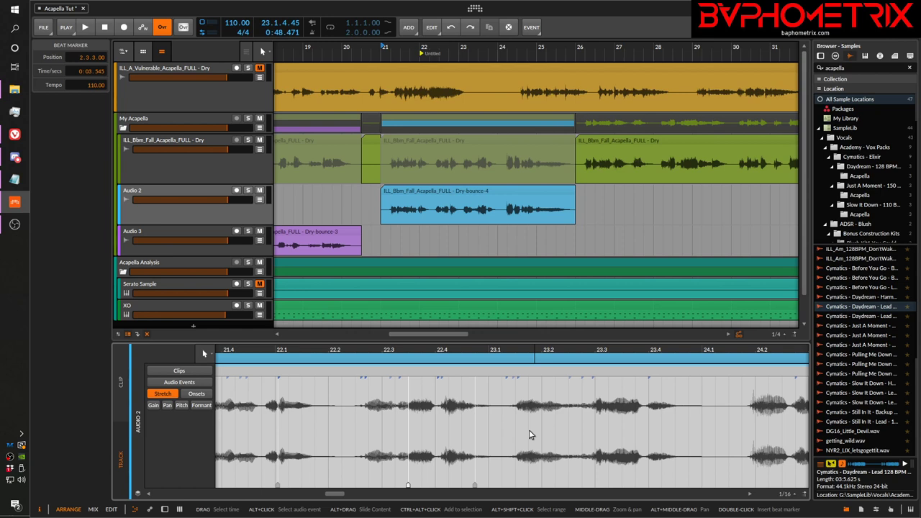
key(ctrl+shift+z)
key(space)
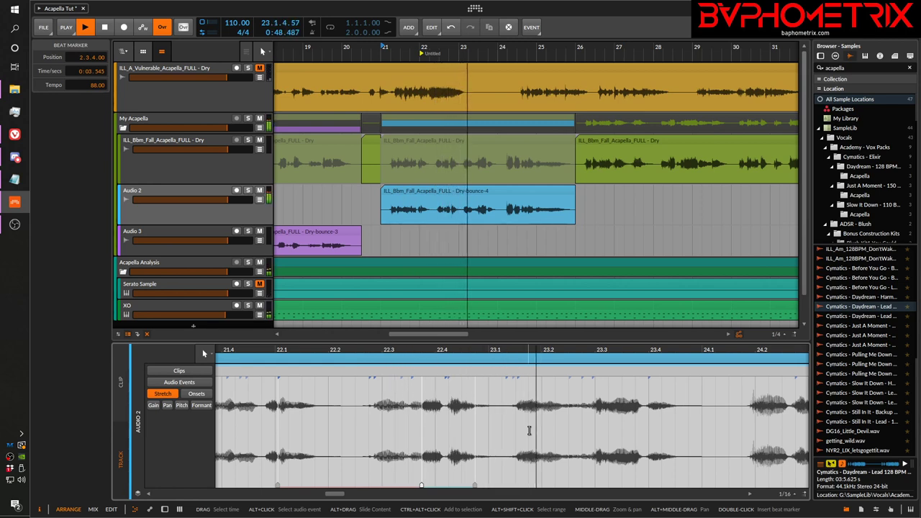
key(space)
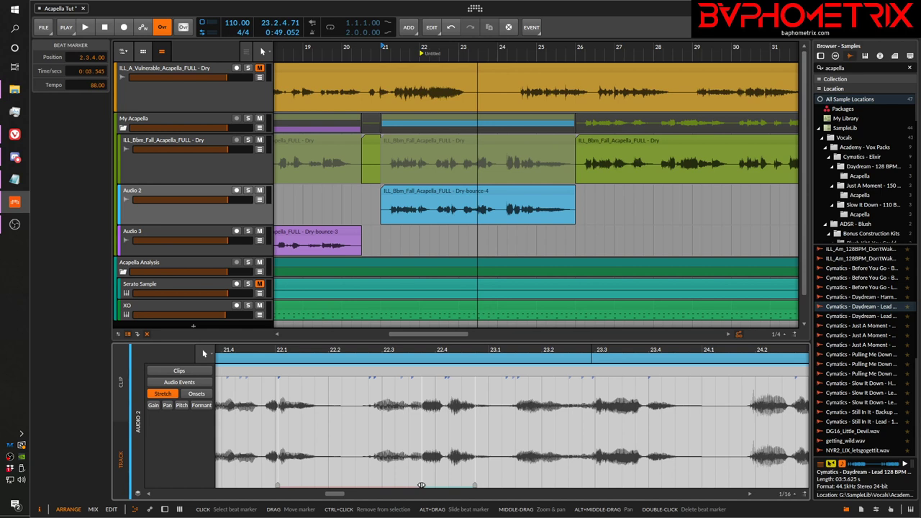
Move the middle beat marker to 2.3.4.25, add a beat marker at 22.3.1.00, and undo the joint move of both markers.
drag(421, 484, 425, 483)
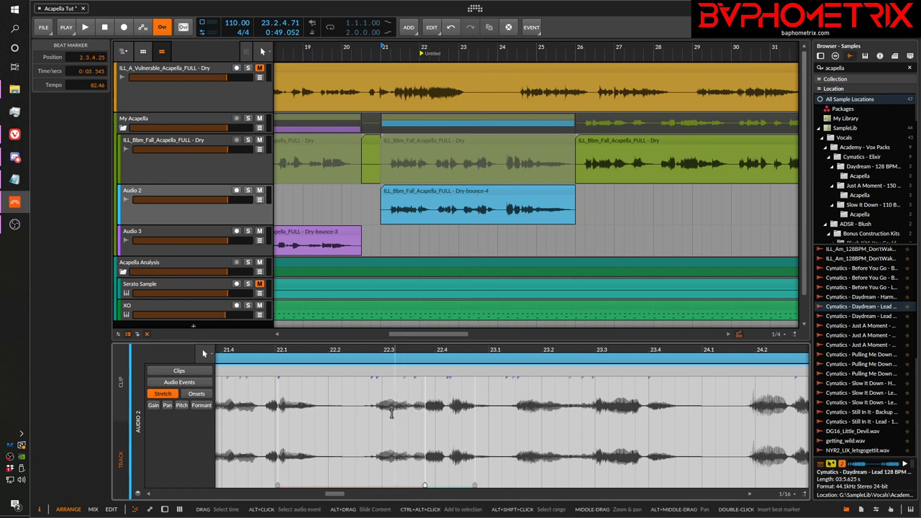
click(388, 484)
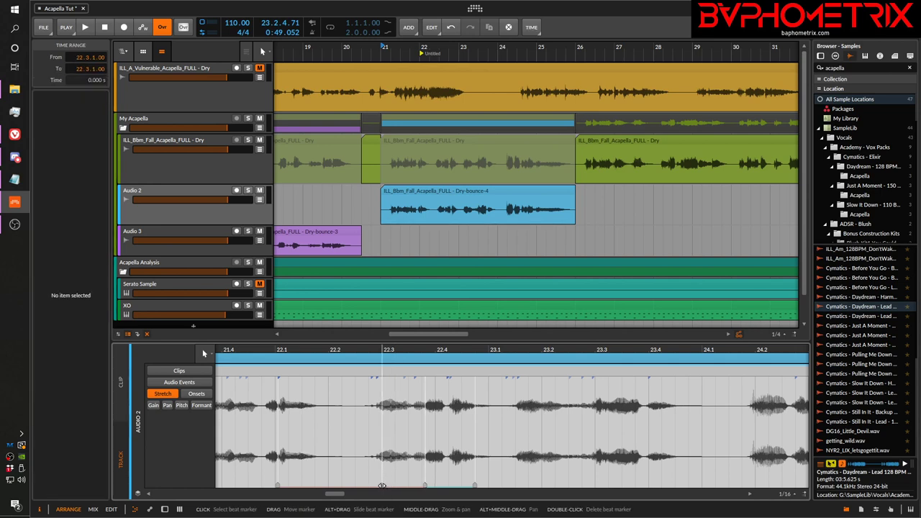
drag(382, 485, 357, 492)
key(ctrl+z)
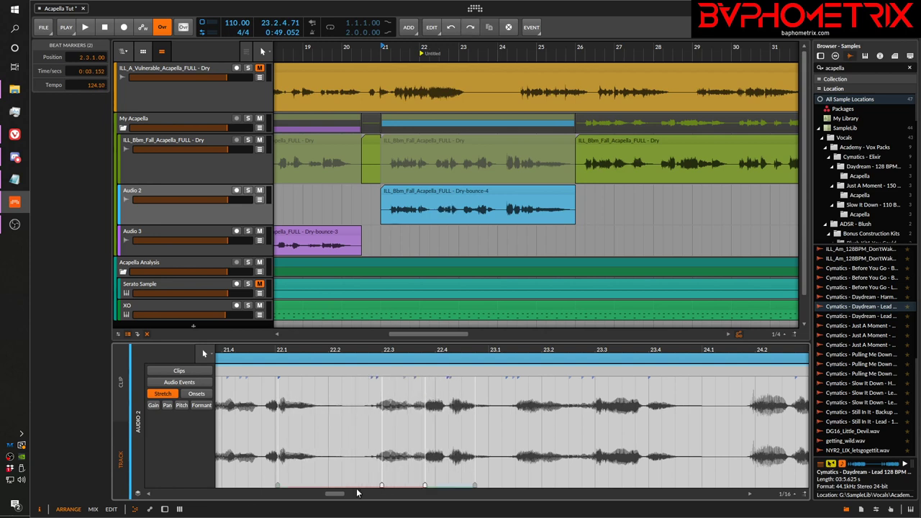
Move only the newly added beat marker earlier to 2.2.4.35.
click(412, 476)
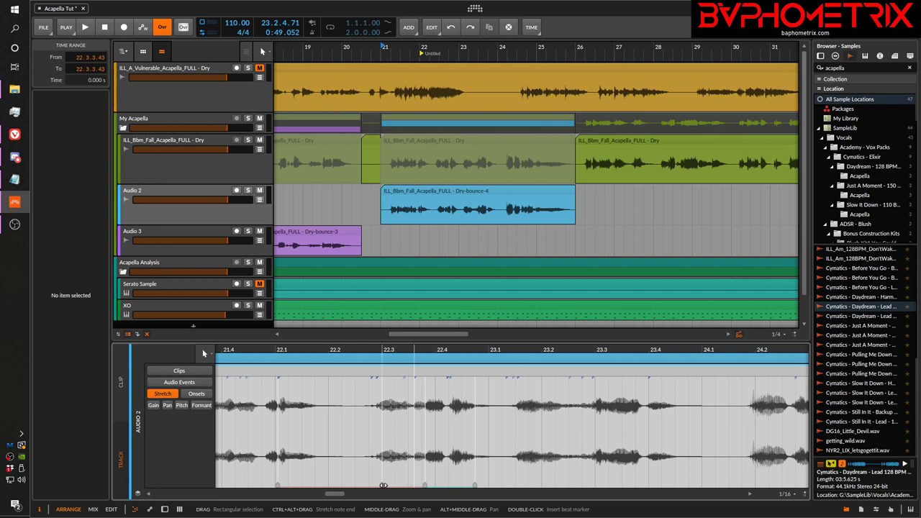
click(379, 486)
drag(379, 486, 372, 486)
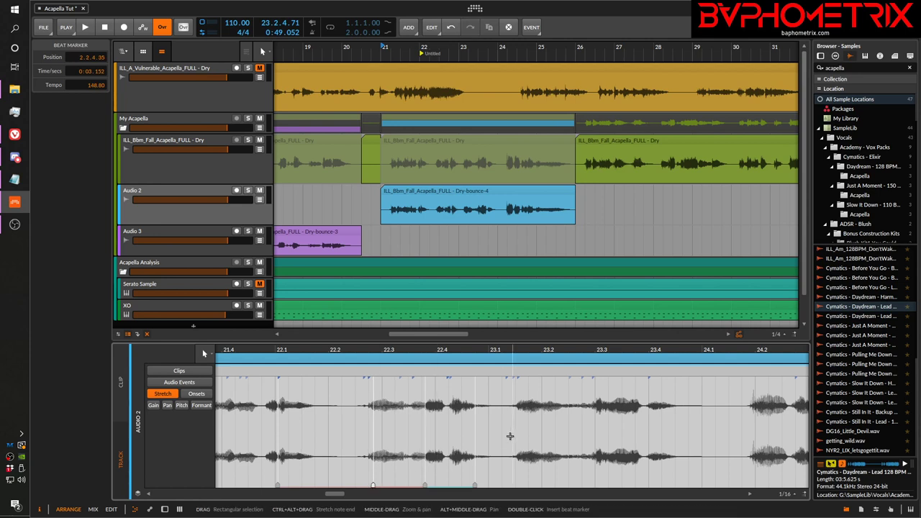
Replace the last beat marker in the bar 22 phrase with one just after beat 22.4, checking playback before and after.
key(space)
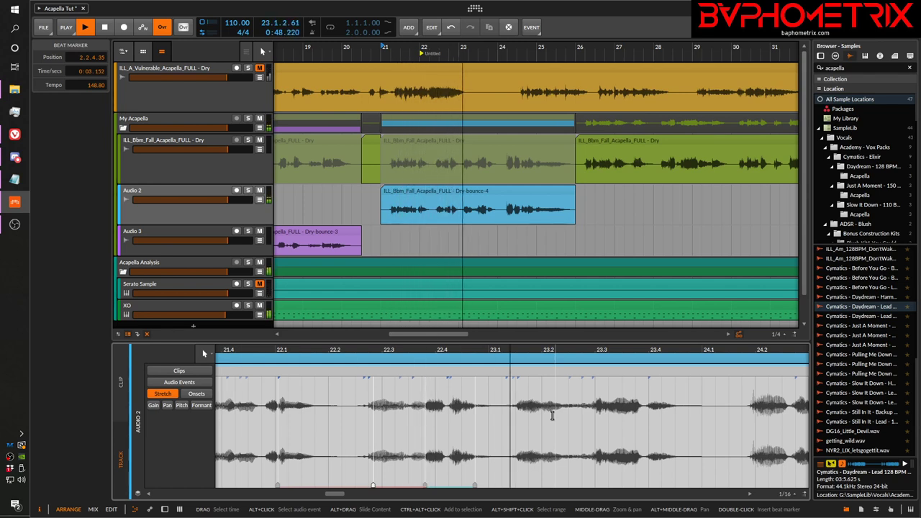
key(space)
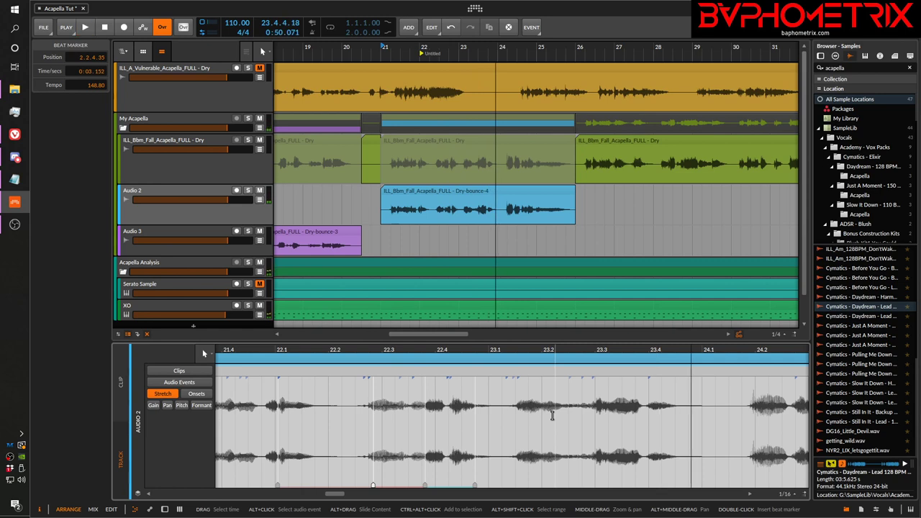
key(space)
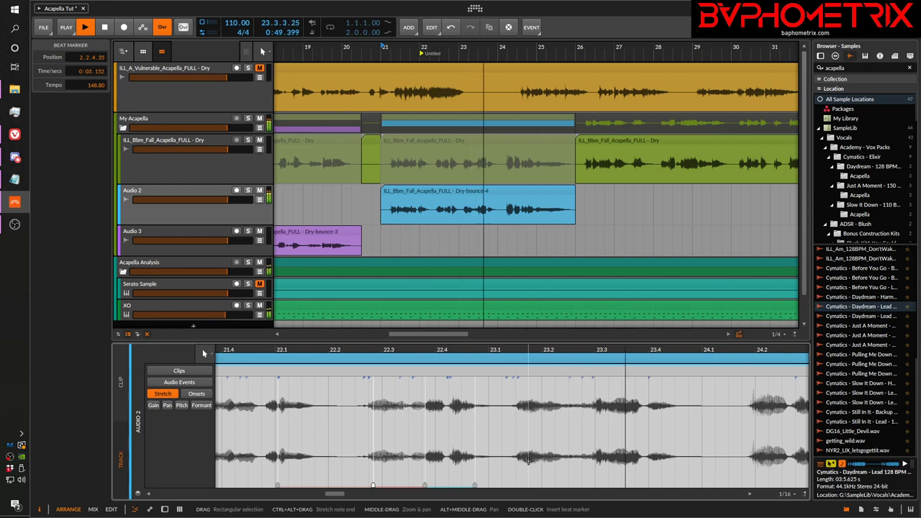
key(space)
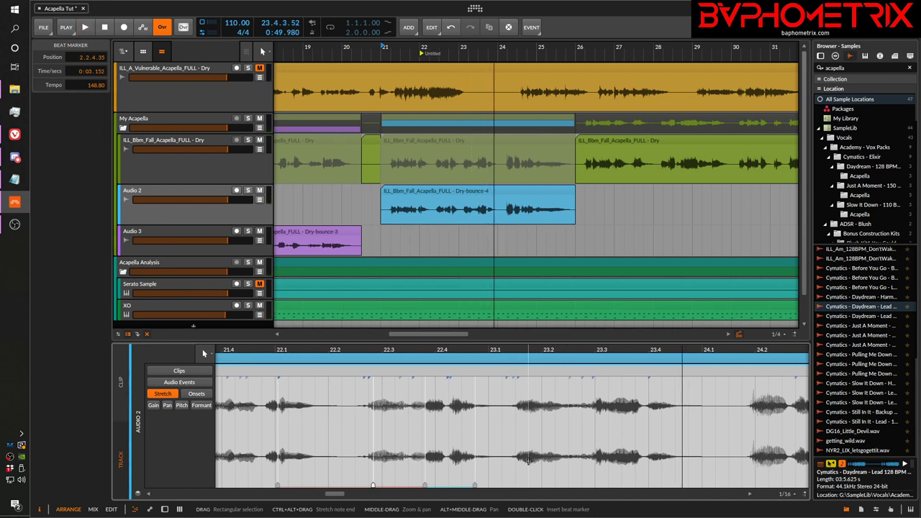
double_click(476, 486)
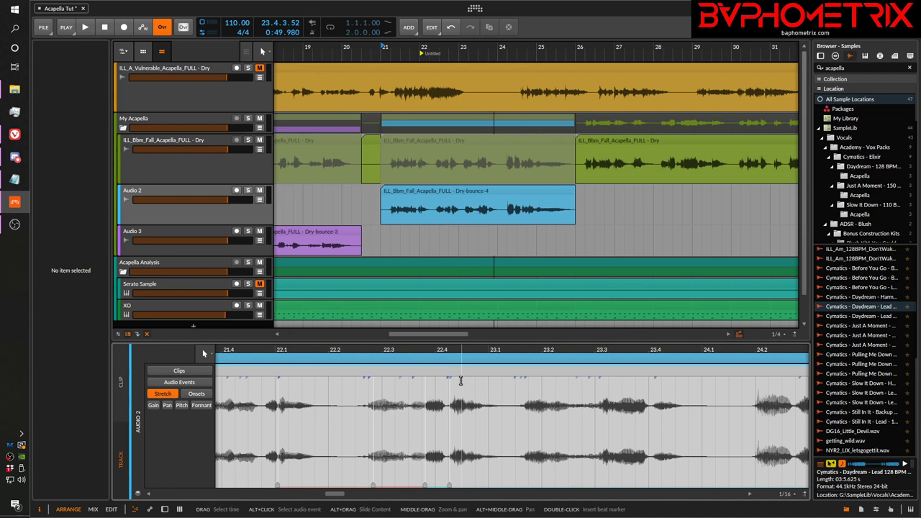
key(space)
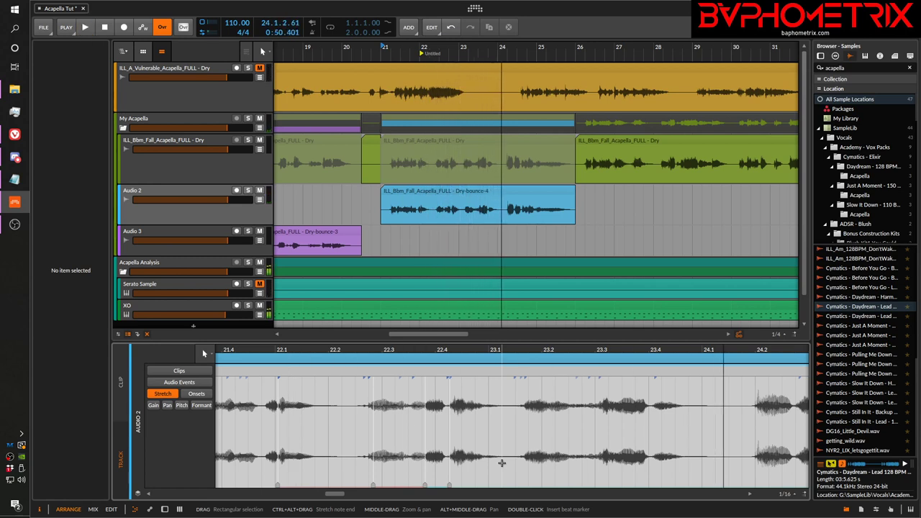
Add beat markers at 22.4.3.00 and 23.1.4.00 in the bounced clip, and move the first one to 2.4.3.17.
click(461, 485)
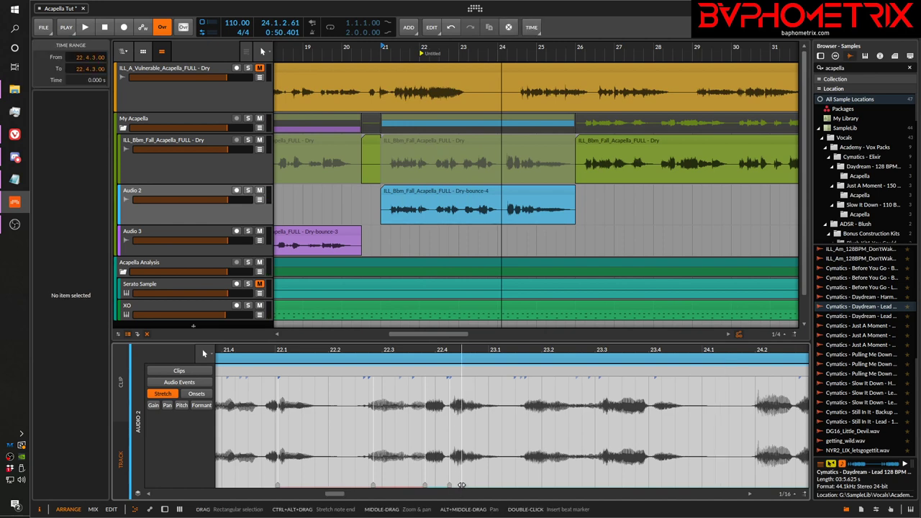
click(462, 486)
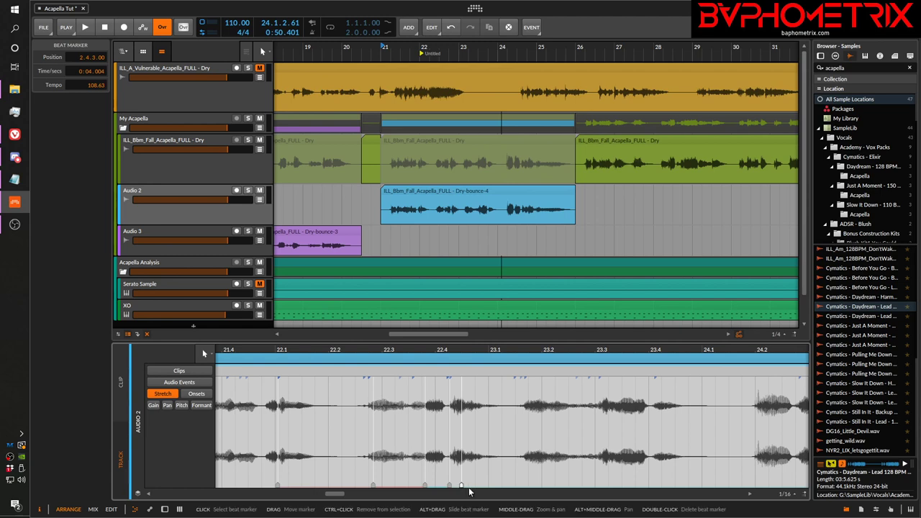
click(528, 482)
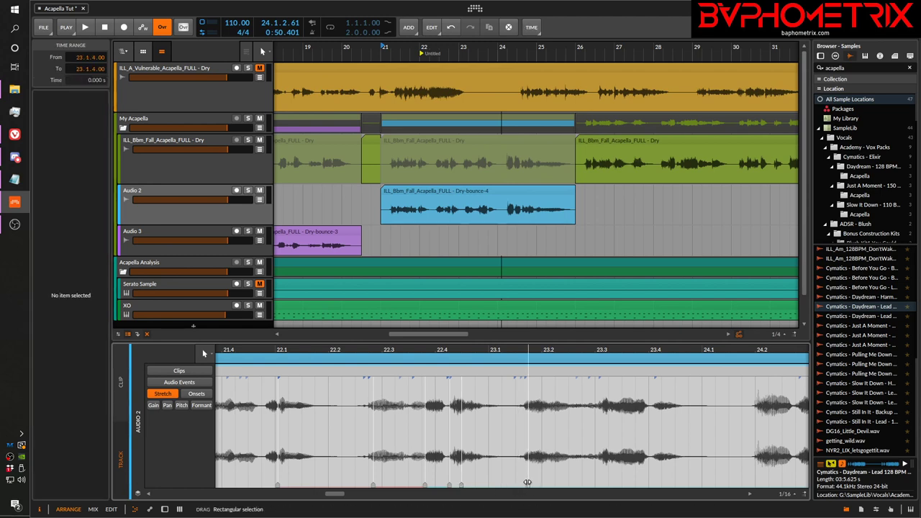
click(460, 485)
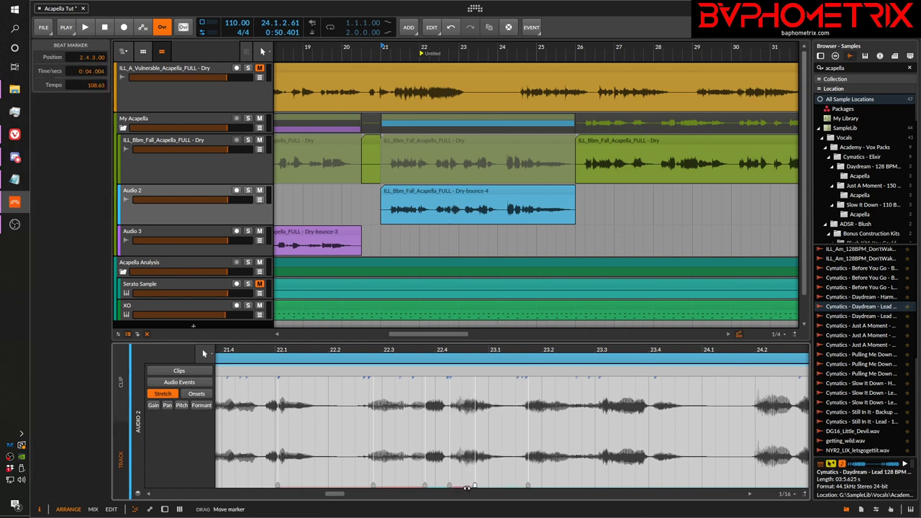
drag(467, 487, 464, 486)
Play the bounced phrase through bar 23 twice to check its timing with the new beat markers.
key(space)
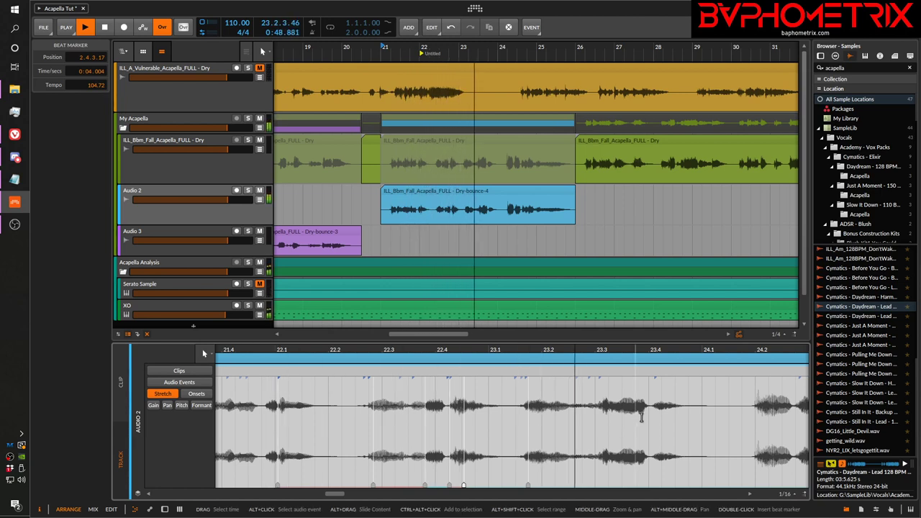
key(space)
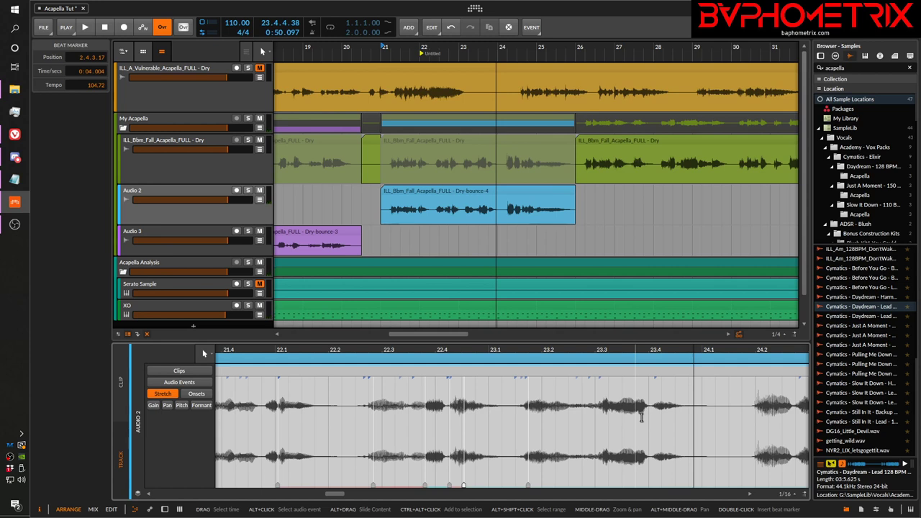
key(space)
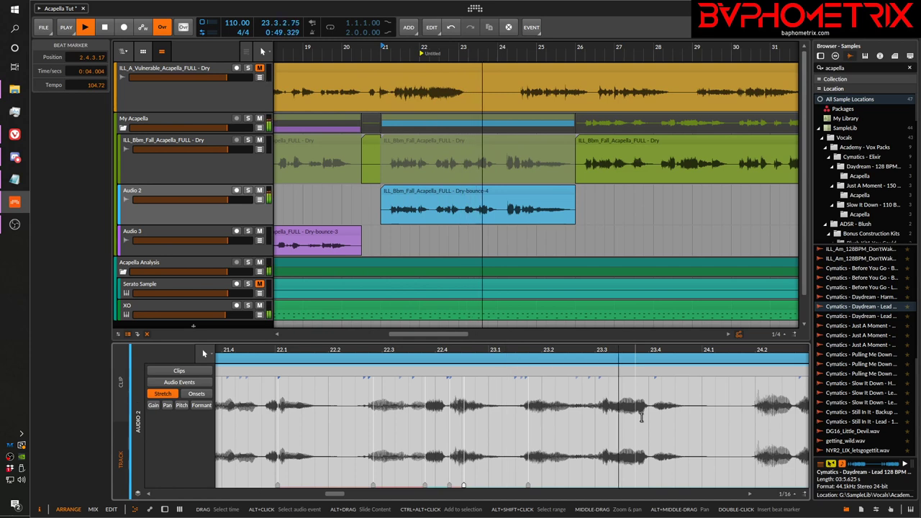
key(space)
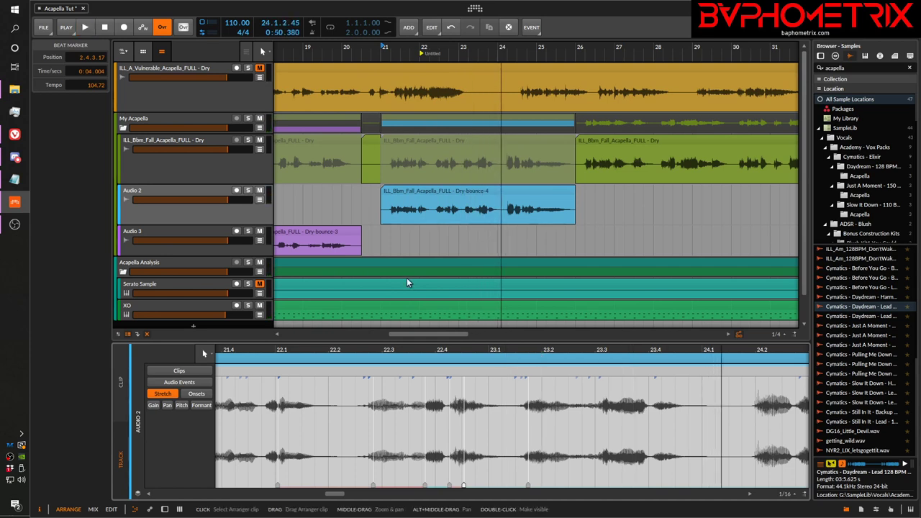
Compare the original bar 21 clip with the bounced clip on Audio 2 by swapping their mute states and playing each version.
click(427, 190)
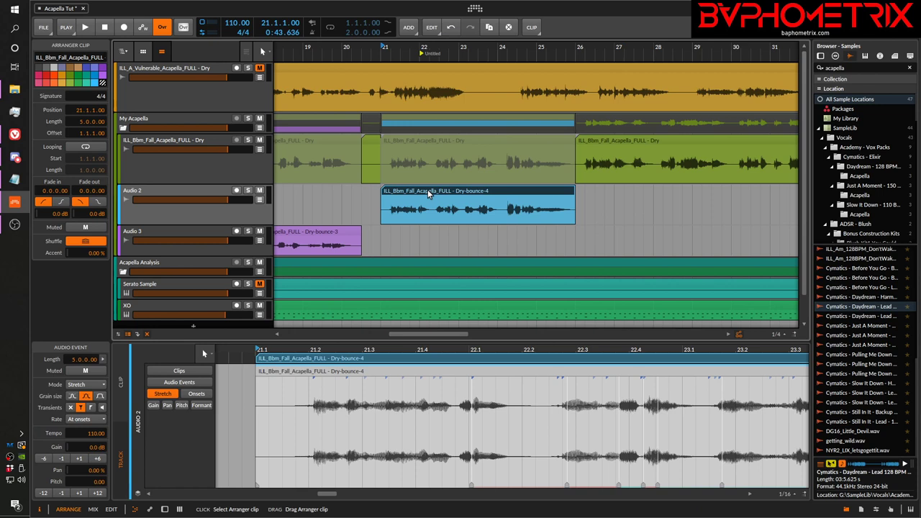
key(alt+m)
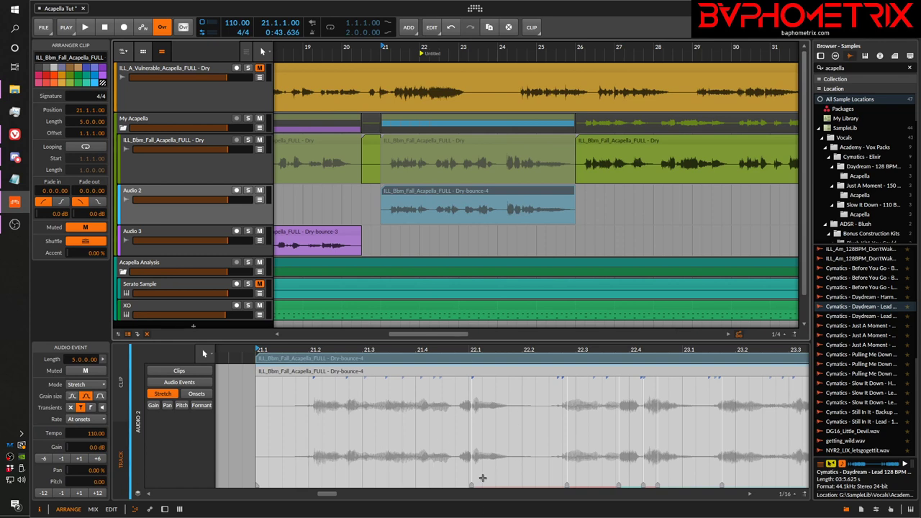
click(467, 139)
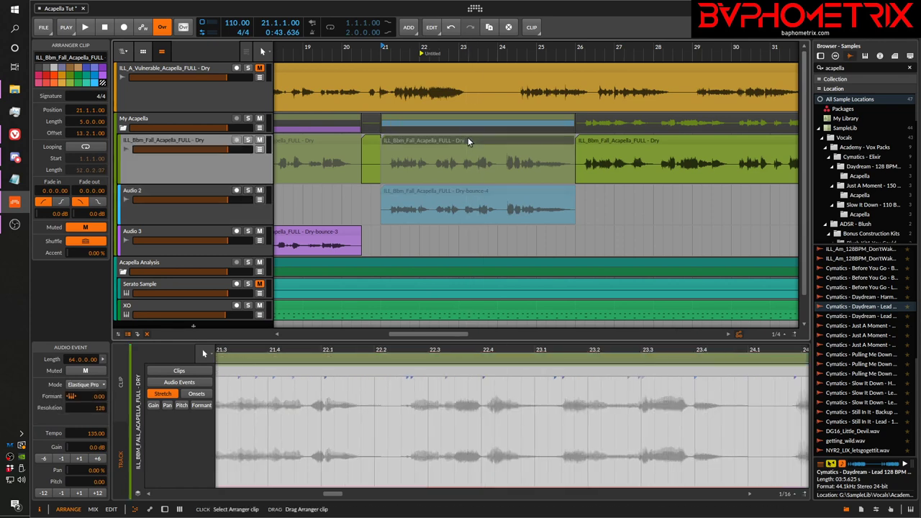
click(468, 139)
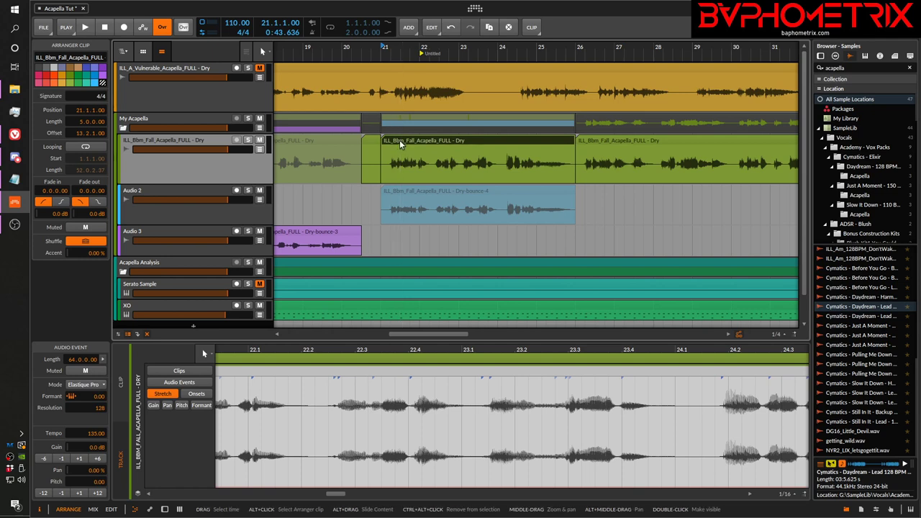
key(space)
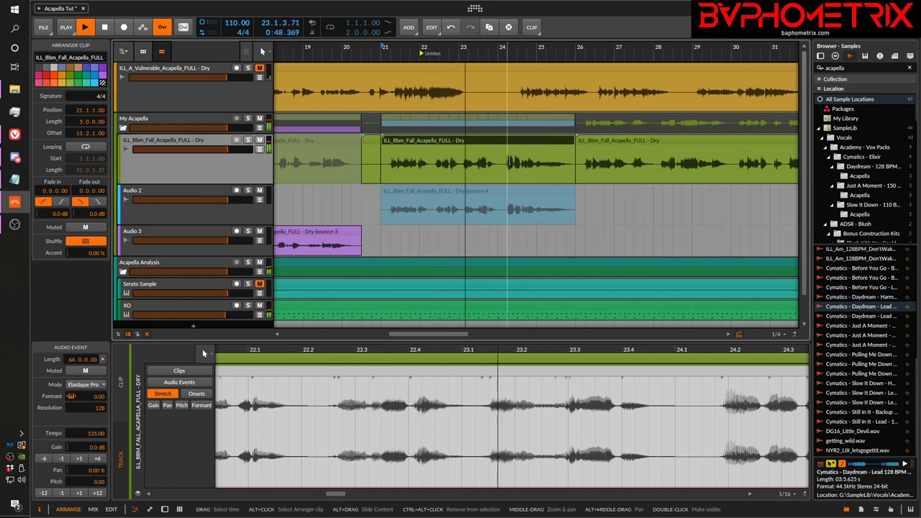
key(space)
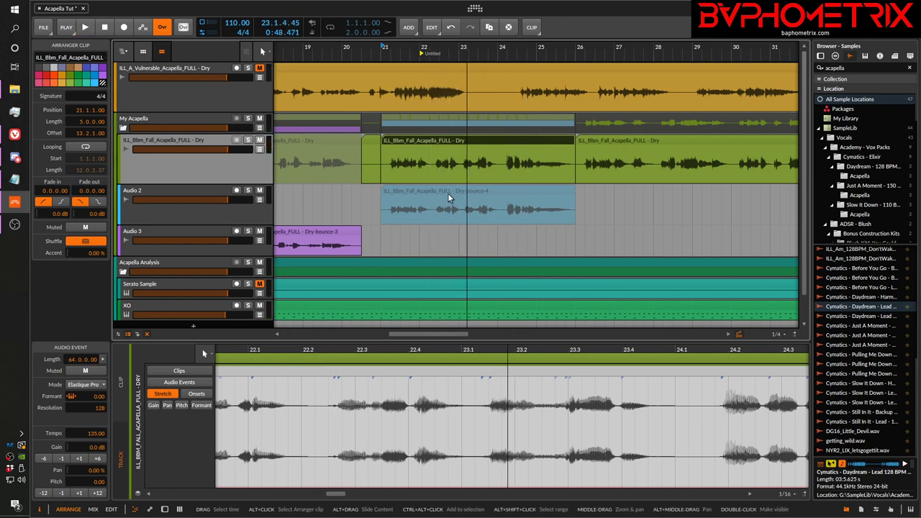
click(446, 190)
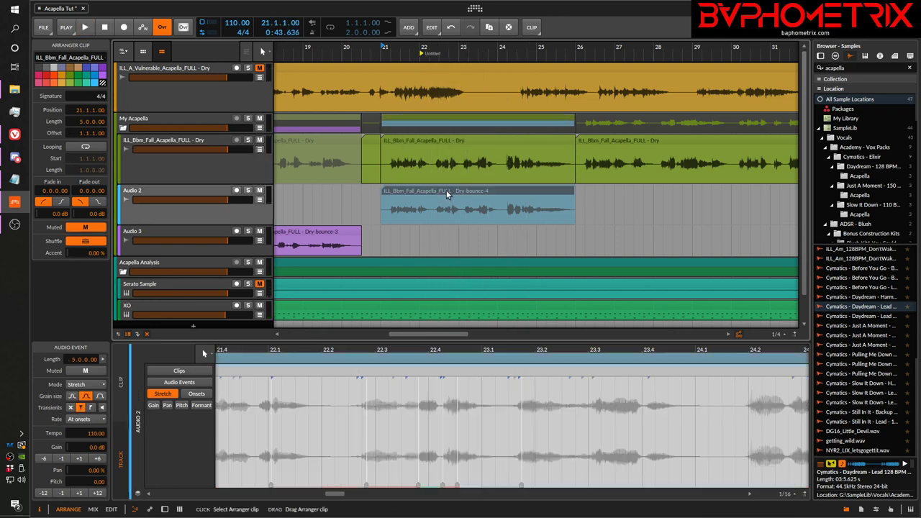
click(448, 136)
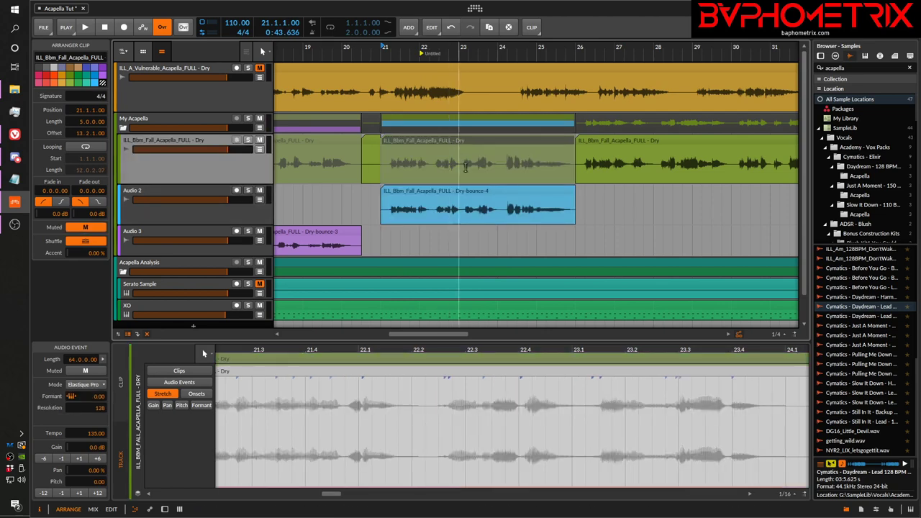
key(space)
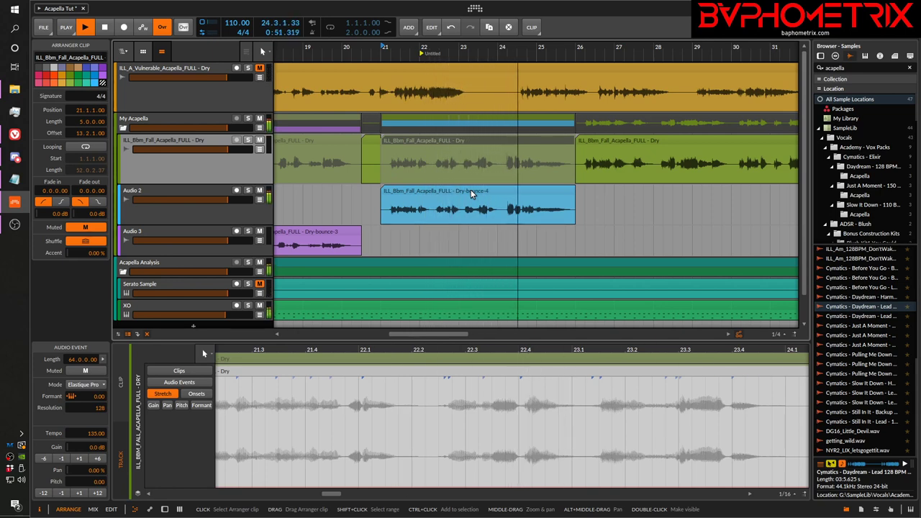
key(space)
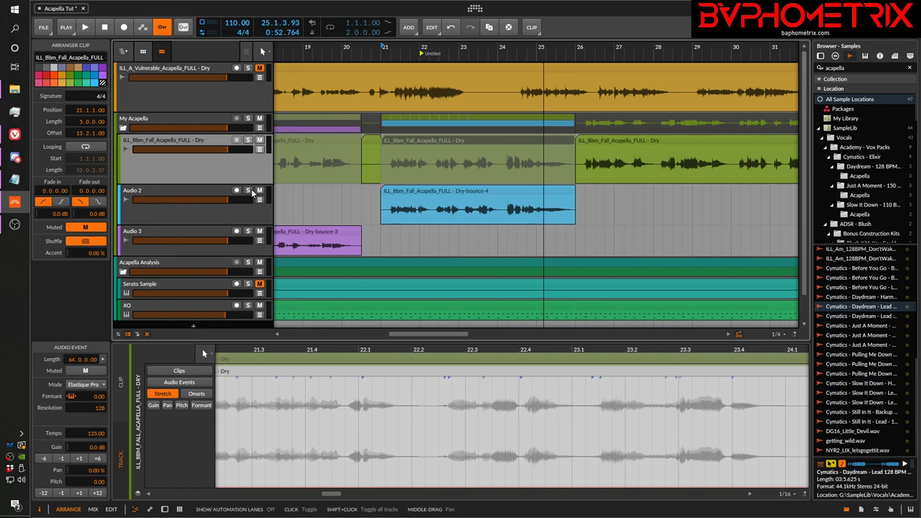
Select the My Acapella group track and collapse it to hide its member tracks.
drag(406, 47, 373, 245)
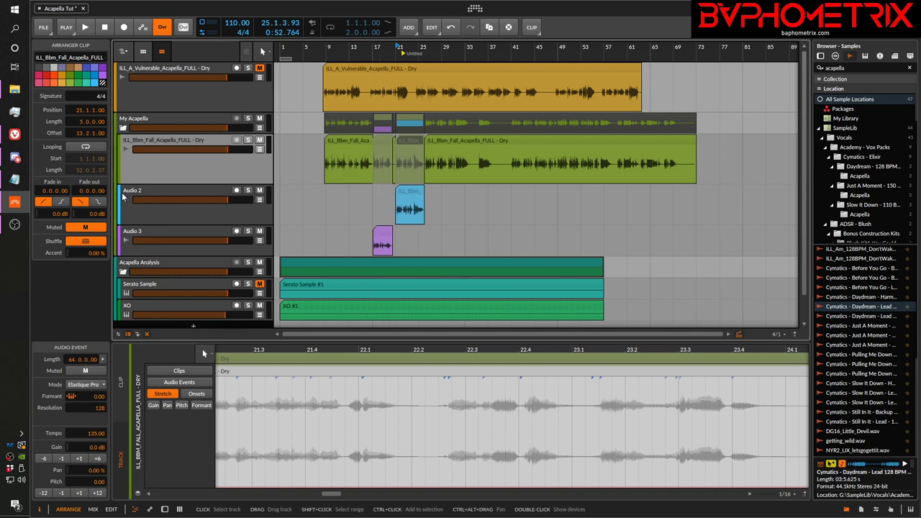
click(152, 119)
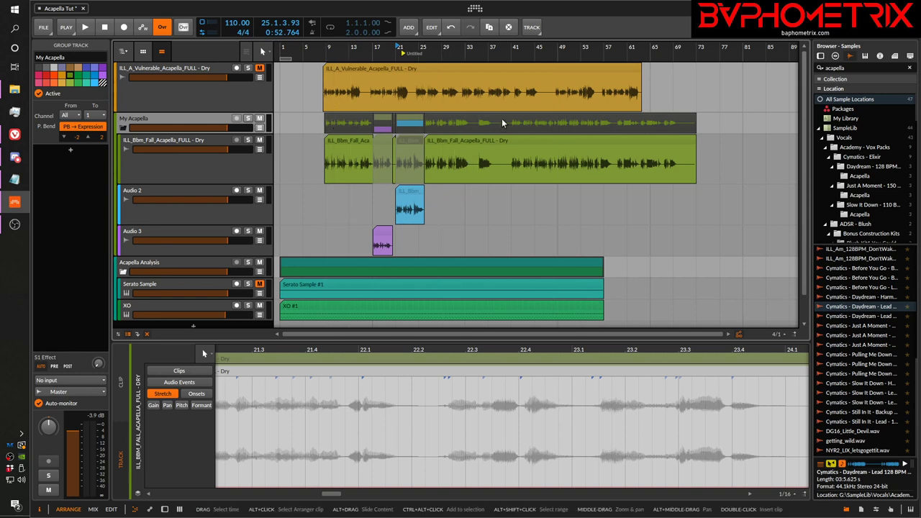
click(123, 127)
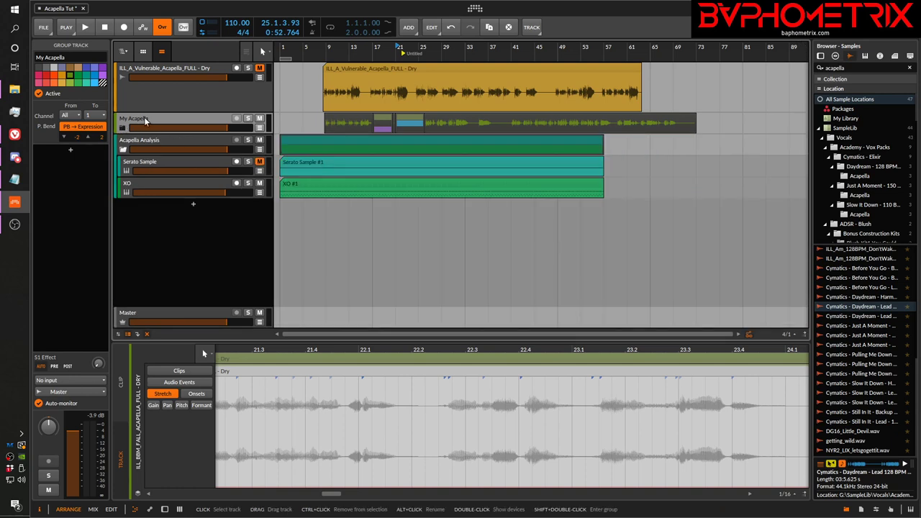